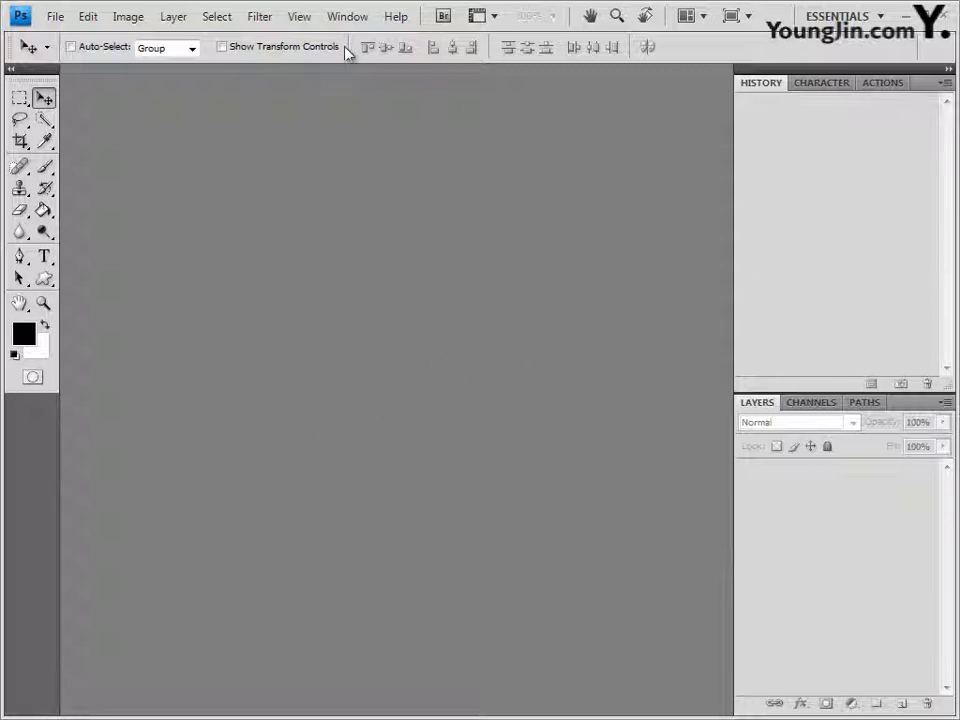
- Examine the list of available panels and compare the History and Character panels in the docked panel group
{"action": "left_click", "coordinate": [355, 23]}
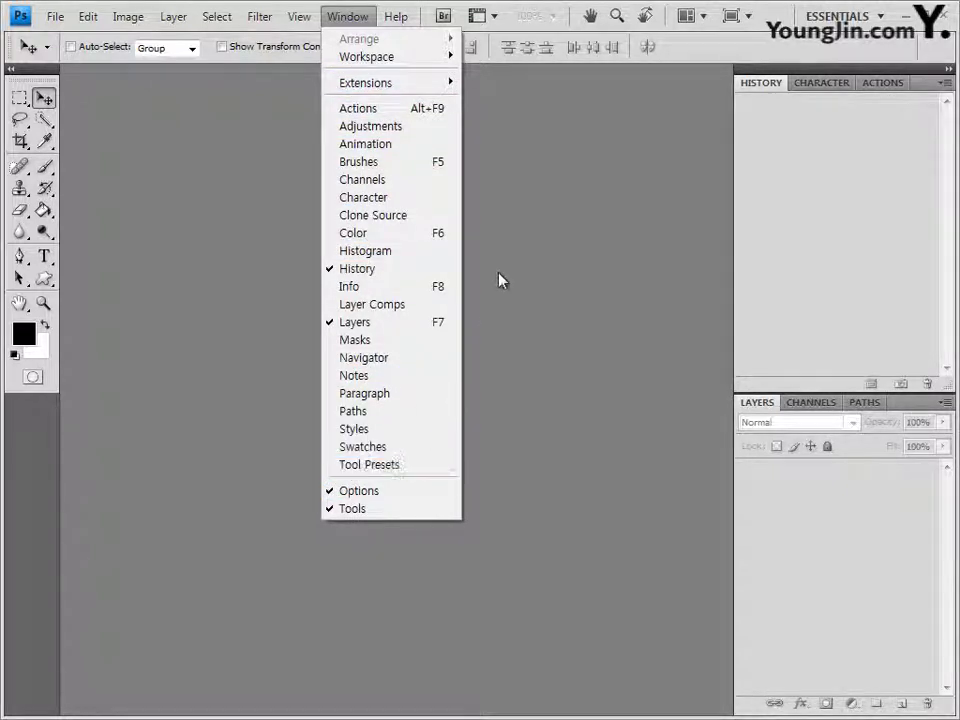
{"action": "left_click", "coordinate": [777, 180]}
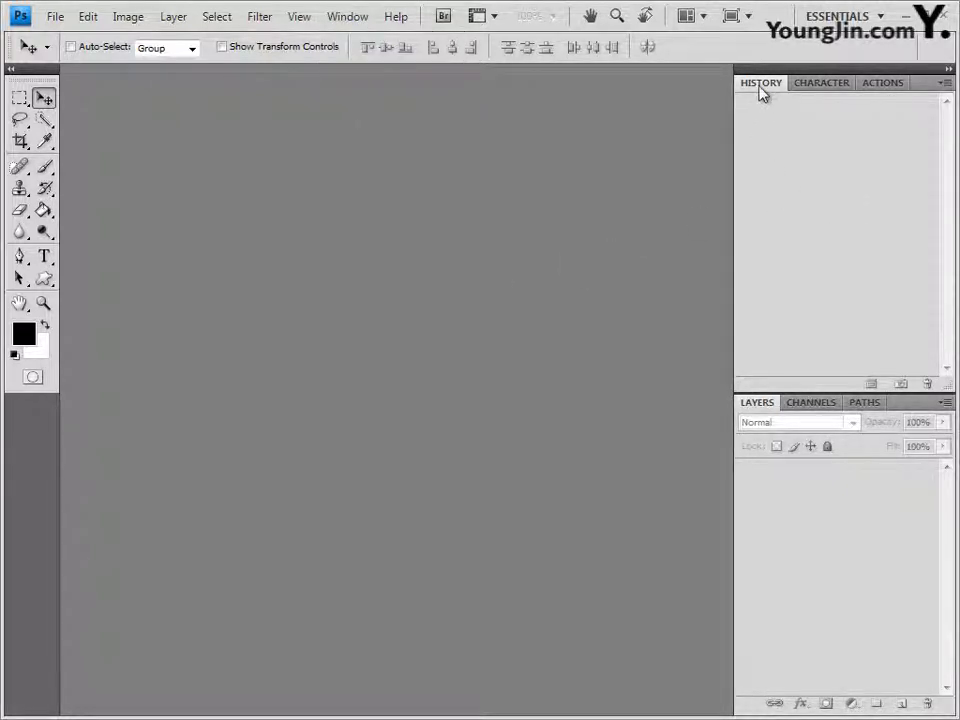
{"action": "left_click", "coordinate": [830, 84]}
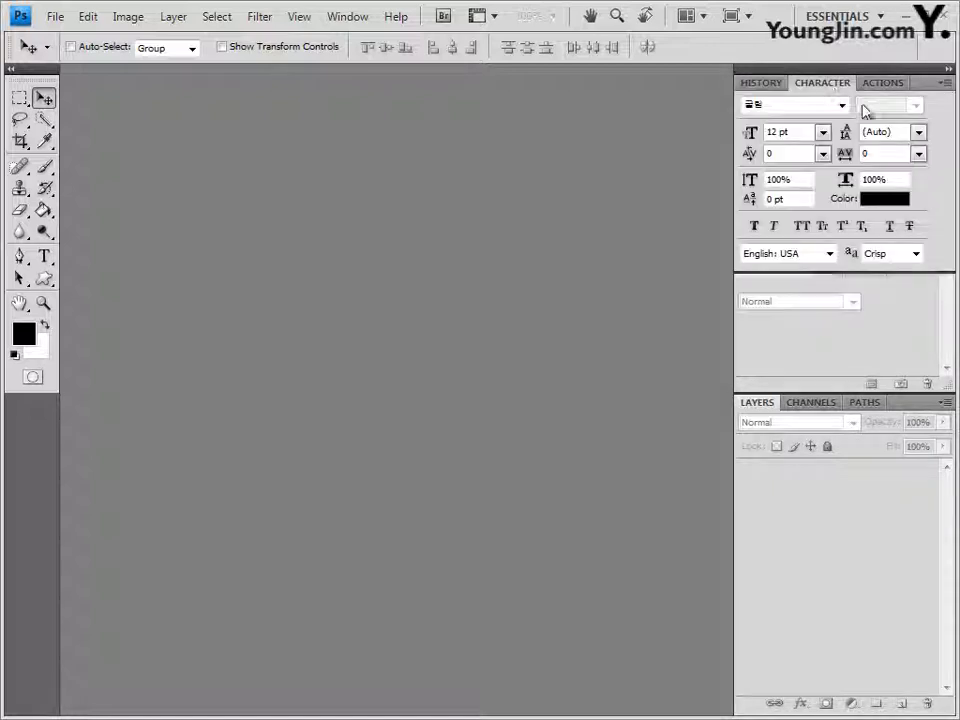
{"action": "left_click", "coordinate": [763, 84]}
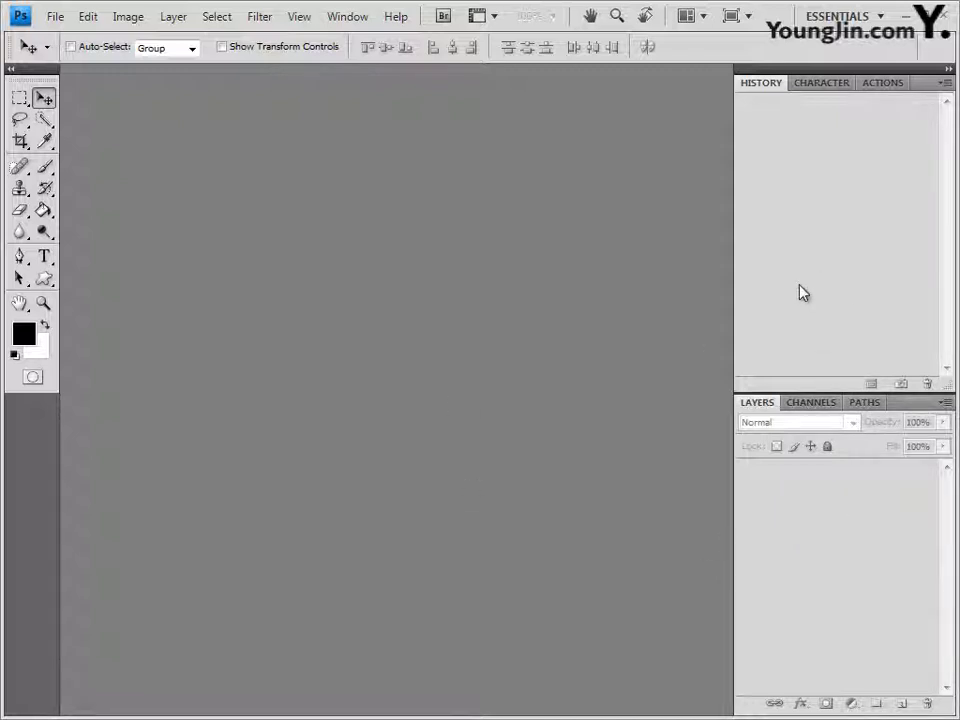
{"action": "left_click", "coordinate": [330, 28]}
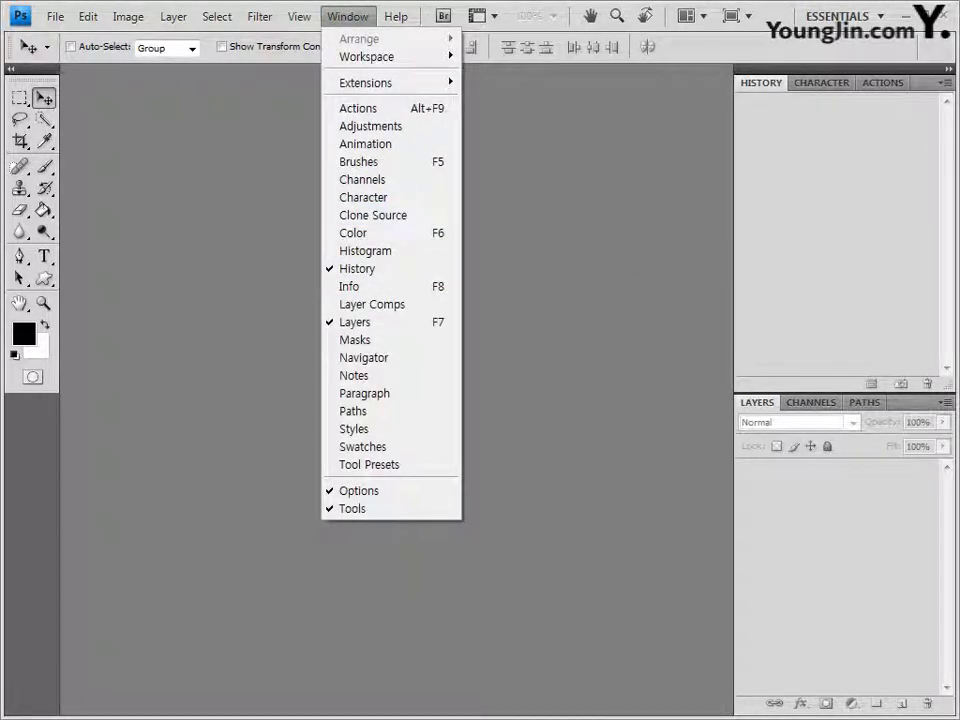
{"action": "left_click", "coordinate": [200, 520]}
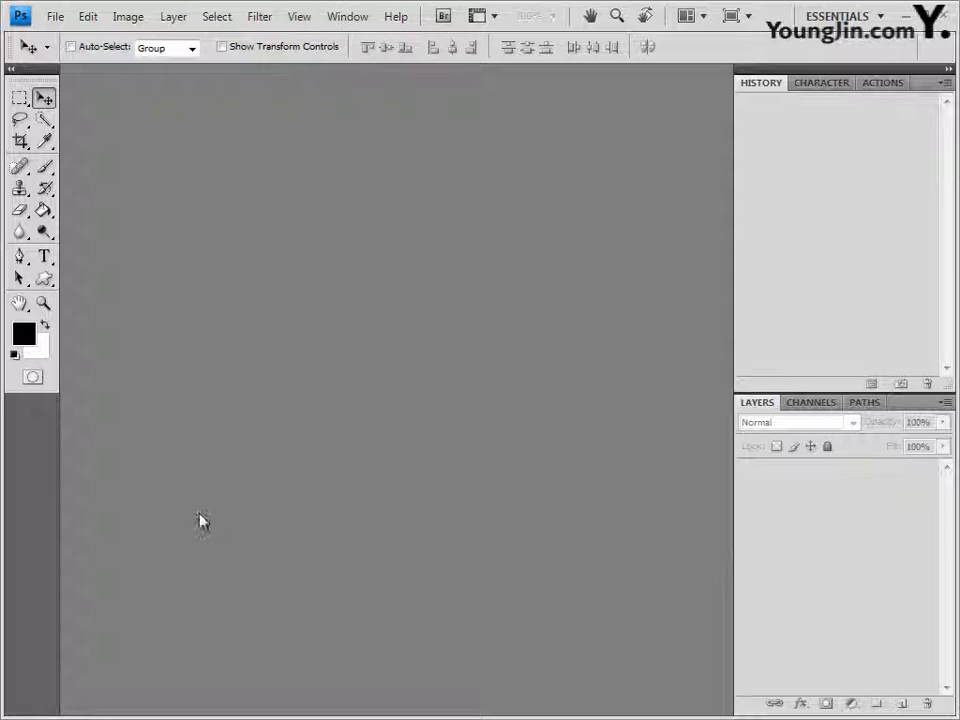
{"action": "left_click", "coordinate": [358, 18]}
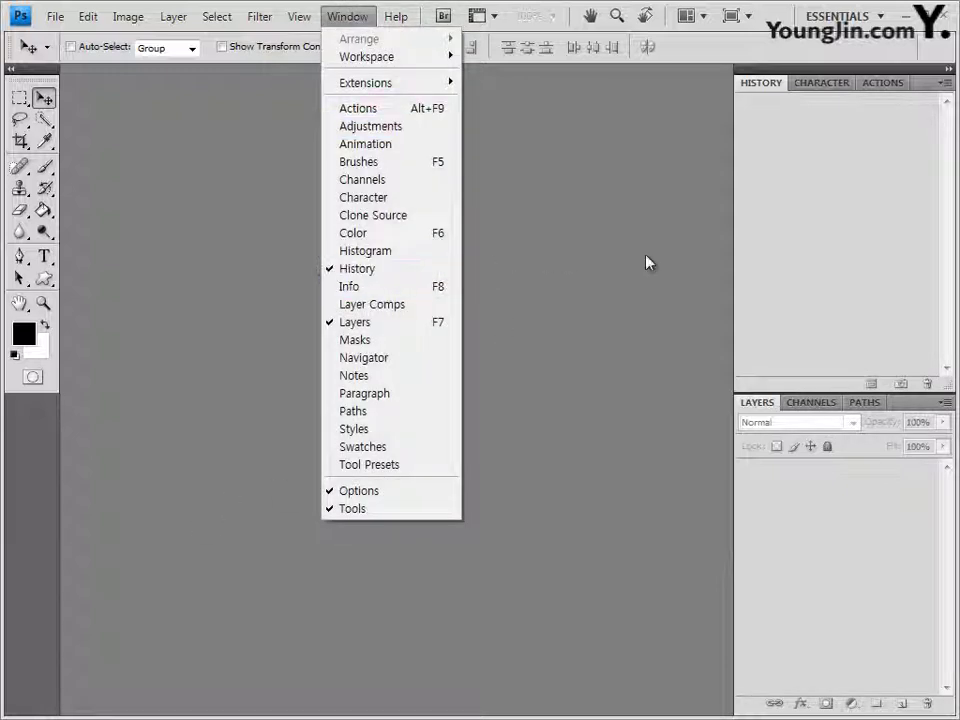
{"action": "left_click", "coordinate": [731, 205]}
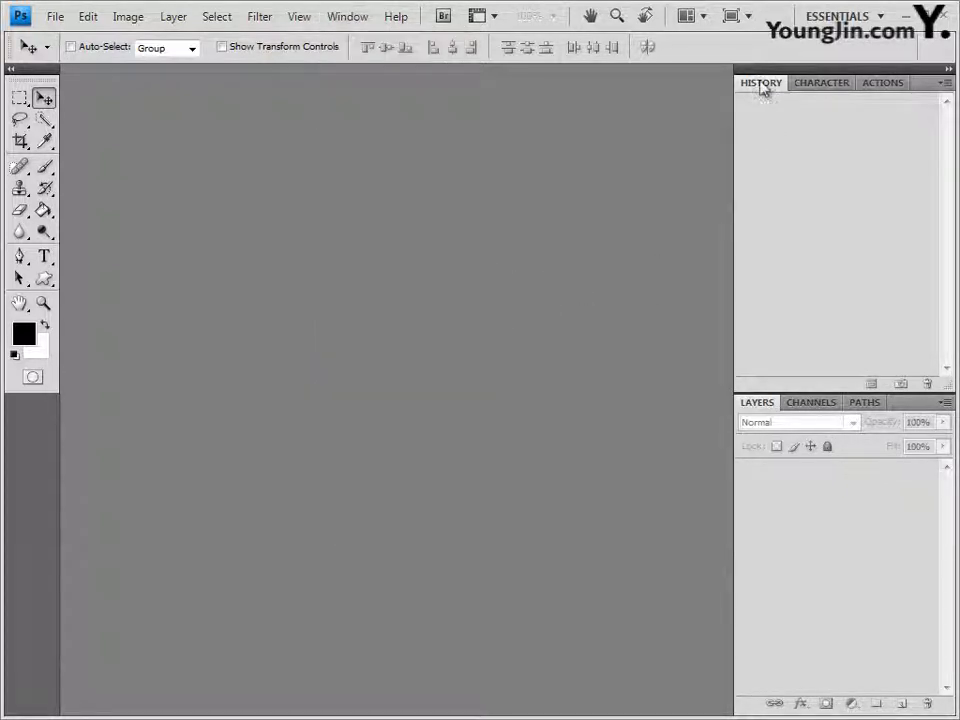
- Undock the History panel, dock it back into its group, and reorder the group as Actions, History, Character
{"action": "left_click_drag", "start_coordinate": [763, 86], "coordinate": [519, 152]}
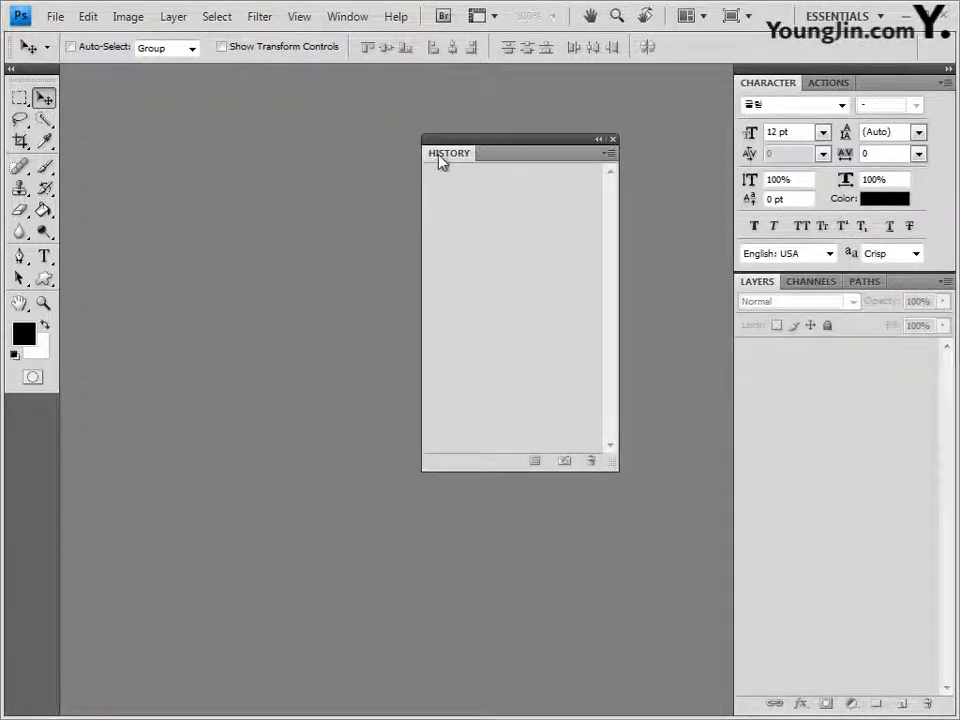
{"action": "left_click_drag", "start_coordinate": [439, 159], "coordinate": [739, 86]}
{"action": "mouse_move", "coordinate": [891, 90]}
{"action": "left_mouse_down"}
{"action": "mouse_move", "coordinate": [823, 81]}
{"action": "mouse_move", "coordinate": [889, 75]}
{"action": "mouse_move", "coordinate": [909, 88]}
{"action": "left_mouse_up"}
{"action": "left_click_drag", "start_coordinate": [760, 88], "coordinate": [900, 90]}
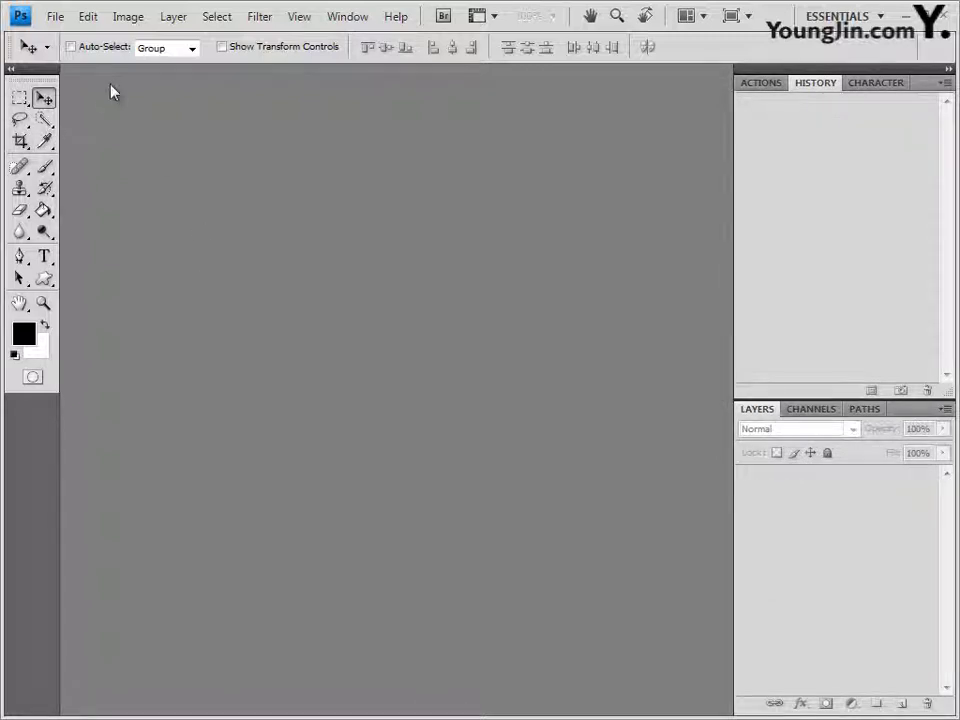
- Collapse the toolbox to a single column and expand it back to two columns
{"action": "left_click", "coordinate": [11, 68]}
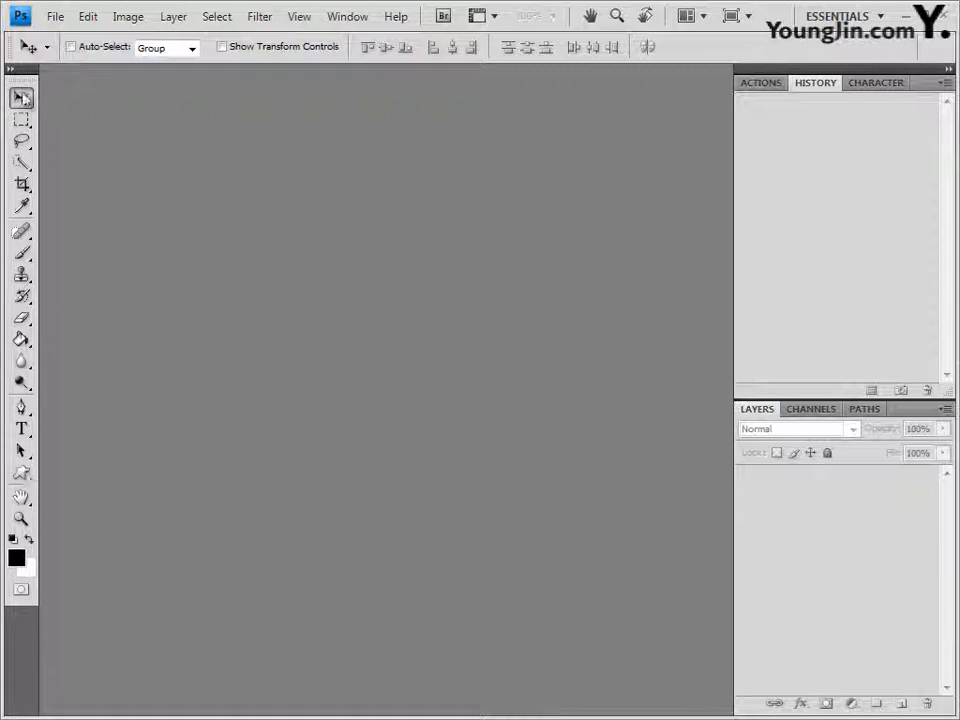
{"action": "left_click", "coordinate": [12, 68]}
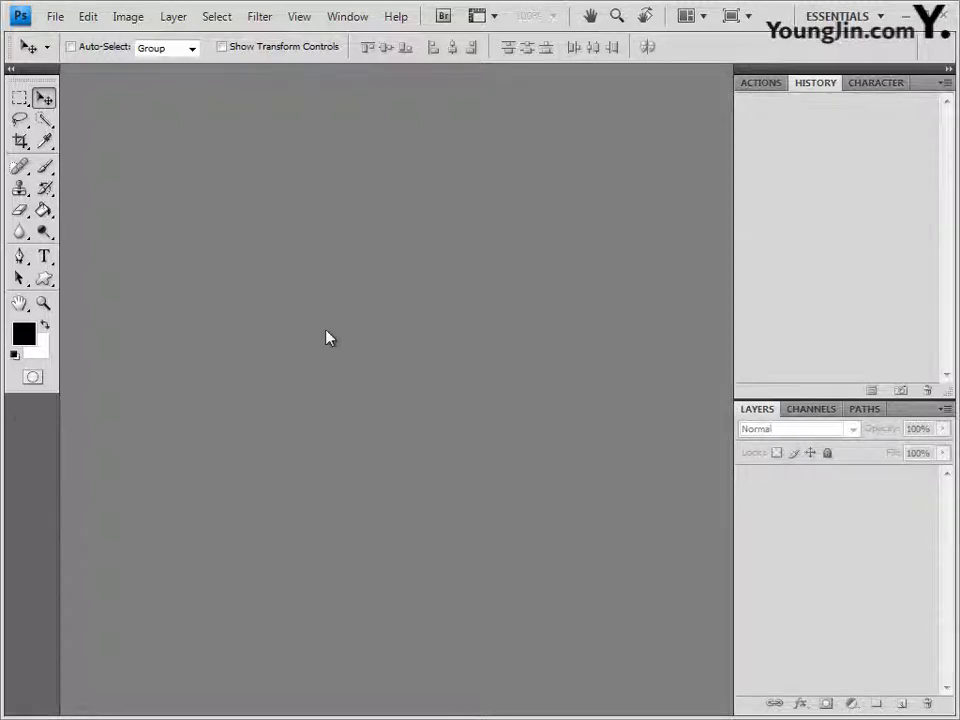
- Start a new document with a width of 400 pixels and a height of 500 pixels
{"action": "left_click", "coordinate": [55, 16]}
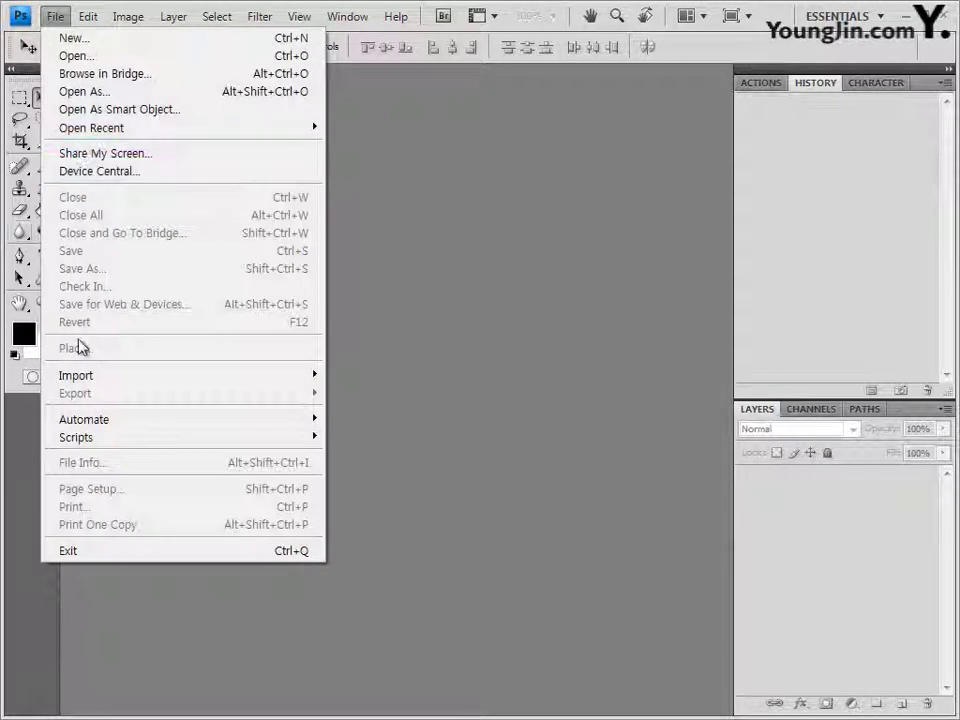
{"action": "left_click", "coordinate": [107, 38]}
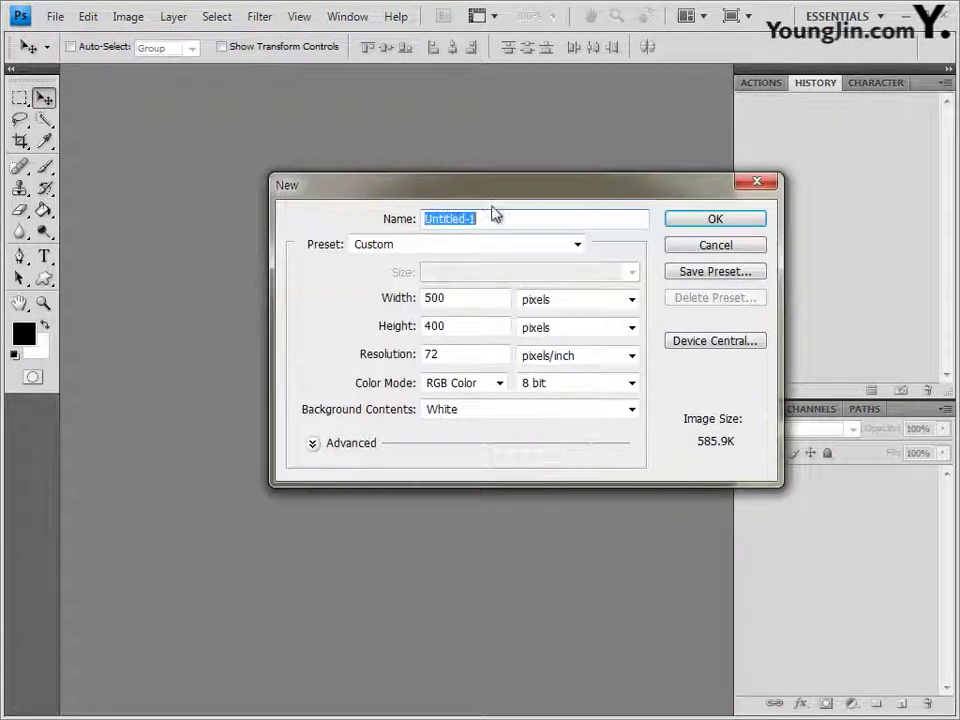
{"action": "left_click_drag", "start_coordinate": [450, 188], "coordinate": [364, 181]}
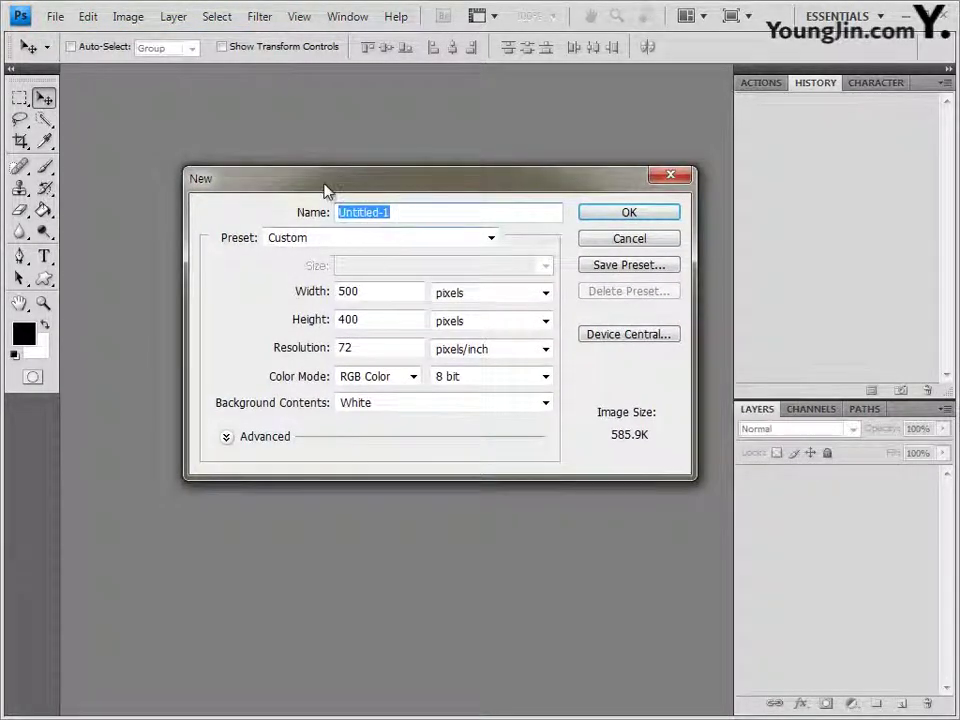
{"action": "double_click", "coordinate": [379, 289]}
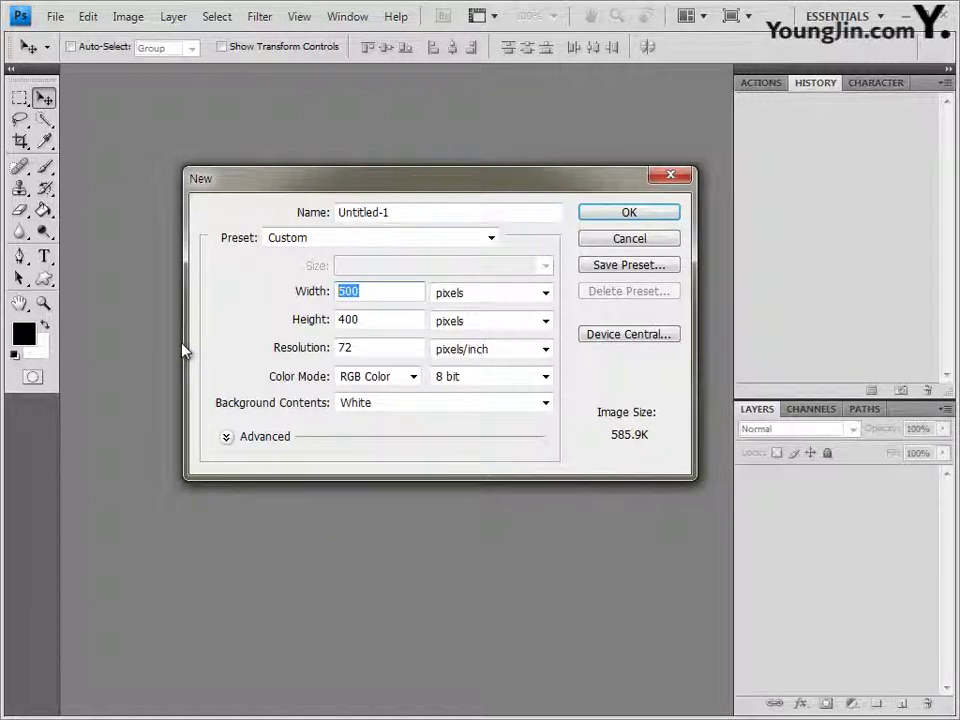
{"action": "type", "text": "4"}
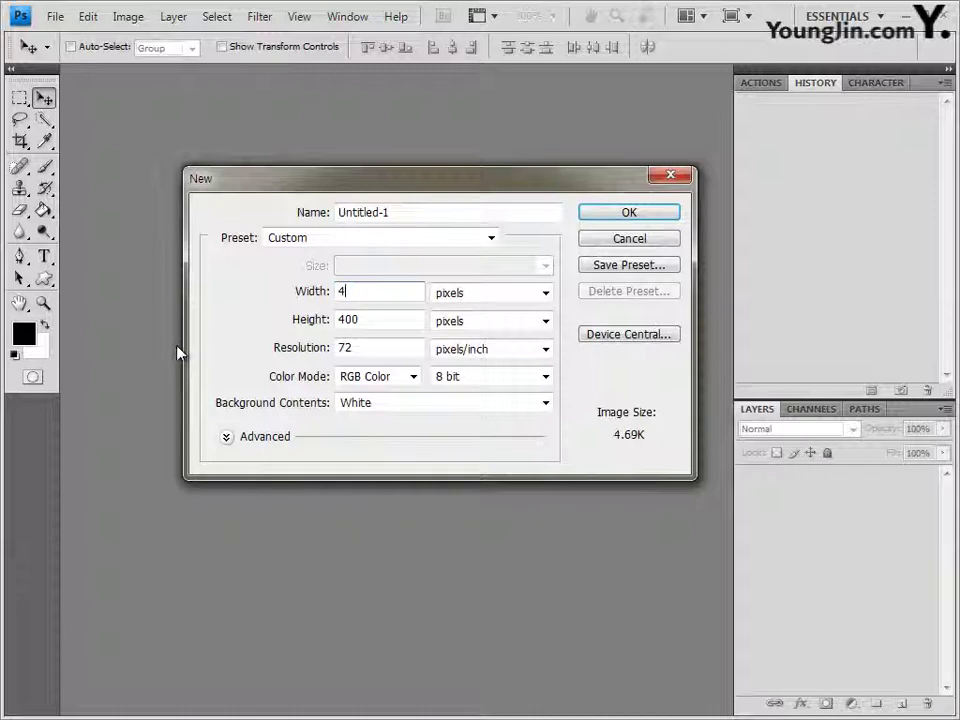
{"action": "left_click", "coordinate": [486, 297]}
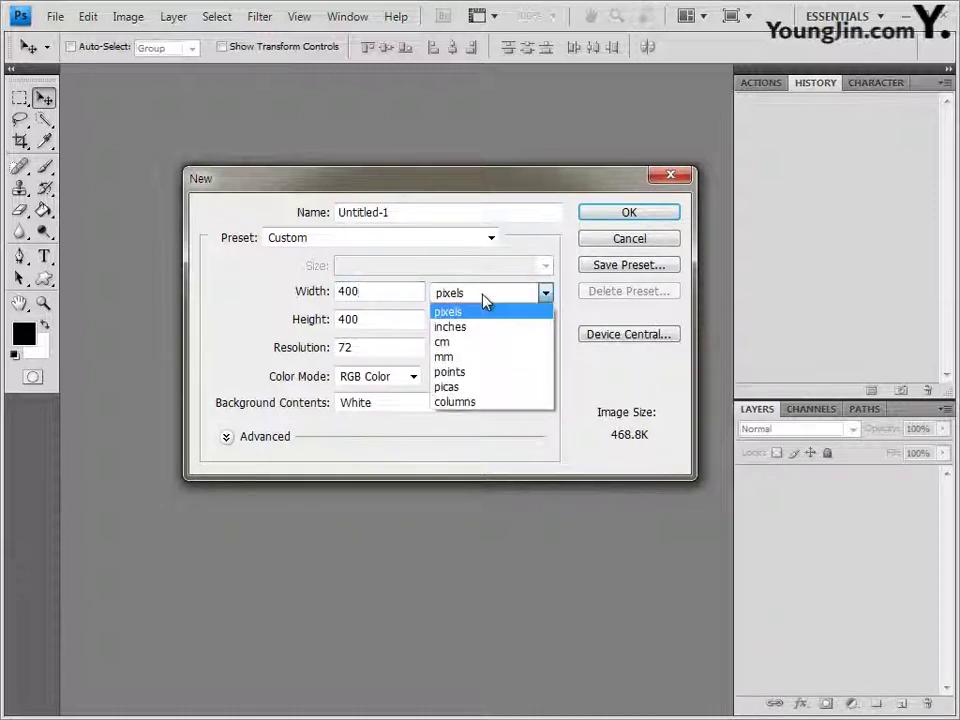
{"action": "left_click", "coordinate": [476, 311]}
{"action": "double_click", "coordinate": [377, 321]}
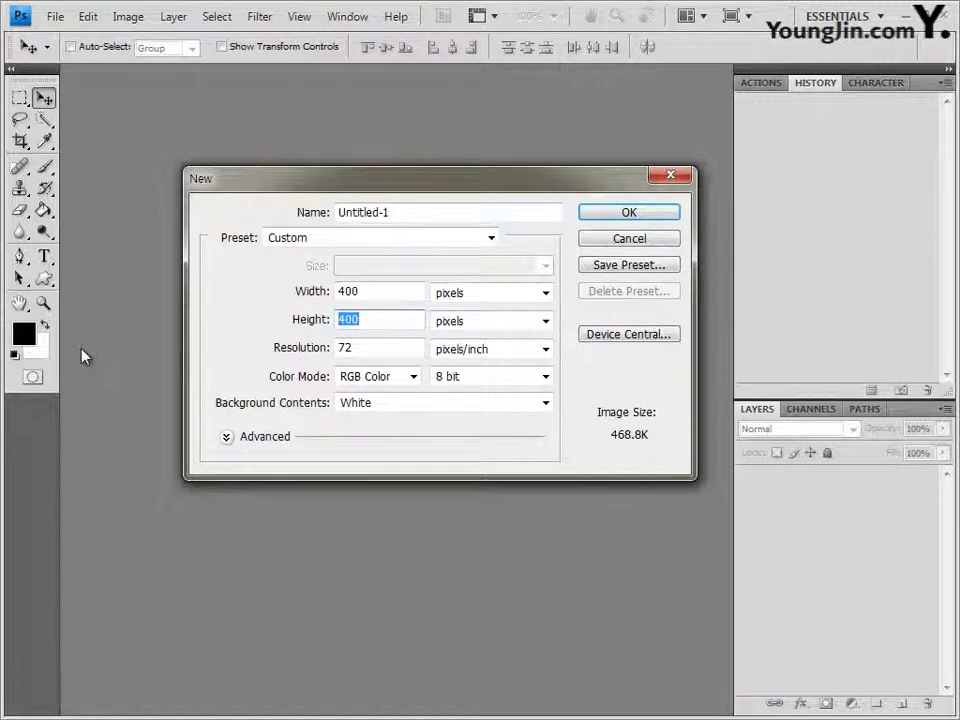
{"action": "type", "text": "500"}
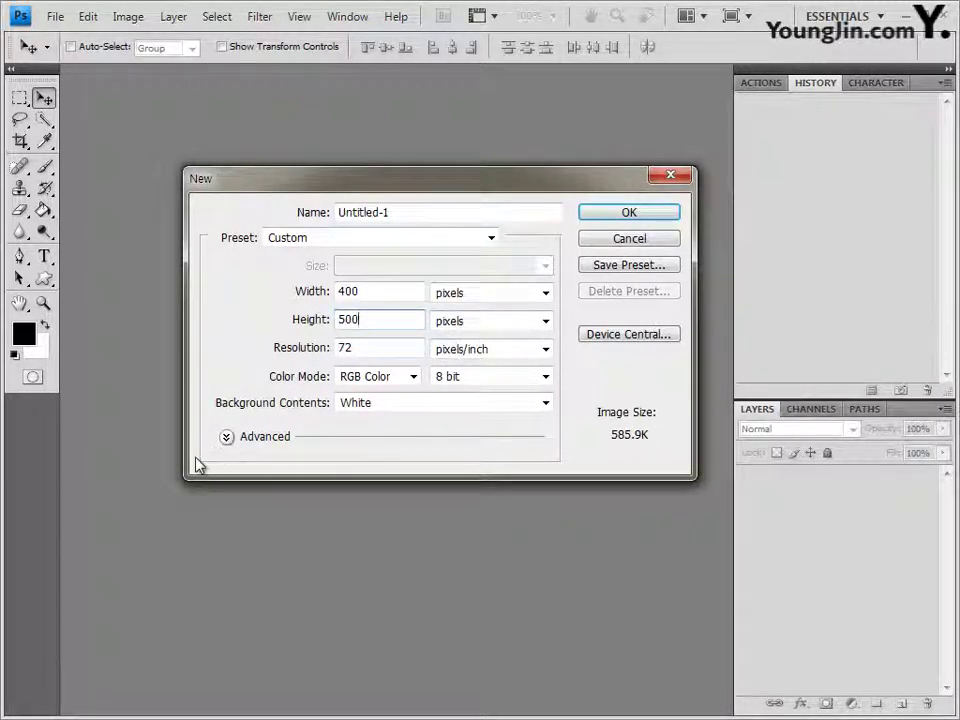
- Keep the resolution at 72 pixels/inch and create the RGB document with a white background
{"action": "double_click", "coordinate": [370, 348]}
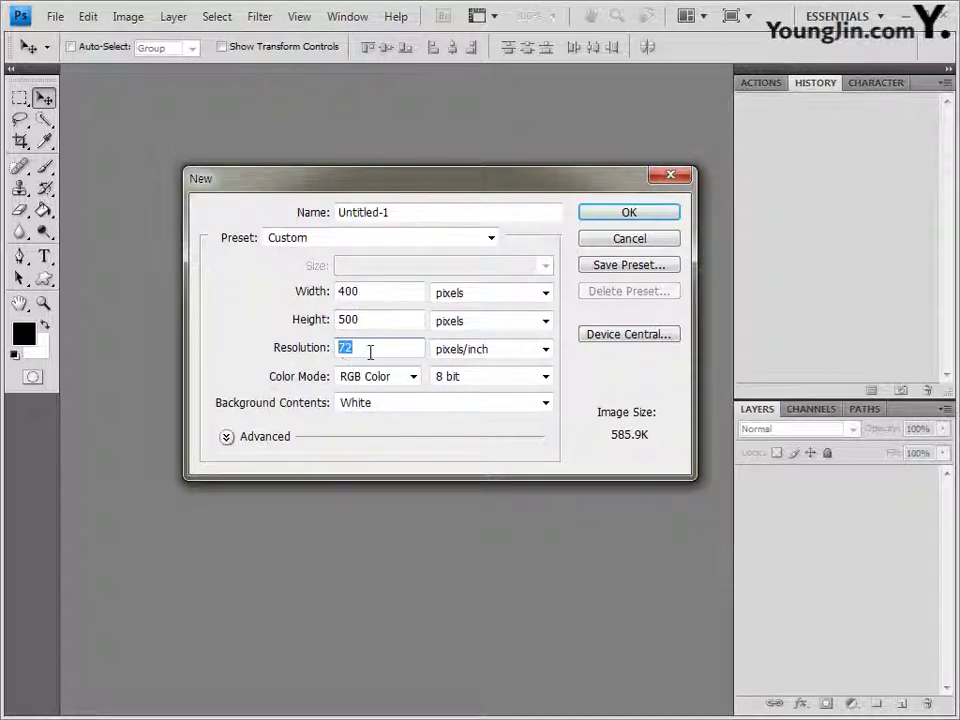
{"action": "left_click", "coordinate": [545, 349]}
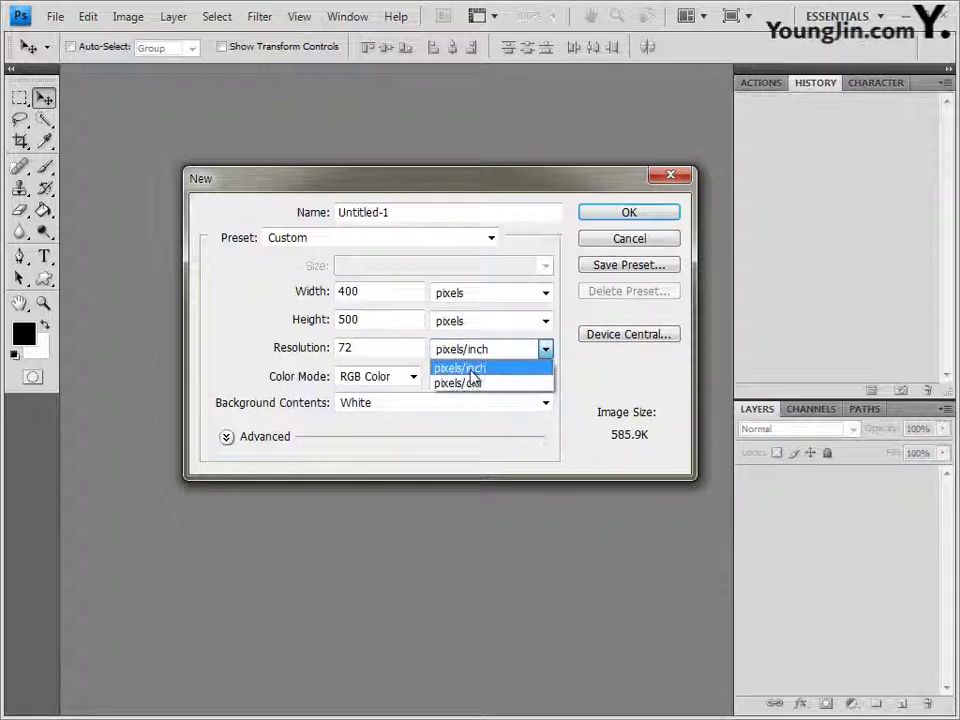
{"action": "left_click", "coordinate": [484, 348]}
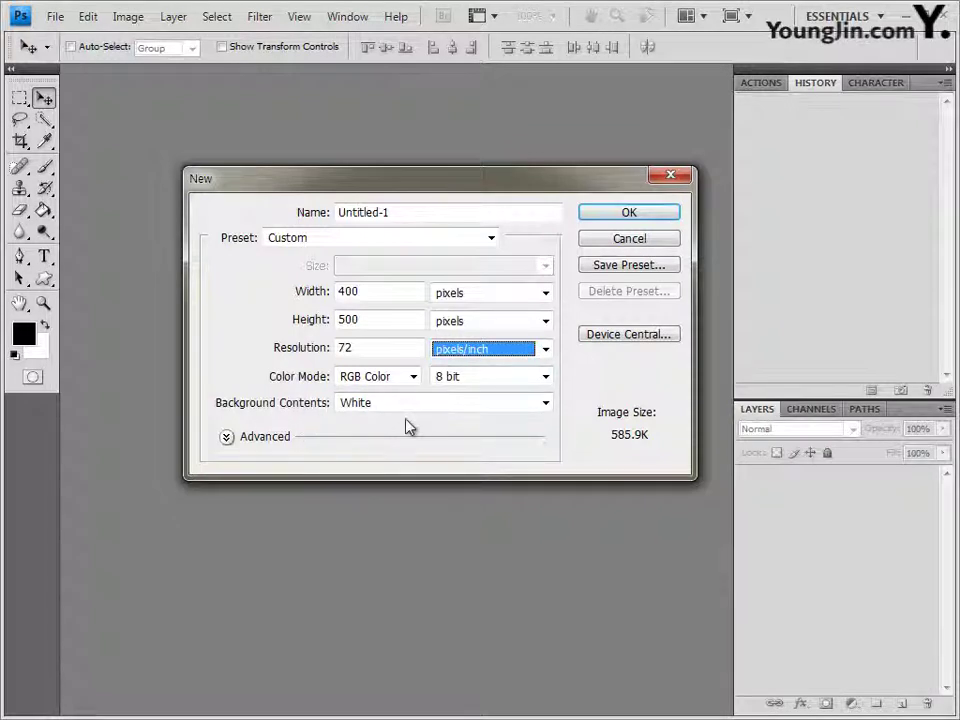
{"action": "left_click", "coordinate": [638, 214]}
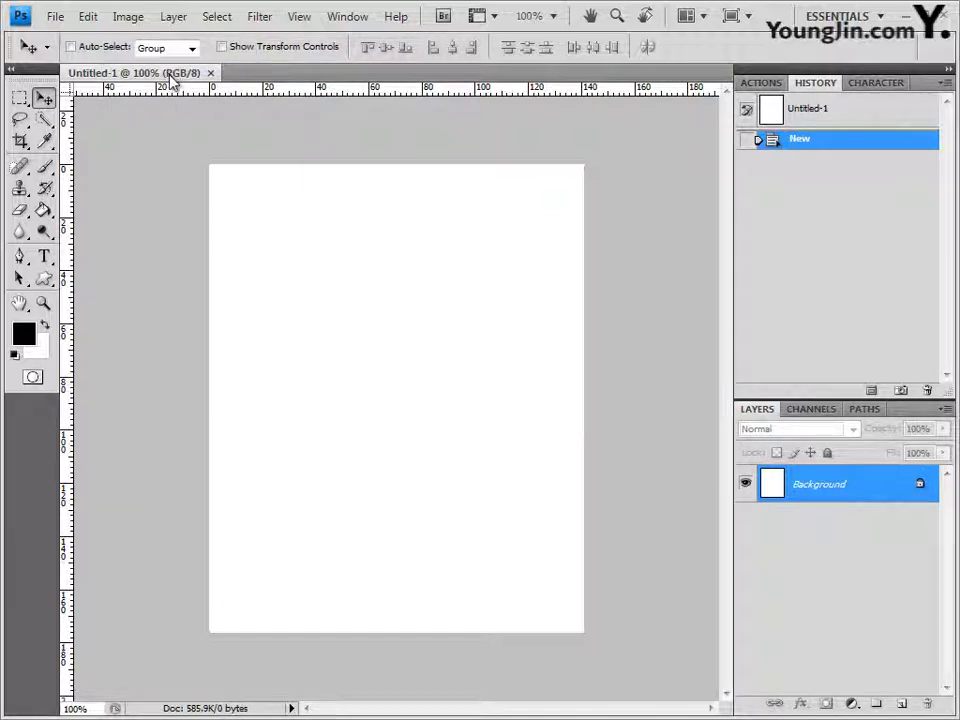
- Detach the Untitled-1 document into a floating window, dock it back as a tab, and detach it again
{"action": "left_click_drag", "start_coordinate": [172, 82], "coordinate": [312, 100]}
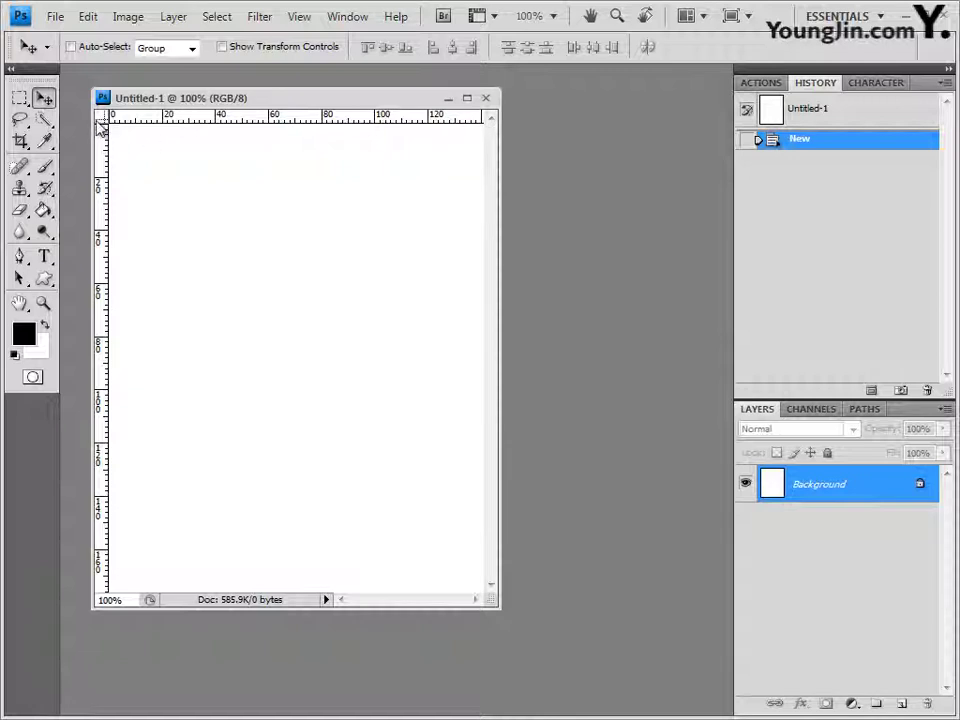
{"action": "left_click_drag", "start_coordinate": [321, 100], "coordinate": [321, 78]}
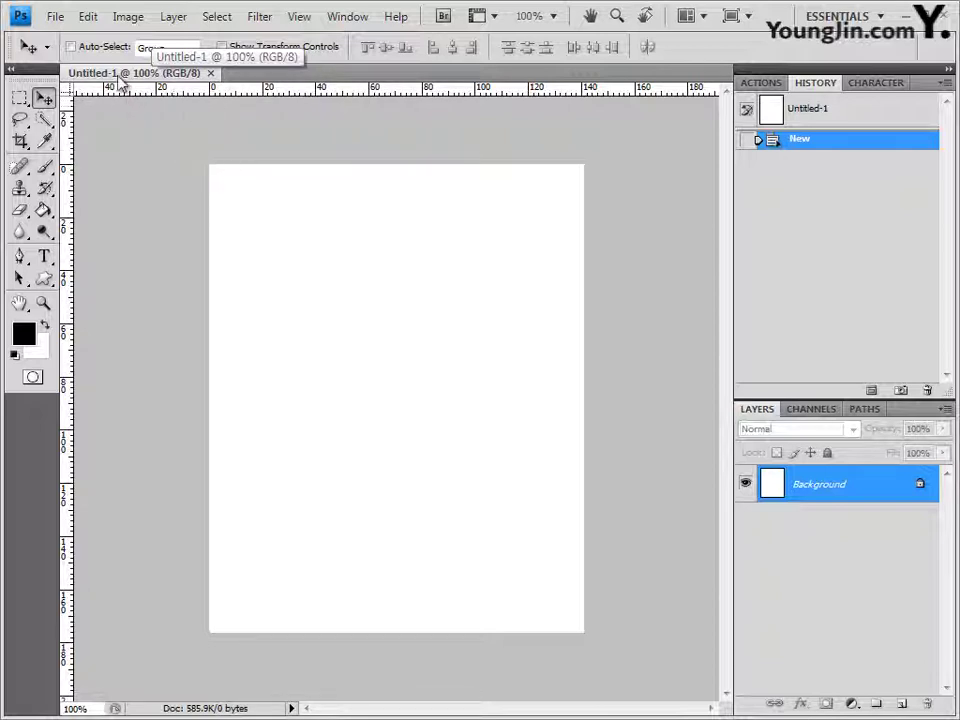
{"action": "left_click_drag", "start_coordinate": [100, 73], "coordinate": [279, 101]}
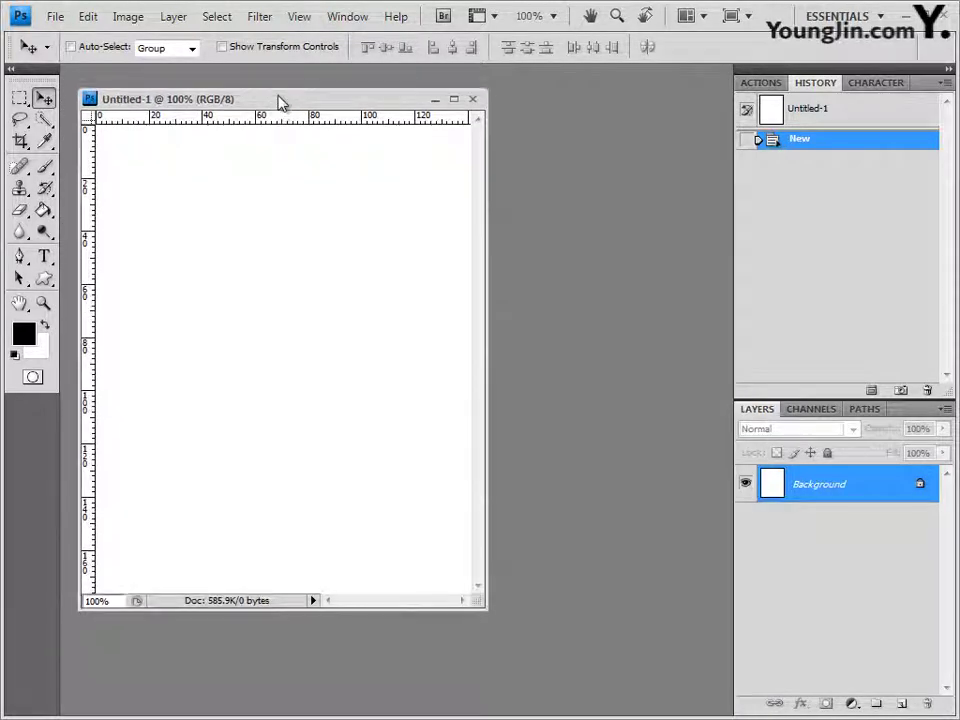
- Change the ruler units to pixels and reposition the floating document window slightly
{"action": "right_click", "coordinate": [158, 119]}
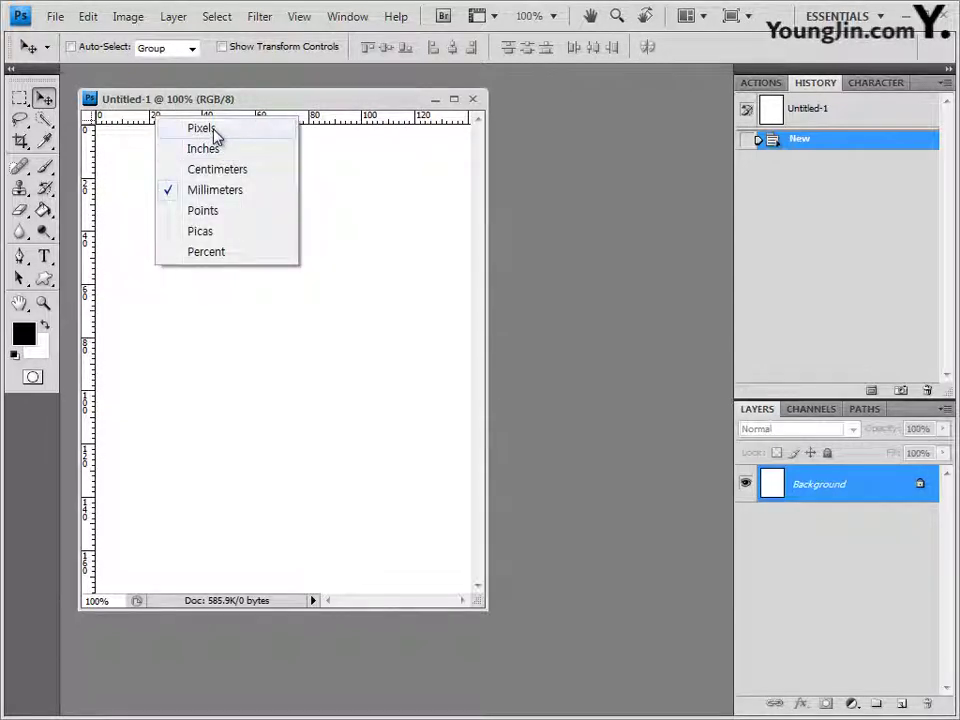
{"action": "left_click", "coordinate": [214, 135]}
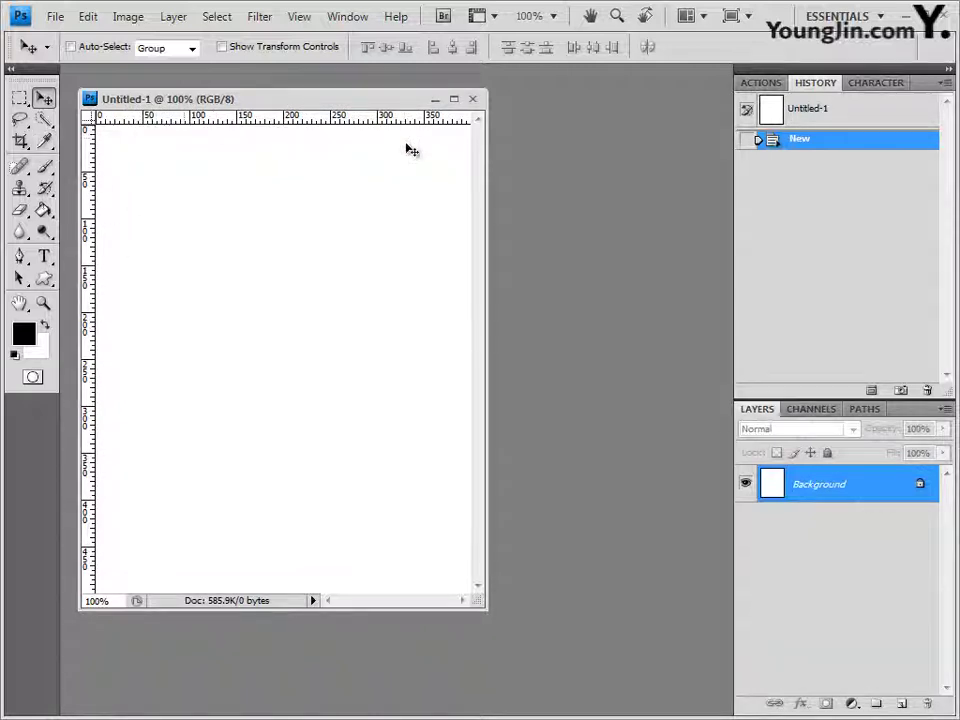
{"action": "left_click_drag", "start_coordinate": [283, 98], "coordinate": [318, 93]}
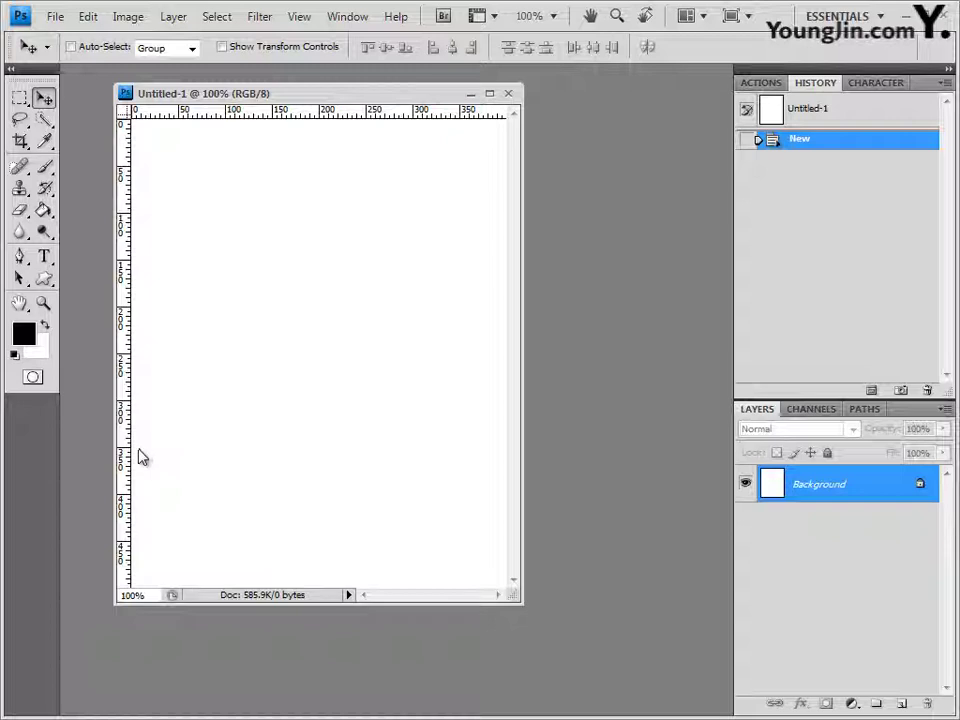
- Add a vertical guide at 100 px to the document
{"action": "left_click", "coordinate": [299, 16]}
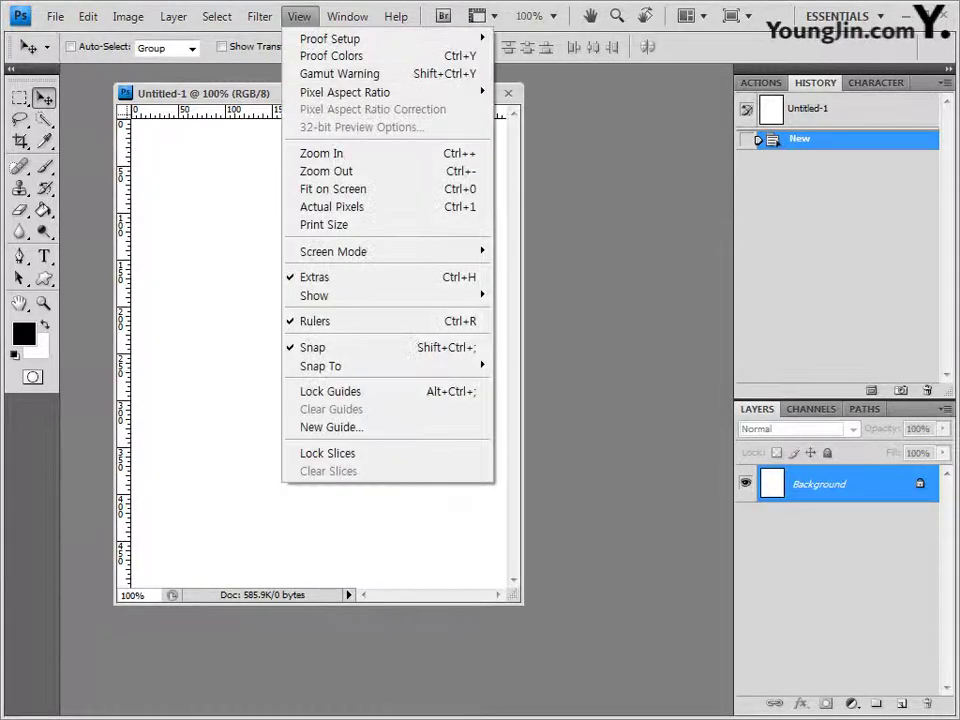
{"action": "left_click", "coordinate": [360, 427]}
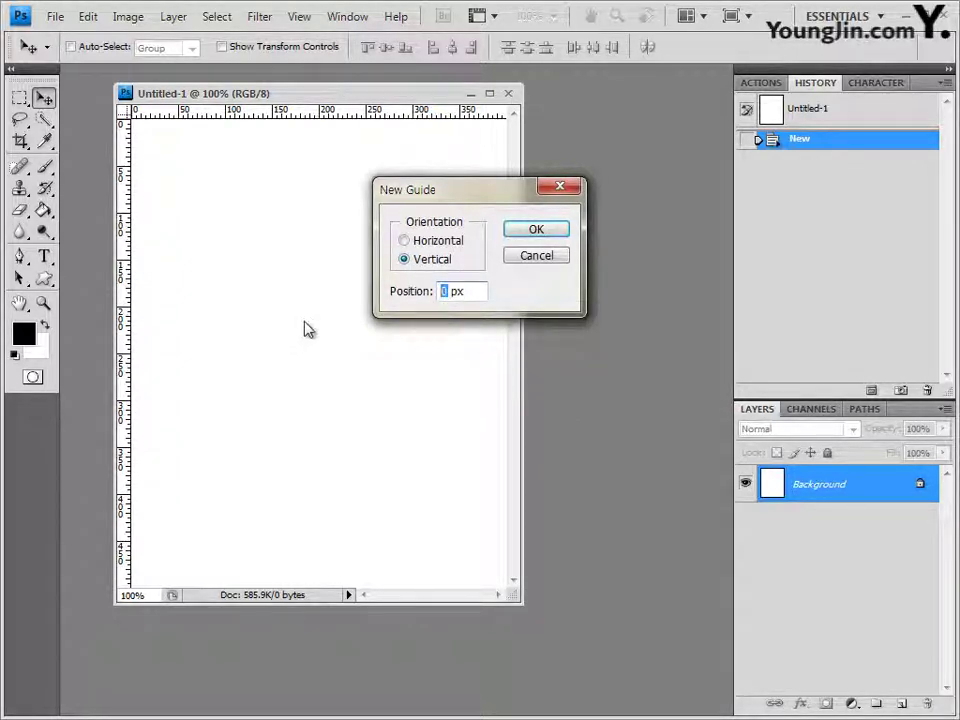
{"action": "type", "text": "100"}
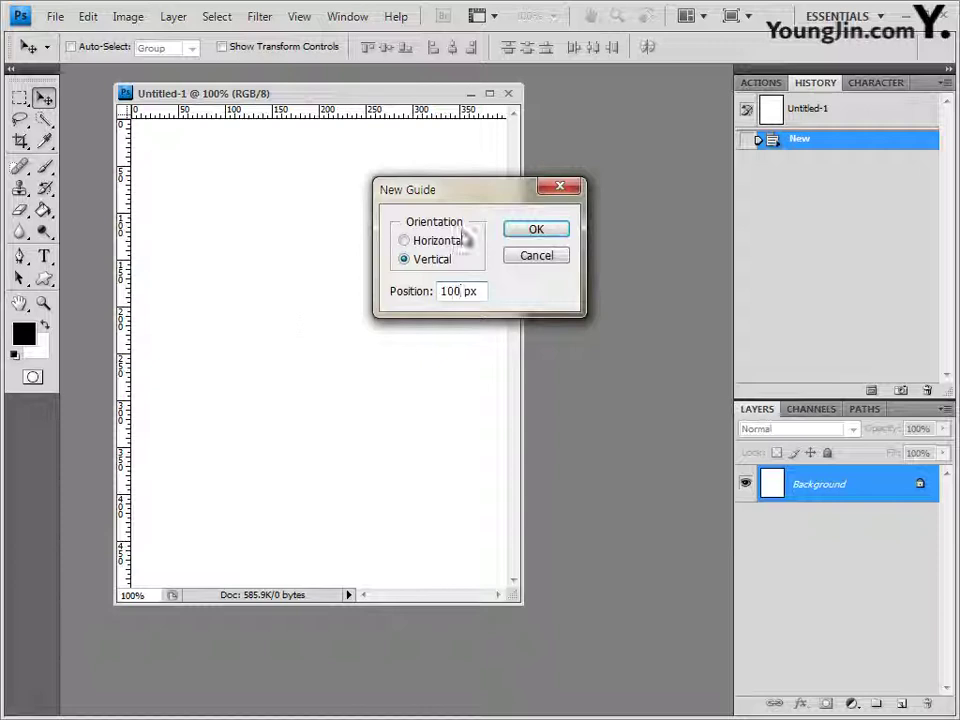
{"action": "left_click", "coordinate": [536, 234]}
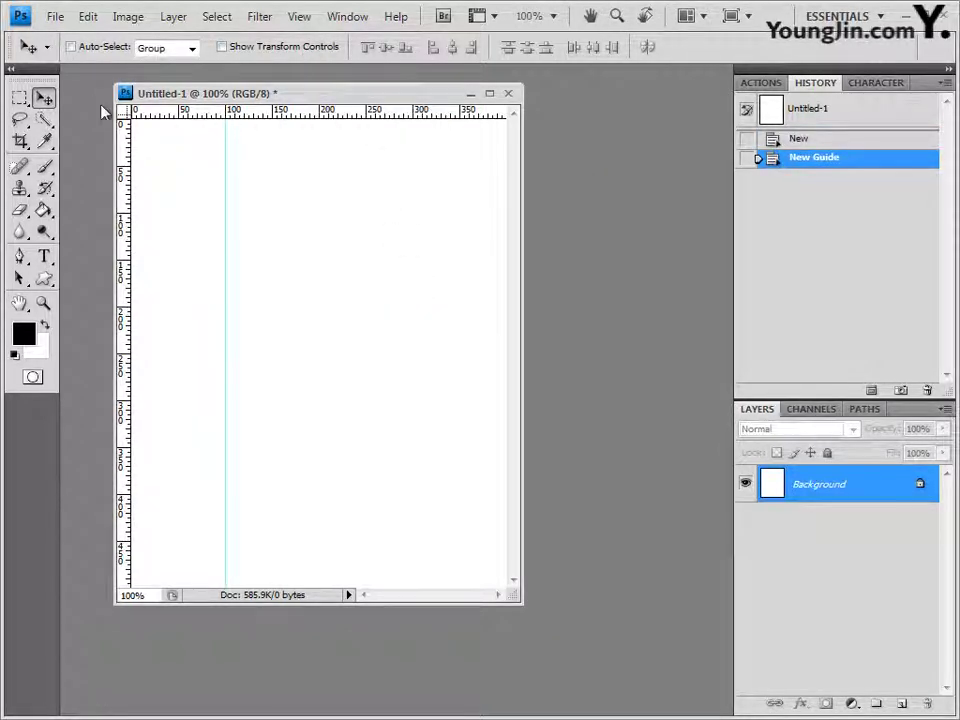
- Add two more vertical guides to the document, at 200 px and 300 px
{"action": "left_click", "coordinate": [300, 17]}
{"action": "left_click", "coordinate": [336, 428]}
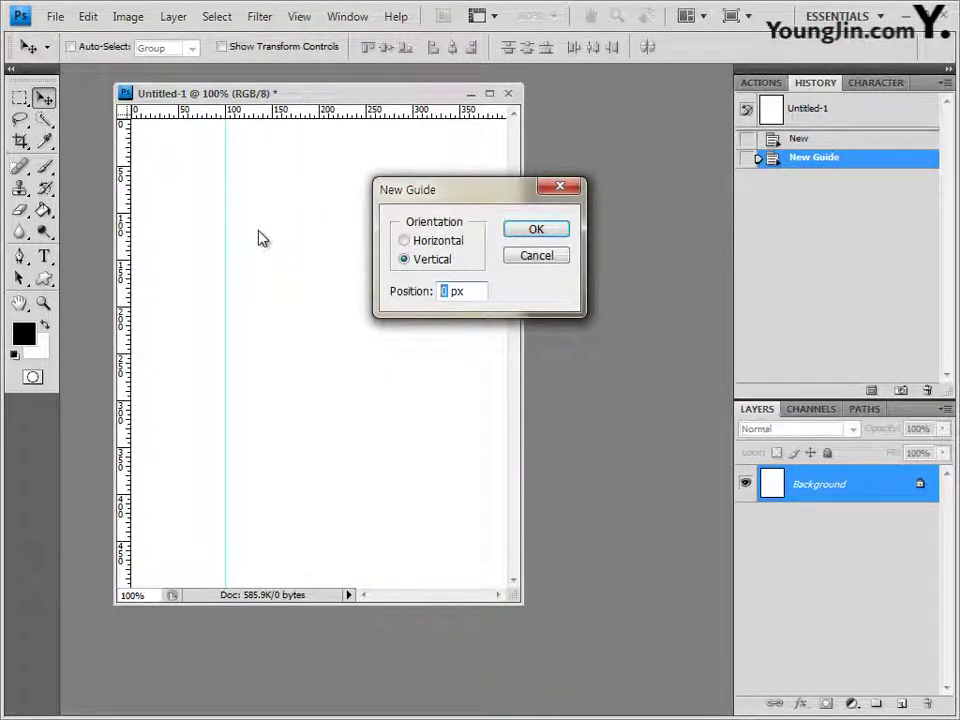
{"action": "type", "text": "200"}
{"action": "key", "text": "Return"}
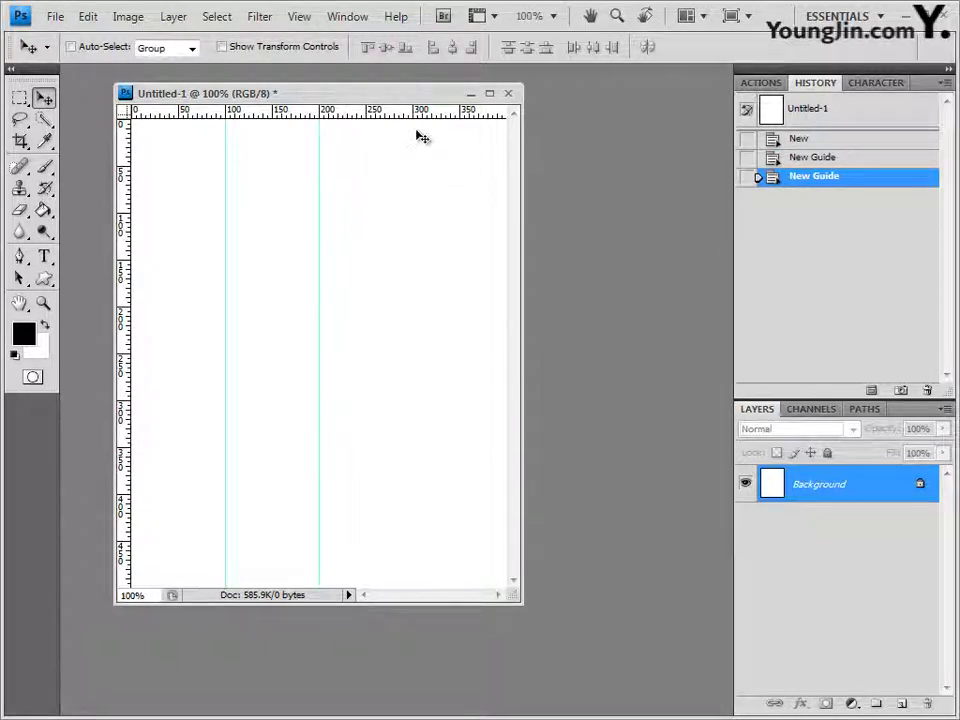
{"action": "left_click", "coordinate": [299, 16]}
{"action": "left_click", "coordinate": [321, 426]}
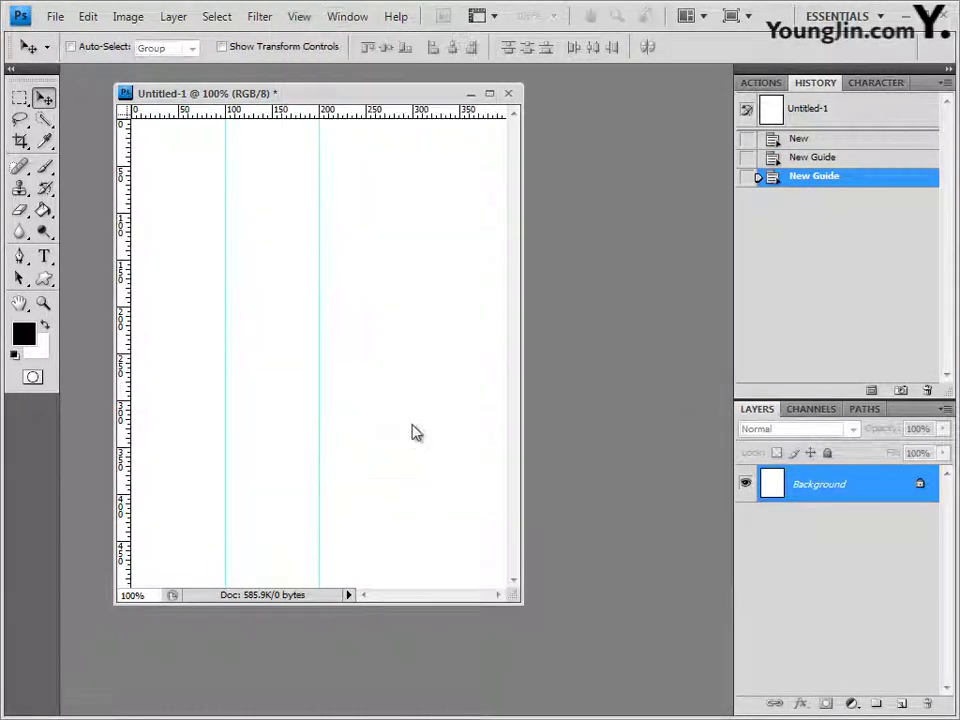
{"action": "type", "text": "300"}
{"action": "key", "text": "Return"}
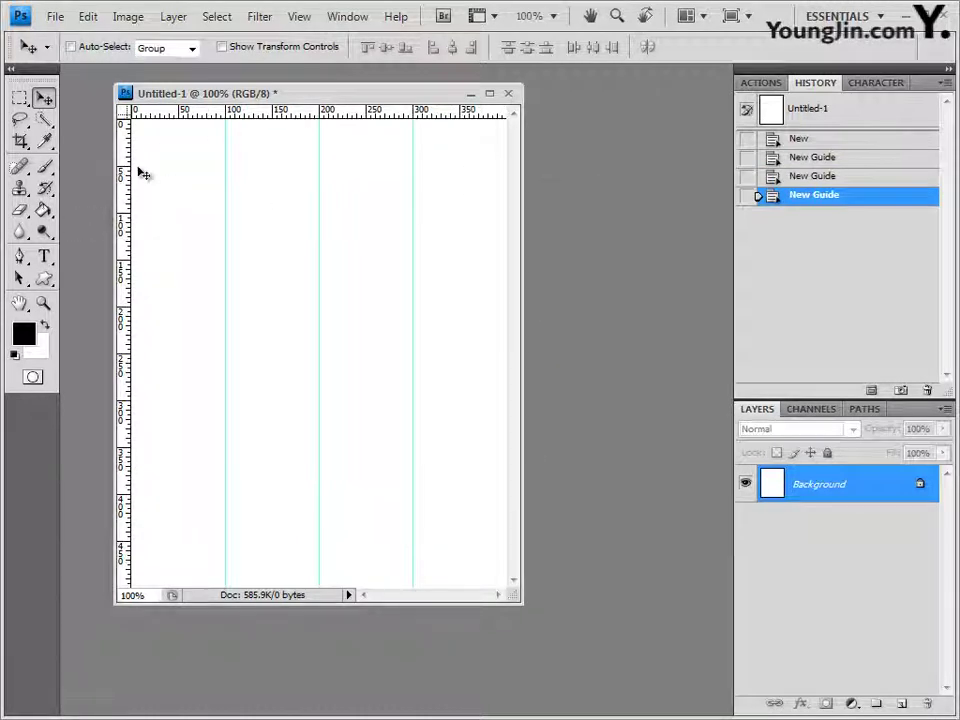
- Add a horizontal guide at 100 px to the document
{"action": "left_click", "coordinate": [311, 20]}
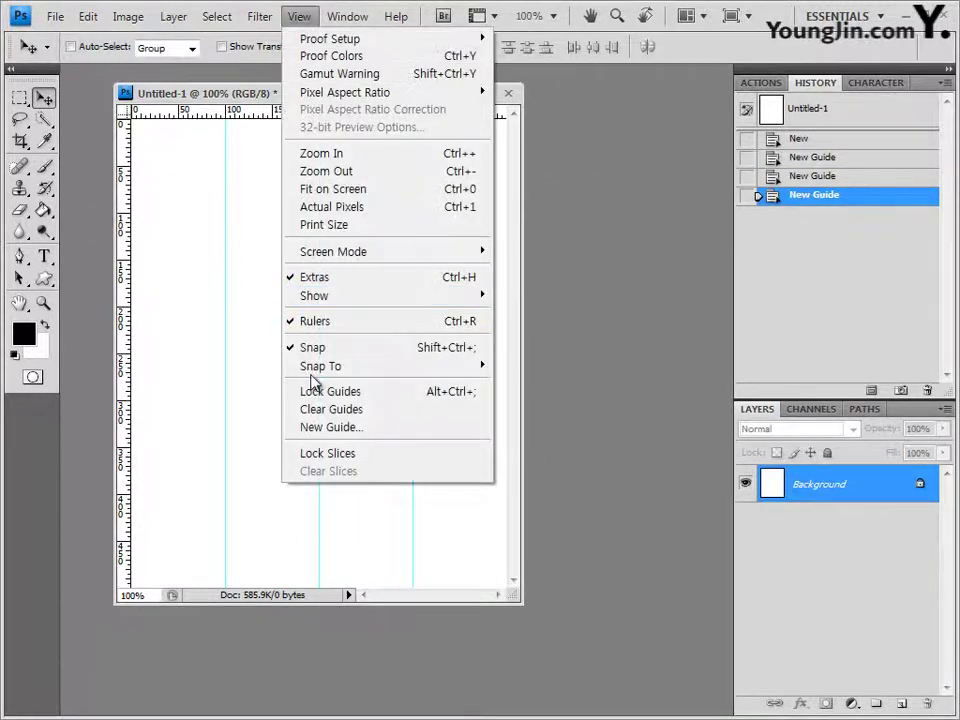
{"action": "left_click", "coordinate": [316, 428]}
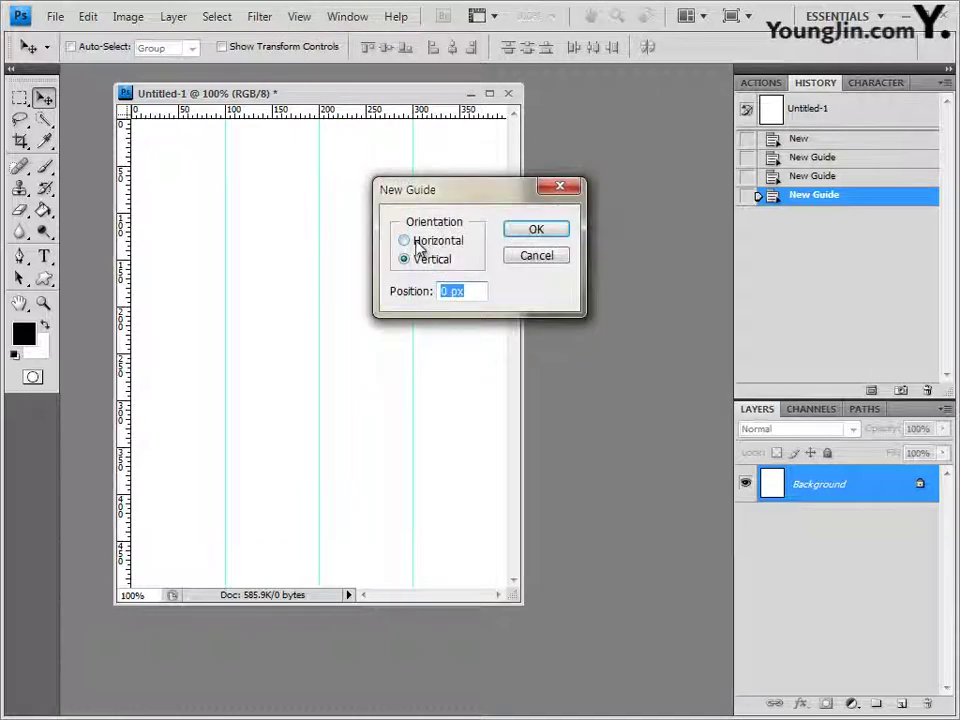
{"action": "left_click", "coordinate": [435, 244]}
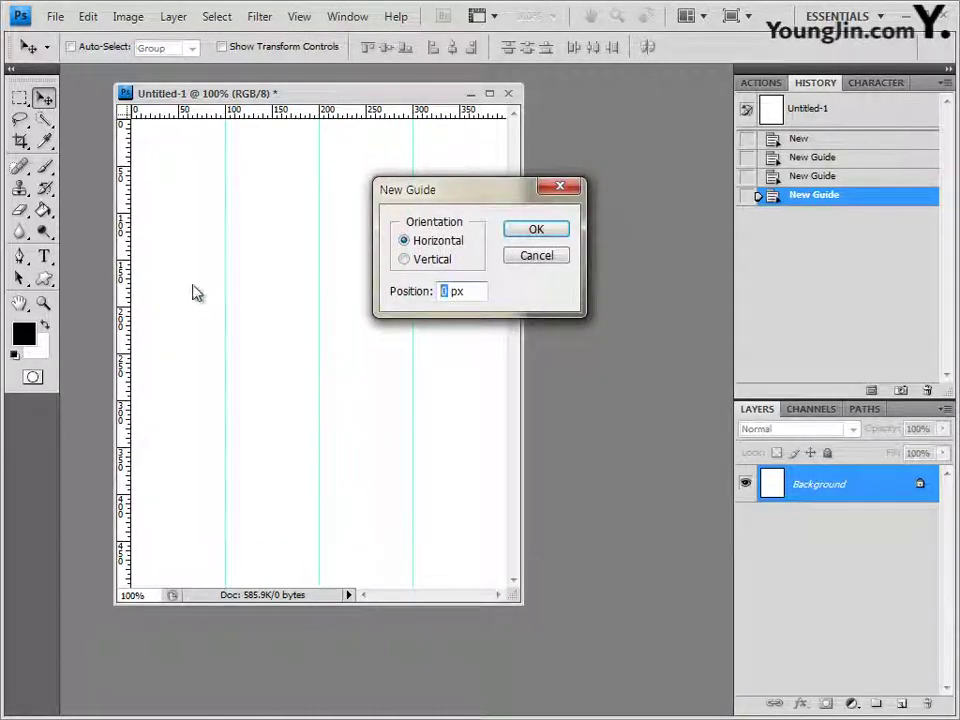
{"action": "type", "text": "100"}
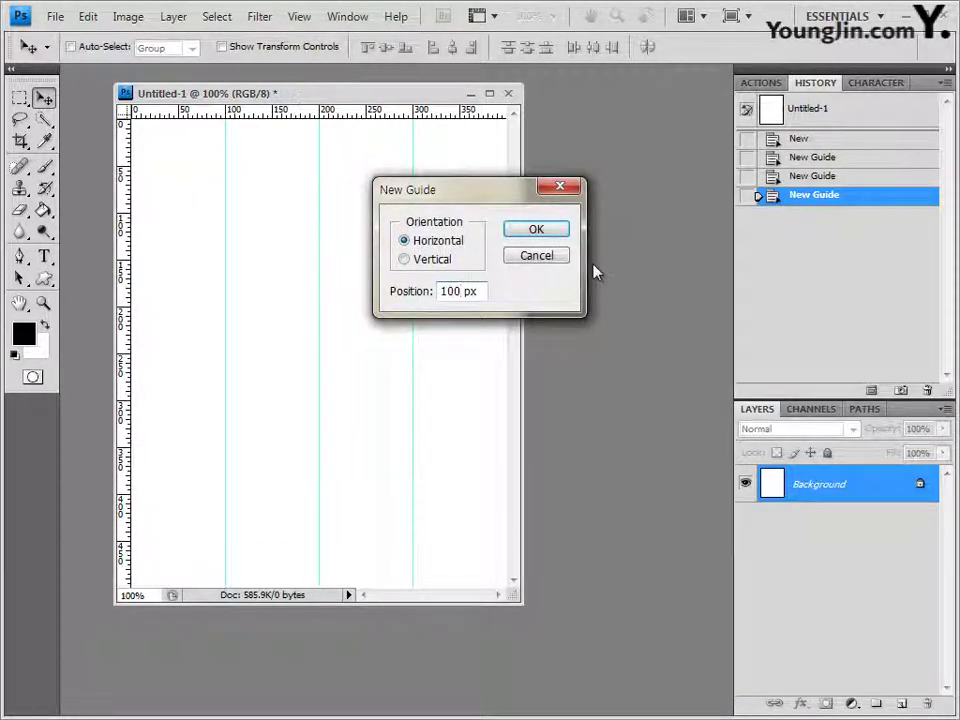
{"action": "left_click", "coordinate": [548, 233]}
- Add a horizontal guide at 200 px and pull two more from the ruler to about 300 px and 400 px
{"action": "left_click", "coordinate": [303, 17]}
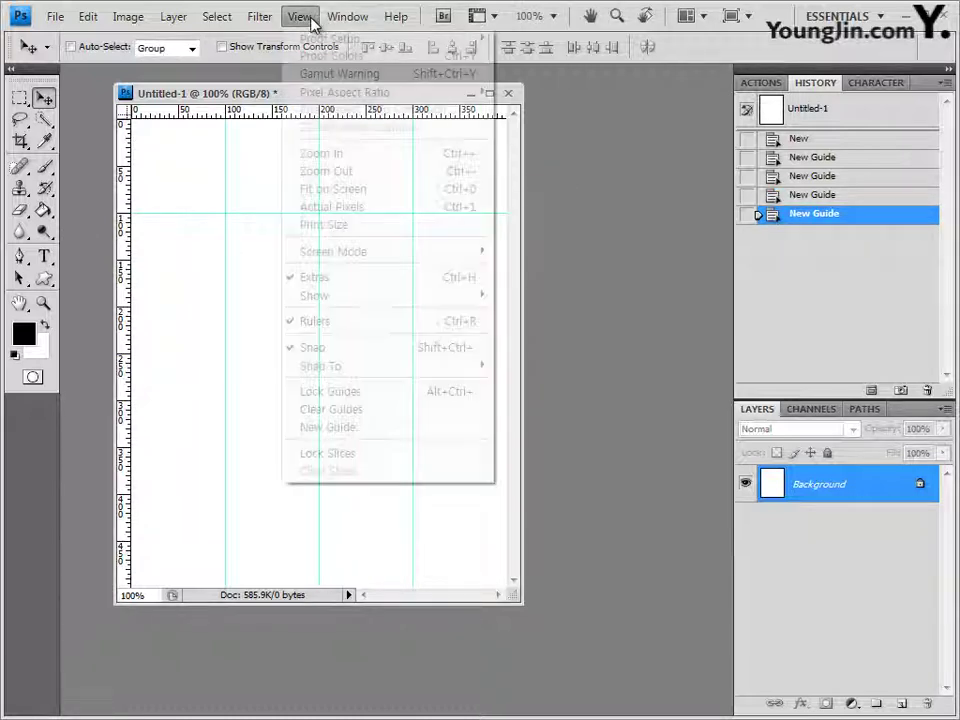
{"action": "left_click", "coordinate": [330, 427]}
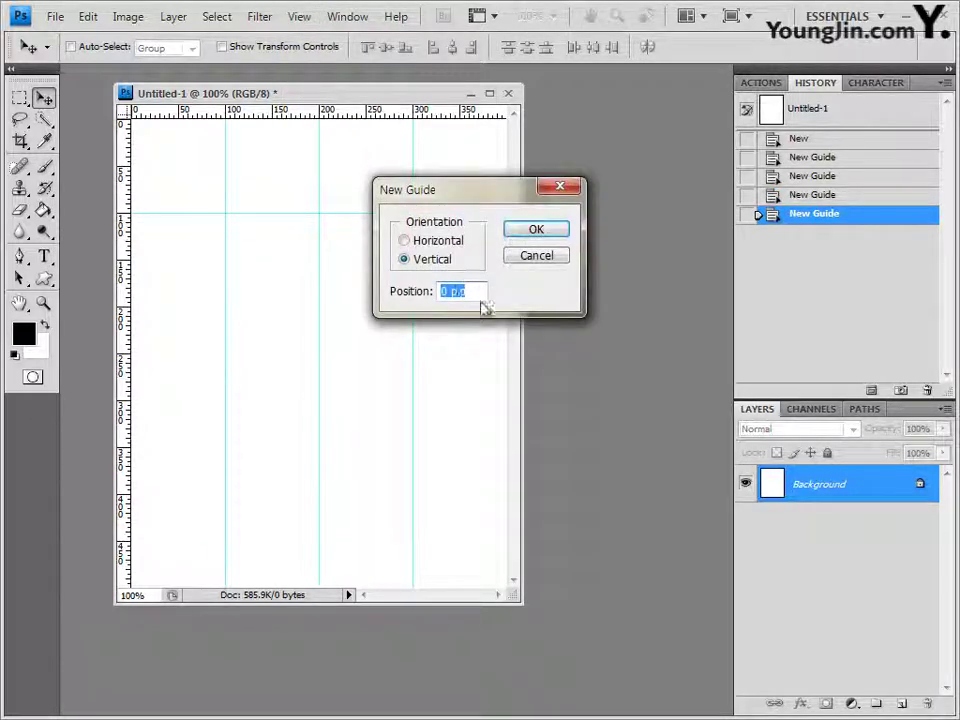
{"action": "left_click", "coordinate": [455, 243]}
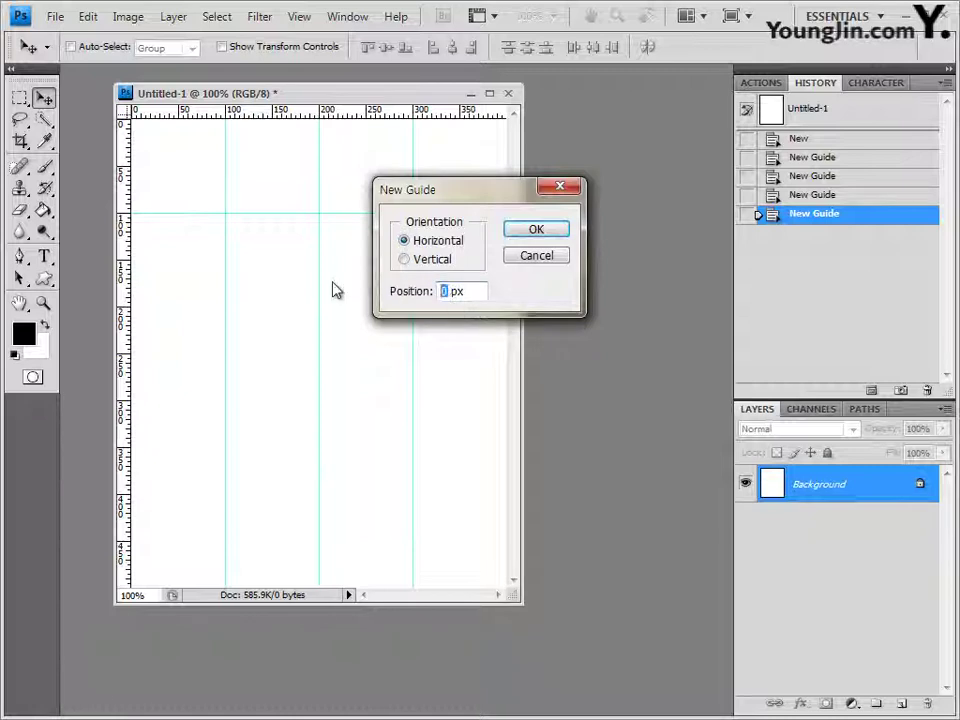
{"action": "type", "text": "200"}
{"action": "key", "text": "Return"}
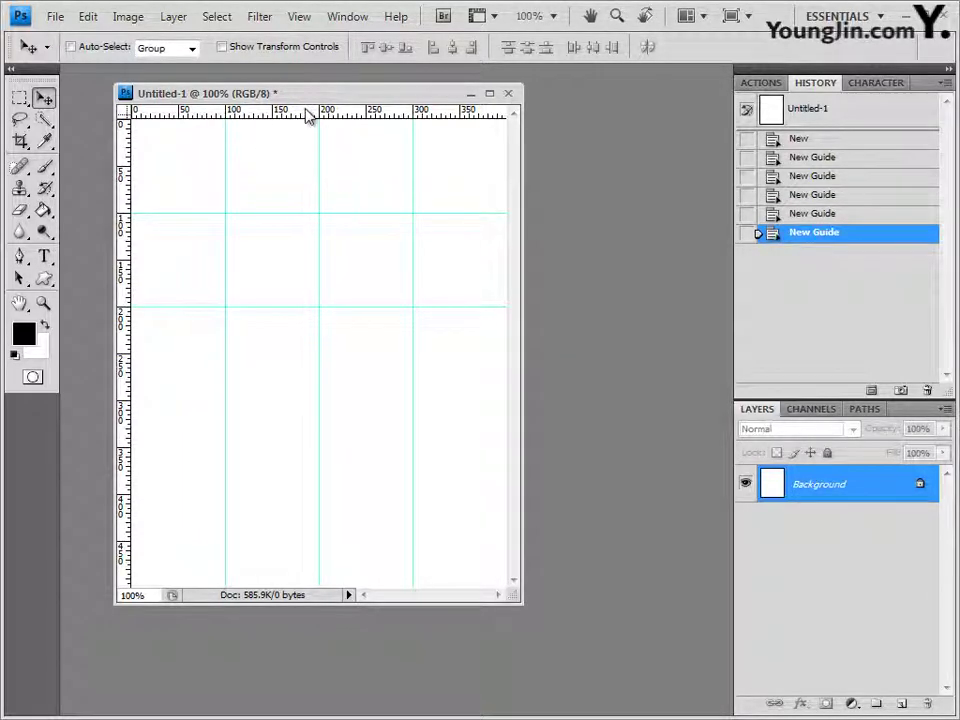
{"action": "left_click_drag", "start_coordinate": [306, 281], "coordinate": [279, 401]}
{"action": "left_click_drag", "start_coordinate": [338, 112], "coordinate": [290, 496]}
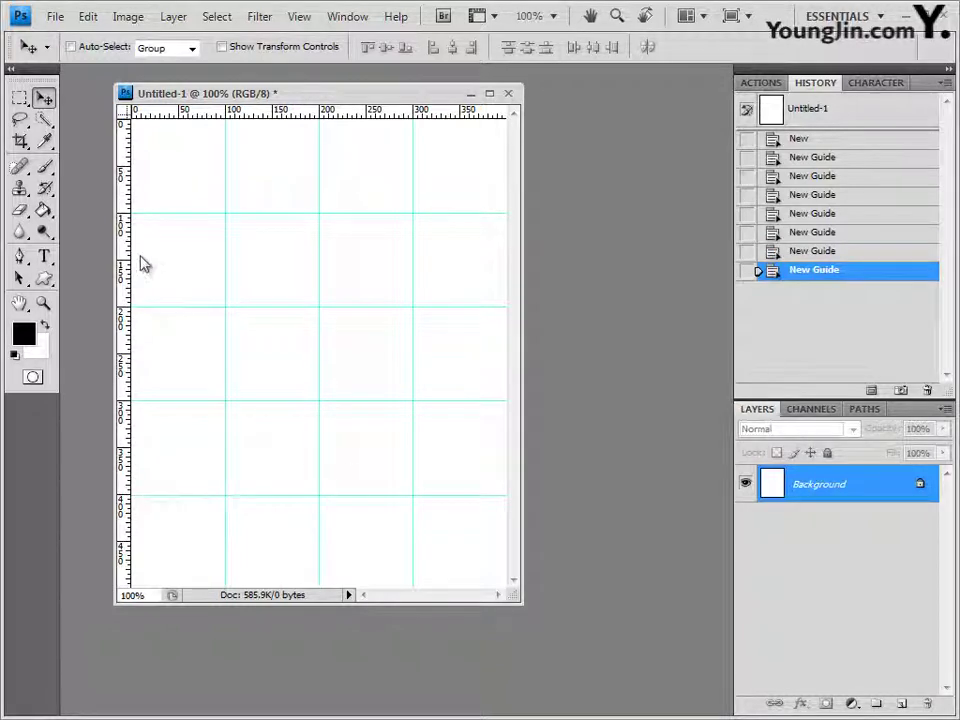
- Start a Save As of the document in the GTQ desktop folder using the Photoshop (*.PSD;*.PDD) format
{"action": "left_click", "coordinate": [55, 17]}
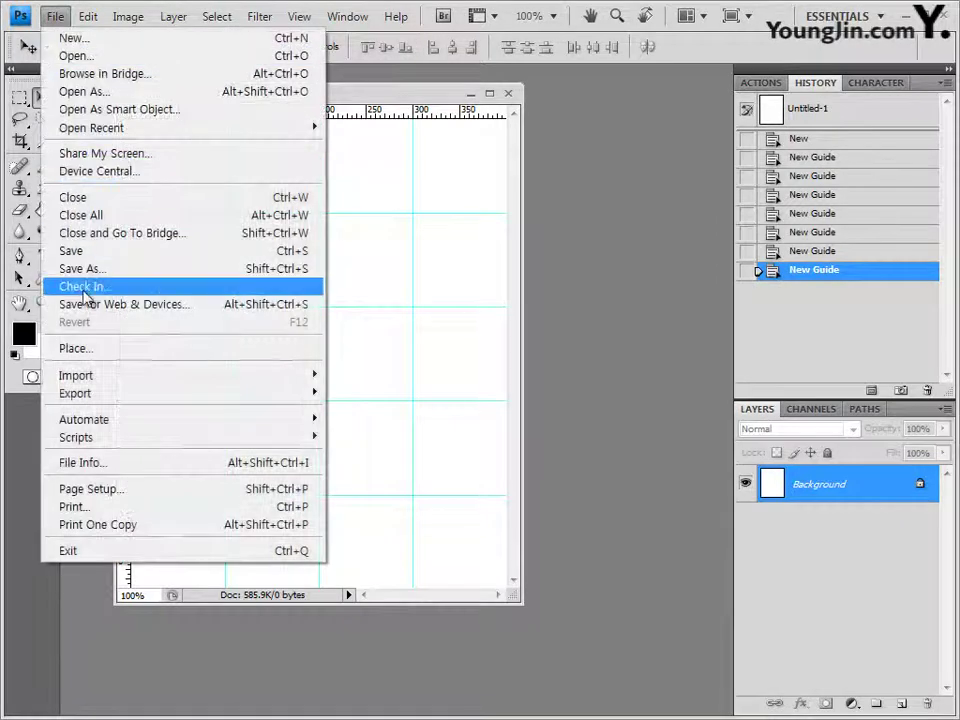
{"action": "left_click", "coordinate": [422, 103]}
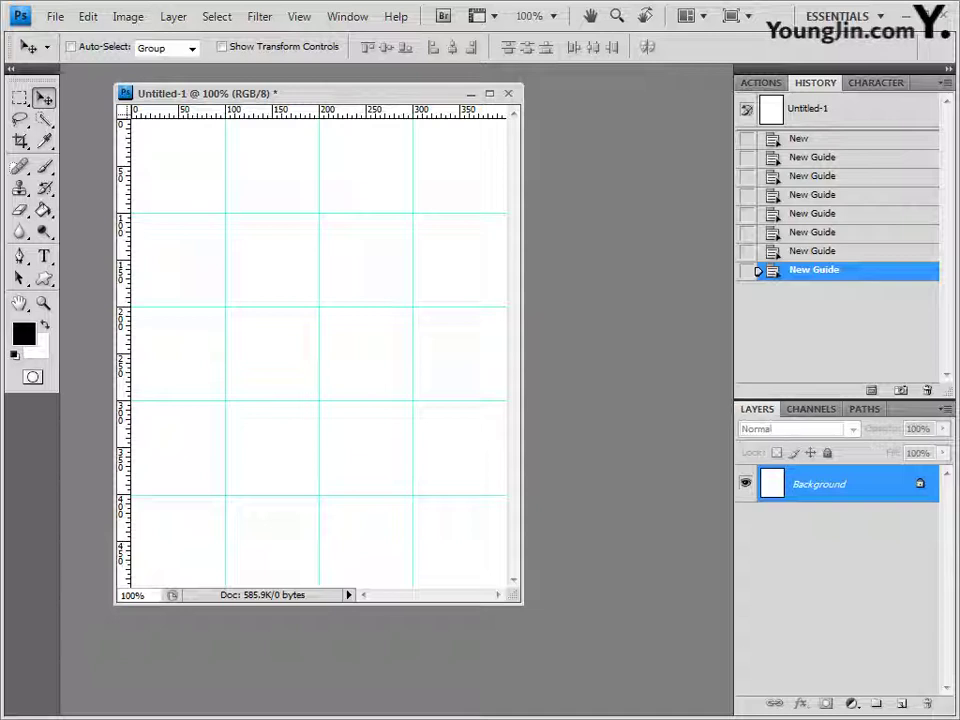
{"action": "left_click", "coordinate": [58, 20]}
{"action": "left_click", "coordinate": [103, 268]}
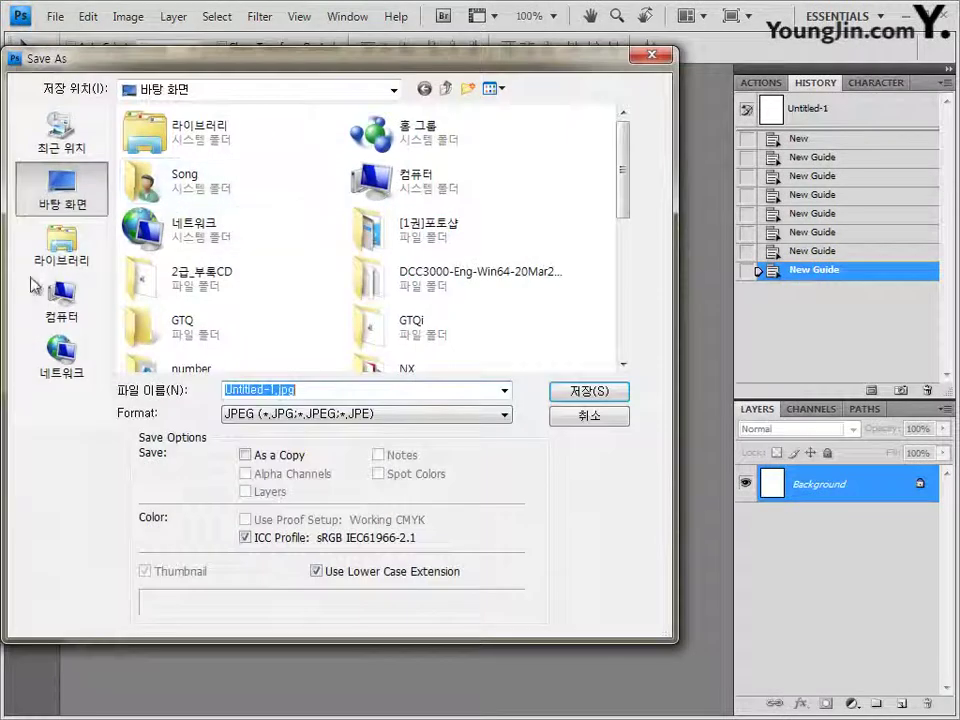
{"action": "left_click_drag", "start_coordinate": [628, 214], "coordinate": [630, 240]}
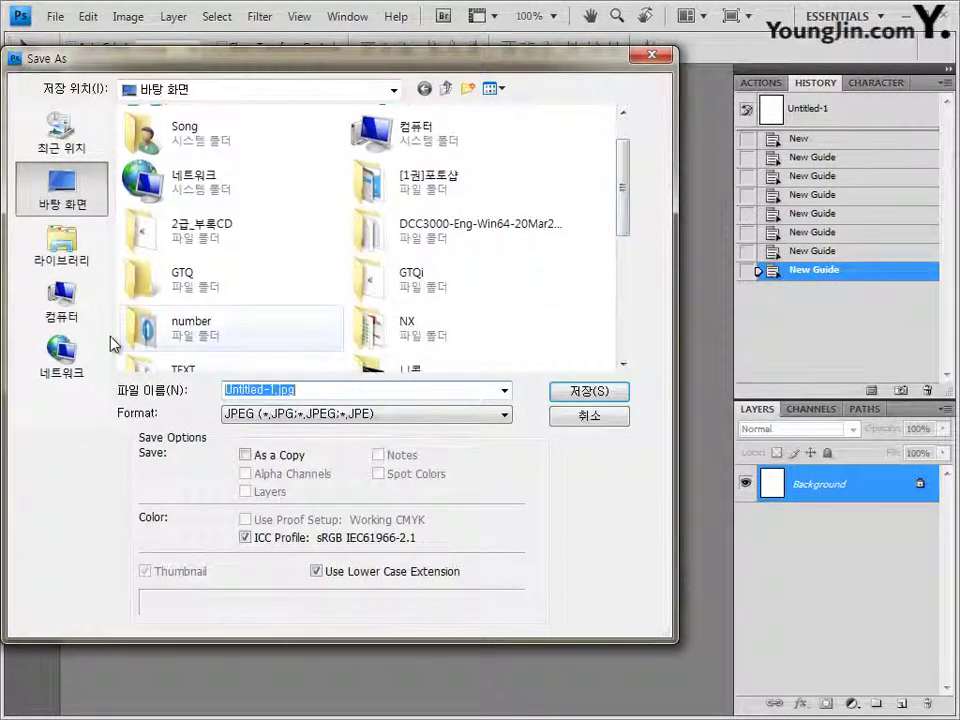
{"action": "double_click", "coordinate": [182, 285]}
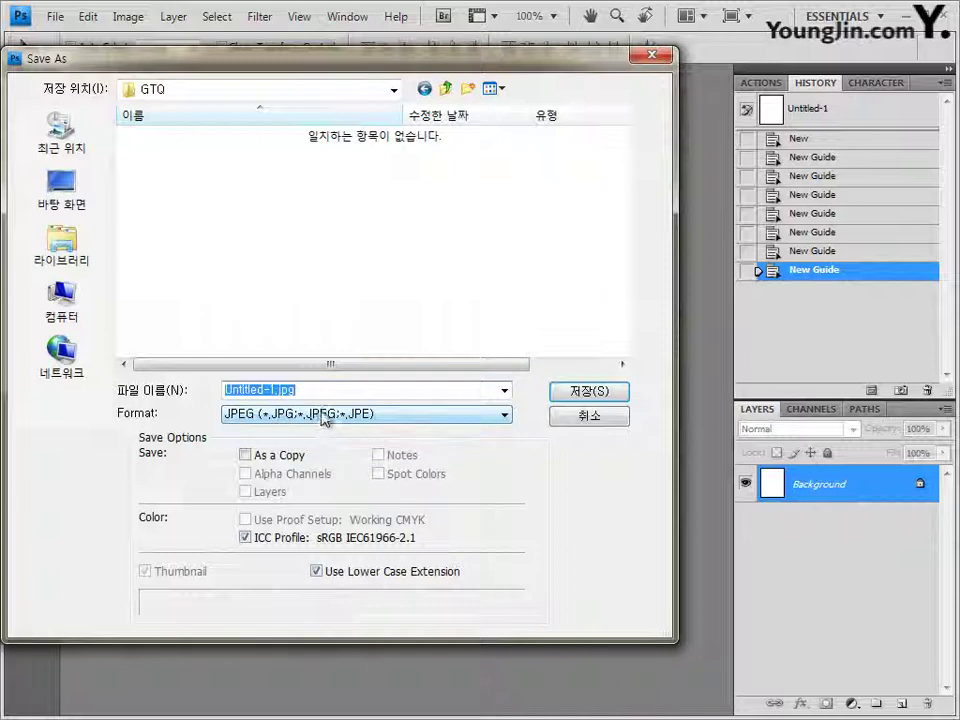
{"action": "left_click", "coordinate": [308, 416]}
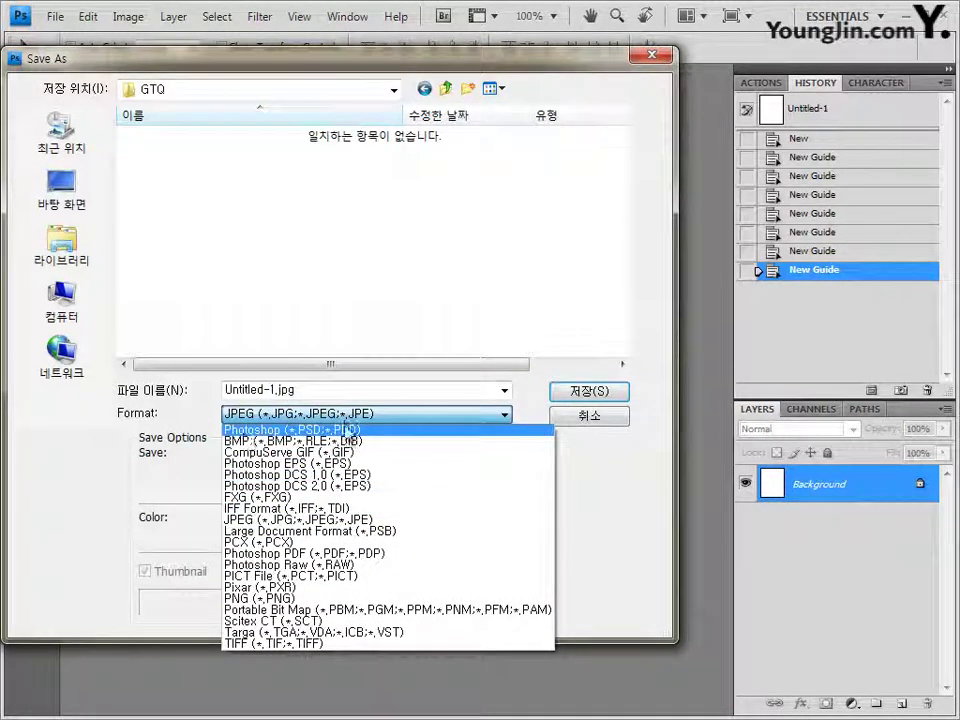
{"action": "left_click", "coordinate": [258, 430]}
- Enter a file name made of the examinee number, the person's name and 01, and dismiss the save without saving
{"action": "double_click", "coordinate": [282, 389]}
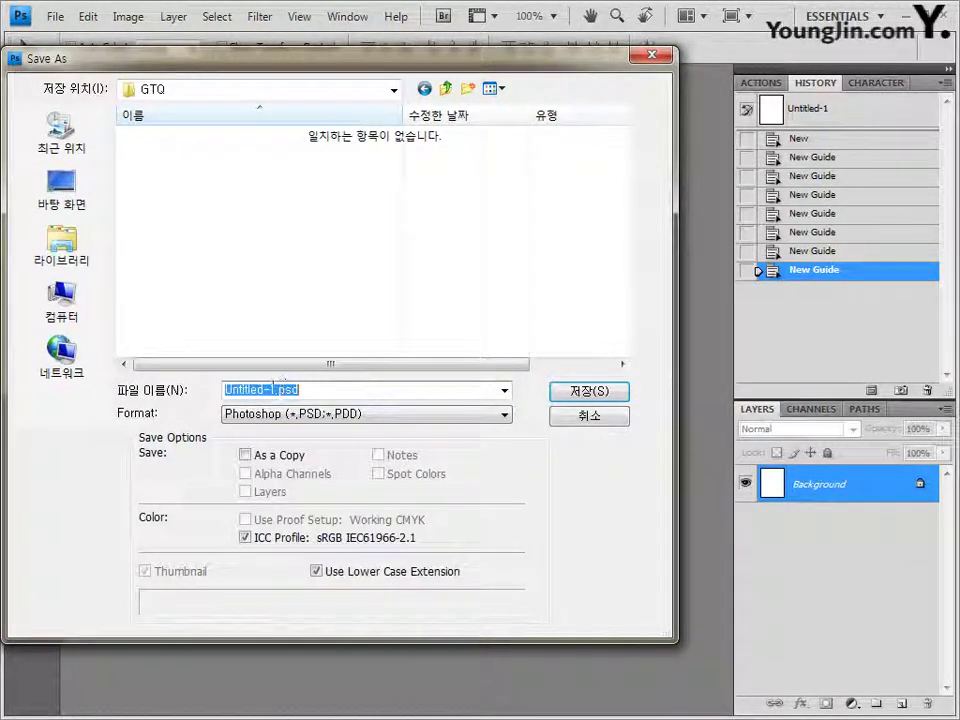
{"action": "key", "text": "BackSpace"}
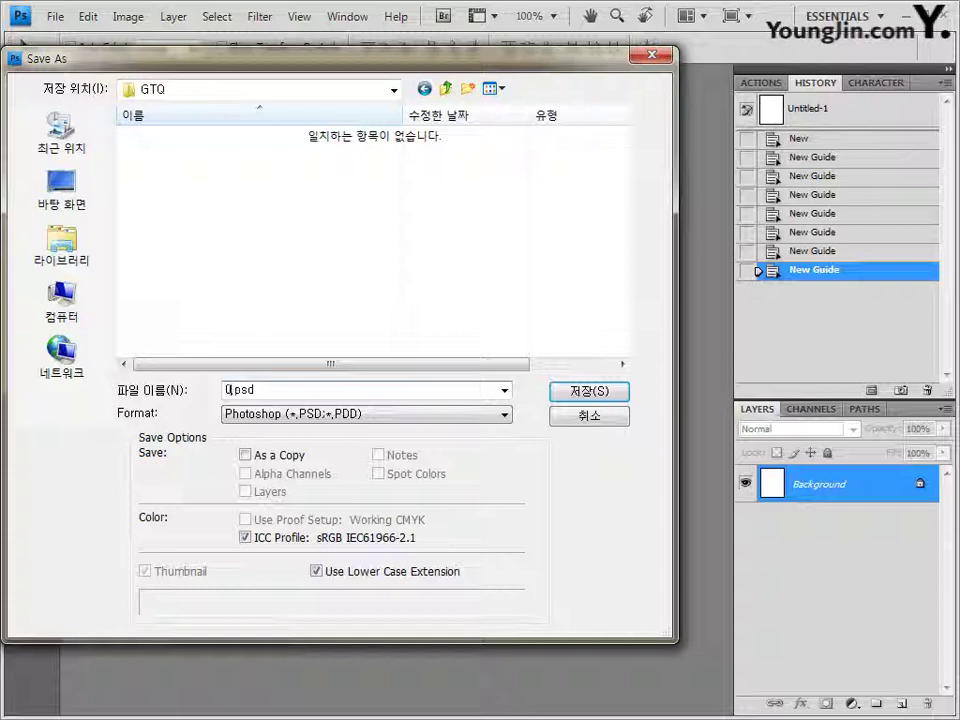
{"action": "type", "text": "0123456789"}
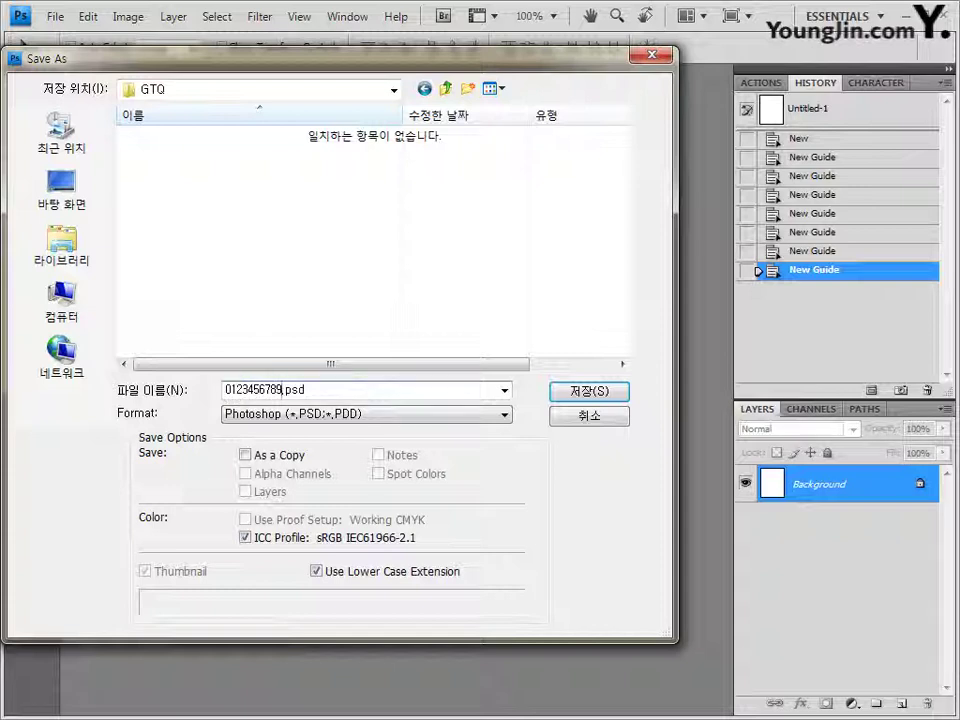
{"action": "type", "text": "-홍길동"}
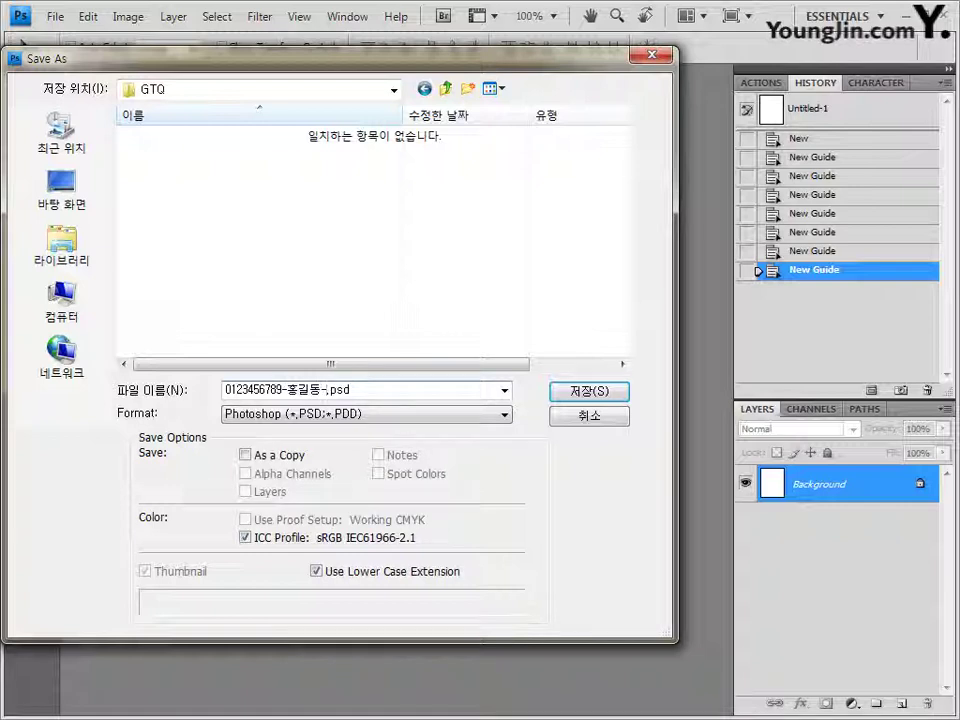
{"action": "type", "text": "-이"}
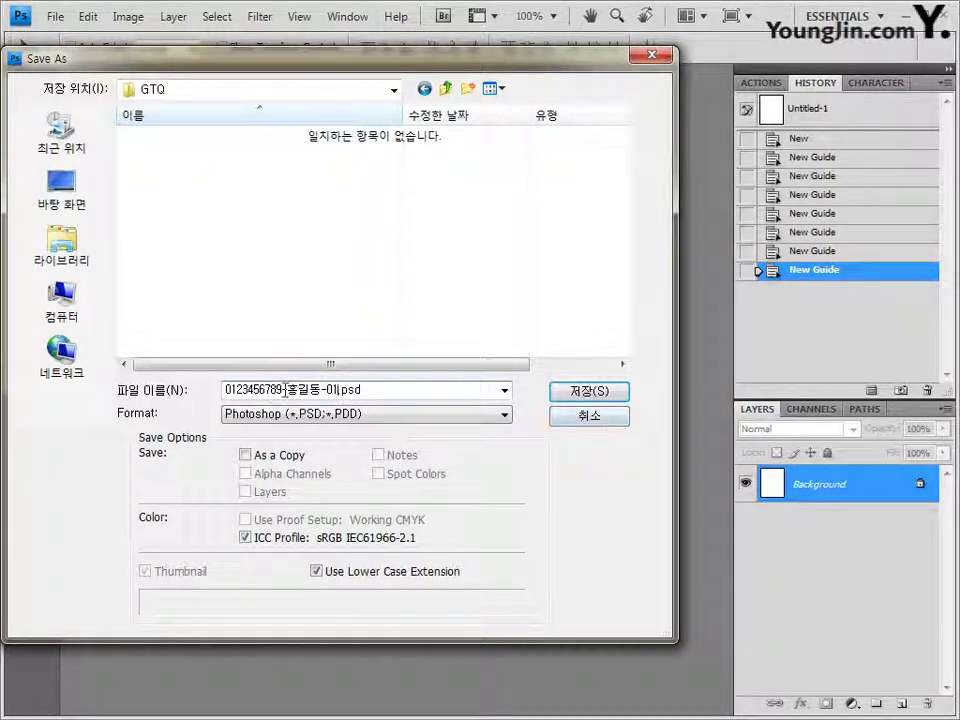
{"action": "left_click_drag", "start_coordinate": [338, 390], "coordinate": [225, 390]}
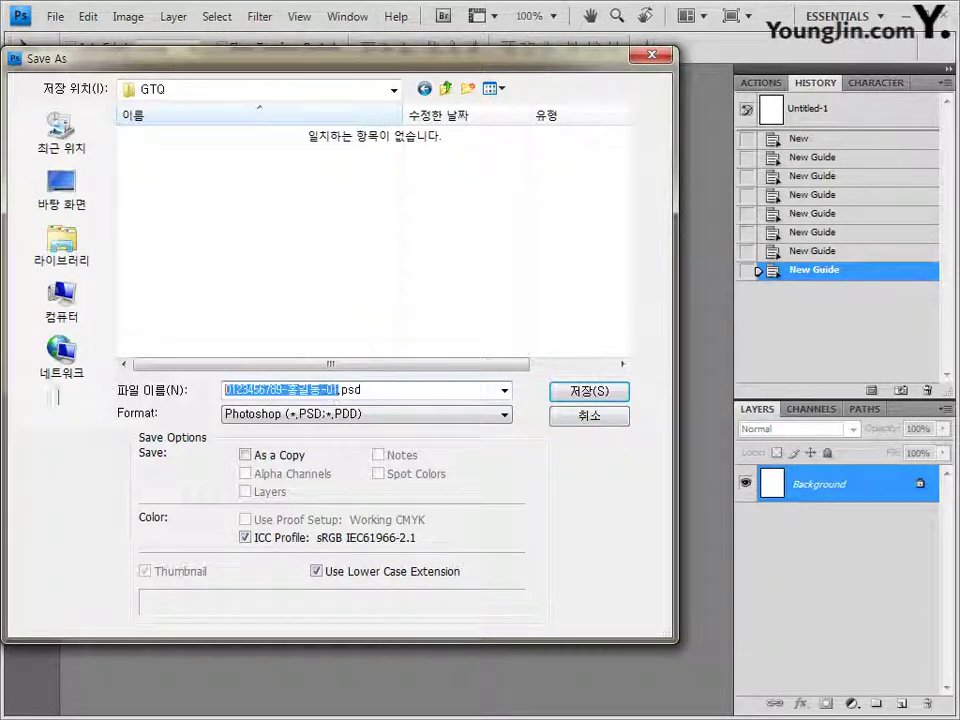
{"action": "left_click", "coordinate": [609, 420]}
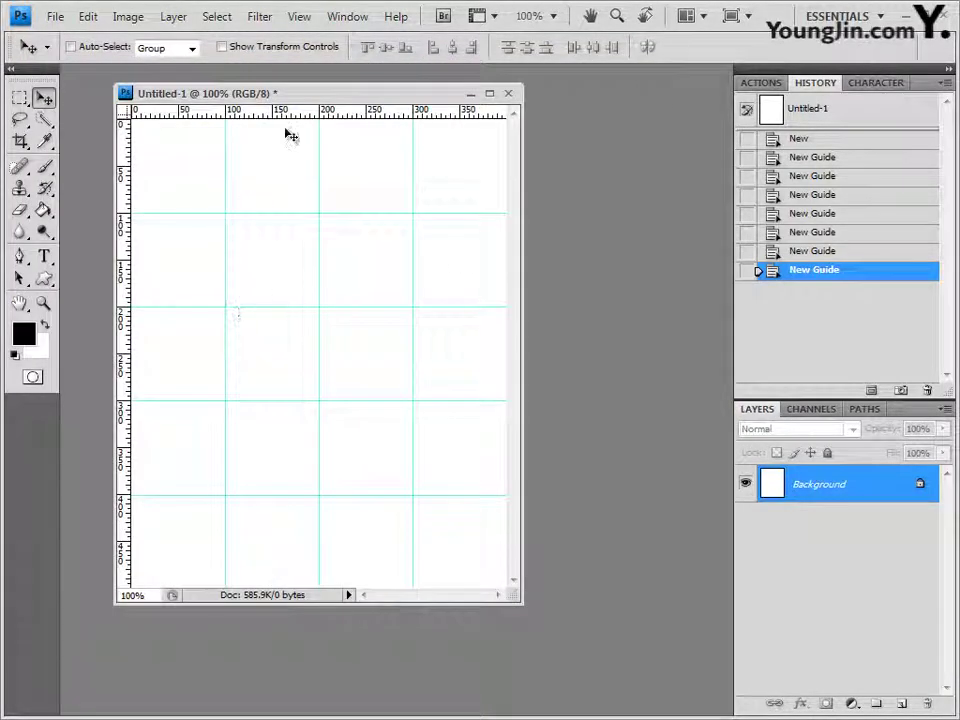
- Switch to File Explorer, open 2급-1.JPG from the 기출문제01 folder in Photoshop, and float it in its own window beside Untitled-1
{"action": "left_click_drag", "start_coordinate": [215, 93], "coordinate": [257, 94]}
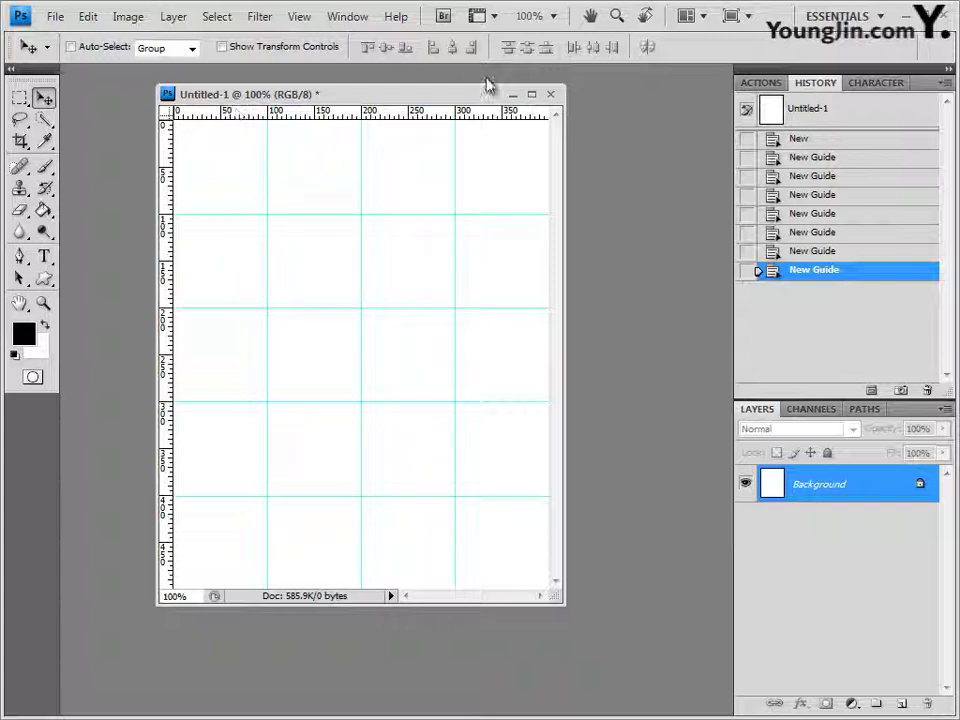
{"action": "left_click_drag", "start_coordinate": [467, 95], "coordinate": [490, 96]}
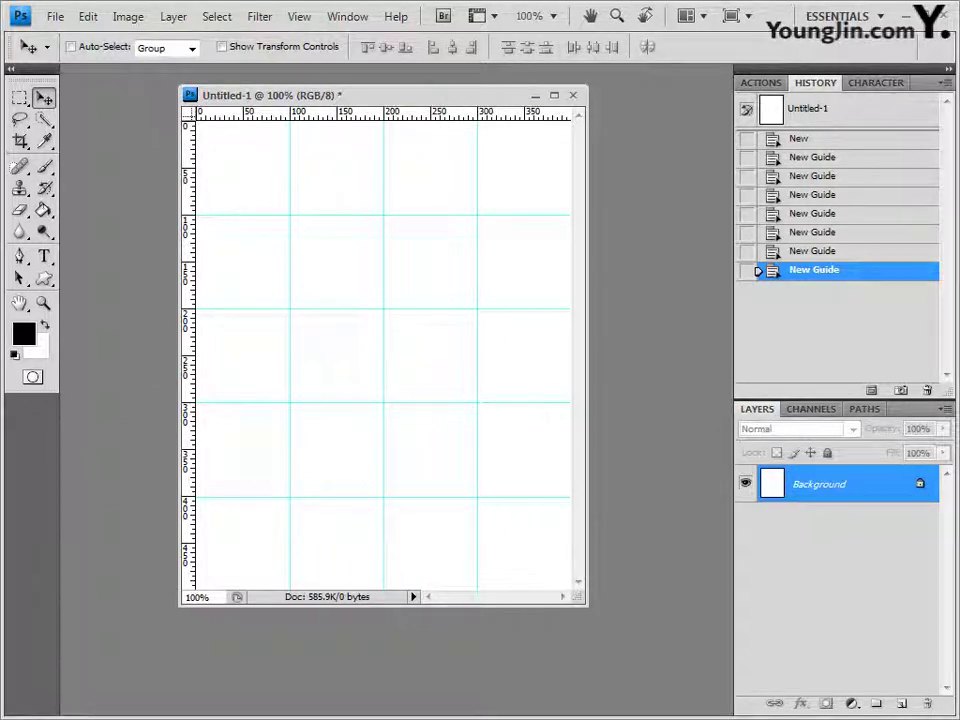
{"action": "key", "text": "alt+Tab"}
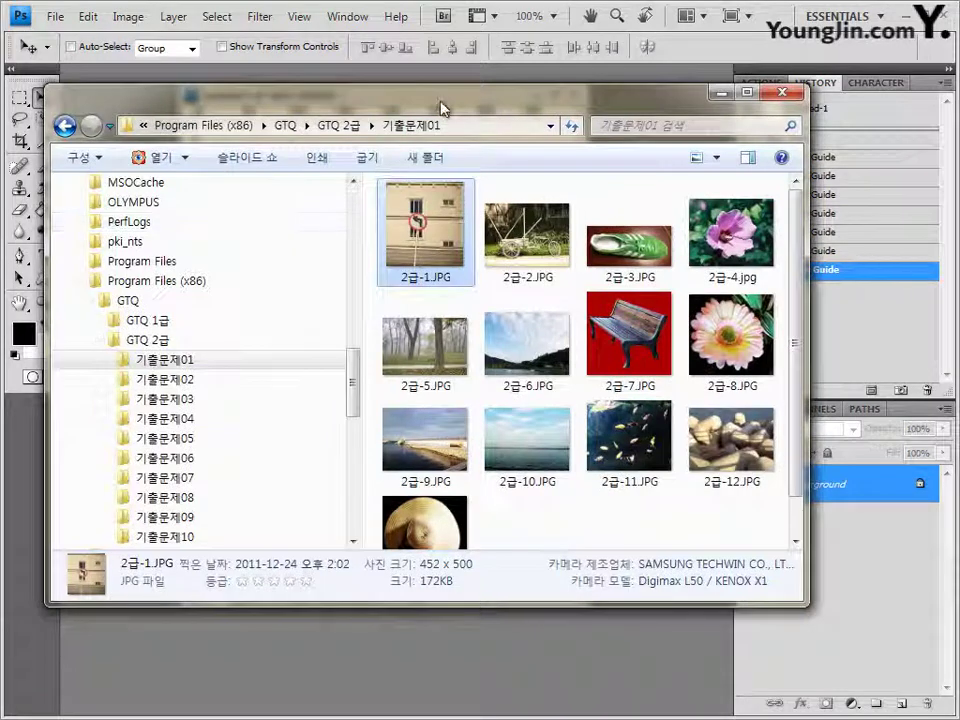
{"action": "left_click_drag", "start_coordinate": [443, 107], "coordinate": [465, 117]}
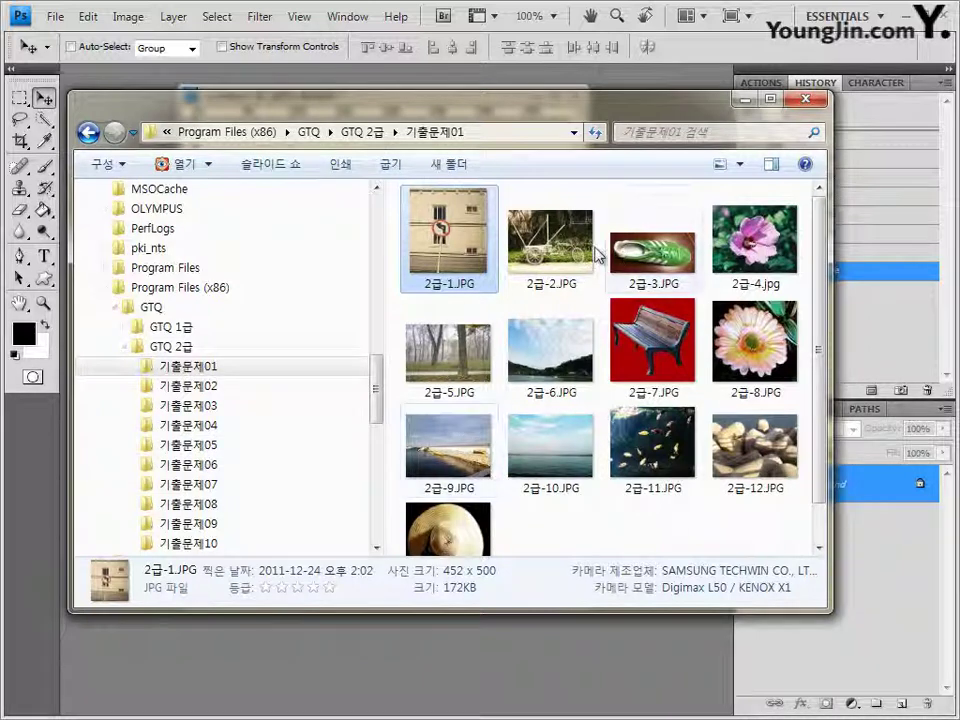
{"action": "left_click_drag", "start_coordinate": [568, 127], "coordinate": [527, 179]}
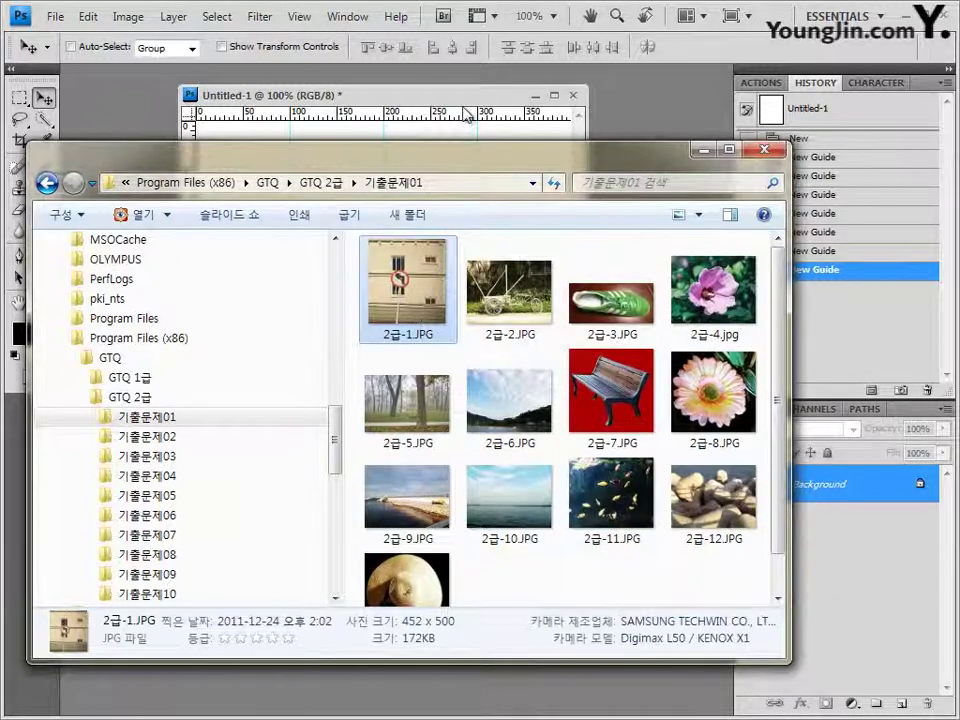
{"action": "left_click_drag", "start_coordinate": [427, 265], "coordinate": [700, 86]}
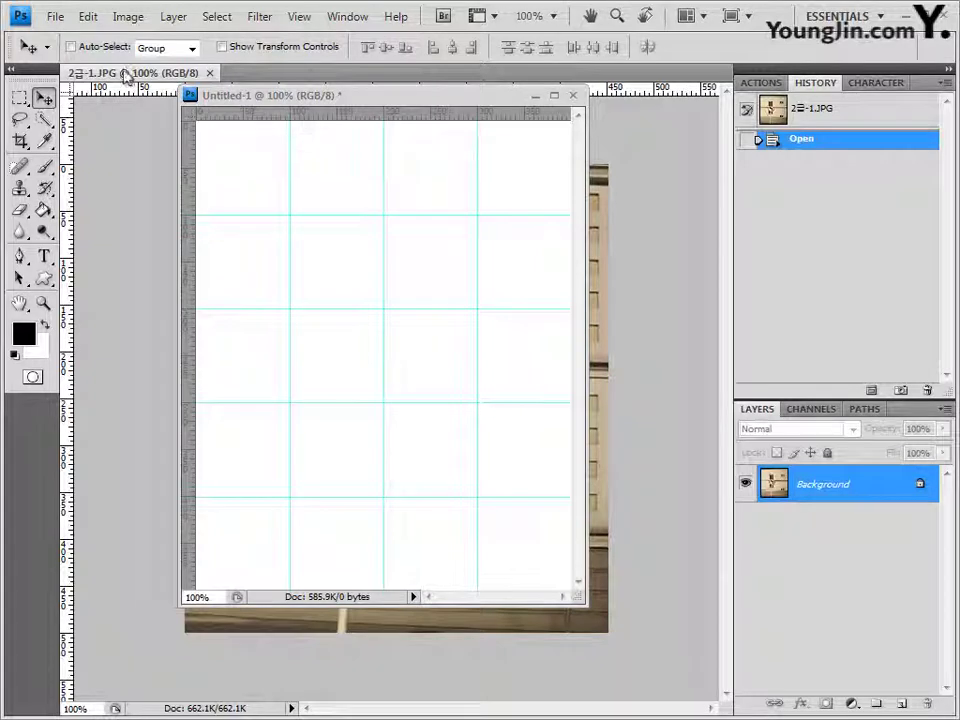
{"action": "left_click_drag", "start_coordinate": [130, 75], "coordinate": [528, 146]}
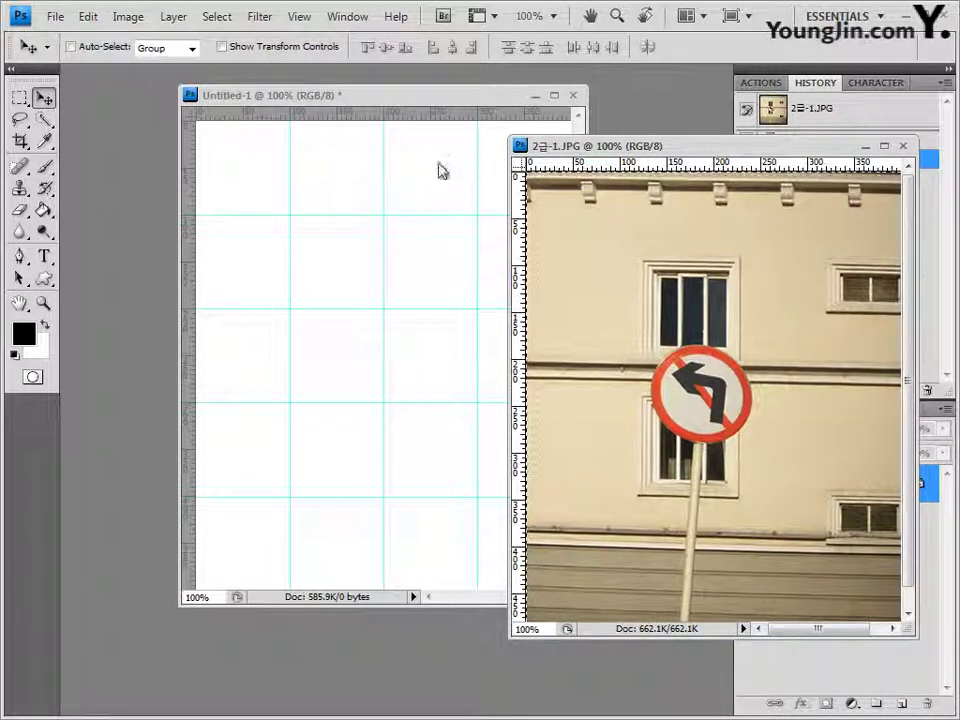
- Paste the copied 2급-1.JPG image into Untitled-1 and return to the 2급-1.JPG document
{"action": "left_click", "coordinate": [461, 100]}
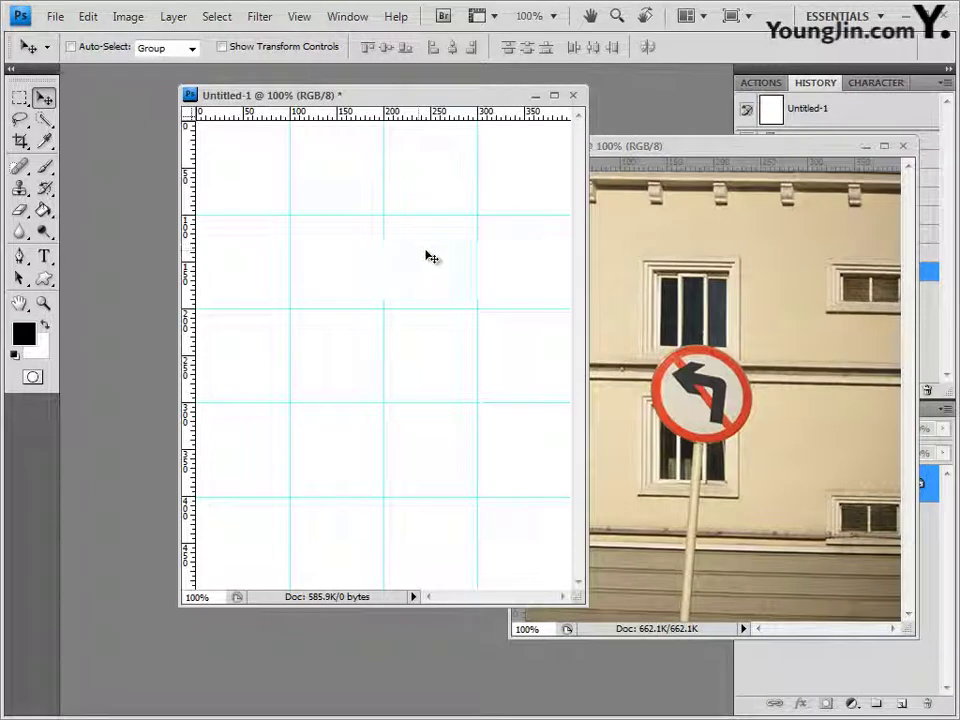
{"action": "key", "text": "ctrl+v"}
{"action": "left_click", "coordinate": [650, 400]}
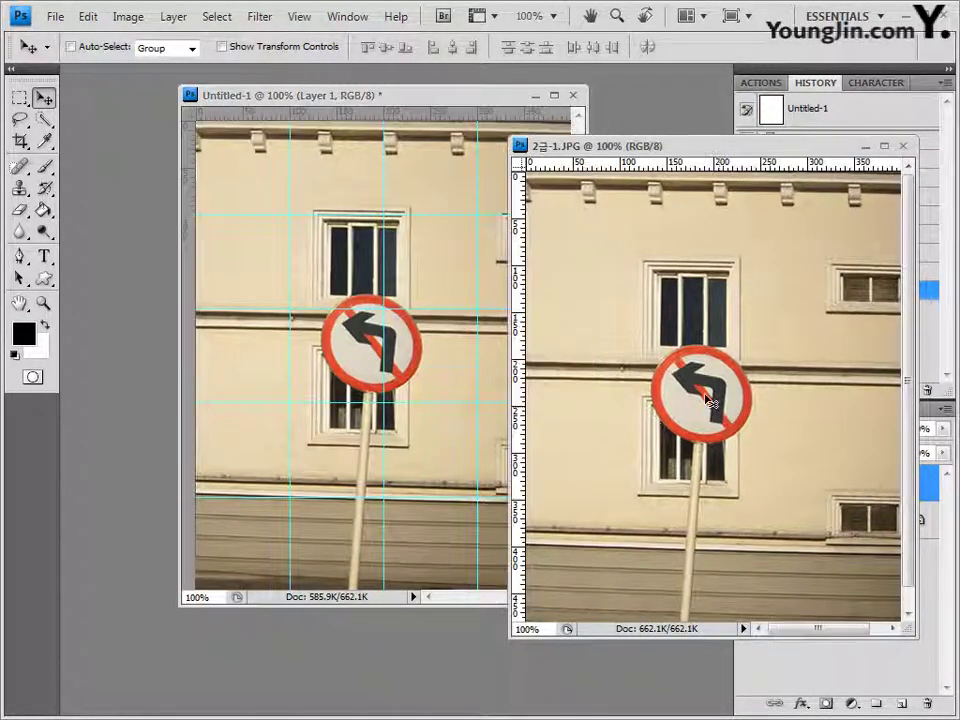
- Close the 2급-1.JPG document and shift Layer 1 in Untitled-1 about 50 px to the left
{"action": "left_click", "coordinate": [903, 146]}
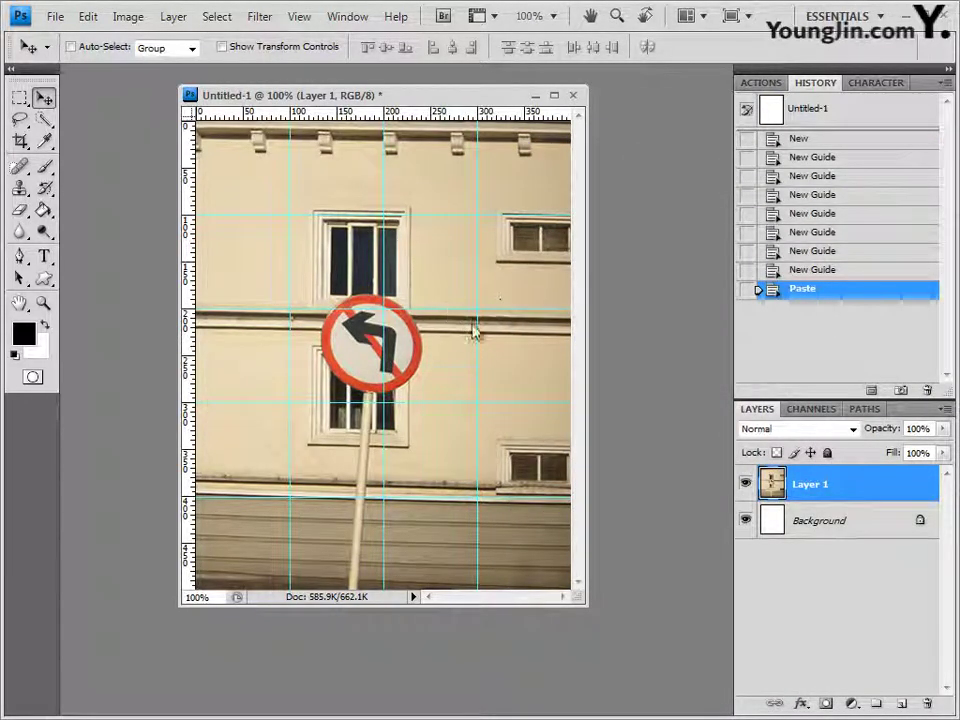
{"action": "left_click_drag", "start_coordinate": [536, 369], "coordinate": [489, 362]}
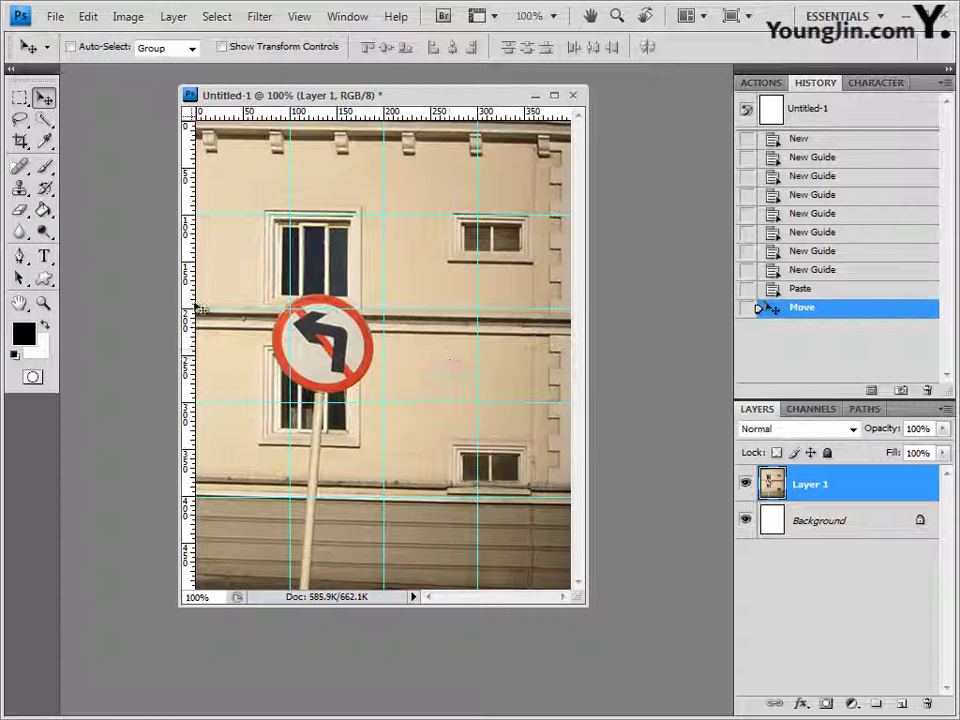
- Select the building's upper-right small window with a rectangular marquee and duplicate it onto the wall beside the sign, centred at about X 246, Y 258 px
{"action": "left_click", "coordinate": [22, 100]}
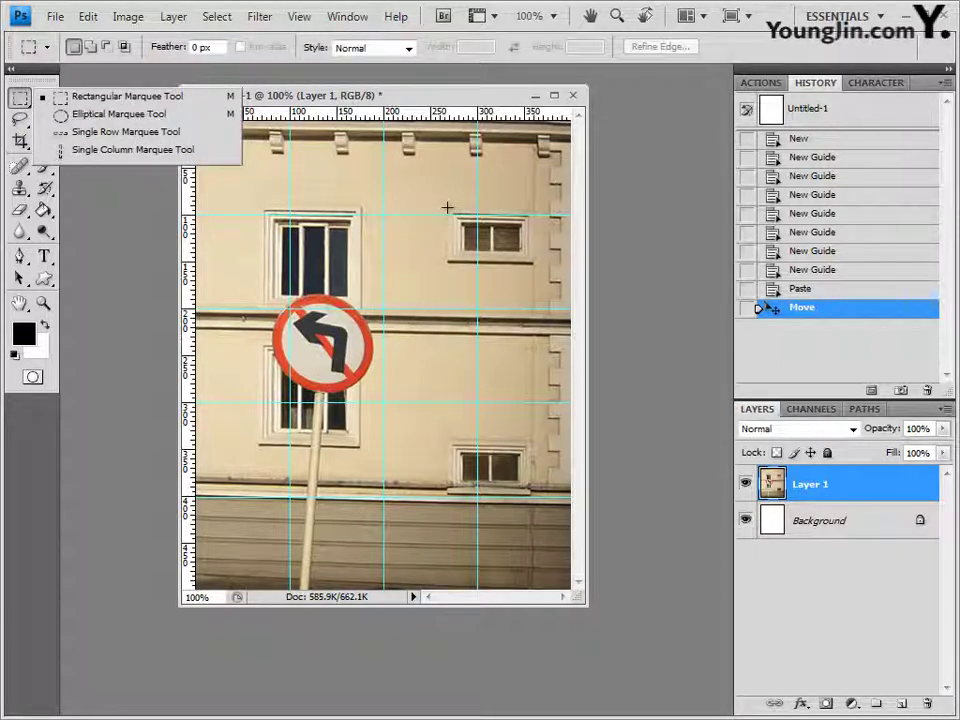
{"action": "left_click", "coordinate": [447, 210]}
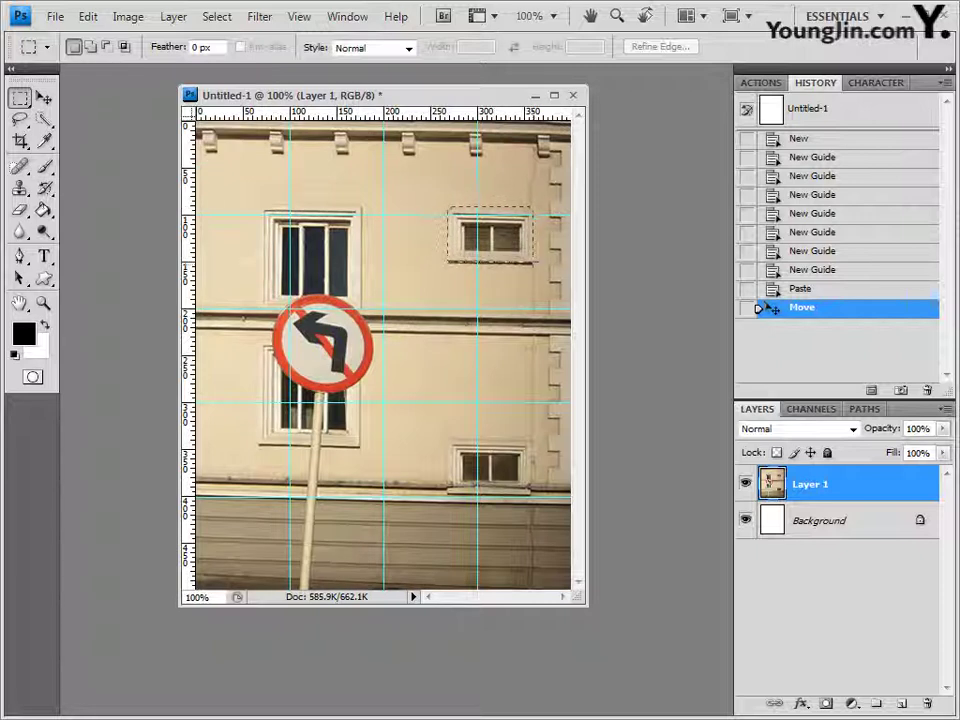
{"action": "left_click_drag", "start_coordinate": [533, 262], "coordinate": [533, 262]}
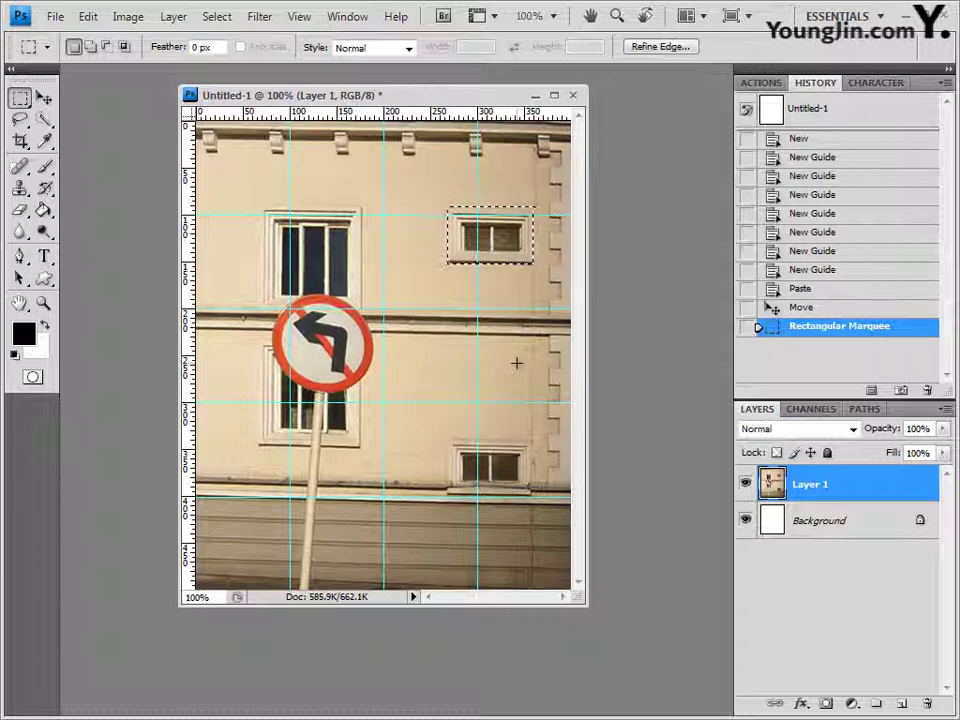
{"action": "left_click", "coordinate": [44, 98]}
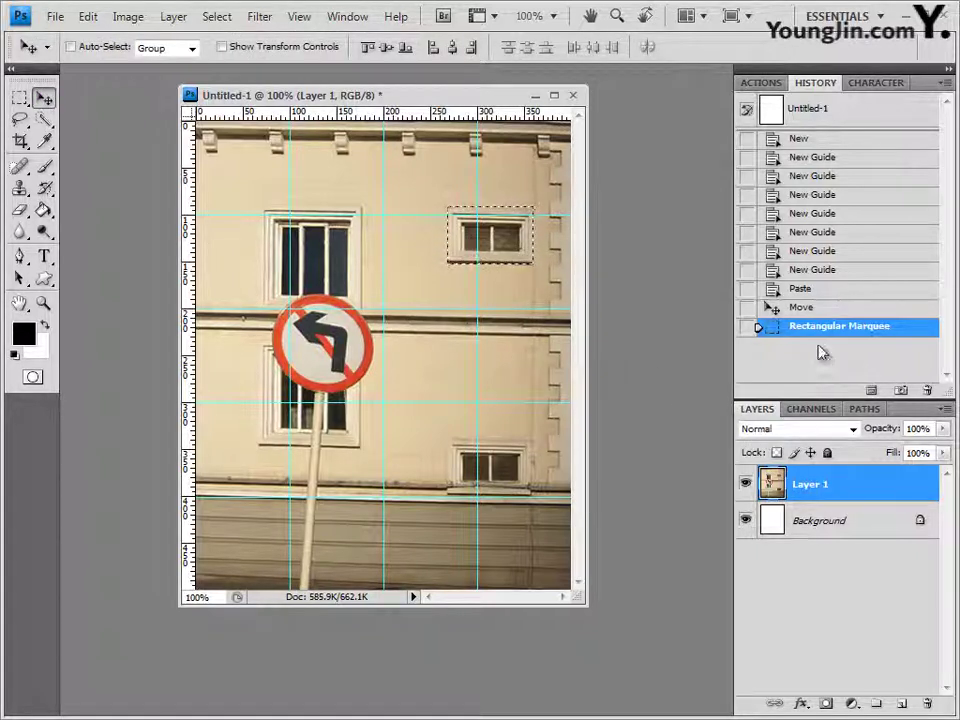
{"action": "left_click_drag", "start_coordinate": [497, 241], "coordinate": [431, 373]}
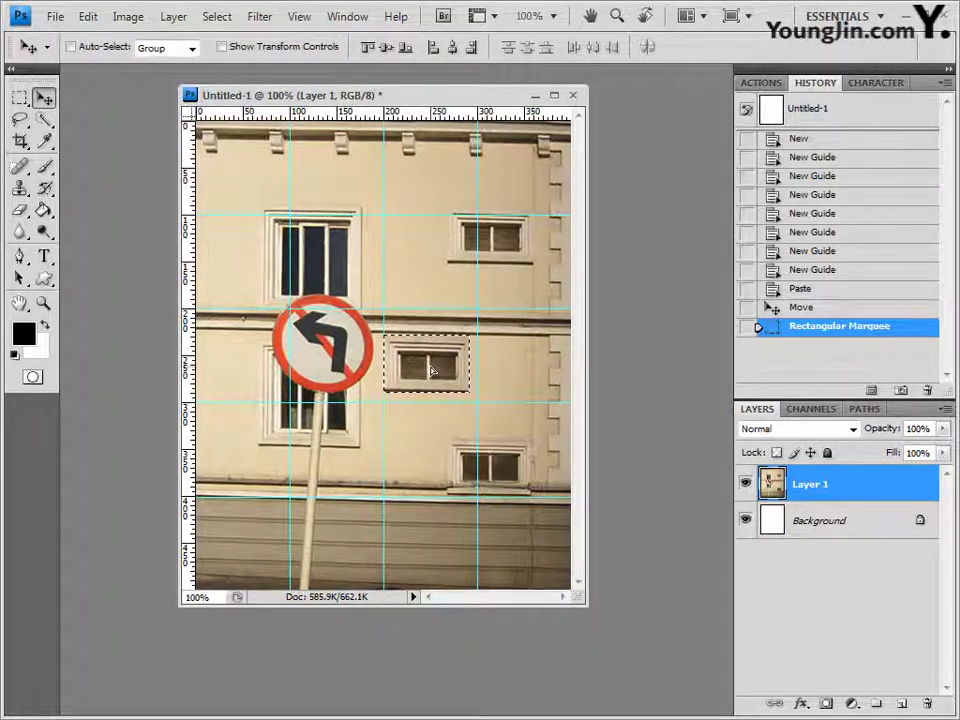
{"action": "left_click_drag", "start_coordinate": [429, 367], "coordinate": [430, 370]}
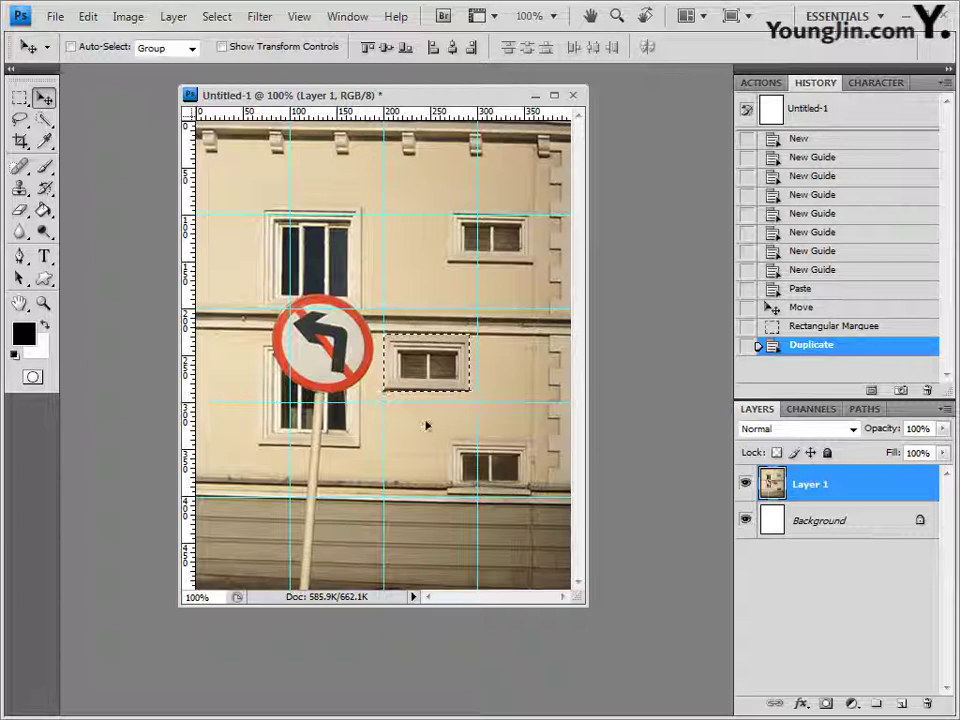
- Scale the duplicated window proportionally to about 65.7% with Free Transform and deselect it
{"action": "key", "text": "ctrl+t"}
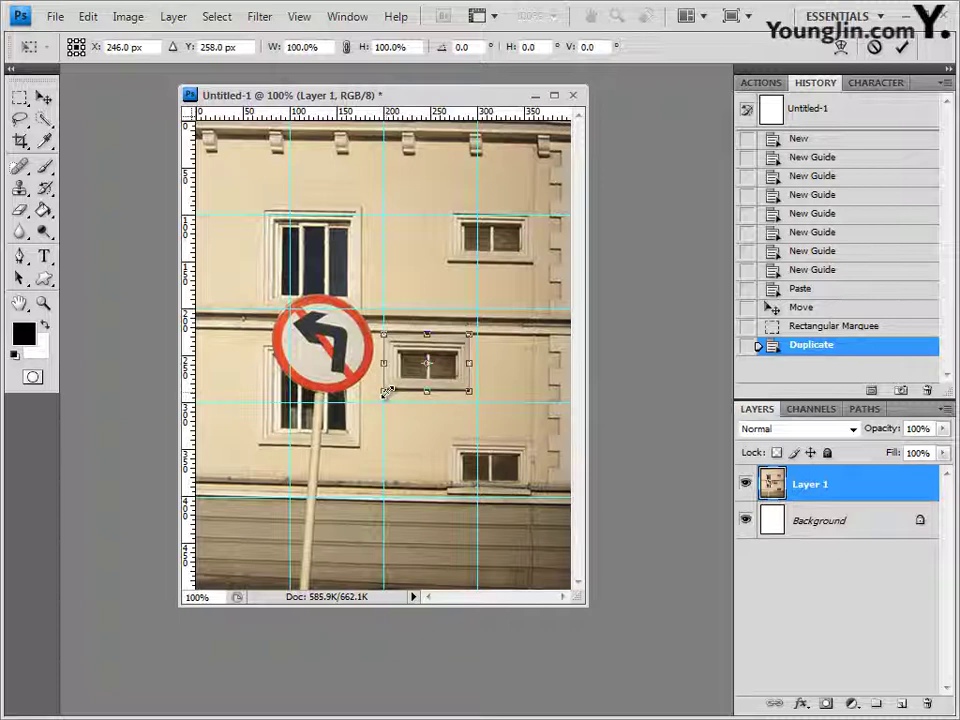
{"action": "mouse_move", "coordinate": [386, 391]}
{"action": "left_mouse_down"}
{"action": "mouse_move", "coordinate": [412, 373]}
{"action": "mouse_move", "coordinate": [399, 384]}
{"action": "left_mouse_up"}
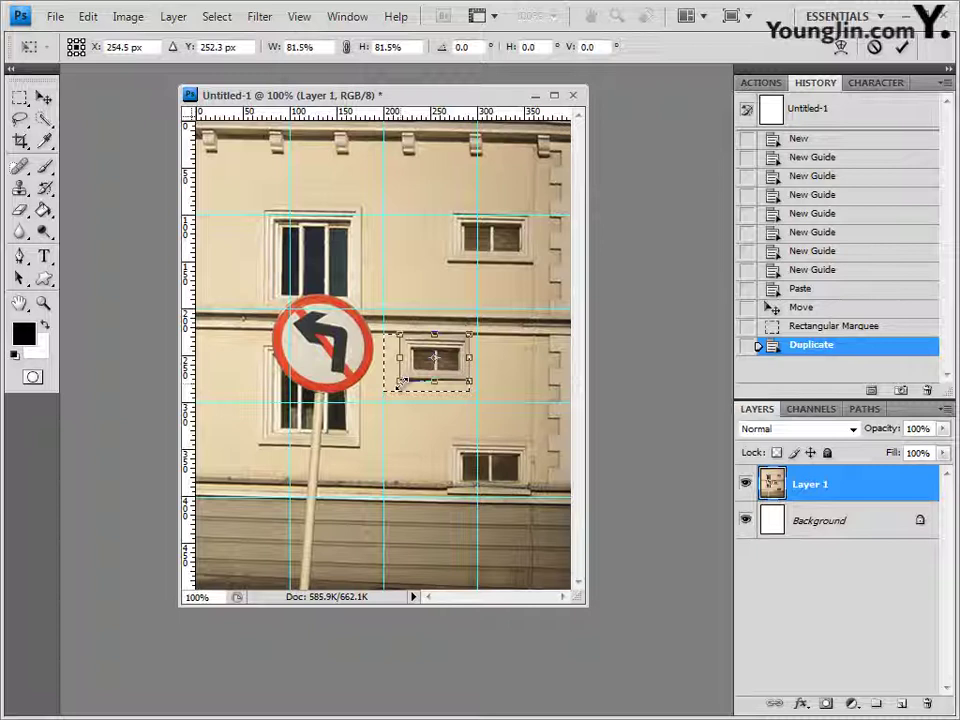
{"action": "mouse_move", "coordinate": [401, 383]}
{"action": "left_mouse_down"}
{"action": "mouse_move", "coordinate": [390, 386]}
{"action": "mouse_move", "coordinate": [406, 373]}
{"action": "mouse_move", "coordinate": [400, 381]}
{"action": "mouse_move", "coordinate": [384, 366]}
{"action": "mouse_move", "coordinate": [432, 370]}
{"action": "mouse_move", "coordinate": [386, 372]}
{"action": "mouse_move", "coordinate": [381, 405]}
{"action": "mouse_move", "coordinate": [386, 386]}
{"action": "mouse_move", "coordinate": [413, 373]}
{"action": "left_mouse_up"}
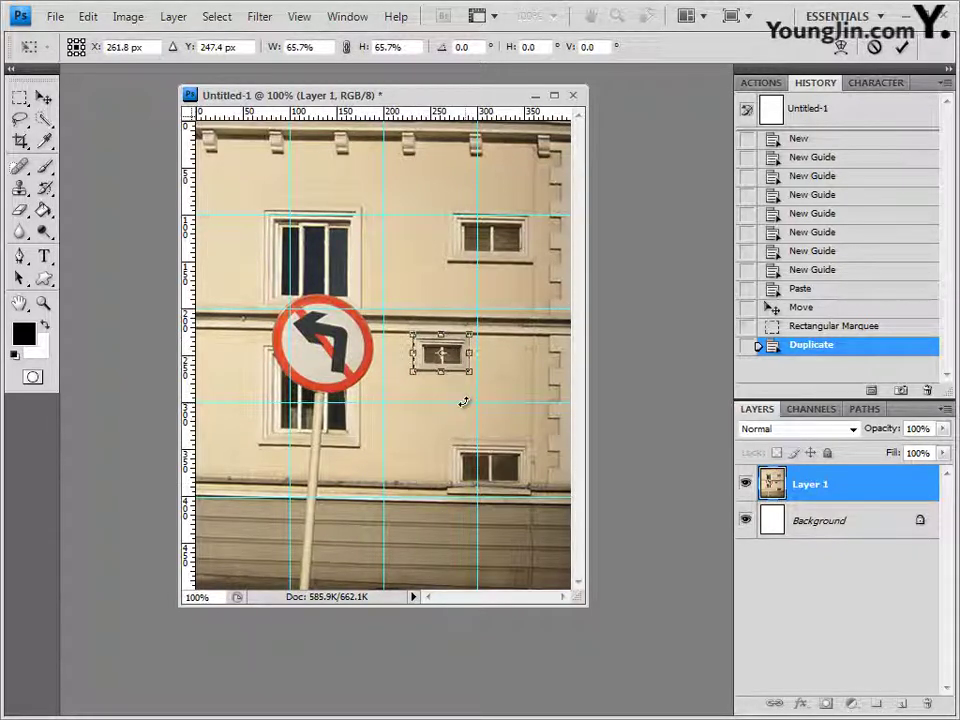
{"action": "key", "text": "Return"}
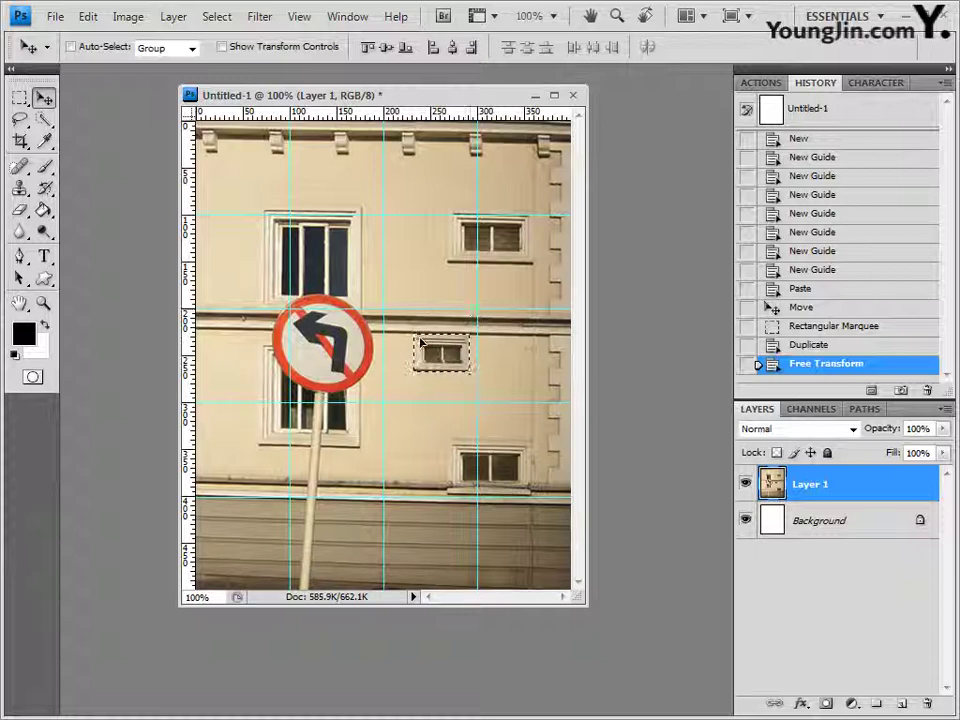
{"action": "key", "text": "ctrl+d"}
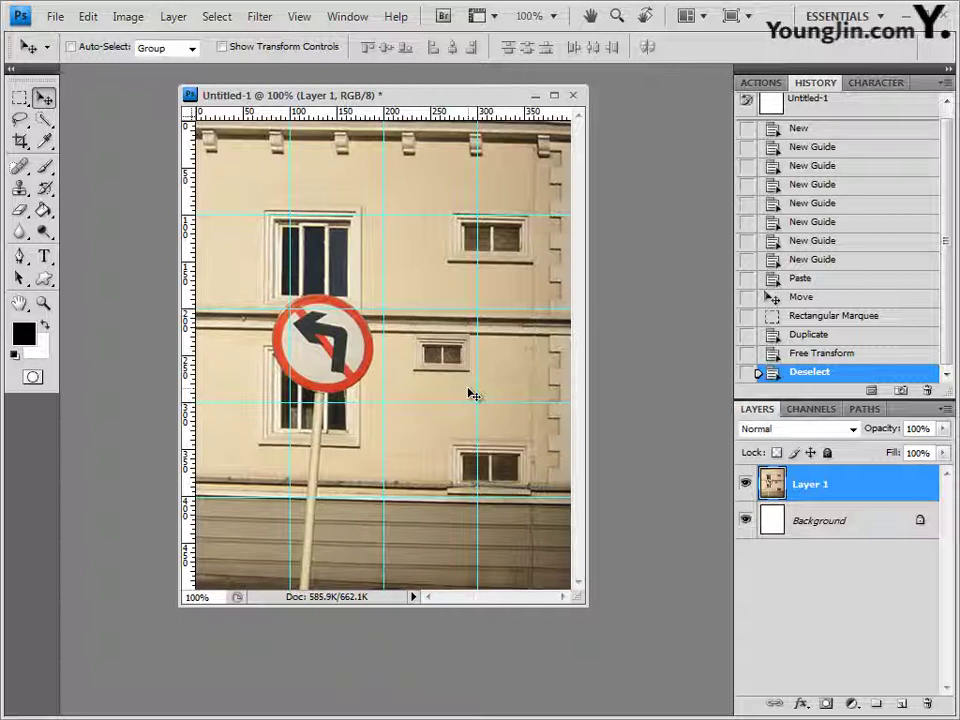
- Activate the Custom Shape tool, replace the current shapes with the All library, and temporarily enlarge the shape picker to view the full set
{"action": "left_click", "coordinate": [44, 279]}
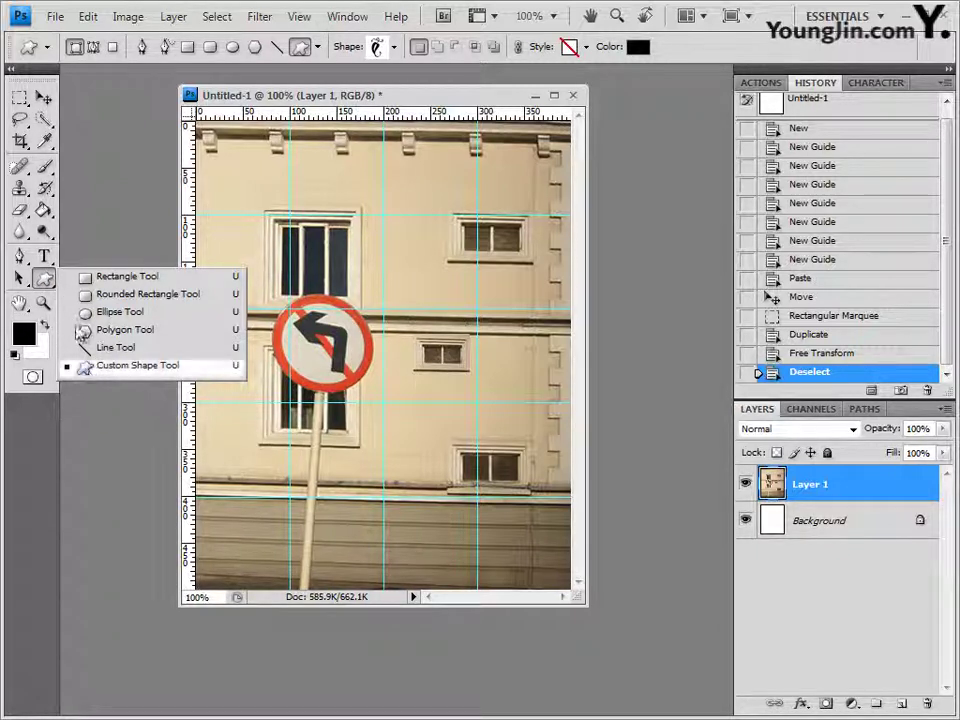
{"action": "left_click", "coordinate": [394, 48]}
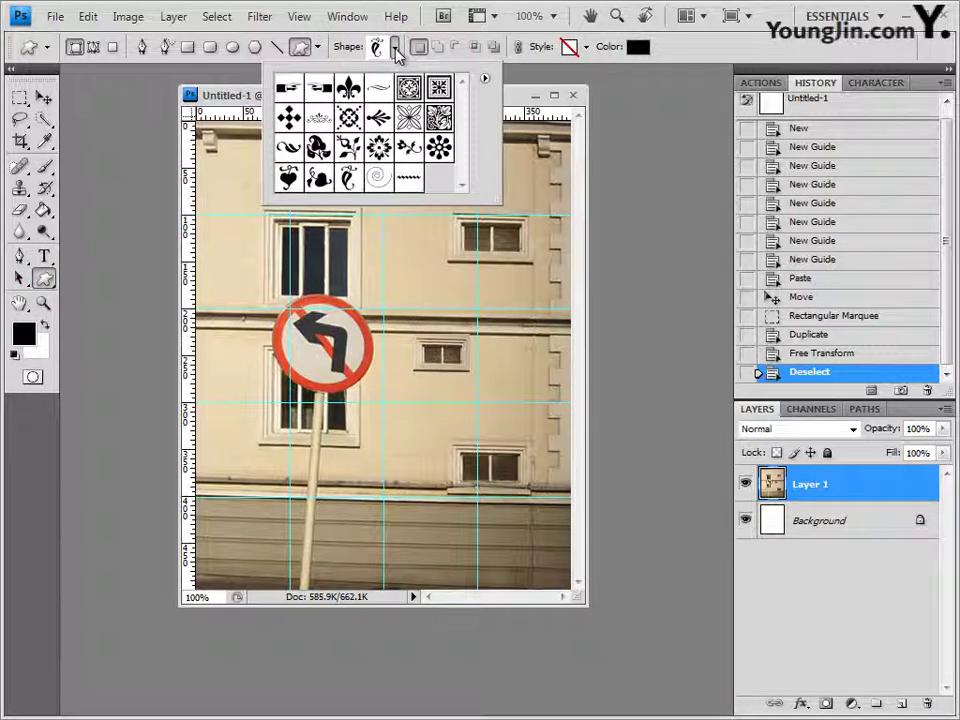
{"action": "left_click", "coordinate": [485, 79]}
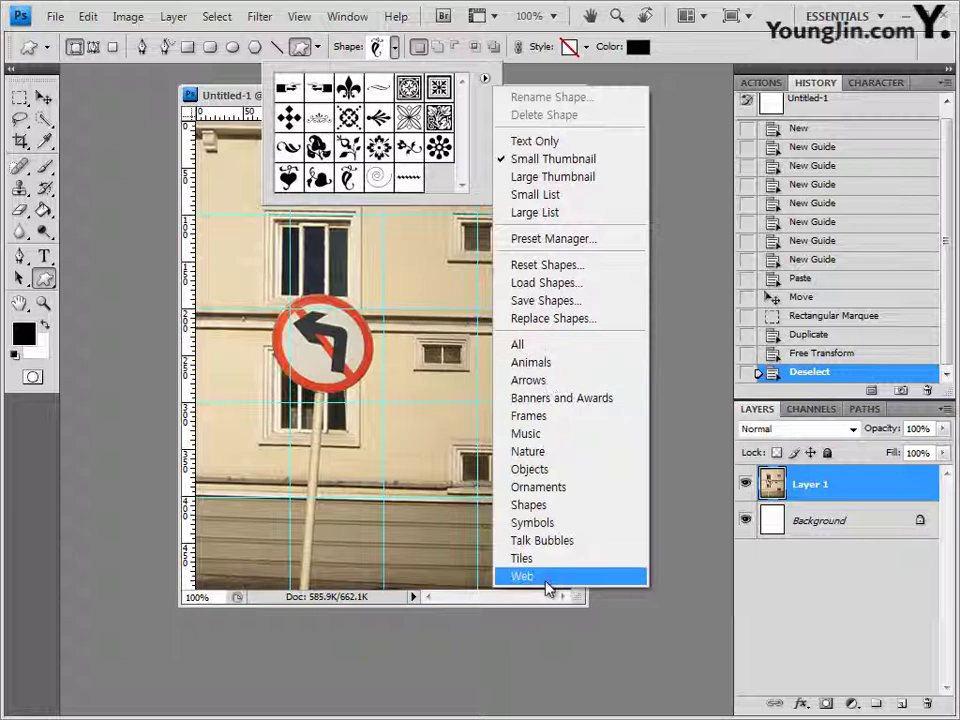
{"action": "left_click", "coordinate": [528, 345]}
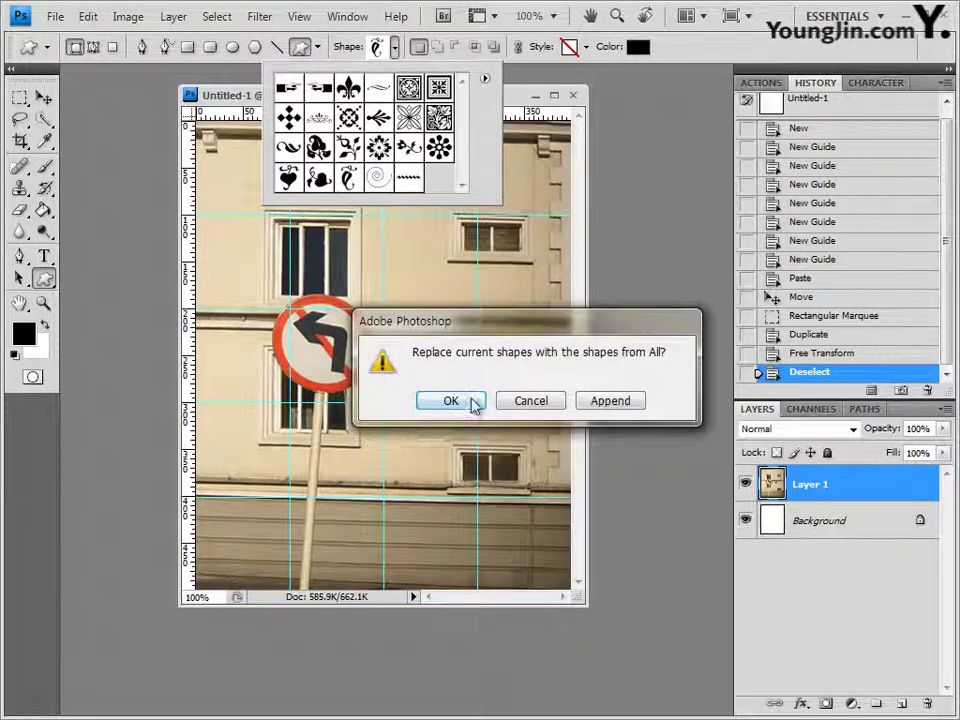
{"action": "left_click", "coordinate": [450, 399]}
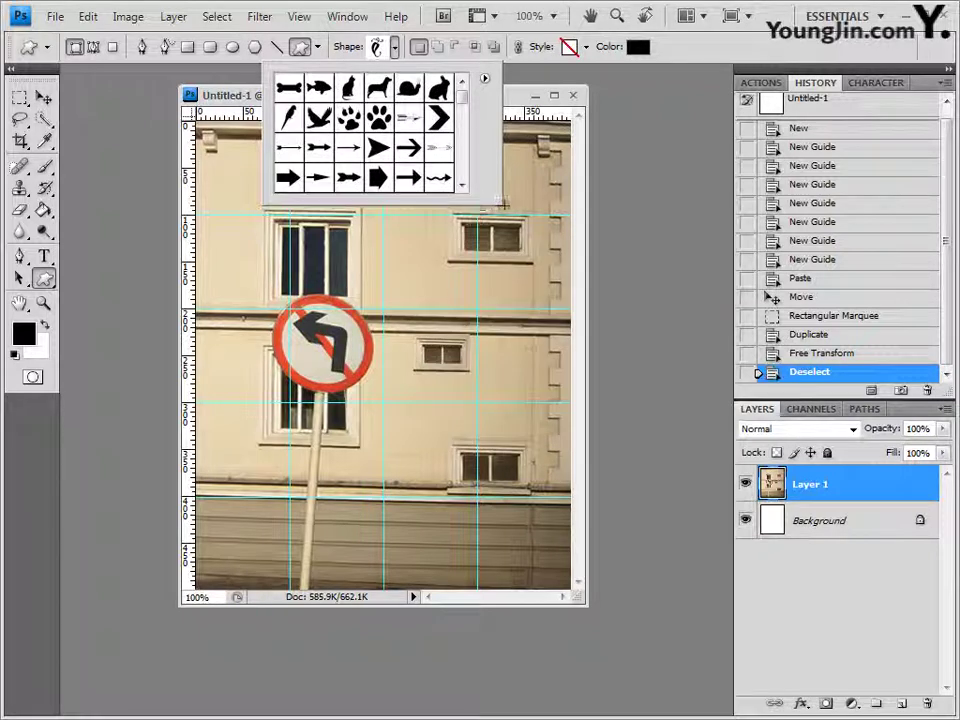
{"action": "left_click_drag", "start_coordinate": [502, 202], "coordinate": [814, 585]}
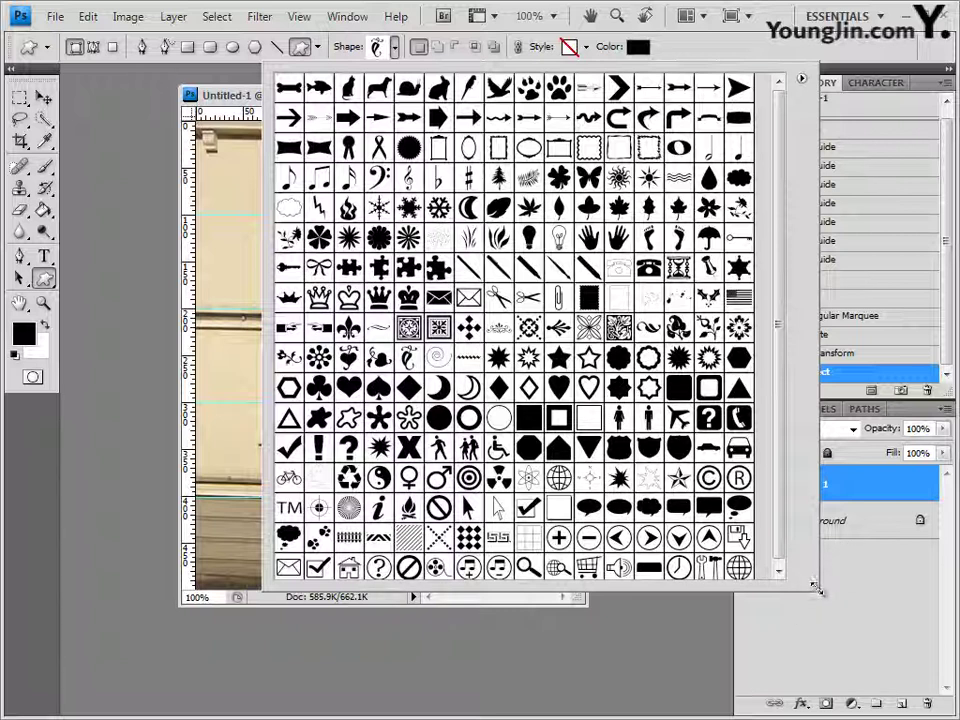
{"action": "left_click_drag", "start_coordinate": [816, 584], "coordinate": [500, 205]}
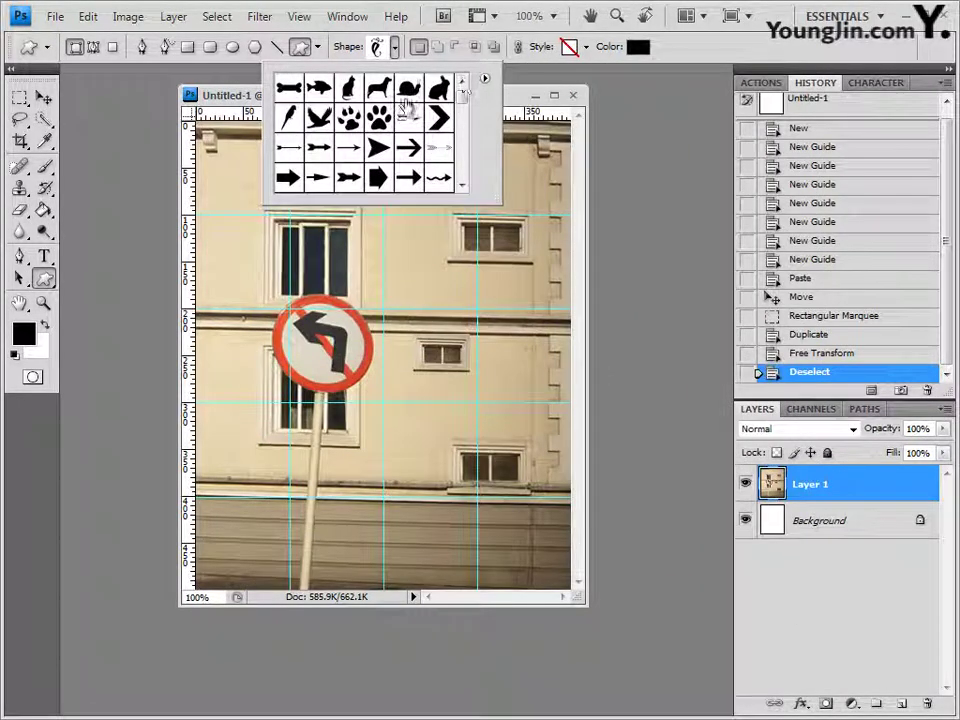
- Reset the custom shapes to the default set
{"action": "left_click", "coordinate": [483, 78]}
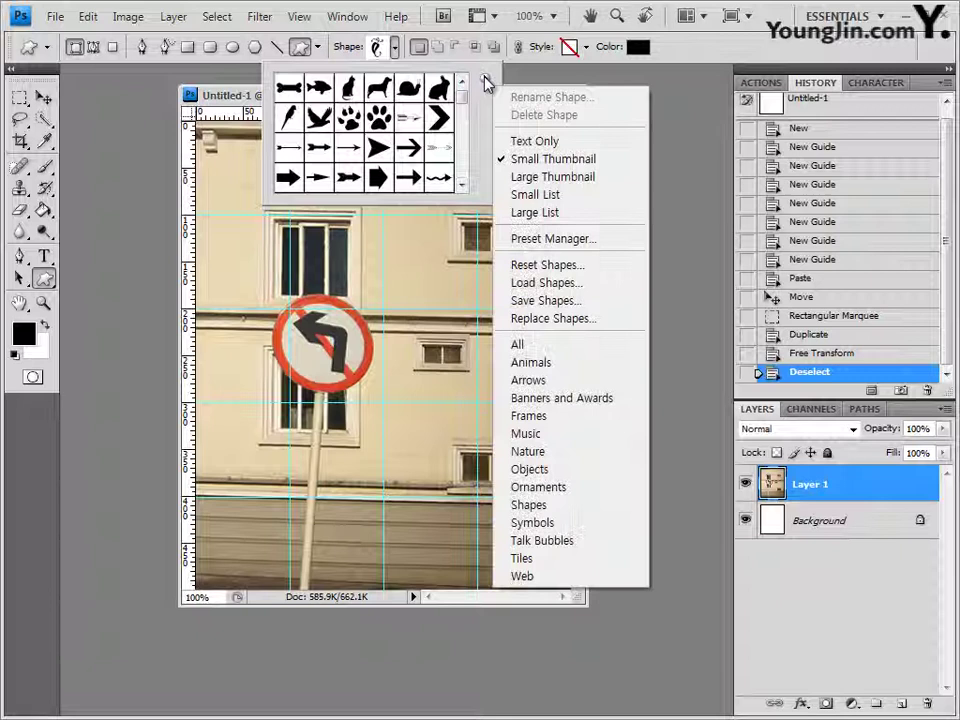
{"action": "left_click", "coordinate": [565, 265]}
{"action": "left_click", "coordinate": [450, 399]}
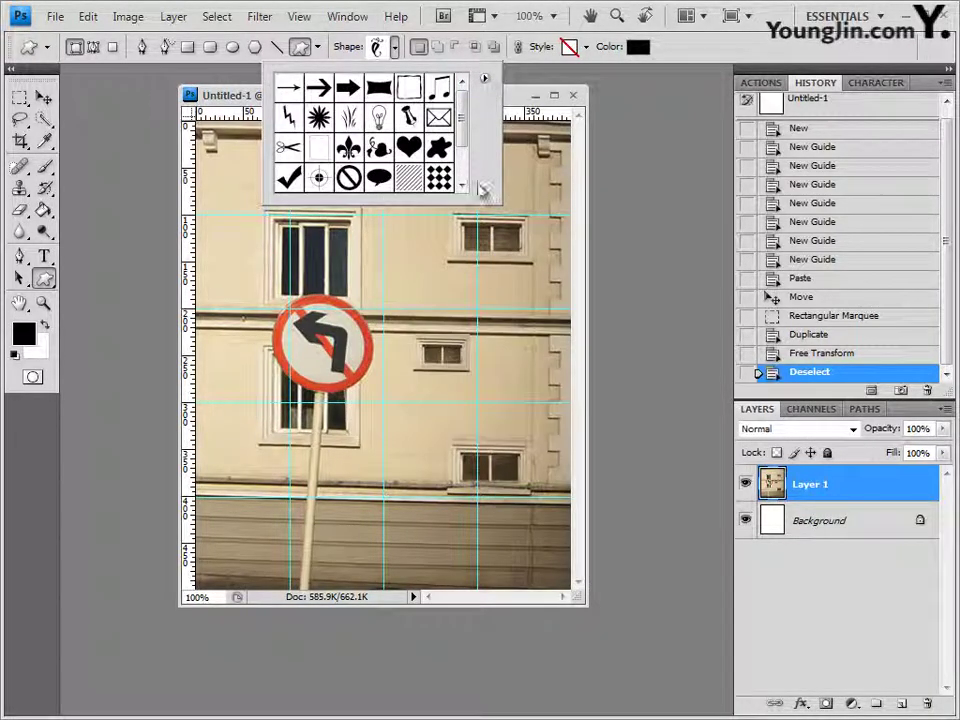
- Replace the current custom shapes with the Ornaments library
{"action": "left_click", "coordinate": [485, 79]}
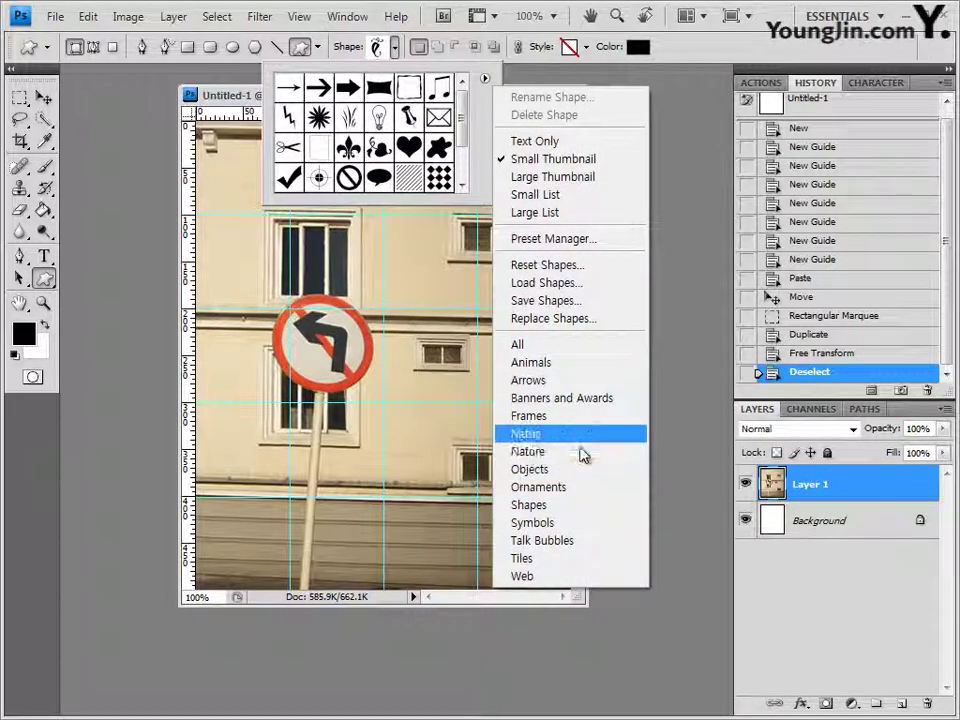
{"action": "left_click", "coordinate": [576, 489]}
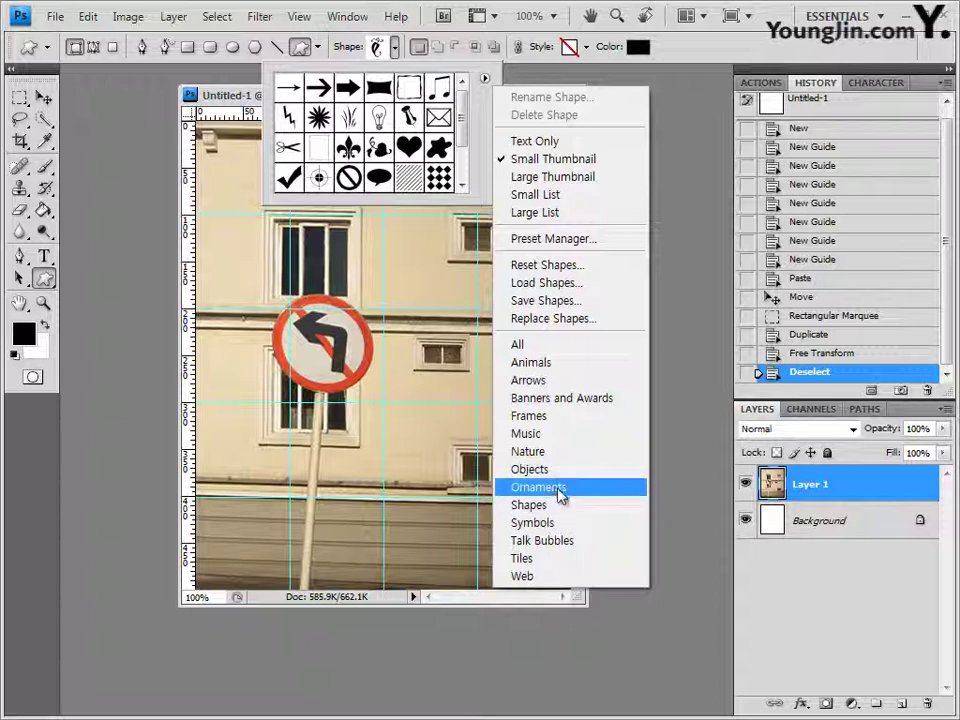
{"action": "left_click", "coordinate": [540, 487]}
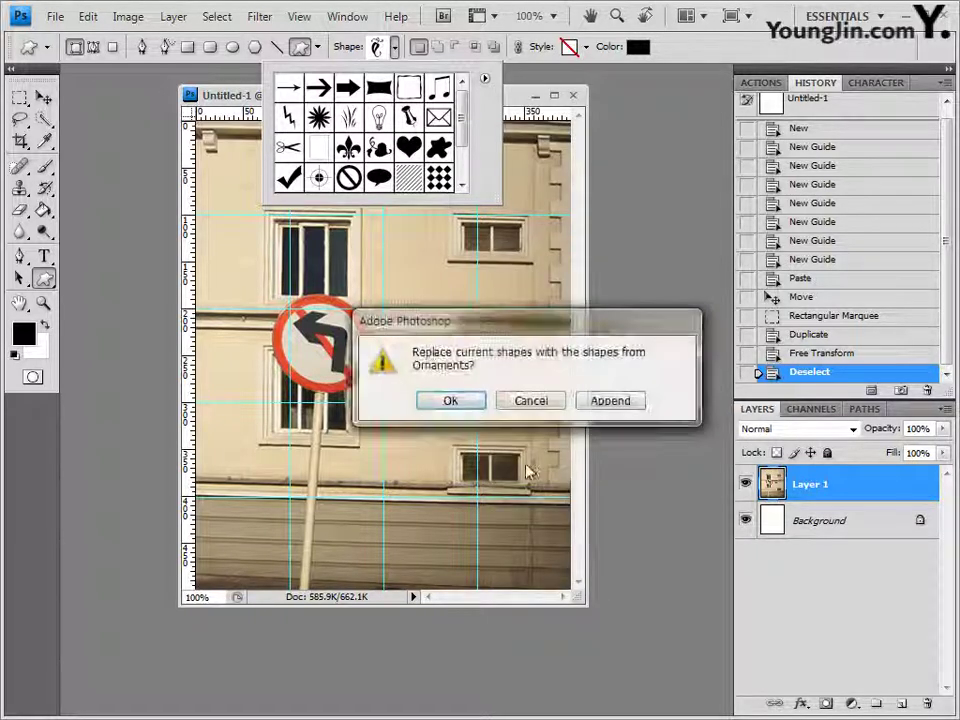
{"action": "left_click", "coordinate": [472, 406]}
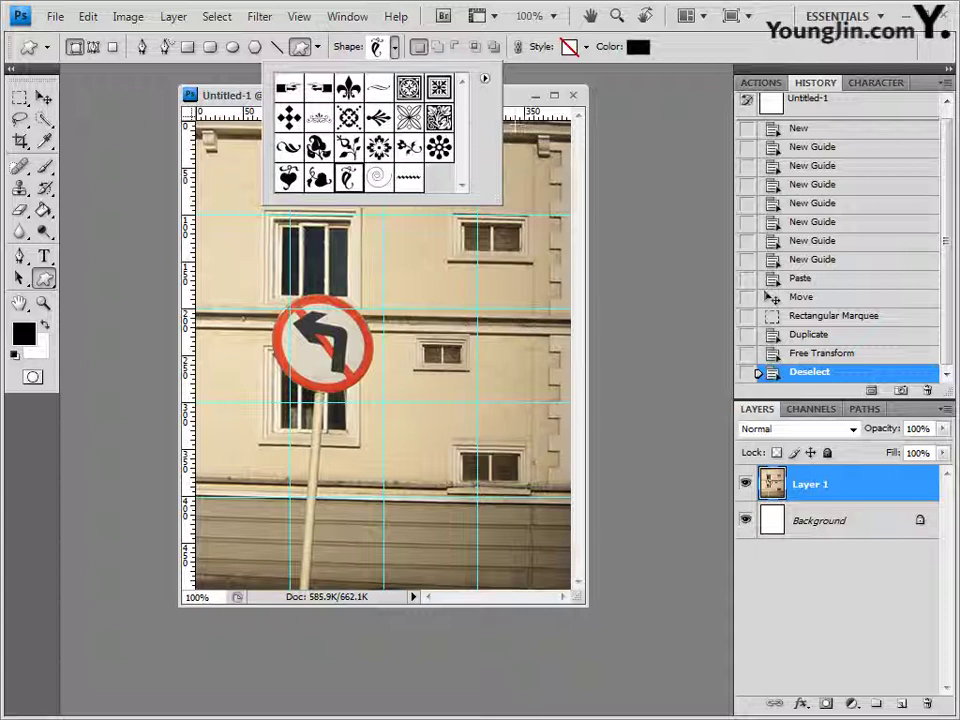
- Draw the curled leaf ornament as a shape layer in the image's upper-right corner, about 60 px wide and 95 px tall
{"action": "left_click", "coordinate": [515, 125]}
{"action": "left_click_drag", "start_coordinate": [515, 125], "coordinate": [572, 233]}
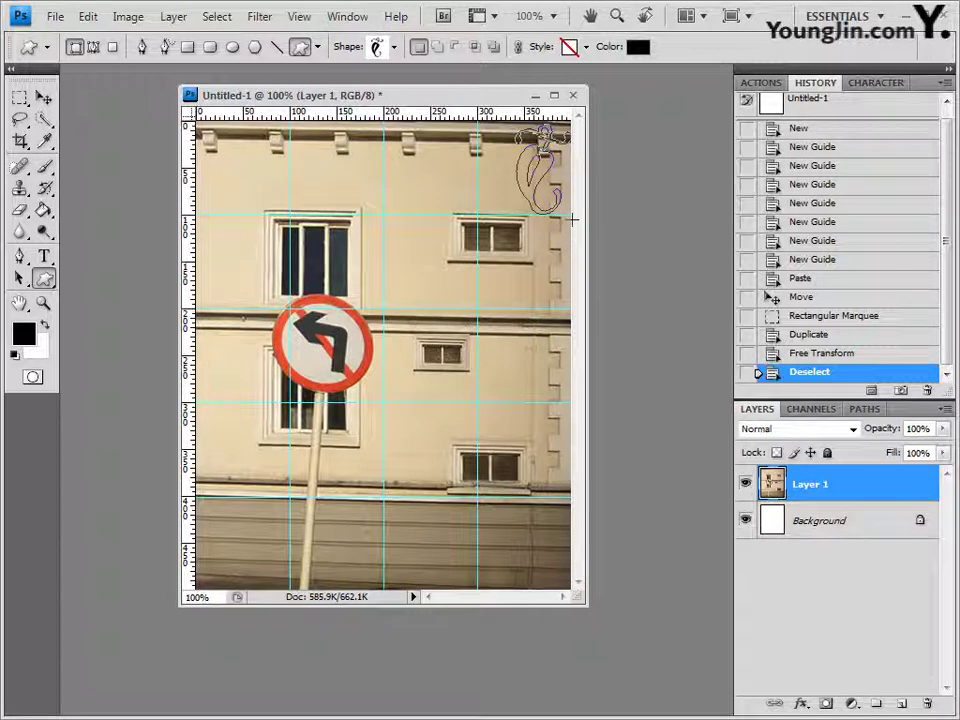
{"action": "left_click_drag", "start_coordinate": [572, 218], "coordinate": [566, 216]}
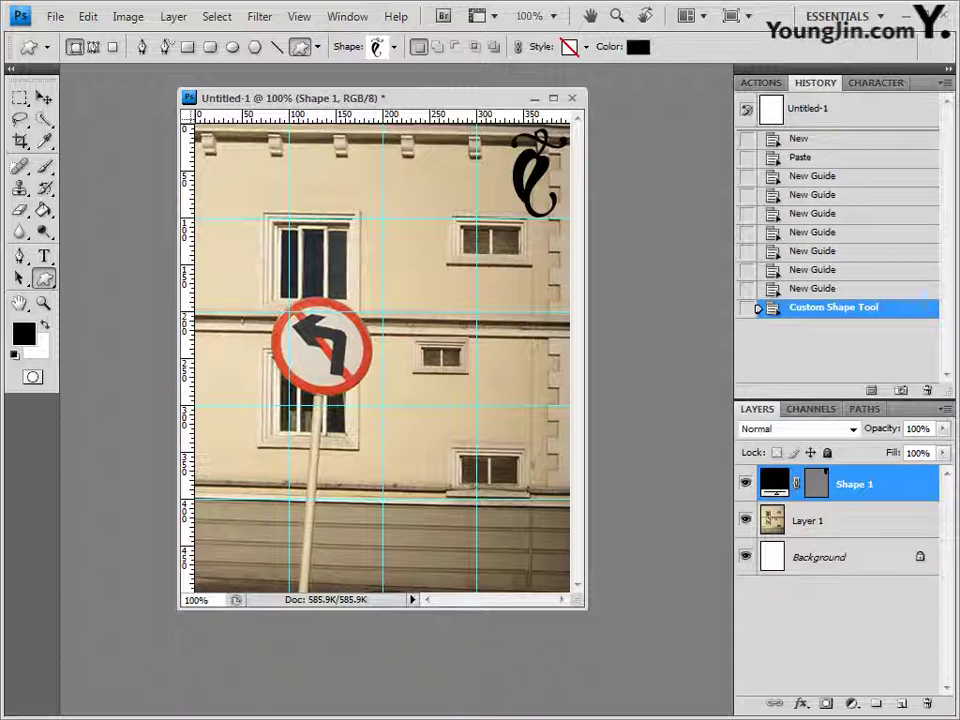
- Set the fill colour of the Shape 1 ornament to 87e521
{"action": "left_click", "coordinate": [815, 487]}
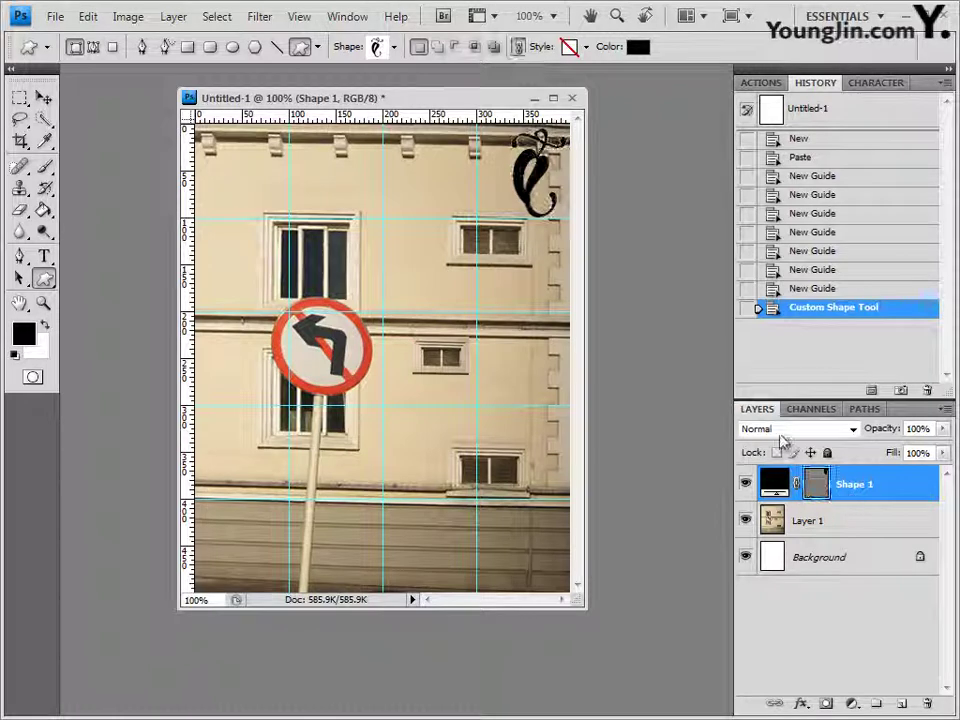
{"action": "left_click", "coordinate": [637, 46]}
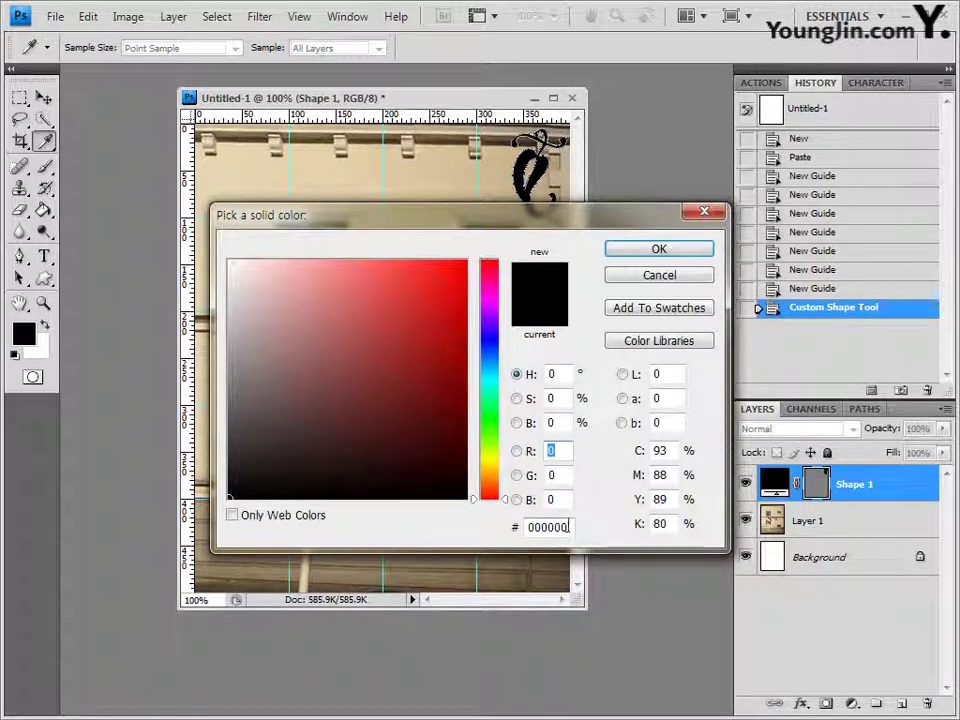
{"action": "left_click_drag", "start_coordinate": [568, 527], "coordinate": [422, 545]}
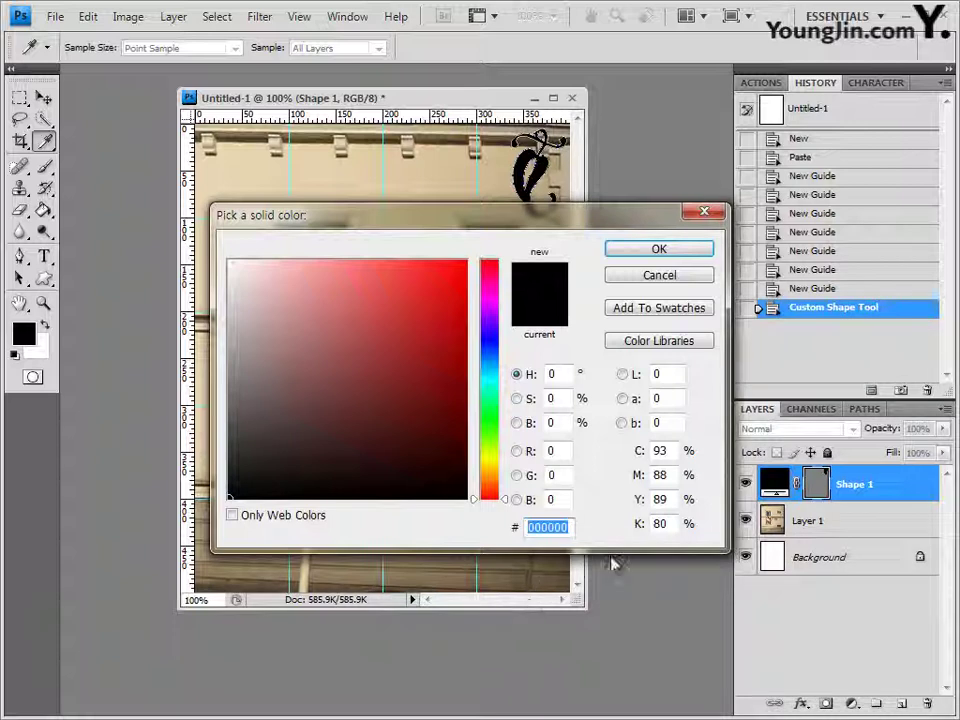
{"action": "type", "text": "87e521"}
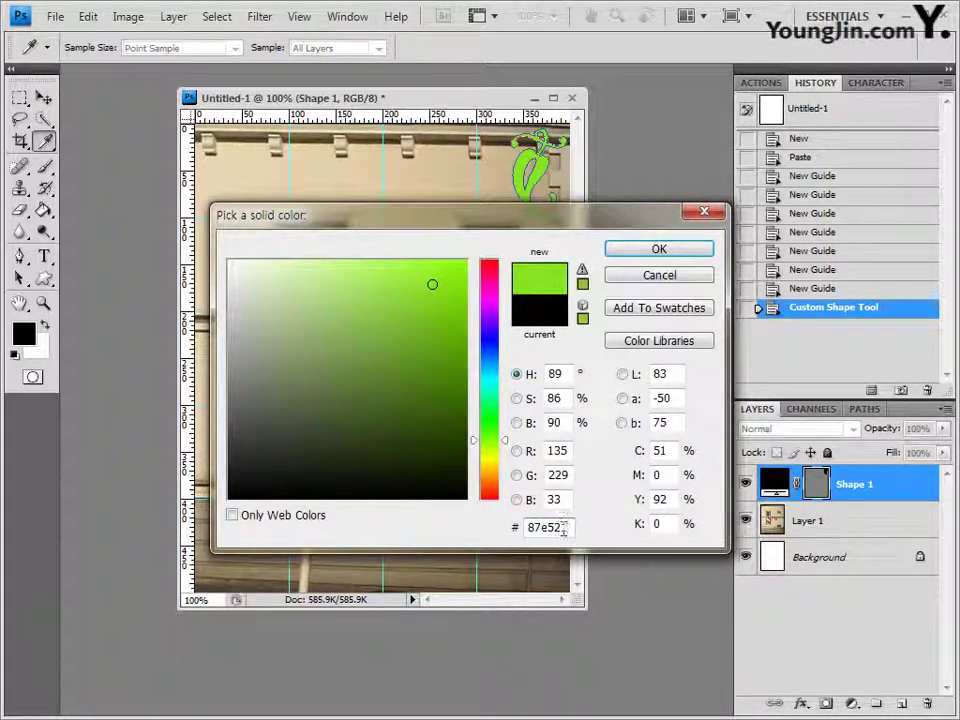
{"action": "left_click", "coordinate": [679, 251]}
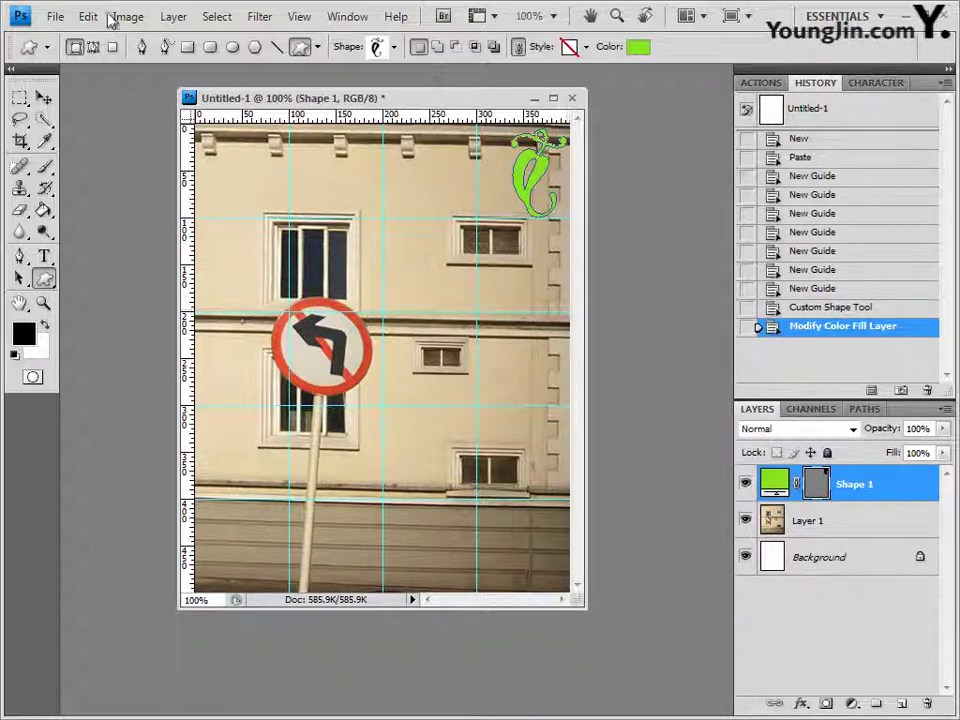
- Give the Shape 1 ornament an outside stroke of 2 px in ffffff and an Outer Glow
{"action": "left_click", "coordinate": [803, 706]}
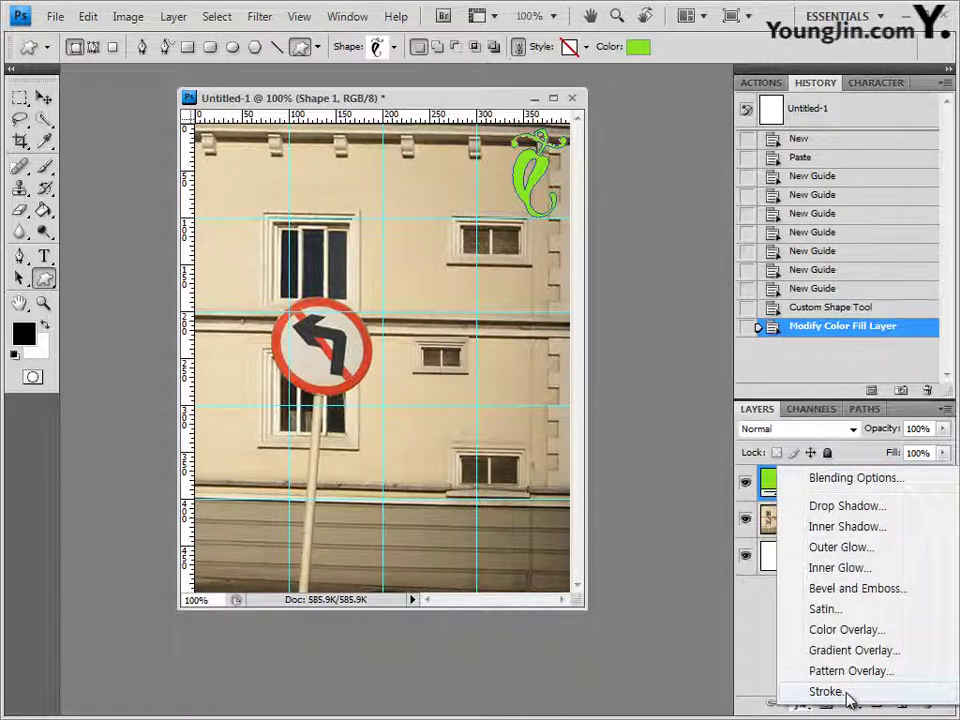
{"action": "left_click", "coordinate": [846, 695]}
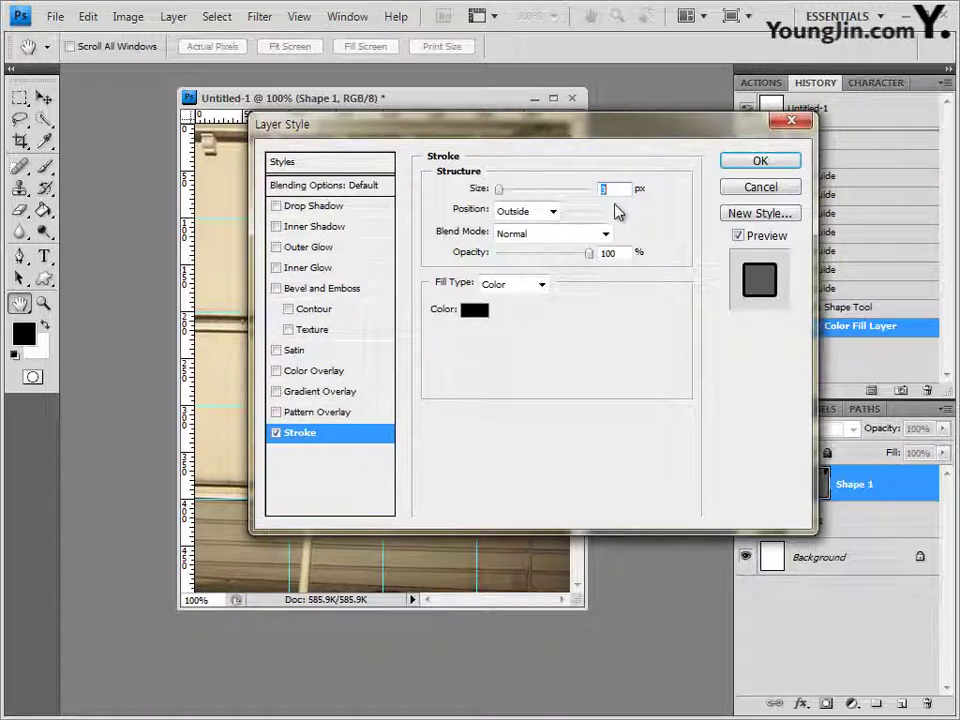
{"action": "type", "text": "2"}
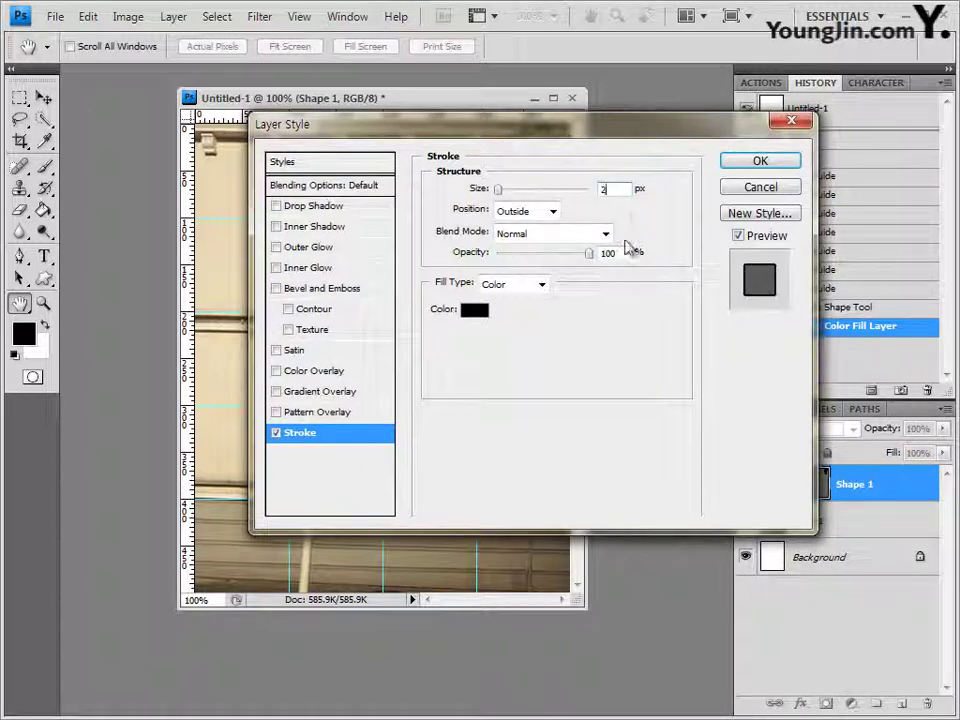
{"action": "left_click", "coordinate": [474, 311]}
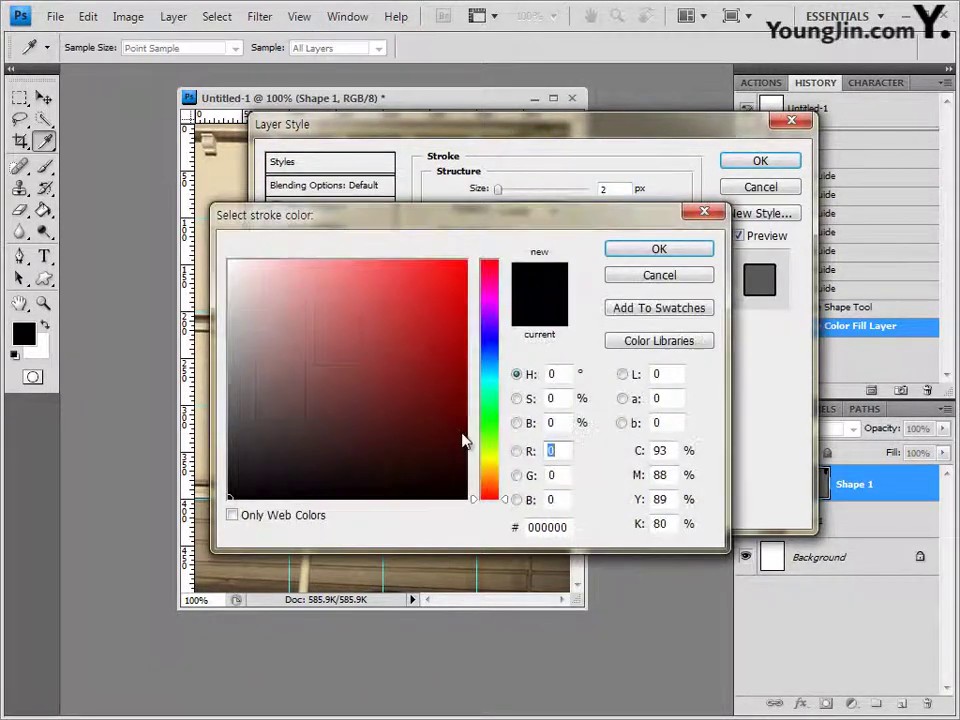
{"action": "left_click", "coordinate": [566, 527]}
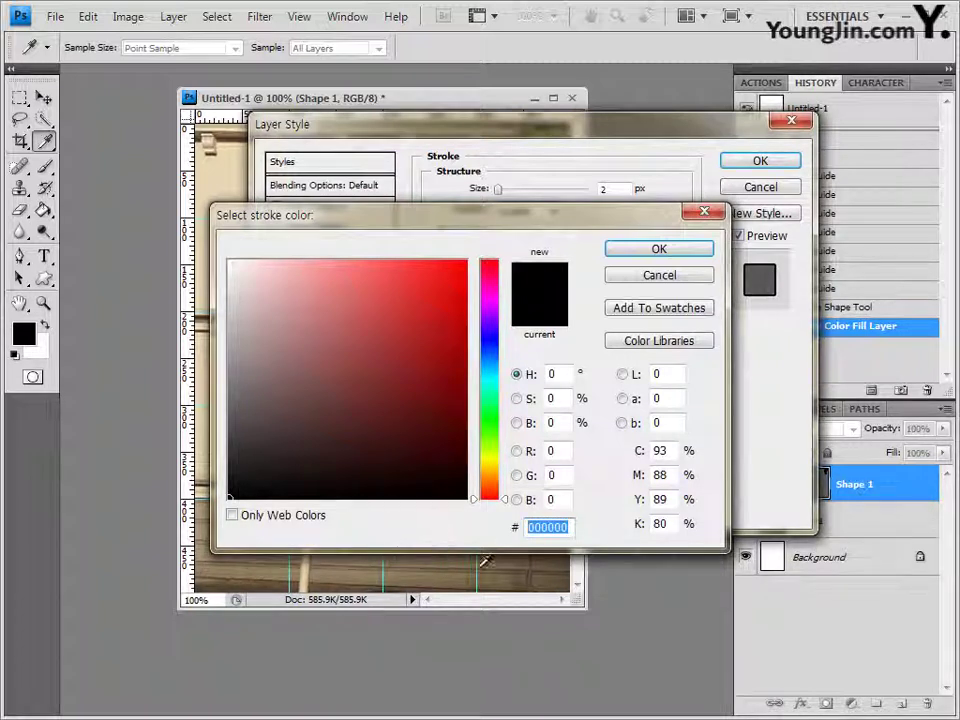
{"action": "type", "text": "ffffff"}
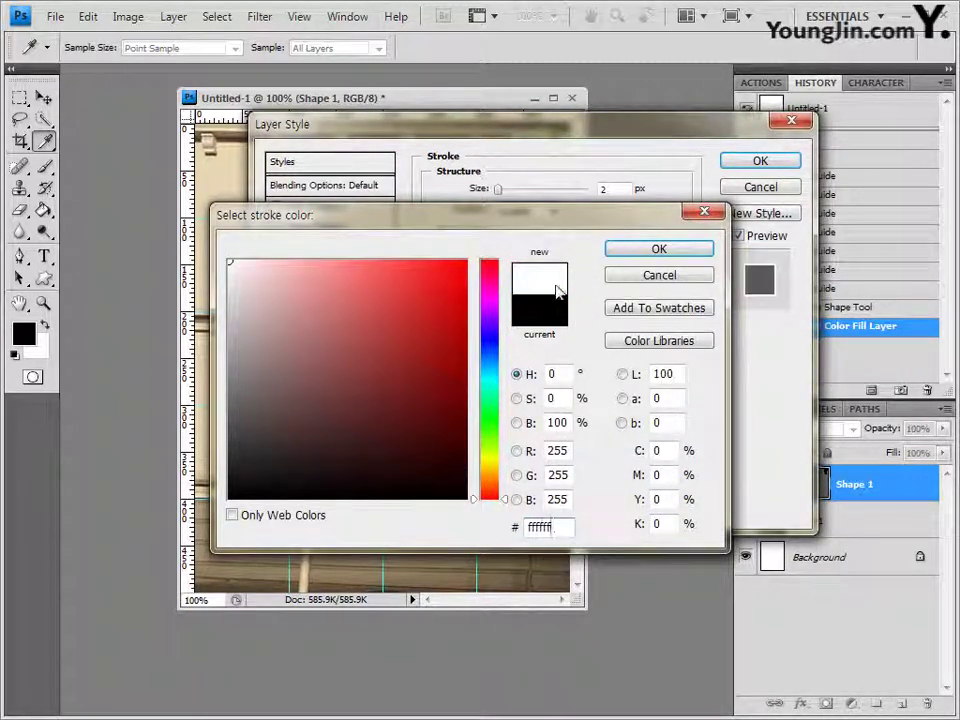
{"action": "left_click", "coordinate": [680, 258]}
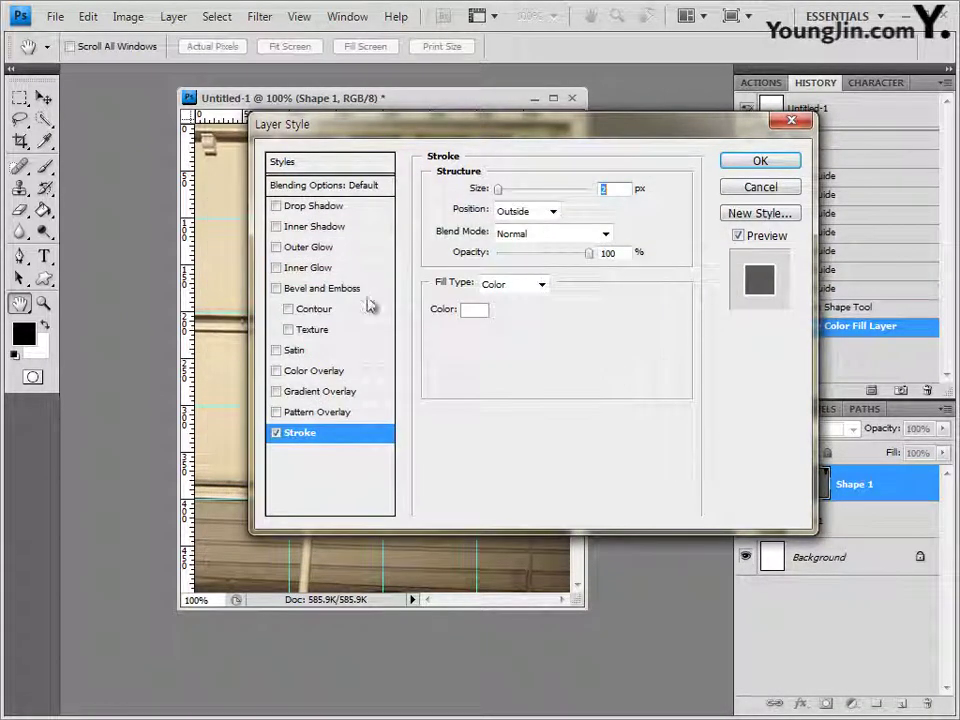
{"action": "left_click", "coordinate": [309, 252]}
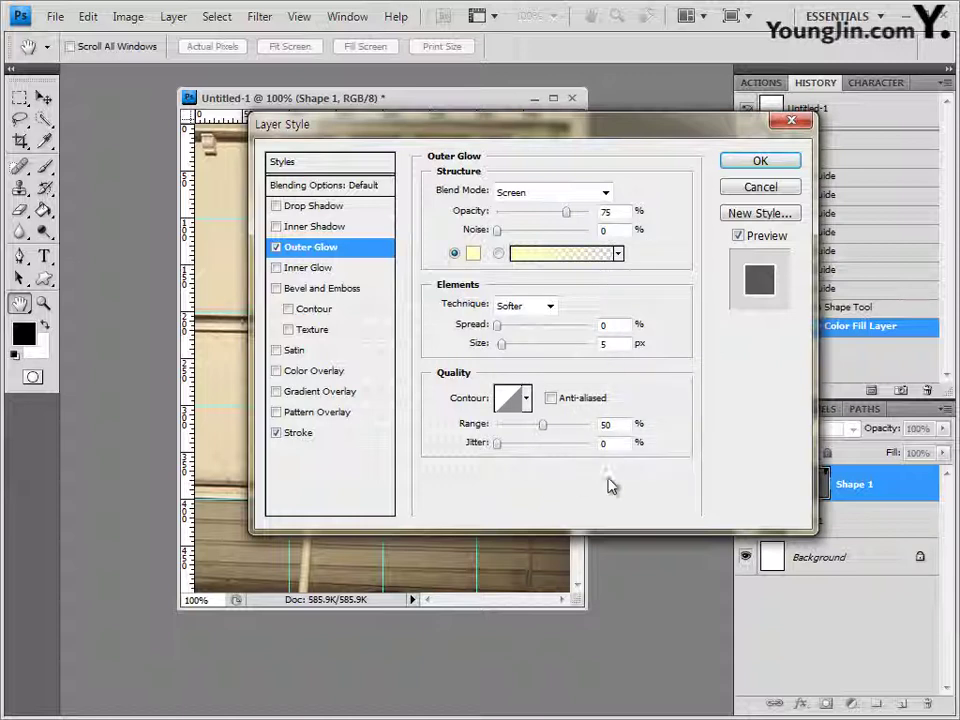
{"action": "left_click", "coordinate": [777, 167]}
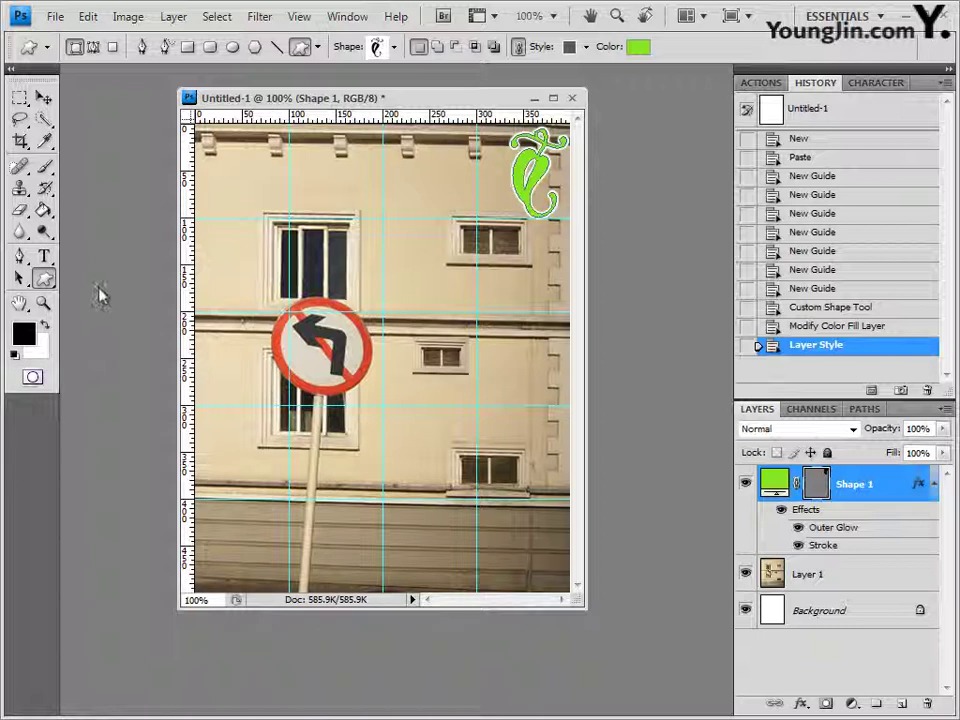
- Replace the current custom shapes with the Symbols library
{"action": "left_click", "coordinate": [394, 47]}
{"action": "left_click", "coordinate": [485, 78]}
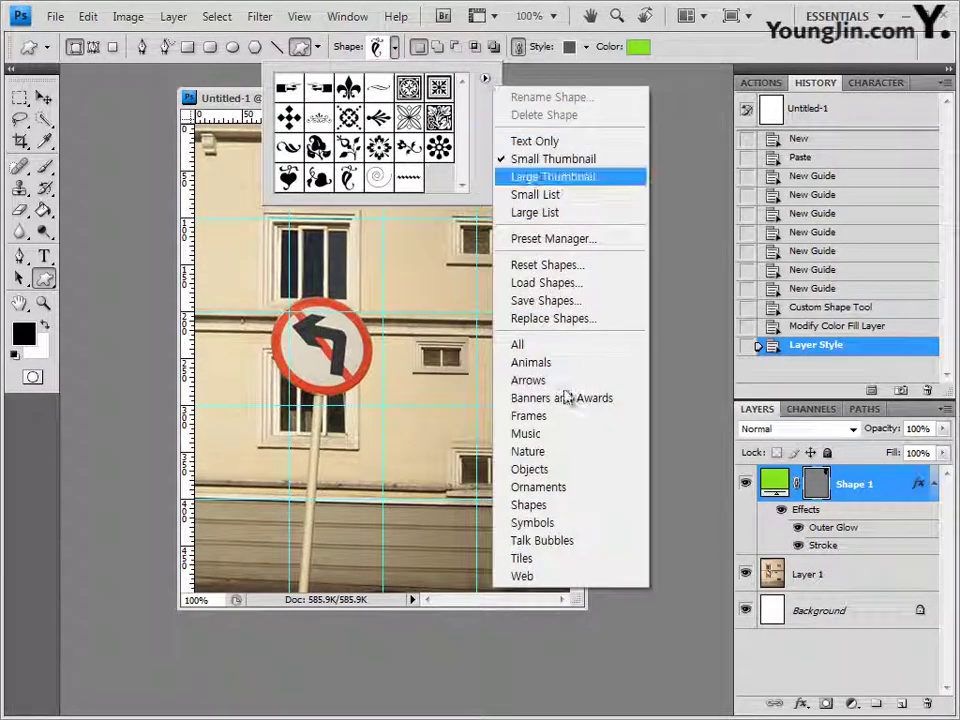
{"action": "left_click", "coordinate": [583, 522]}
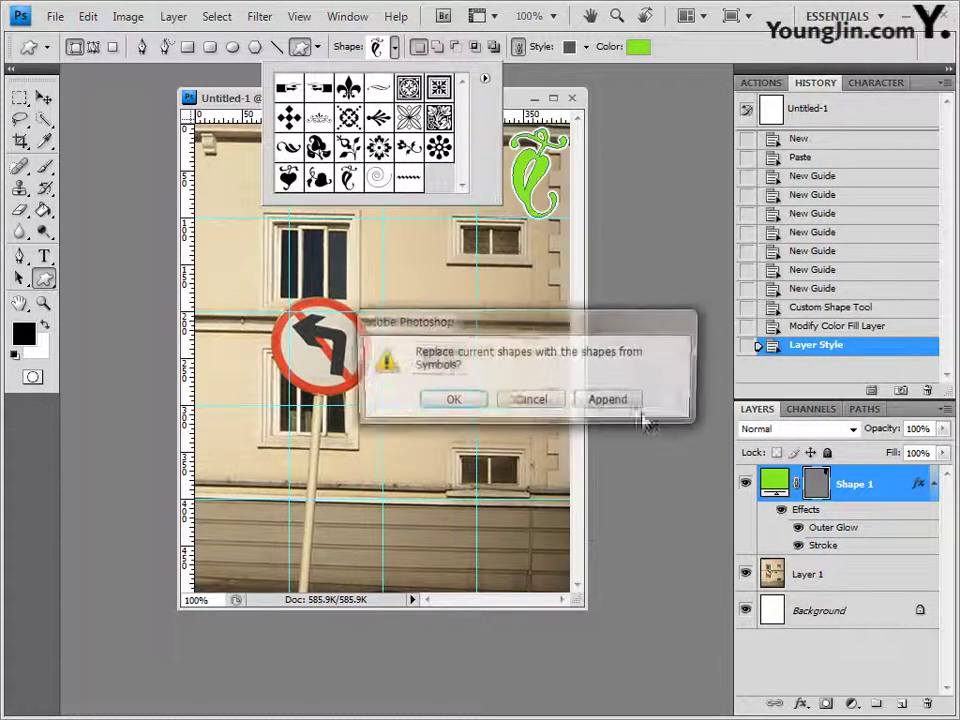
{"action": "left_click", "coordinate": [449, 401]}
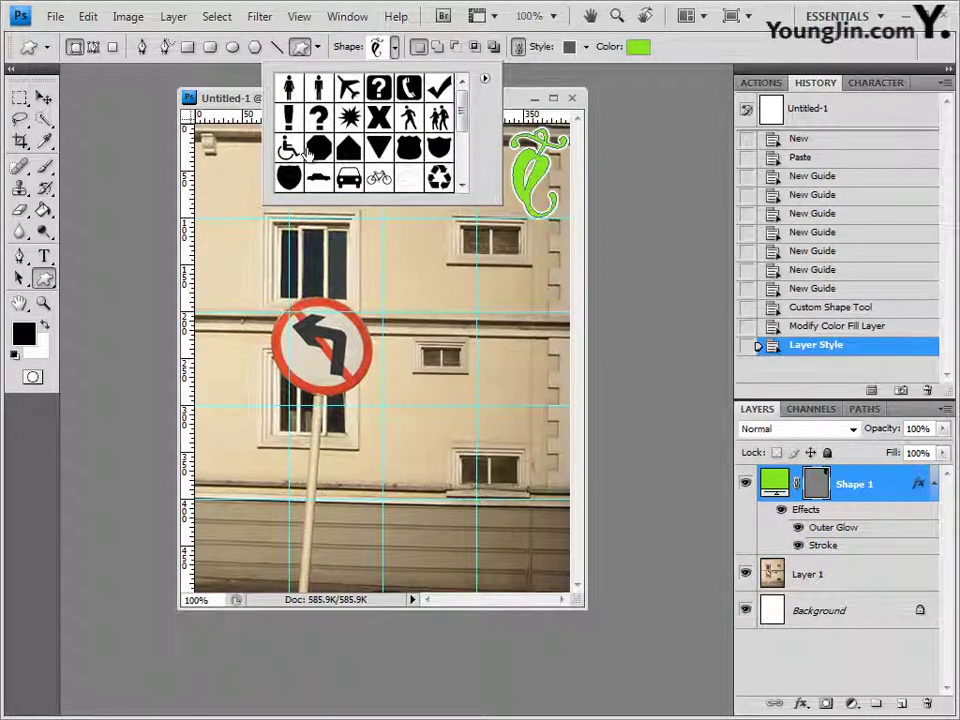
- Draw the bicycle symbol as a shape layer in the image's lower-left corner, about 110 px wide and 75 px tall
{"action": "left_click", "coordinate": [380, 180]}
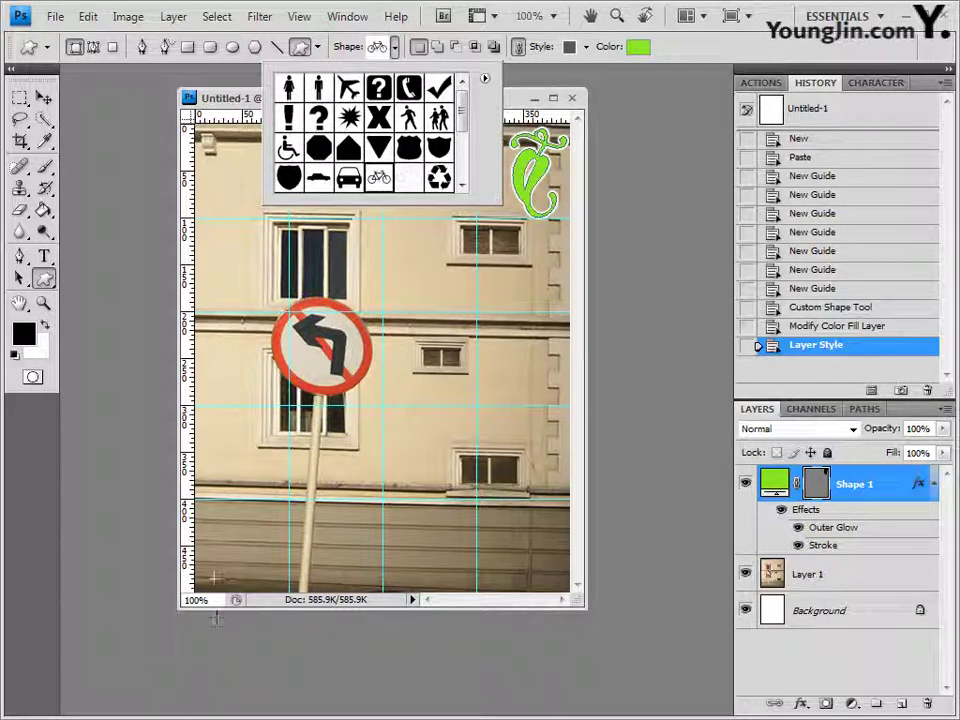
{"action": "left_click", "coordinate": [755, 52]}
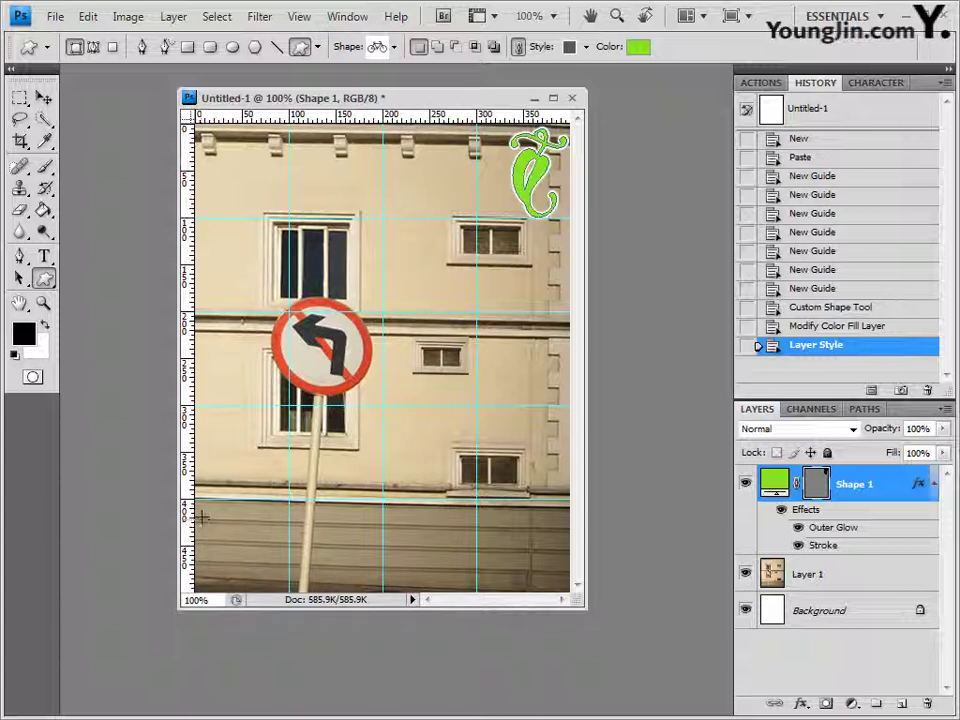
{"action": "left_click_drag", "start_coordinate": [201, 518], "coordinate": [306, 588]}
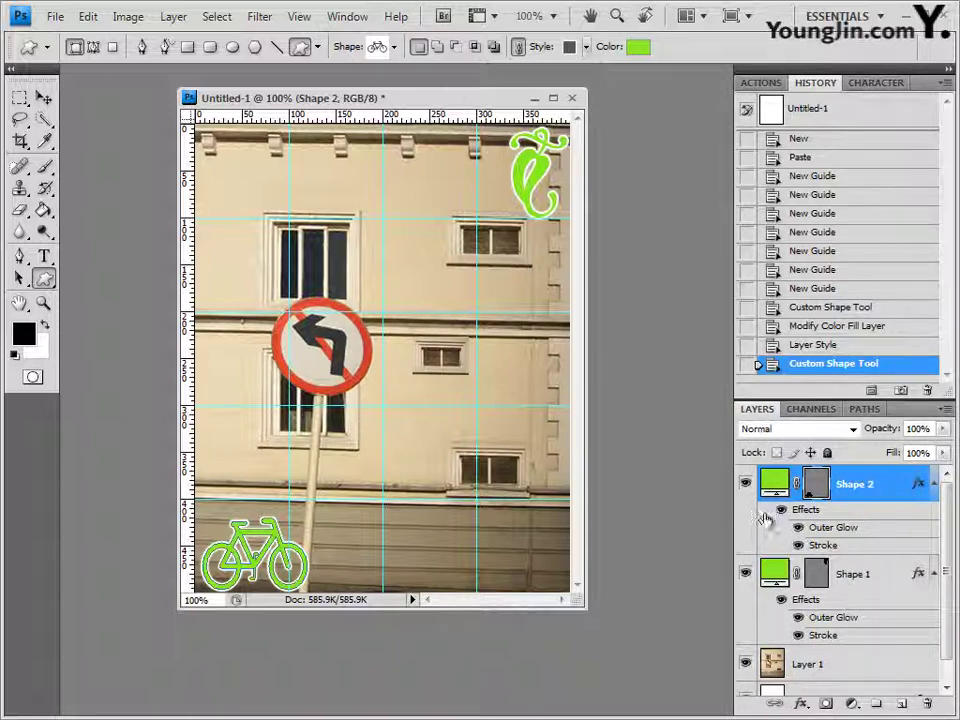
- Remove the layer style from the bicycle shape and set its fill colour to 003300
{"action": "left_click", "coordinate": [587, 47]}
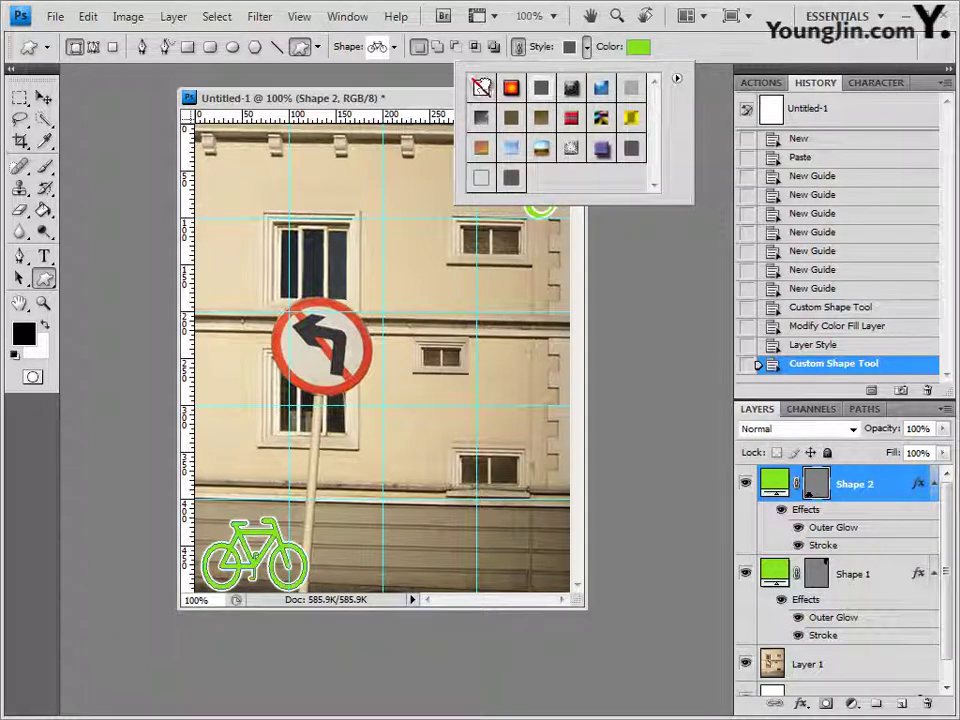
{"action": "left_click", "coordinate": [482, 88]}
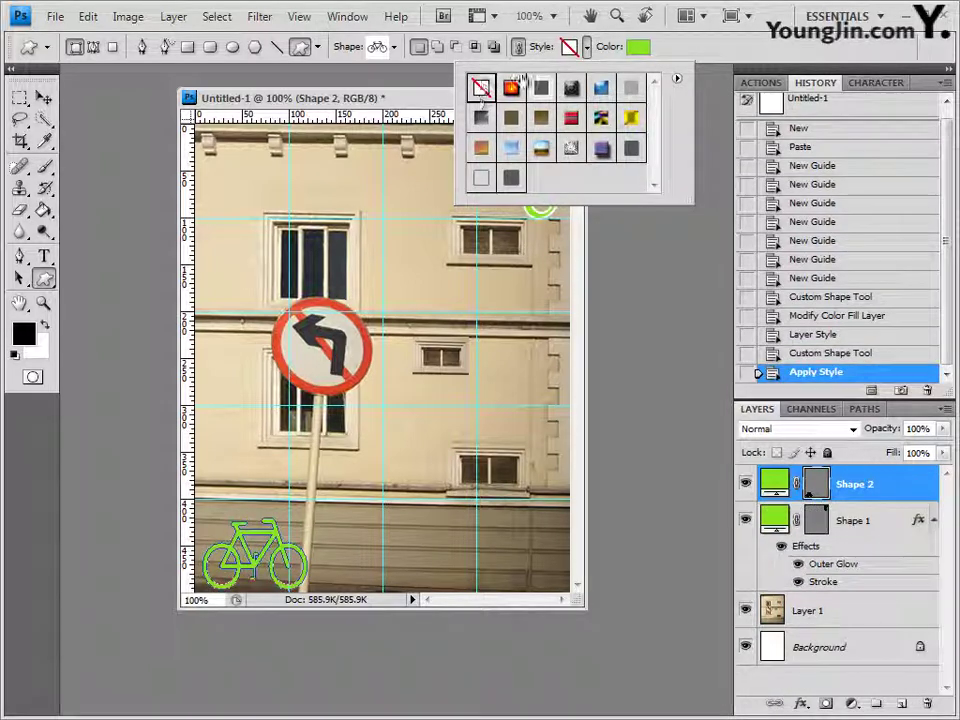
{"action": "left_click", "coordinate": [638, 46]}
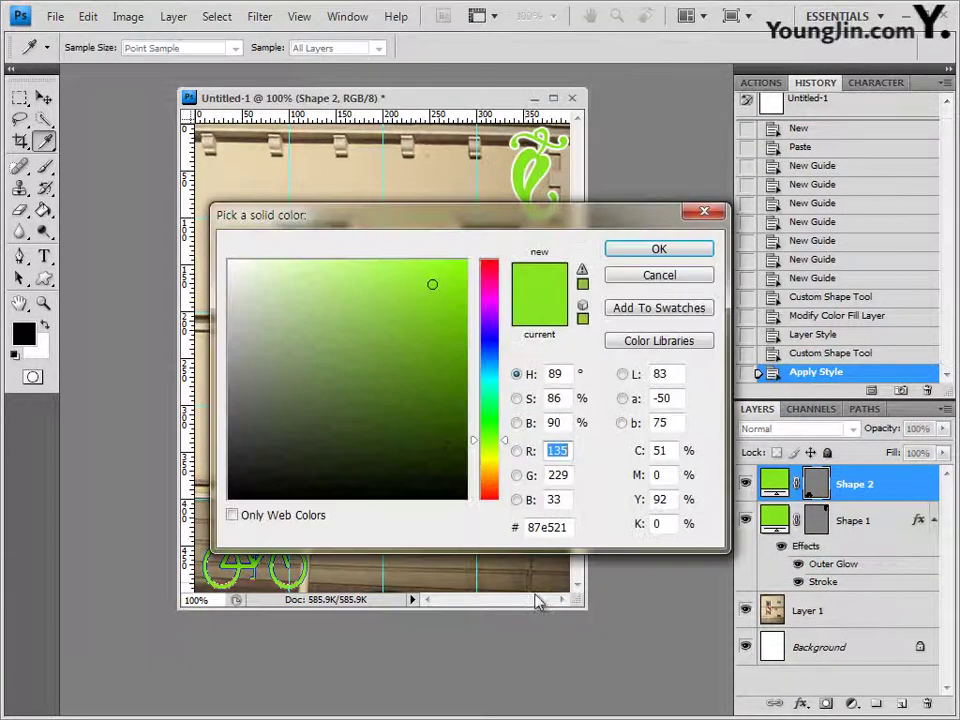
{"action": "double_click", "coordinate": [560, 526]}
{"action": "type", "text": "003300"}
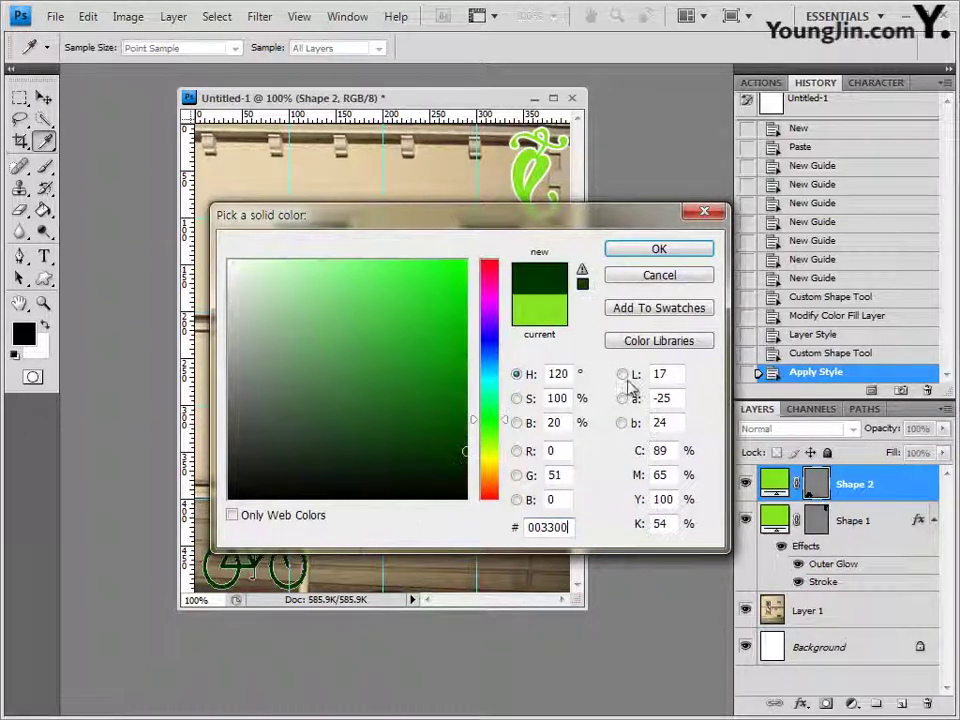
{"action": "left_click", "coordinate": [670, 252]}
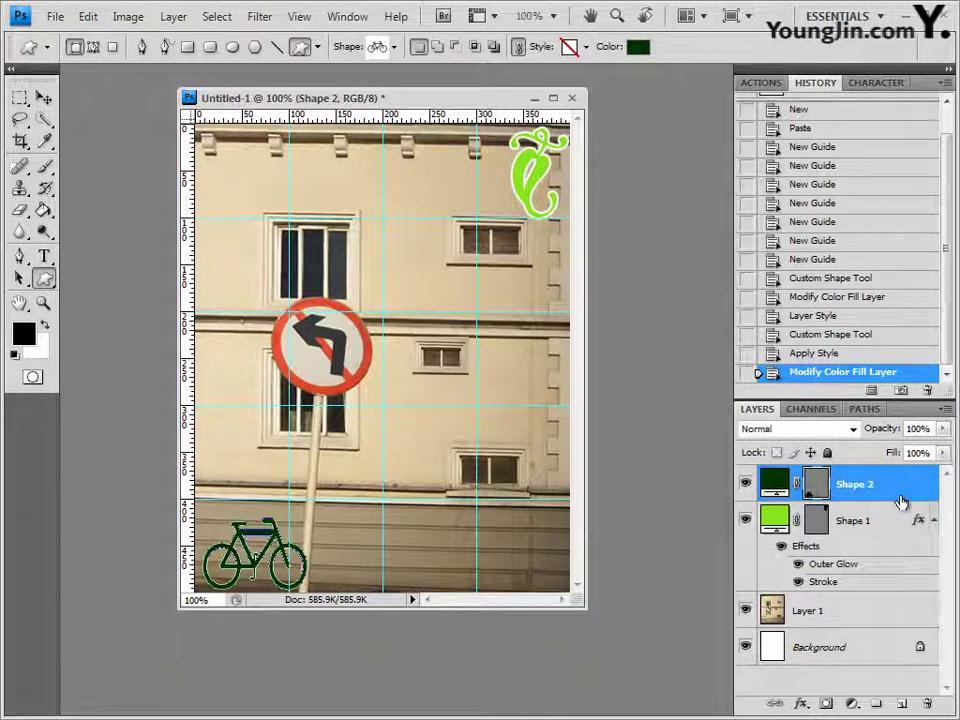
- Add an Outer Glow to the bicycle shape with the default settings
{"action": "left_click", "coordinate": [801, 703]}
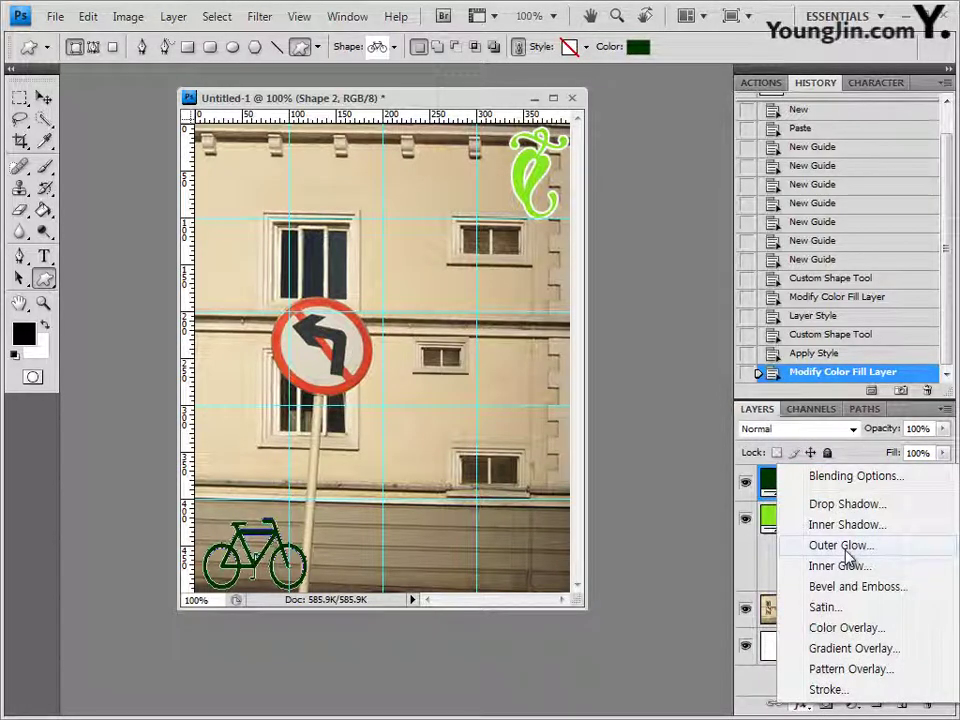
{"action": "left_click", "coordinate": [845, 550]}
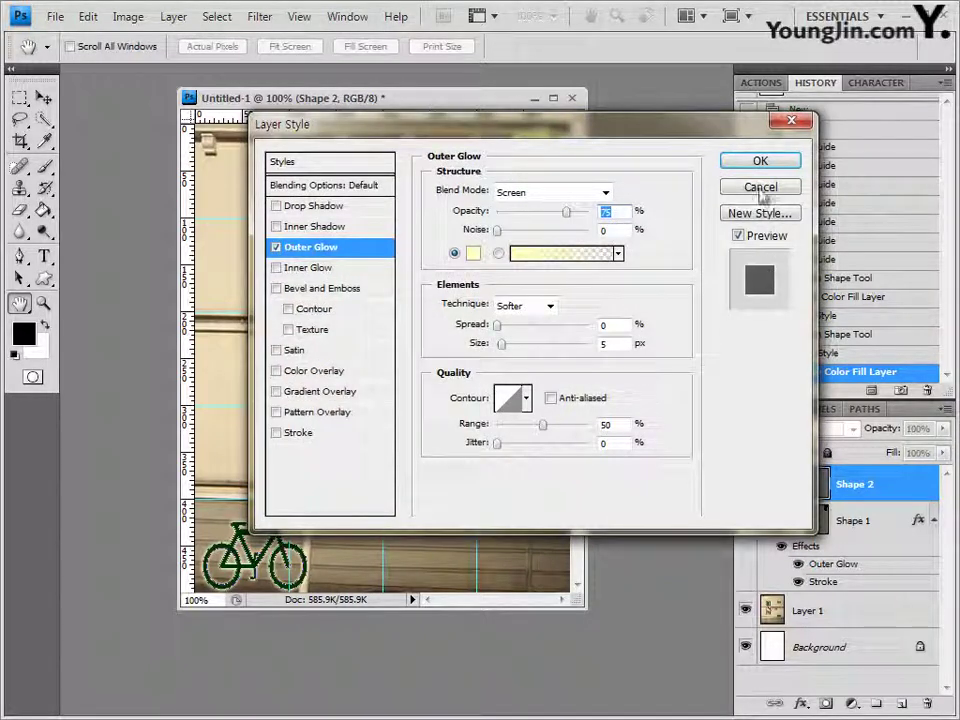
{"action": "left_click", "coordinate": [759, 161]}
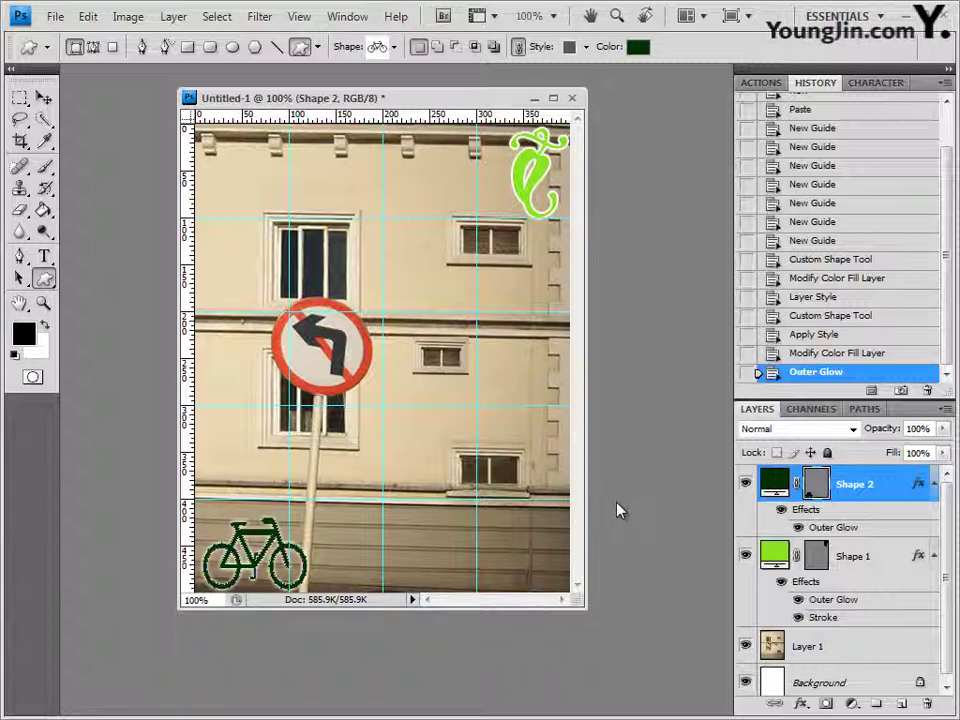
- Activate the Type tool and look through the list of available fonts
{"action": "left_click", "coordinate": [46, 258]}
{"action": "left_click", "coordinate": [47, 257]}
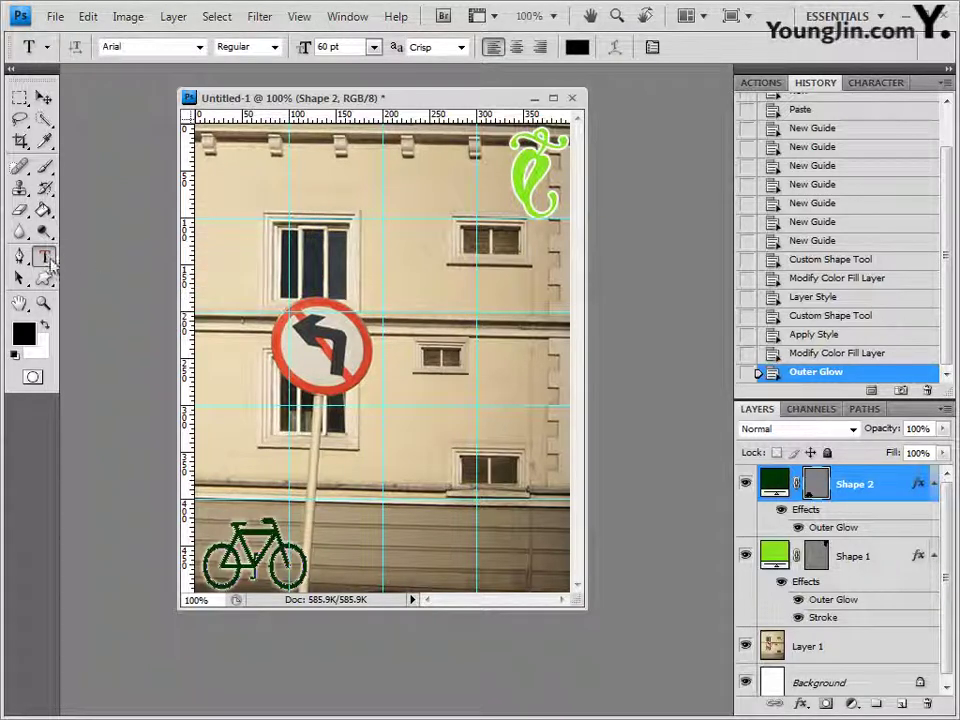
{"action": "left_click", "coordinate": [44, 257]}
{"action": "left_click", "coordinate": [44, 257]}
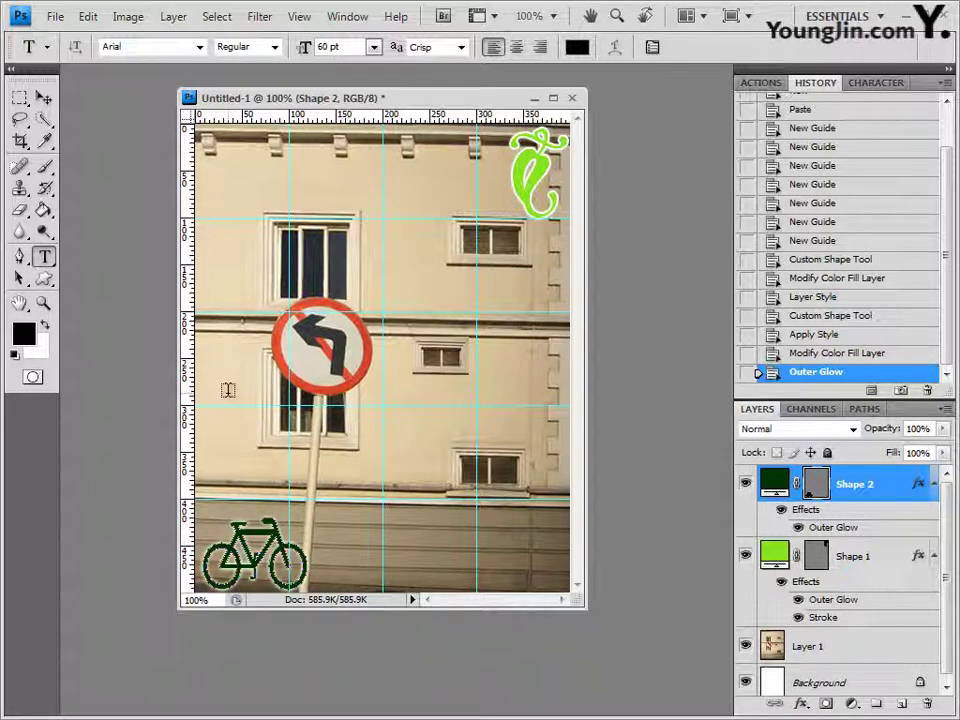
{"action": "left_click", "coordinate": [199, 47]}
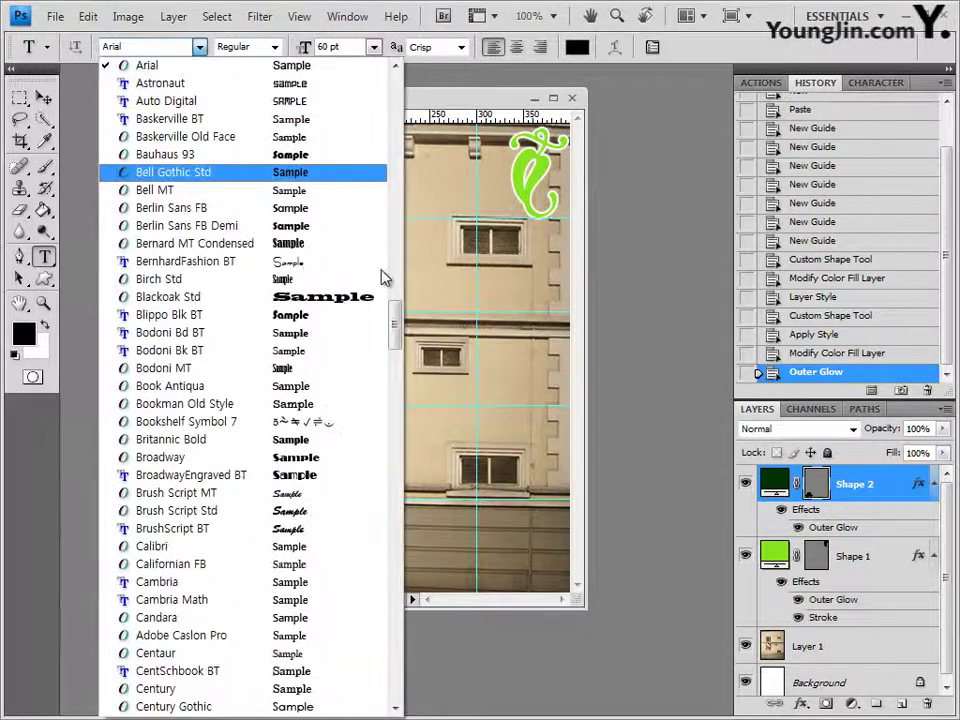
{"action": "mouse_move", "coordinate": [396, 321]}
{"action": "left_mouse_down"}
{"action": "mouse_move", "coordinate": [396, 257]}
{"action": "mouse_move", "coordinate": [405, 292]}
{"action": "mouse_move", "coordinate": [404, 100]}
{"action": "mouse_move", "coordinate": [395, 340]}
{"action": "left_mouse_up"}
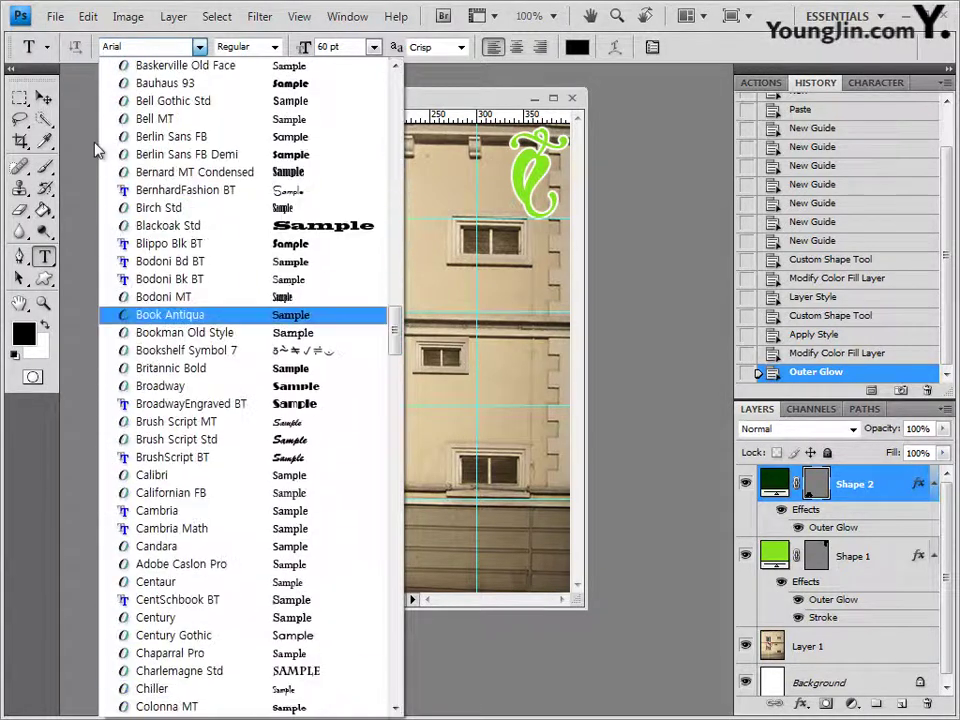
- Turn Show Font Names in English on and back off in the Type preferences
{"action": "left_click", "coordinate": [88, 16]}
{"action": "left_click", "coordinate": [88, 16]}
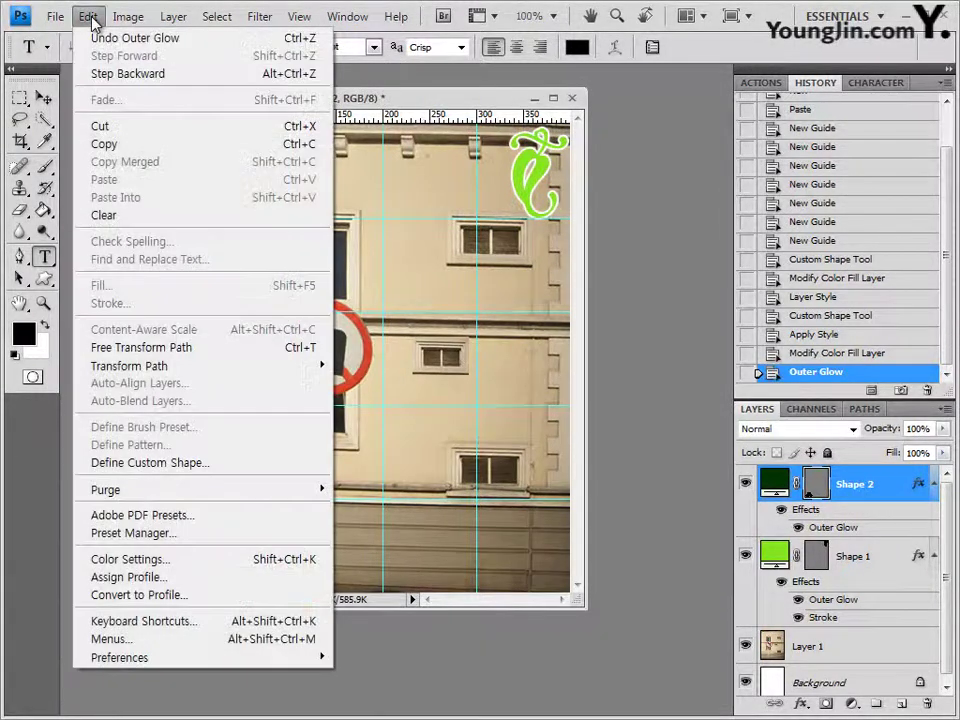
{"action": "mouse_move", "coordinate": [201, 660]}
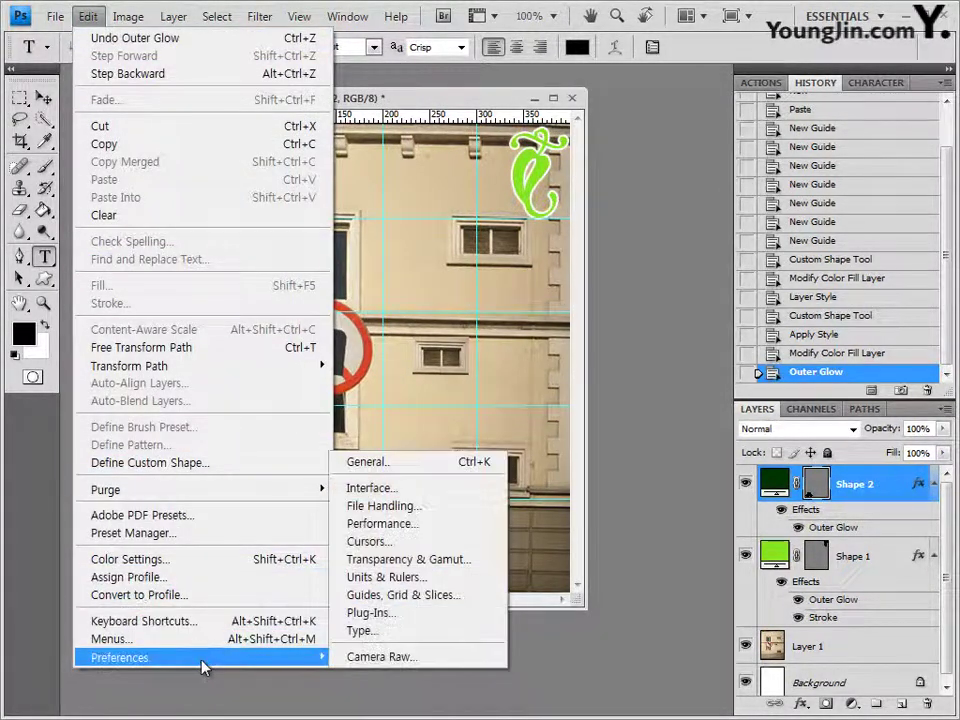
{"action": "left_click", "coordinate": [404, 641]}
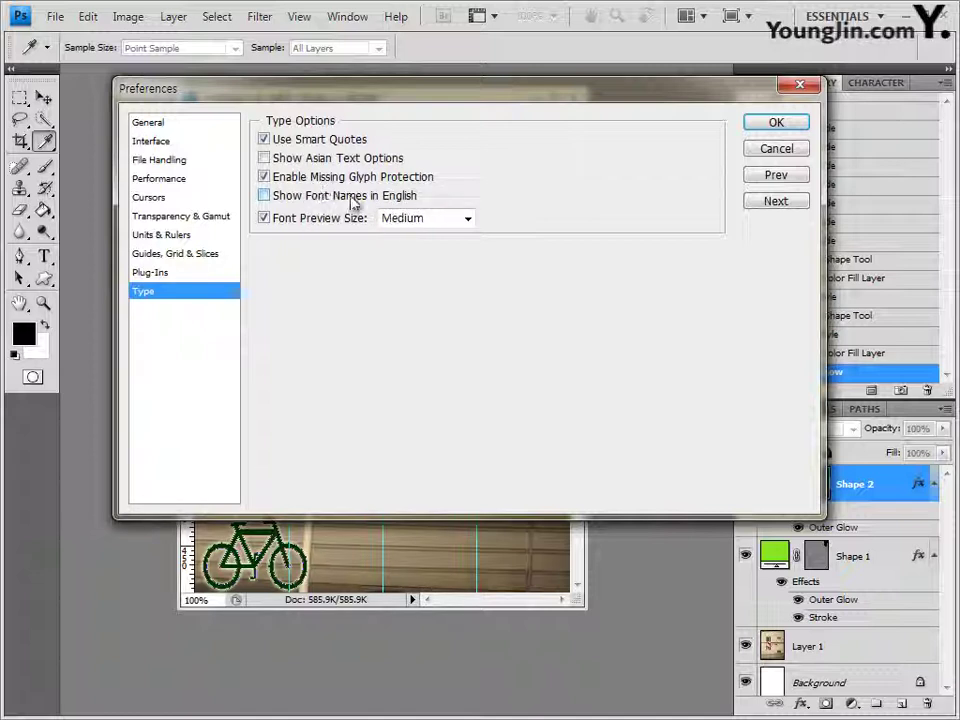
{"action": "left_click", "coordinate": [264, 197]}
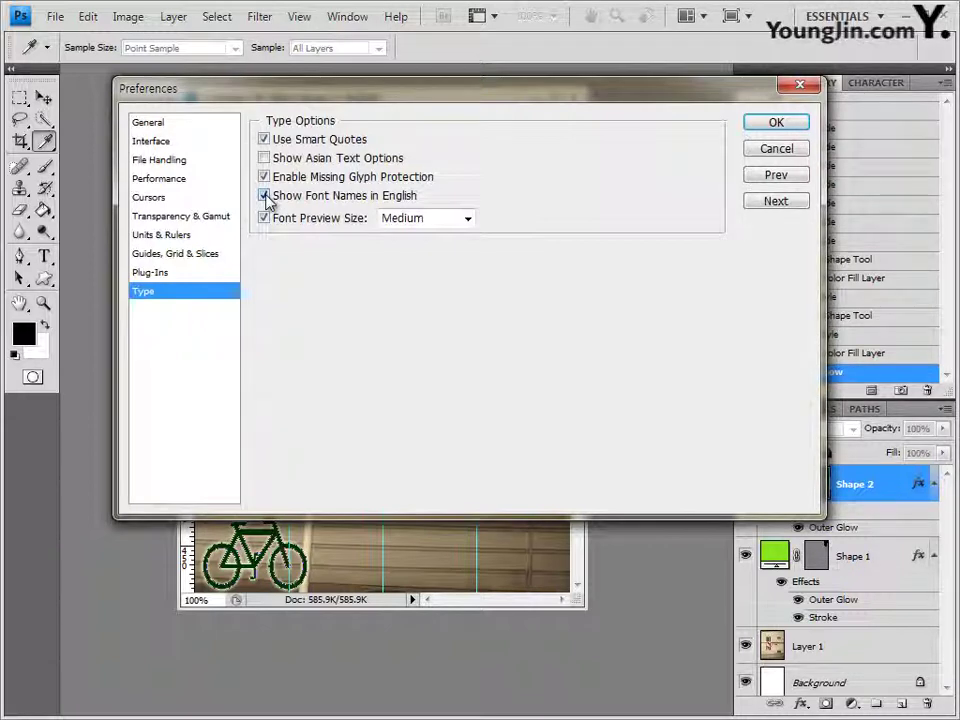
{"action": "left_click", "coordinate": [264, 196]}
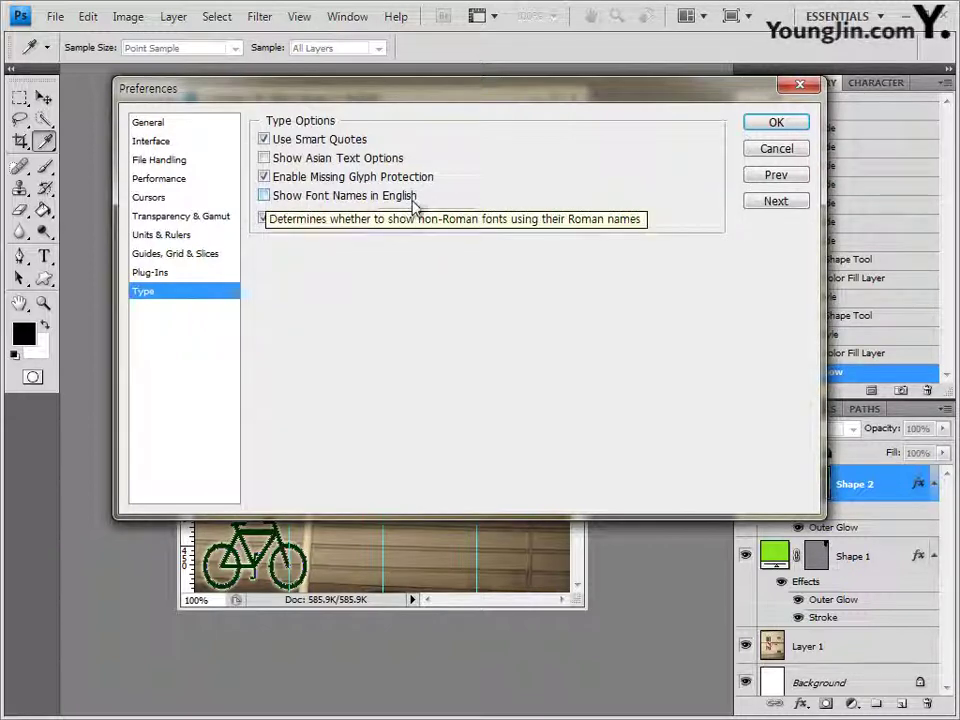
{"action": "left_click", "coordinate": [776, 123]}
{"action": "key", "text": "t"}
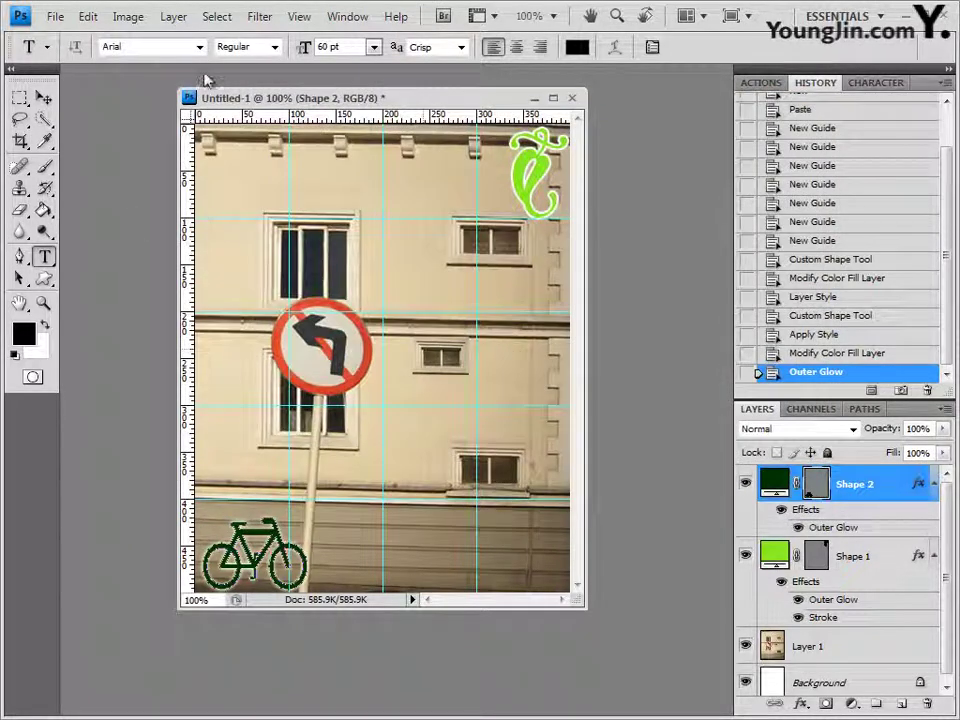
{"action": "left_click", "coordinate": [107, 48]}
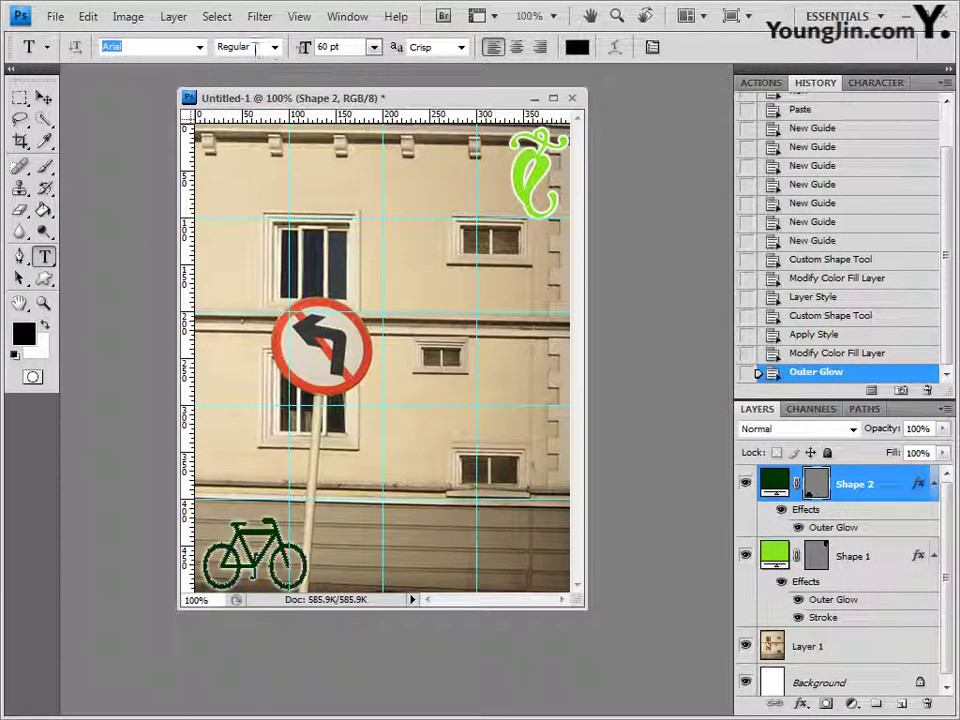
{"action": "left_click", "coordinate": [351, 47]}
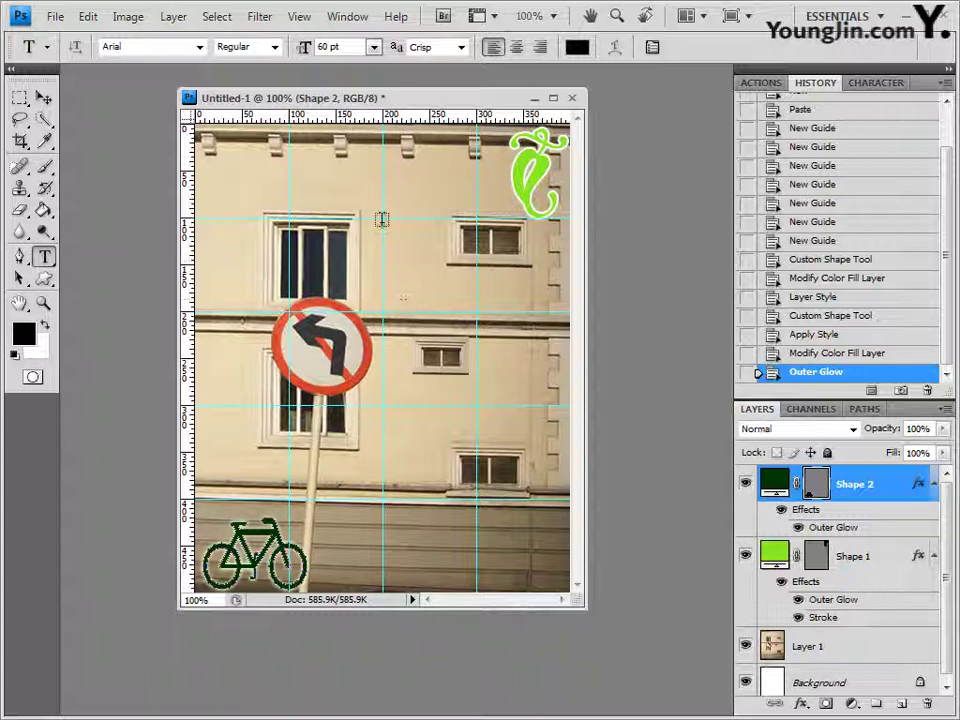
- Look through the anti-aliasing options, leaving Crisp selected, and set the text colour to cc3300
{"action": "left_click", "coordinate": [460, 48]}
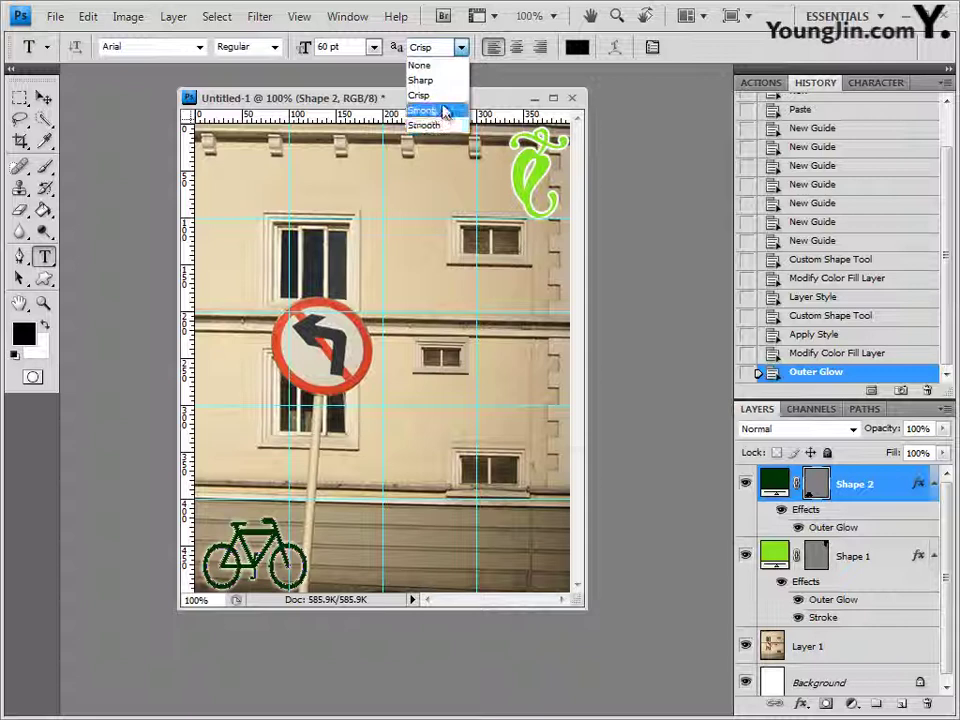
{"action": "left_click", "coordinate": [460, 53]}
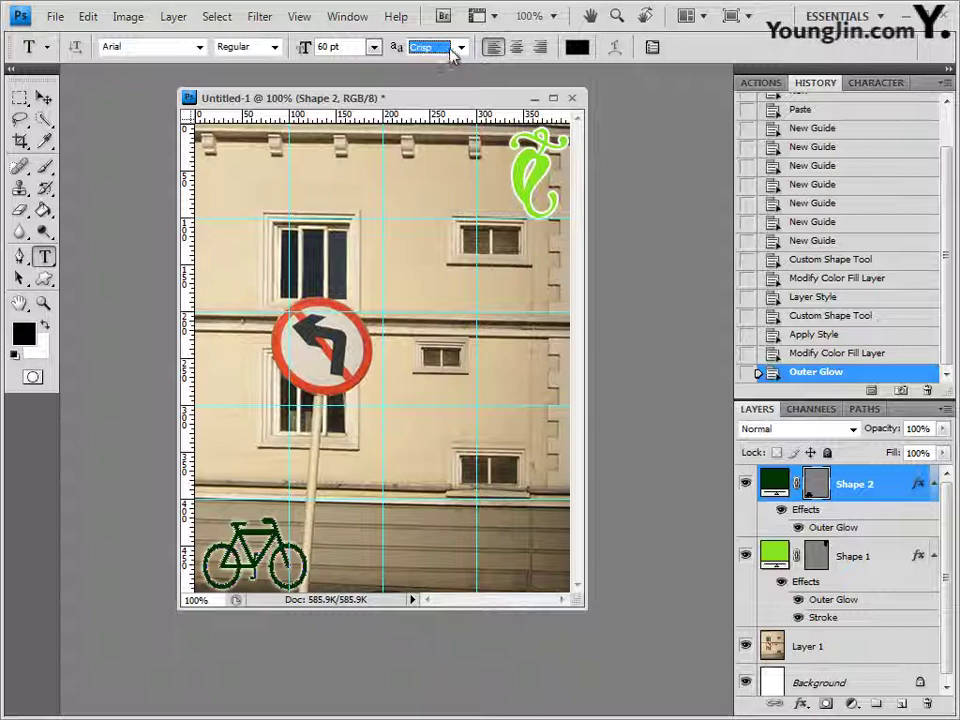
{"action": "left_click", "coordinate": [577, 47]}
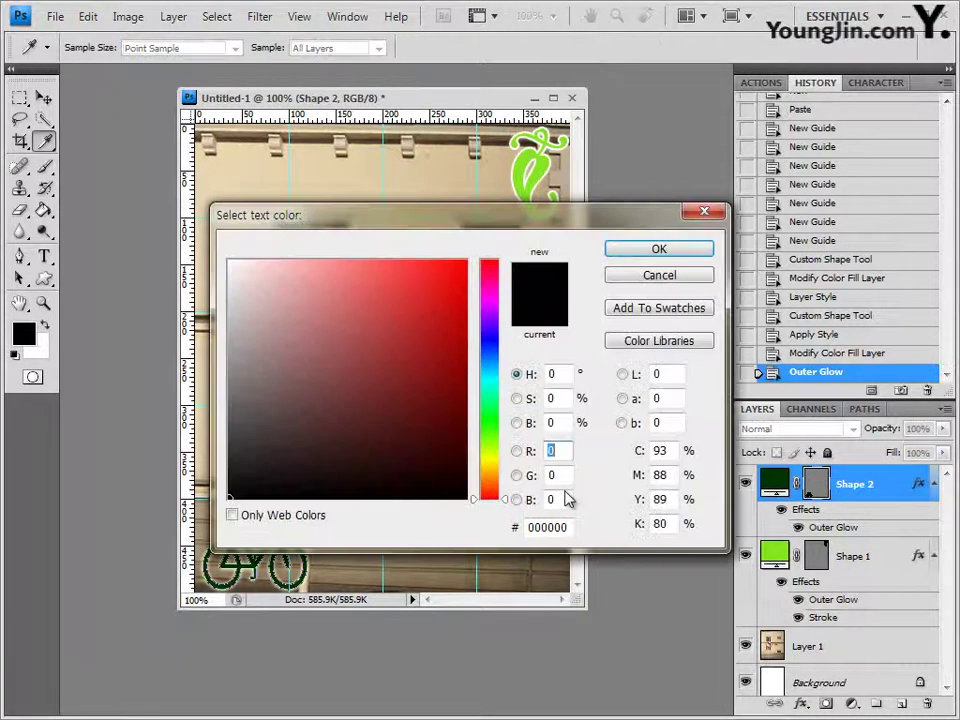
{"action": "left_click", "coordinate": [538, 528]}
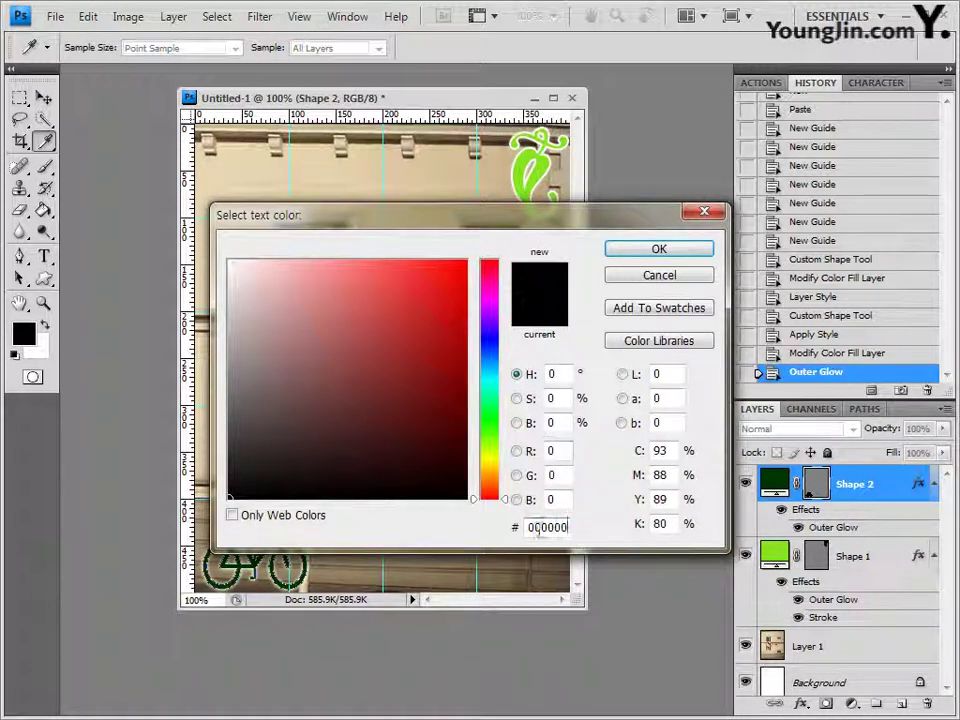
{"action": "double_click", "coordinate": [538, 528]}
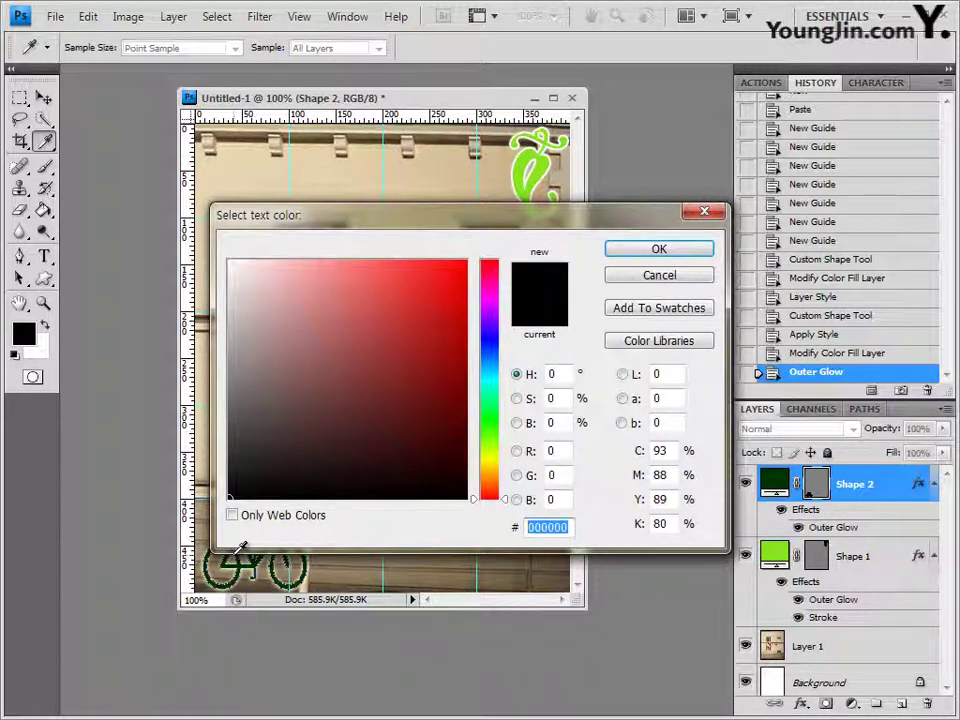
{"action": "type", "text": "cc33"}
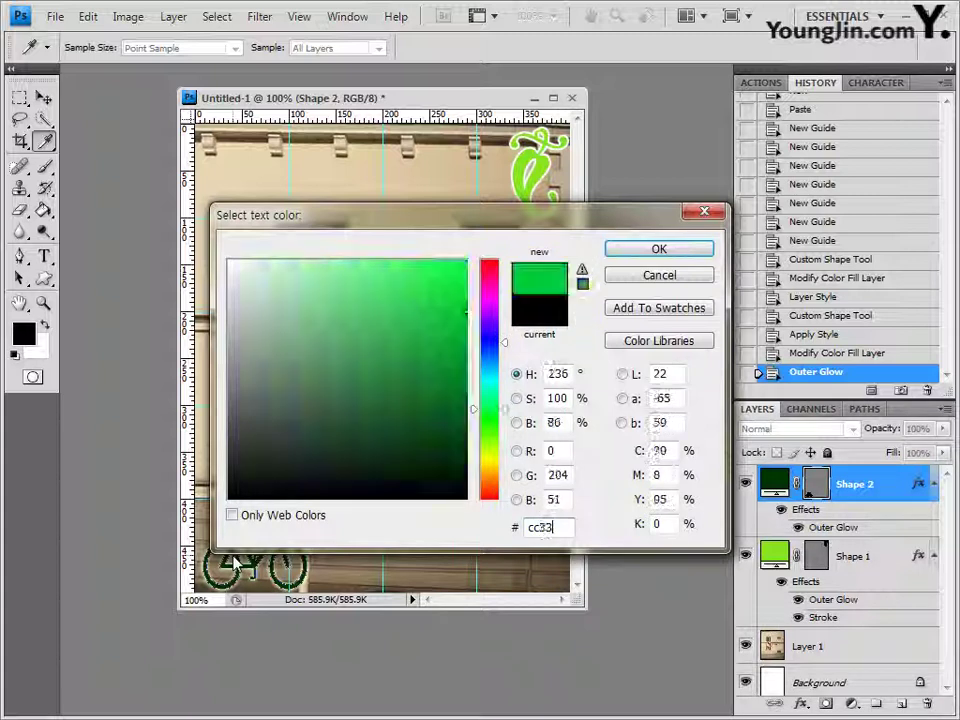
{"action": "type", "text": "00"}
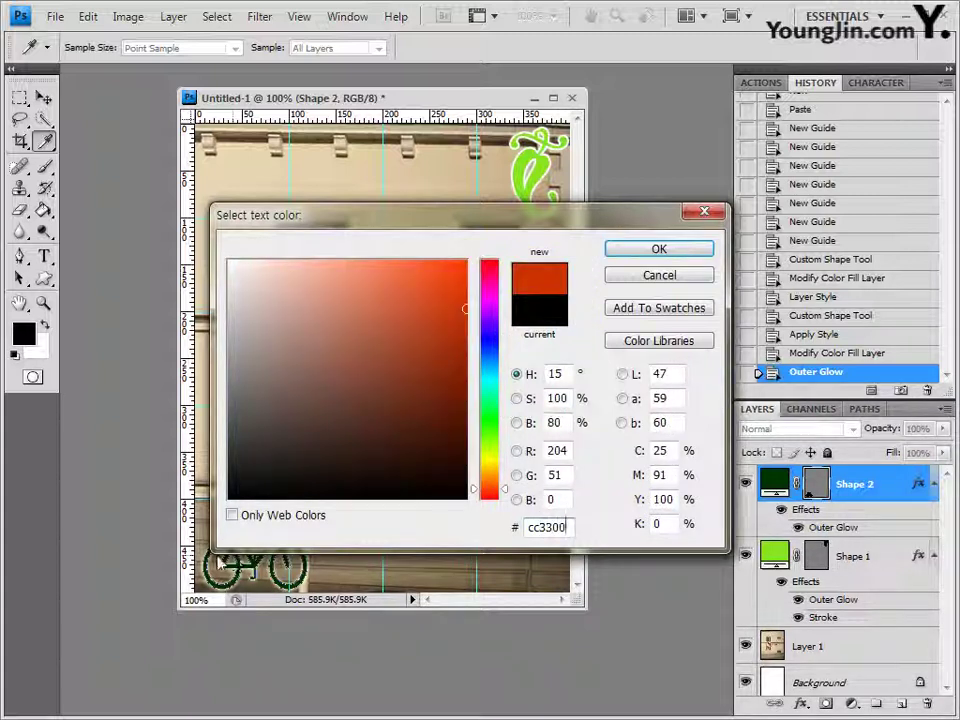
{"action": "left_click", "coordinate": [697, 256]}
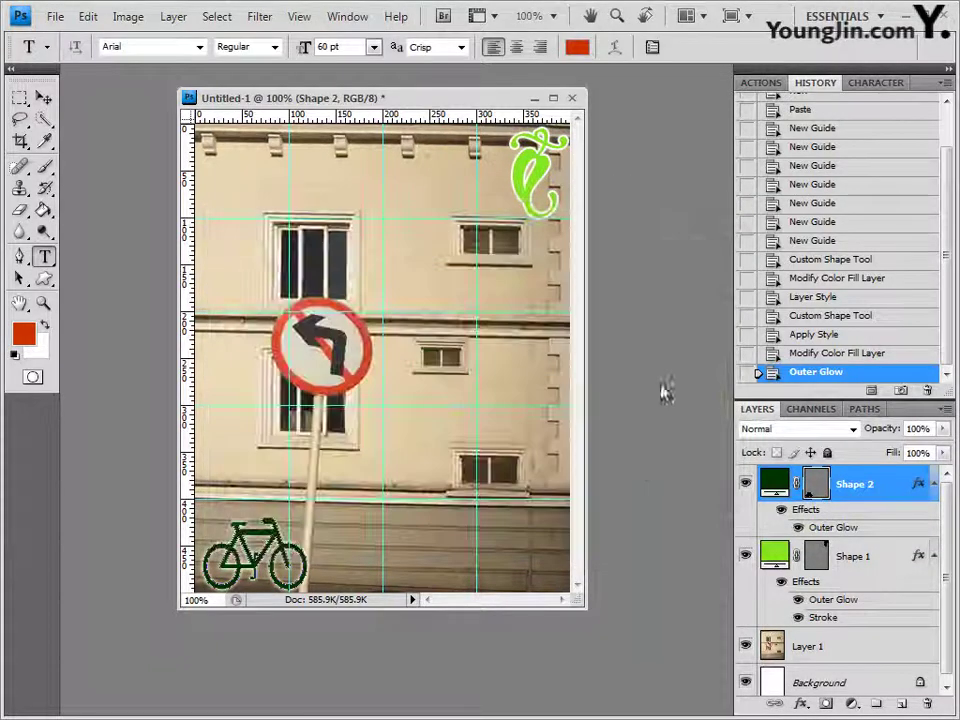
- Enter the text LANDSCAPE in 60 pt Arial Regular, starting to the left of the road sign
{"action": "left_click", "coordinate": [223, 392]}
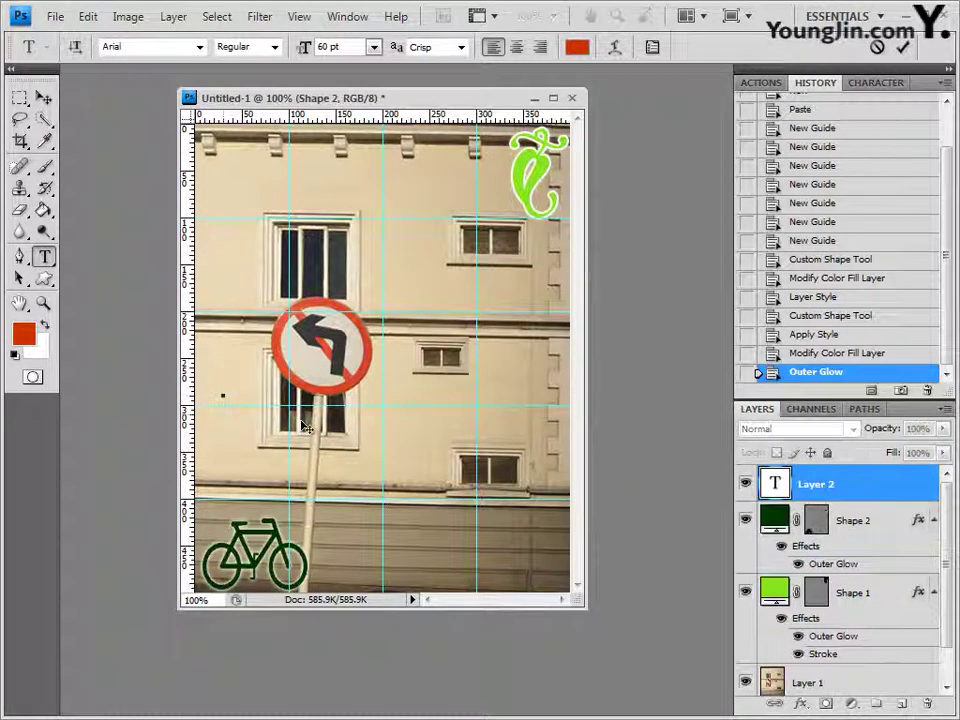
{"action": "type", "text": "LA"}
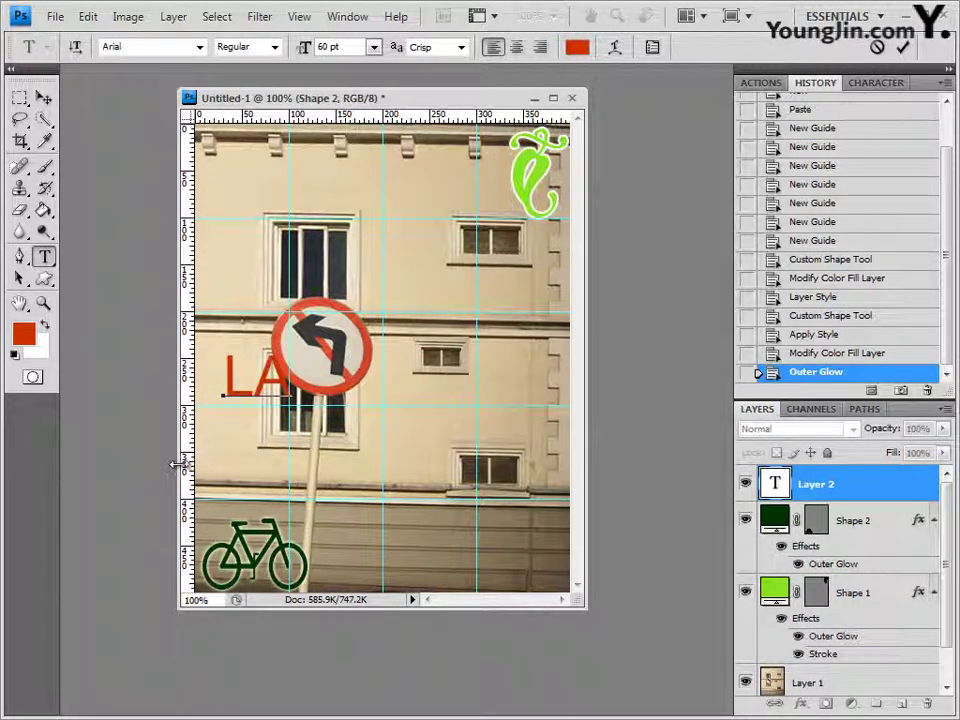
{"action": "type", "text": "NDSP"}
{"action": "type", "text": "CAPE"}
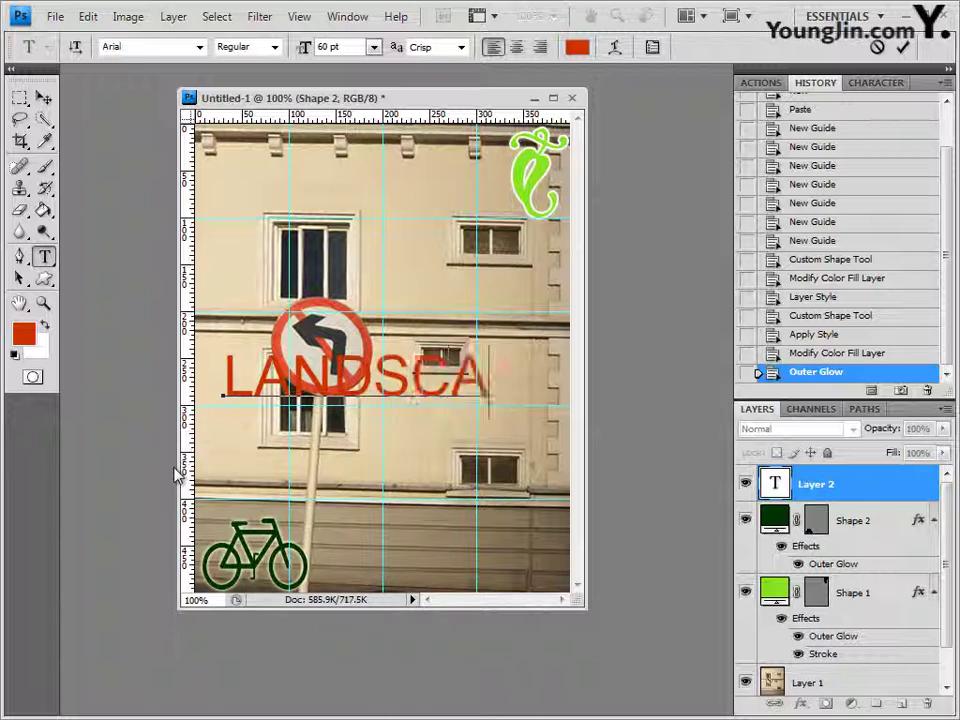
- Shift the LANDSCAPE text slightly down and left and nudge it into place across the lower half of the road sign
{"action": "left_click", "coordinate": [43, 97]}
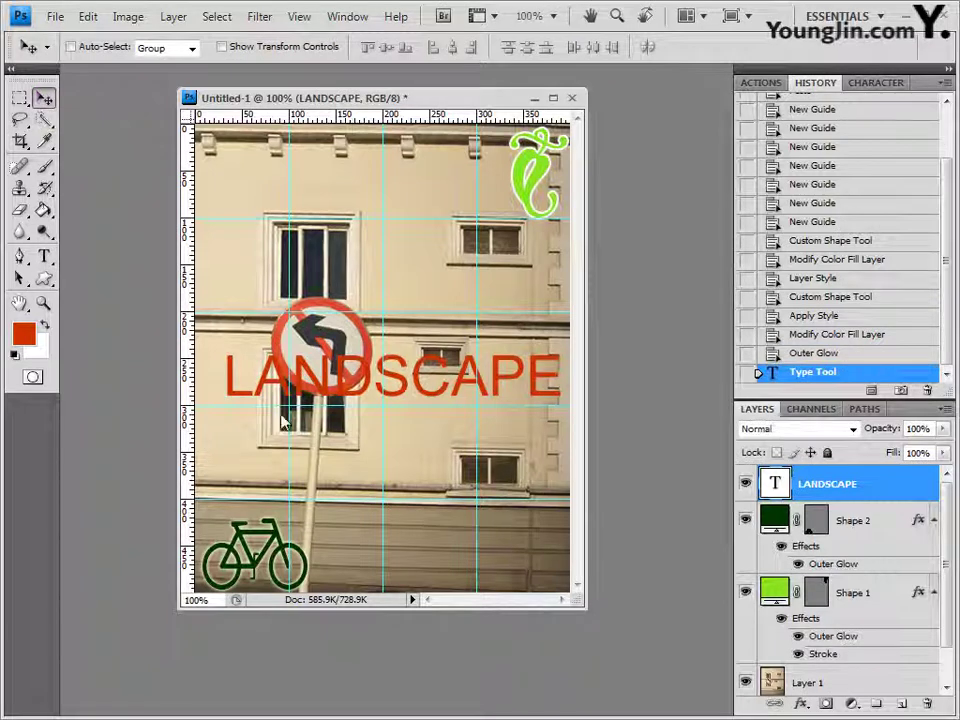
{"action": "left_click_drag", "start_coordinate": [442, 393], "coordinate": [430, 391]}
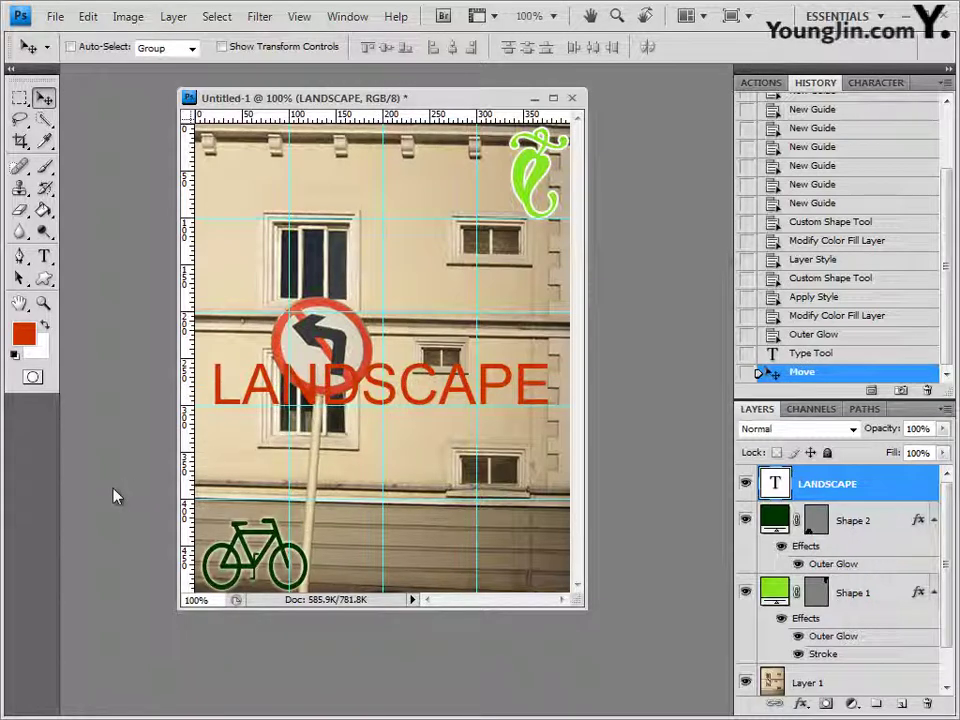
{"action": "key", "text": "Up"}
{"action": "key", "text": "Up"}
{"action": "key", "text": "Up"}
{"action": "key", "text": "Up"}
{"action": "key", "text": "Right"}
{"action": "key", "text": "Right"}
{"action": "key", "text": "Right"}
{"action": "key", "text": "Left"}
{"action": "key", "text": "Left"}
{"action": "key", "text": "Left"}
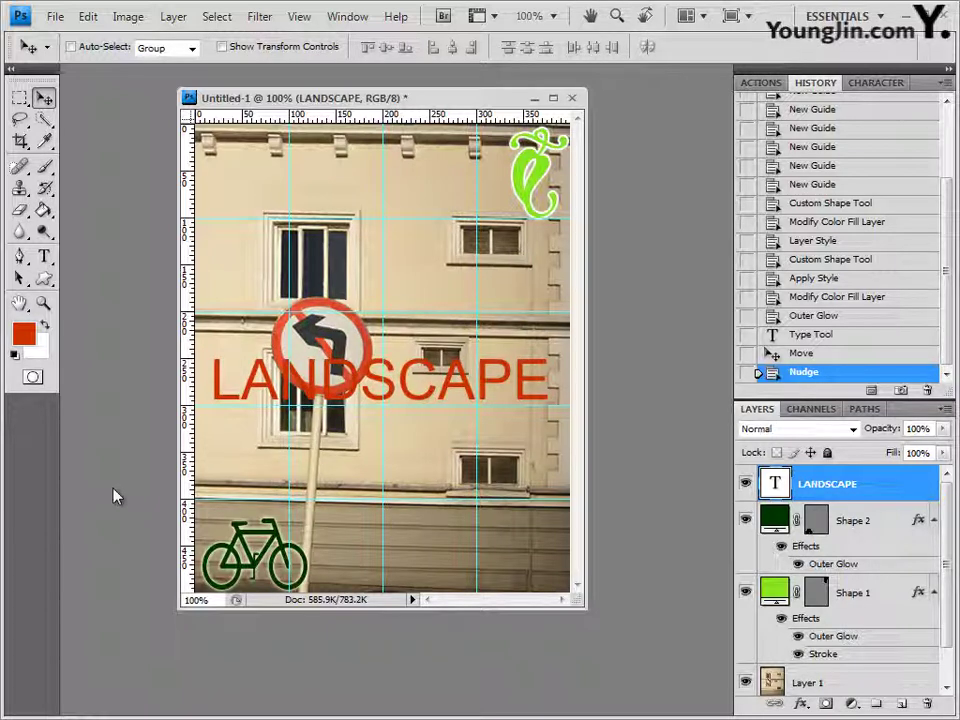
{"action": "key", "text": "Right"}
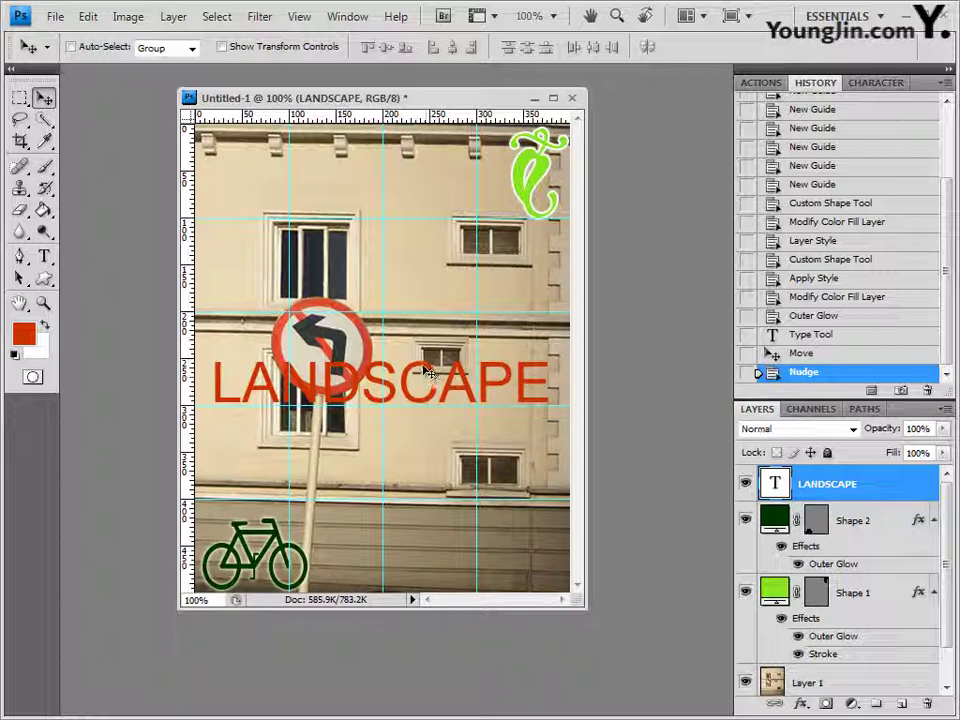
- Move the LANDSCAPE text down to just above the 400 px guide and nudge it slightly left
{"action": "left_click_drag", "start_coordinate": [425, 372], "coordinate": [407, 455]}
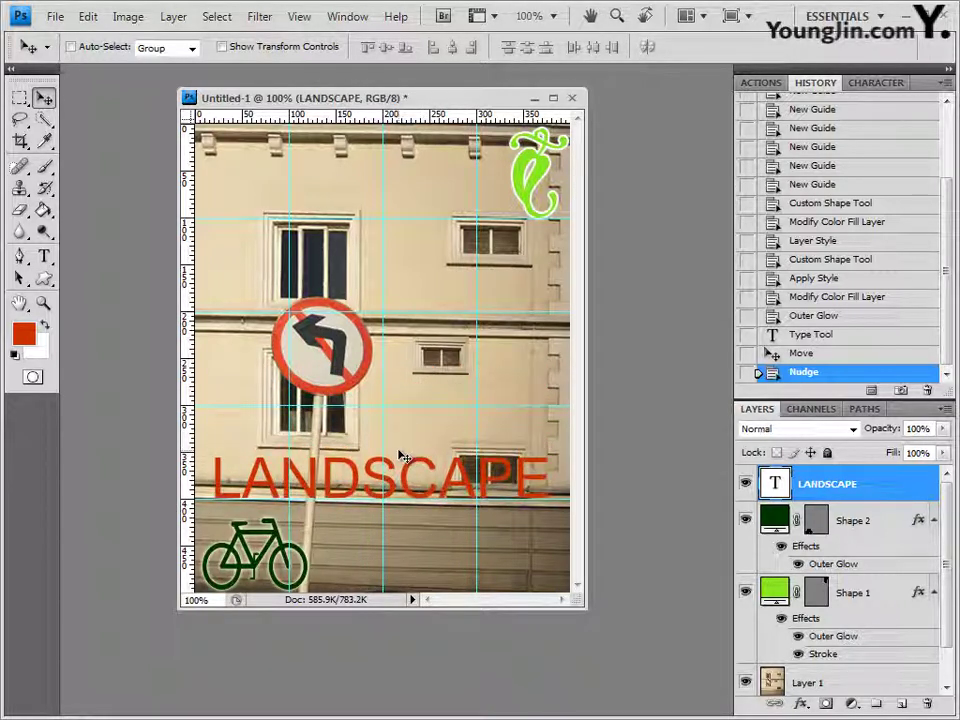
{"action": "left_click_drag", "start_coordinate": [398, 452], "coordinate": [393, 458]}
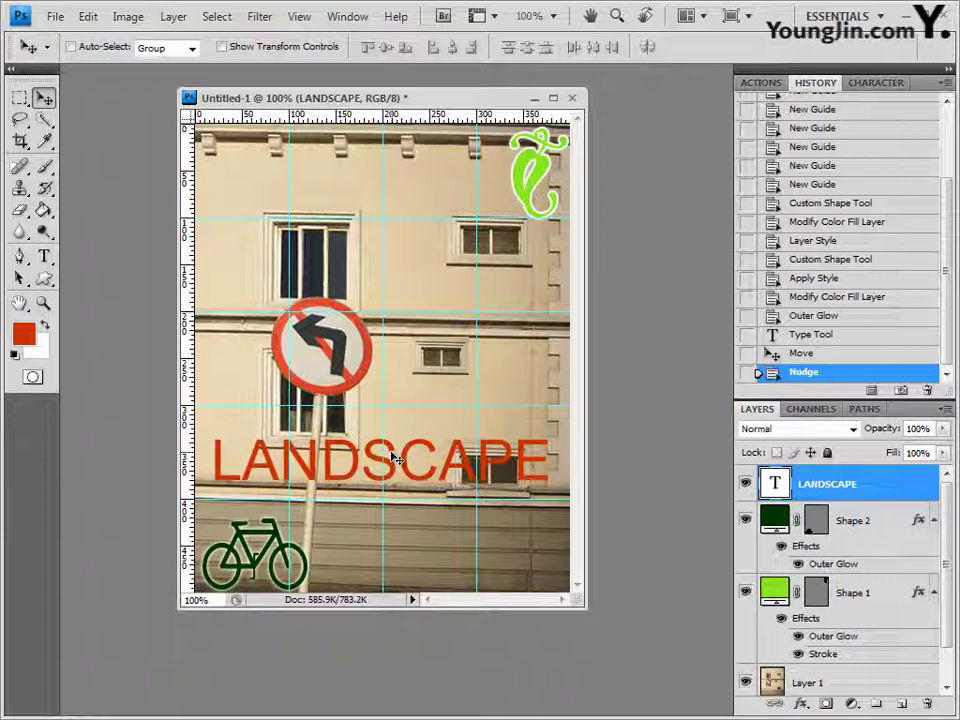
{"action": "key", "text": "Left"}
{"action": "key", "text": "Left"}
{"action": "key", "text": "Left"}
{"action": "key", "text": "Left"}
{"action": "key", "text": "Left"}
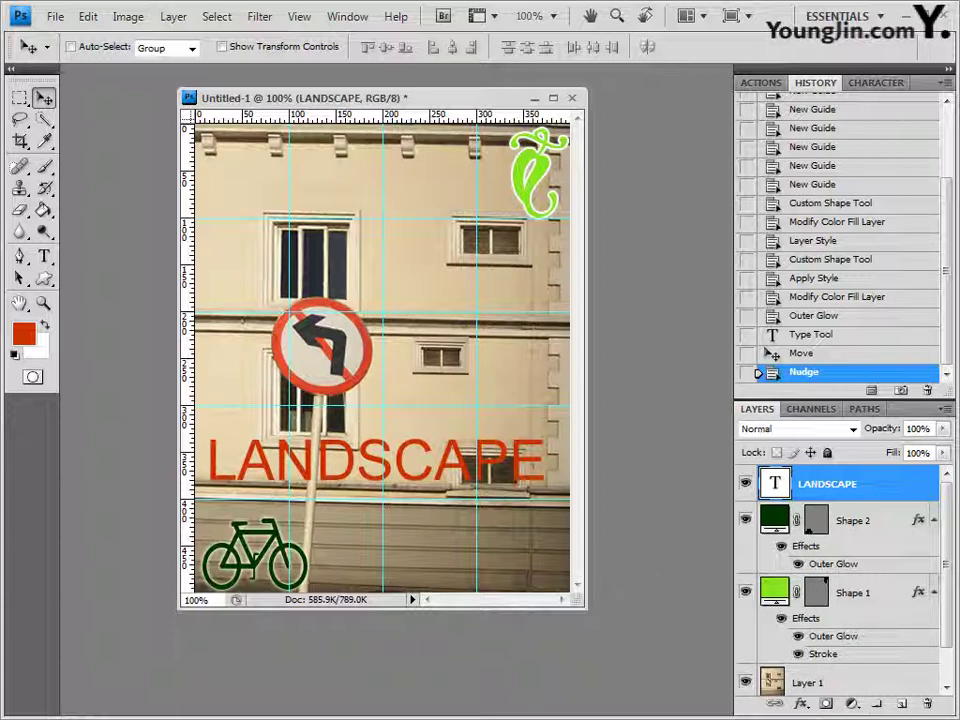
- Add a 3 px outside Stroke in colour 99cc33 to the LANDSCAPE text
{"action": "left_click", "coordinate": [804, 703]}
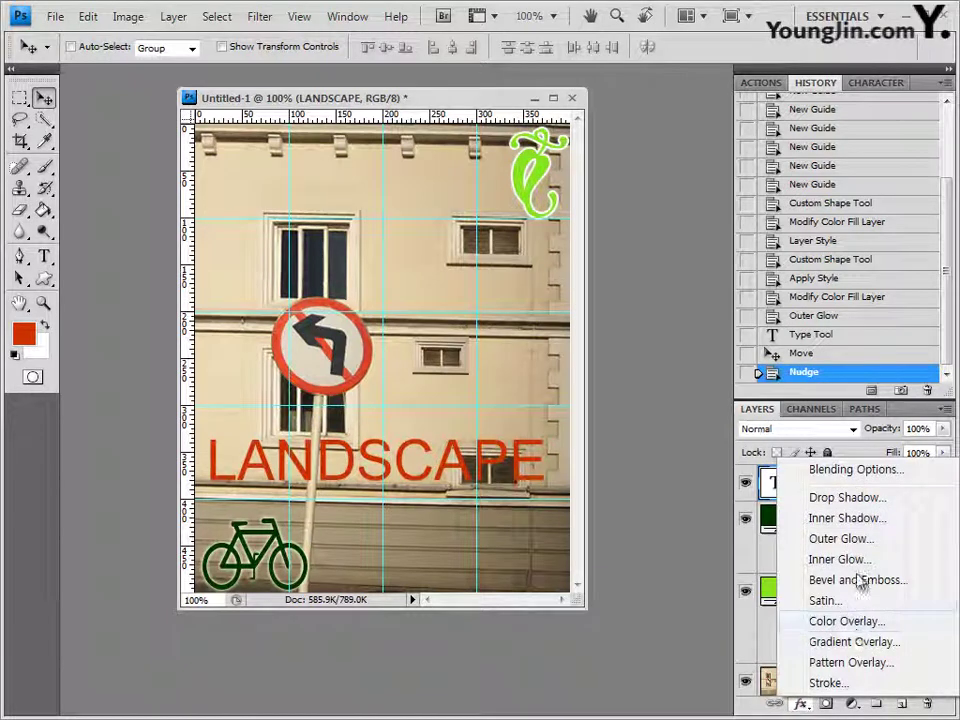
{"action": "left_click", "coordinate": [830, 683]}
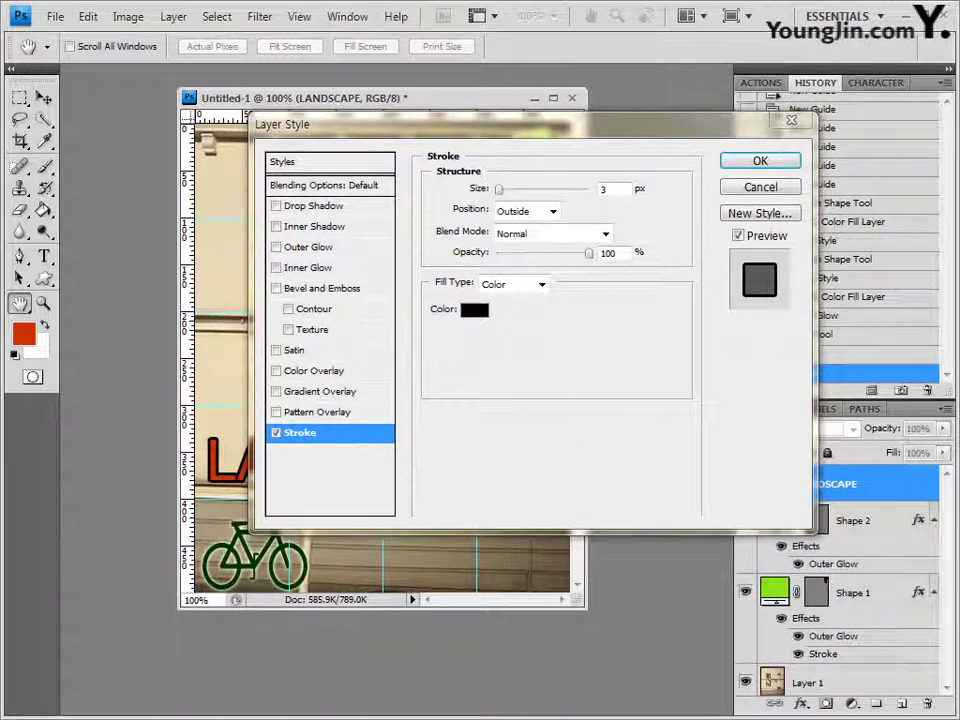
{"action": "left_click", "coordinate": [476, 313]}
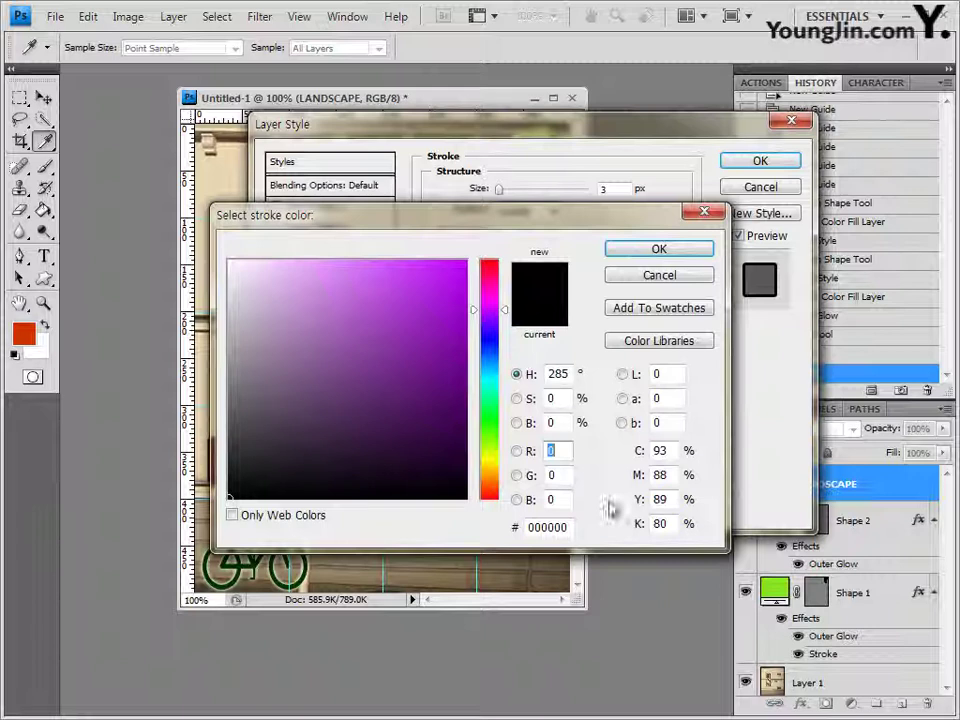
{"action": "left_click", "coordinate": [547, 527]}
{"action": "type", "text": "99cc33"}
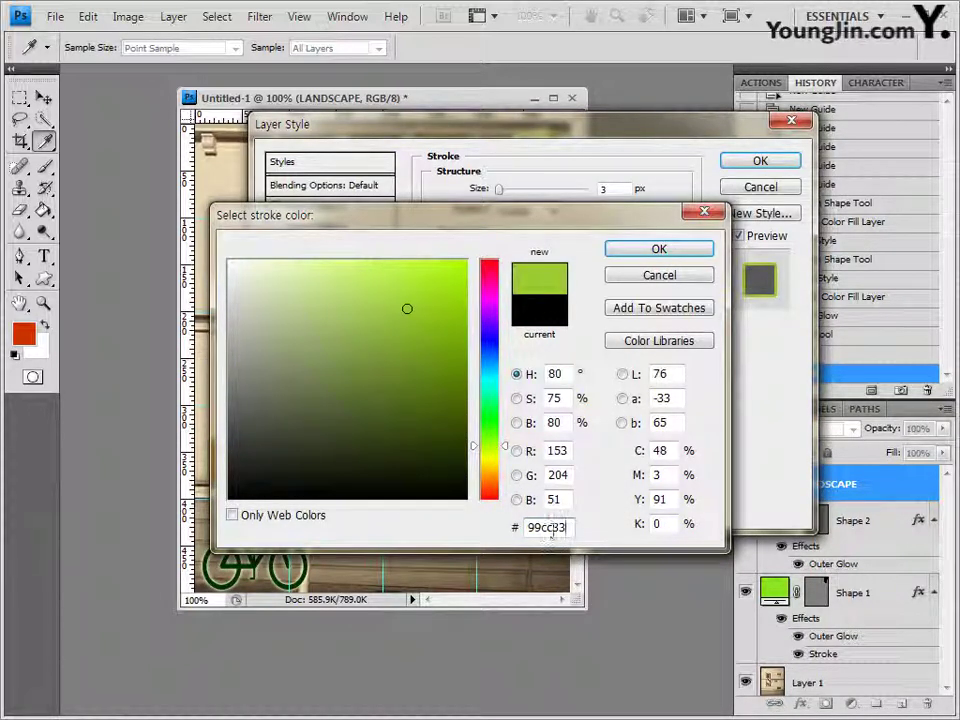
{"action": "left_click_drag", "start_coordinate": [561, 533], "coordinate": [542, 537]}
{"action": "left_click", "coordinate": [676, 252]}
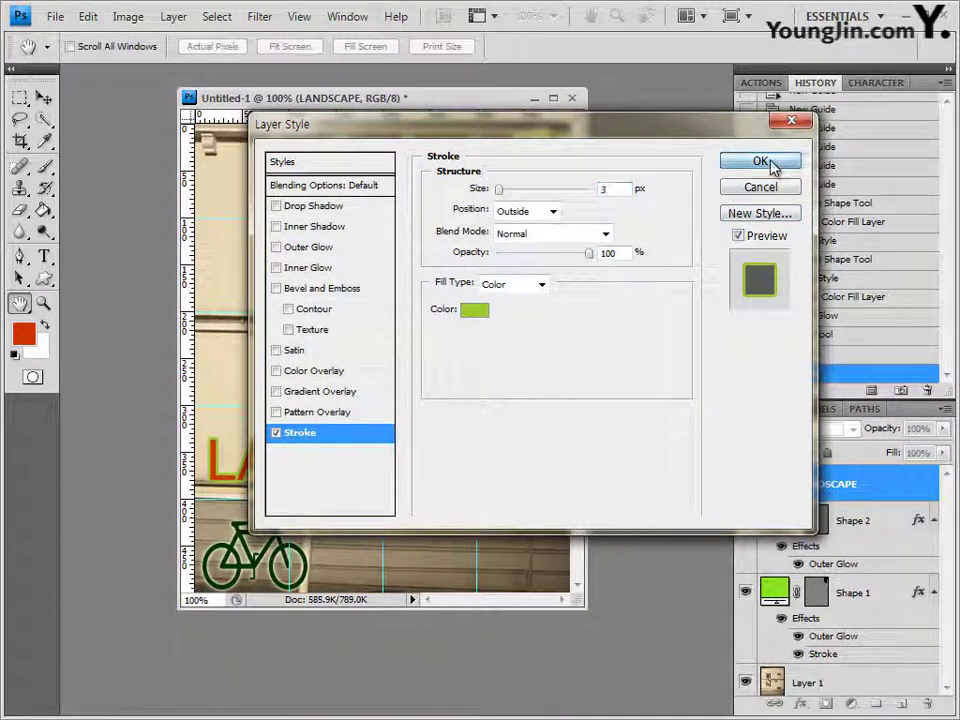
{"action": "left_click", "coordinate": [768, 164]}
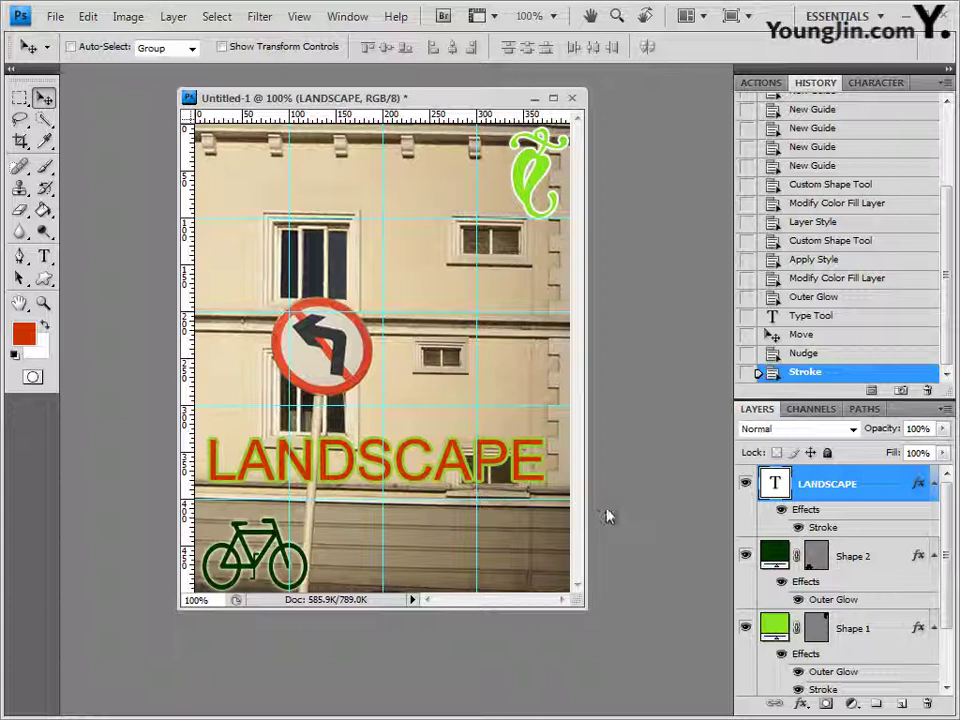
- Save the document as 01.psd in the GTQ folder with Maximize compatibility on
{"action": "left_click", "coordinate": [55, 17]}
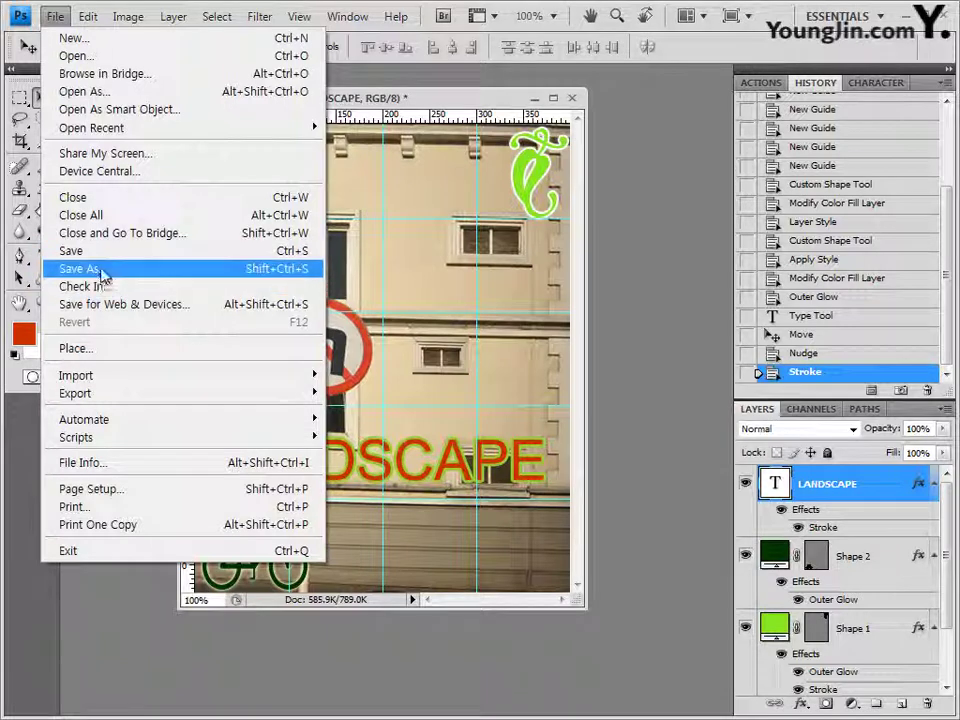
{"action": "left_click_drag", "start_coordinate": [416, 104], "coordinate": [484, 124]}
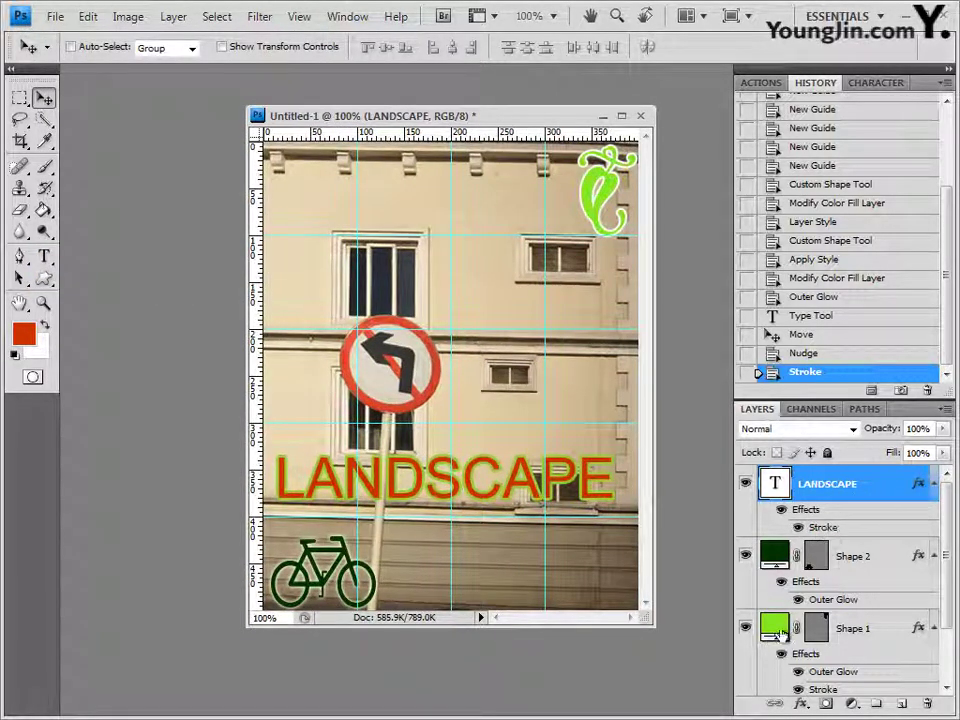
{"action": "left_click", "coordinate": [56, 16]}
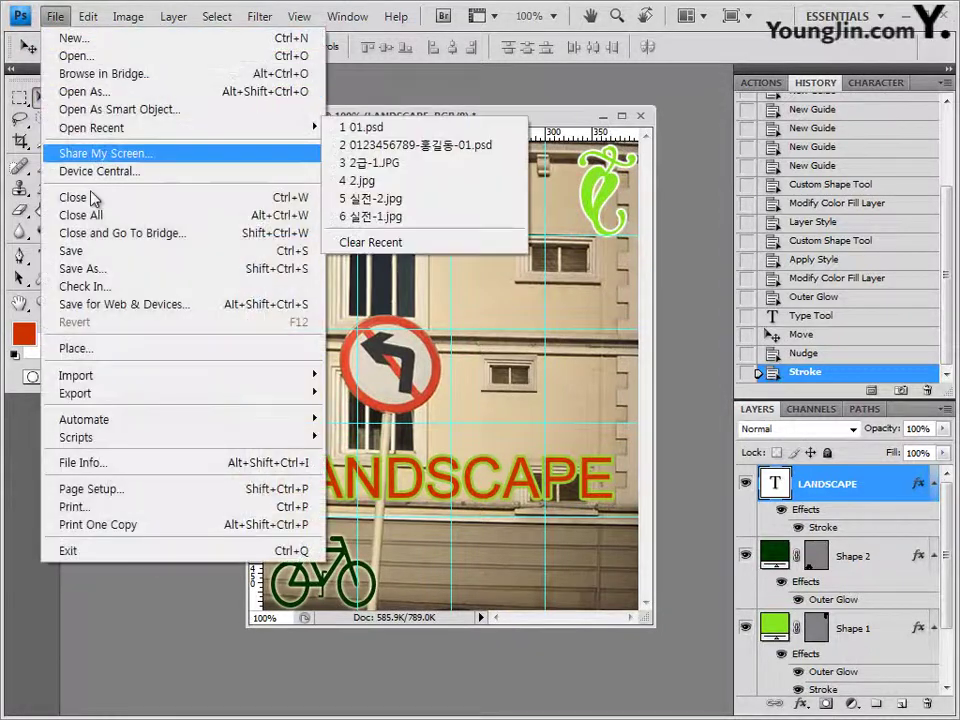
{"action": "left_click", "coordinate": [104, 270]}
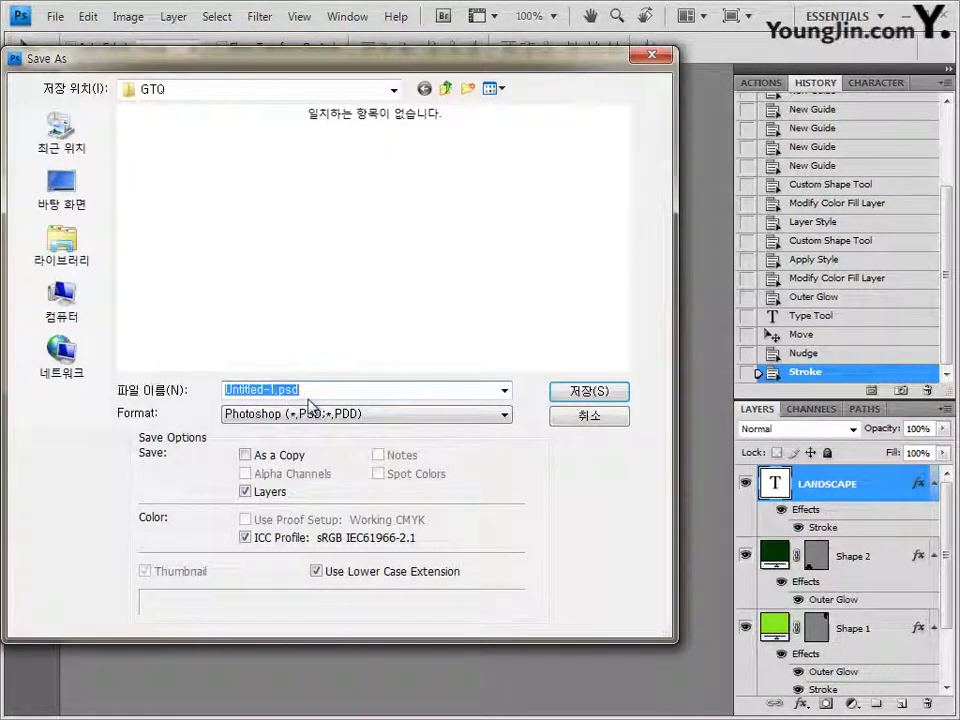
{"action": "left_click", "coordinate": [258, 389]}
{"action": "double_click", "coordinate": [258, 389]}
{"action": "type", "text": "예"}
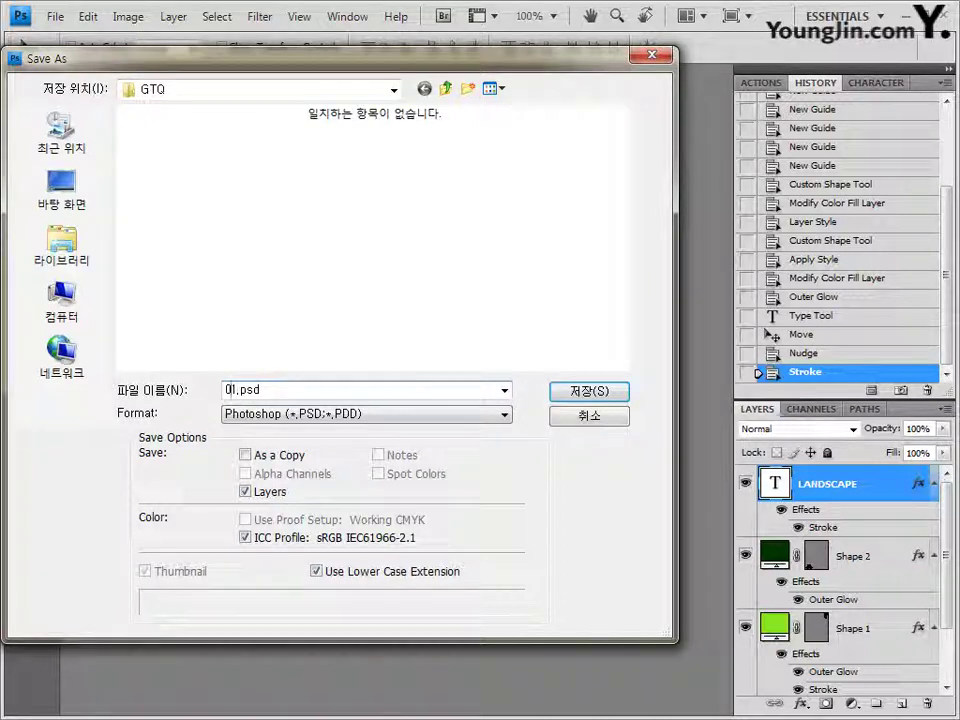
{"action": "key", "text": "Return"}
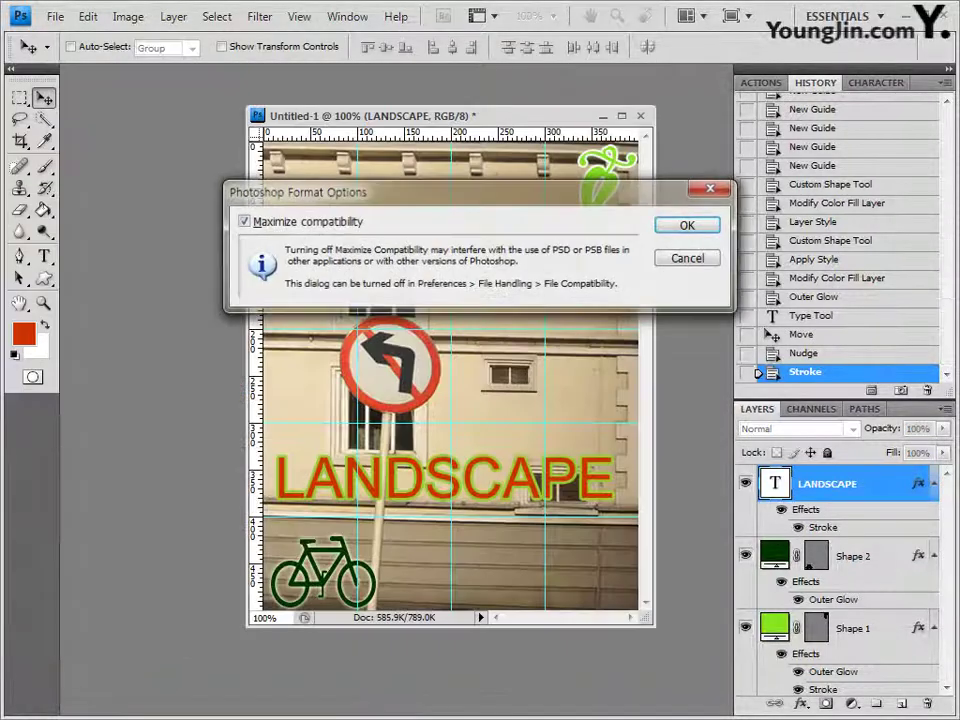
{"action": "left_click", "coordinate": [707, 231]}
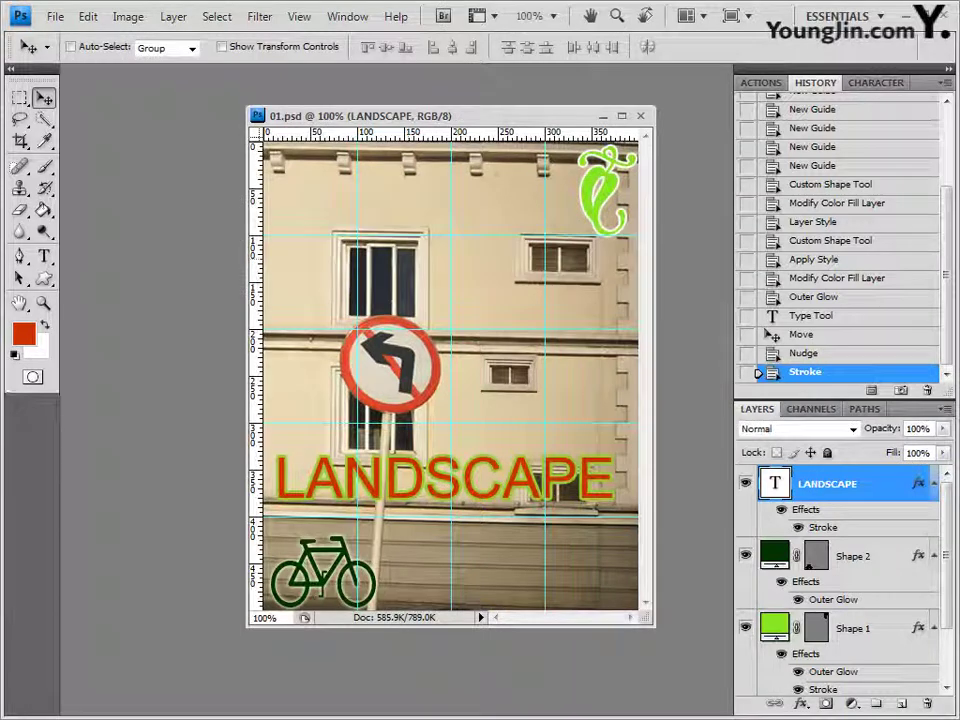
- Save a JPEG copy in the GTQ folder, named with the examinee number, examinee name and 01 joined by hyphens, at quality 12
{"action": "left_click", "coordinate": [58, 17]}
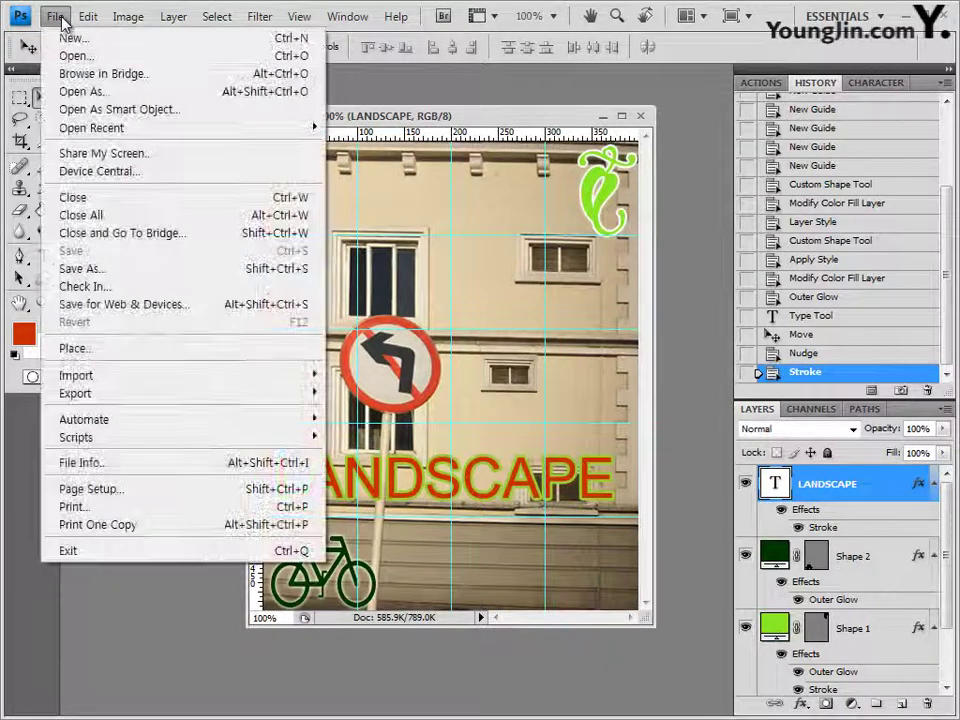
{"action": "left_click", "coordinate": [124, 270]}
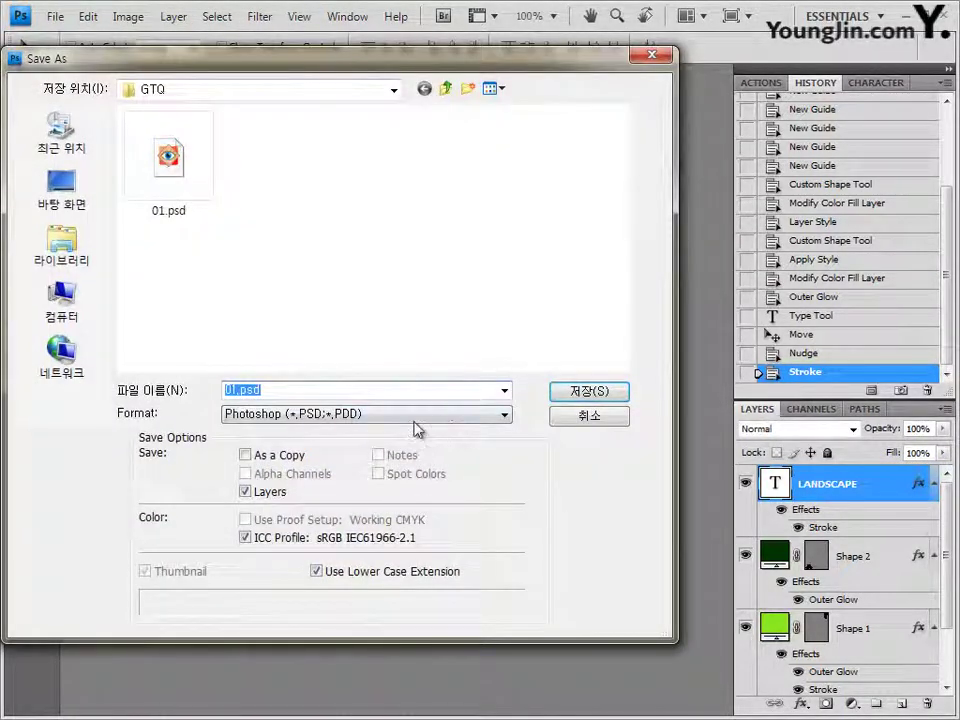
{"action": "left_click", "coordinate": [240, 413]}
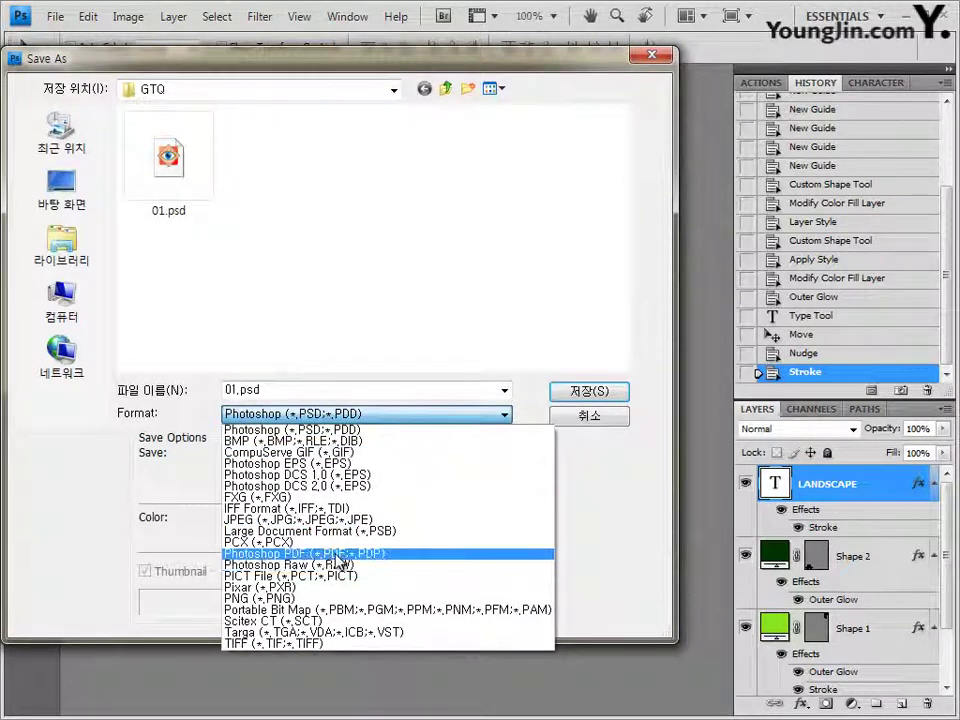
{"action": "left_click", "coordinate": [372, 522]}
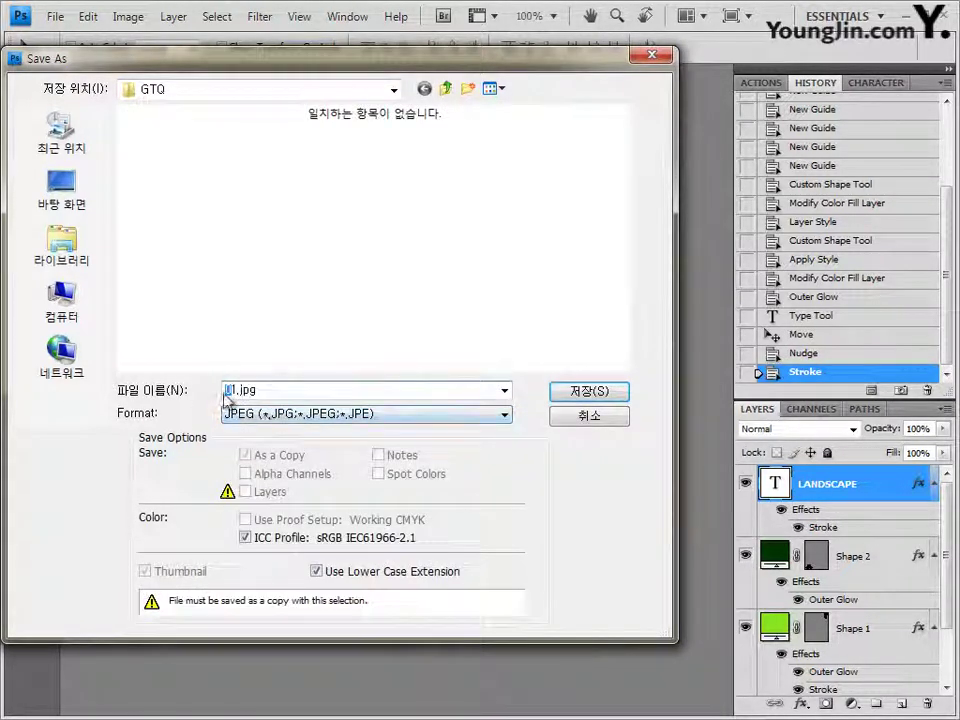
{"action": "type", "text": "0123456789-"}
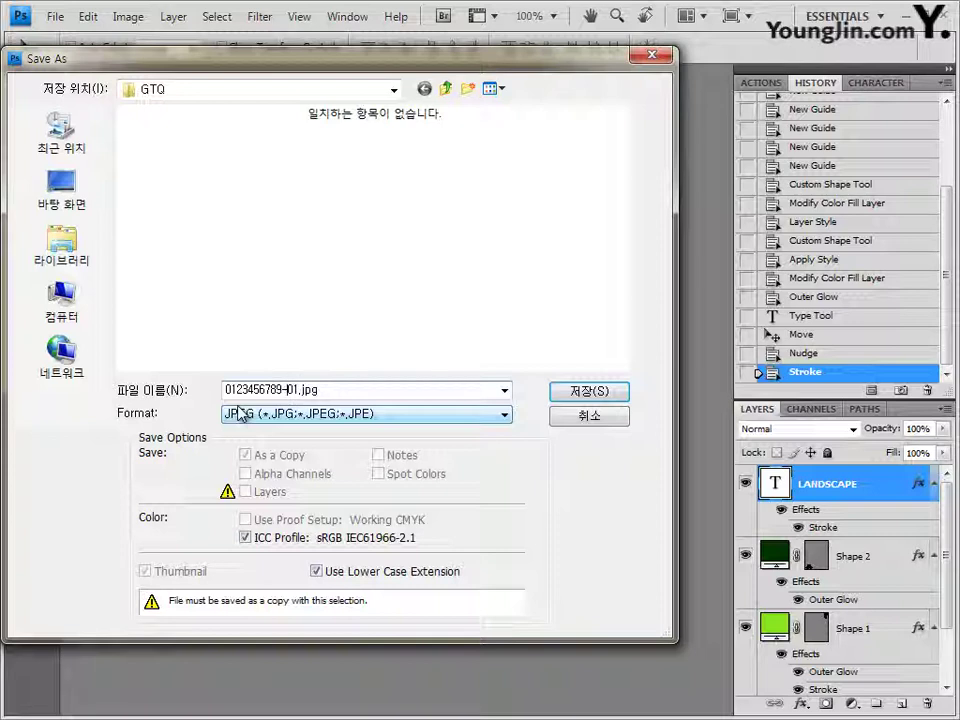
{"action": "type", "text": "홍길동"}
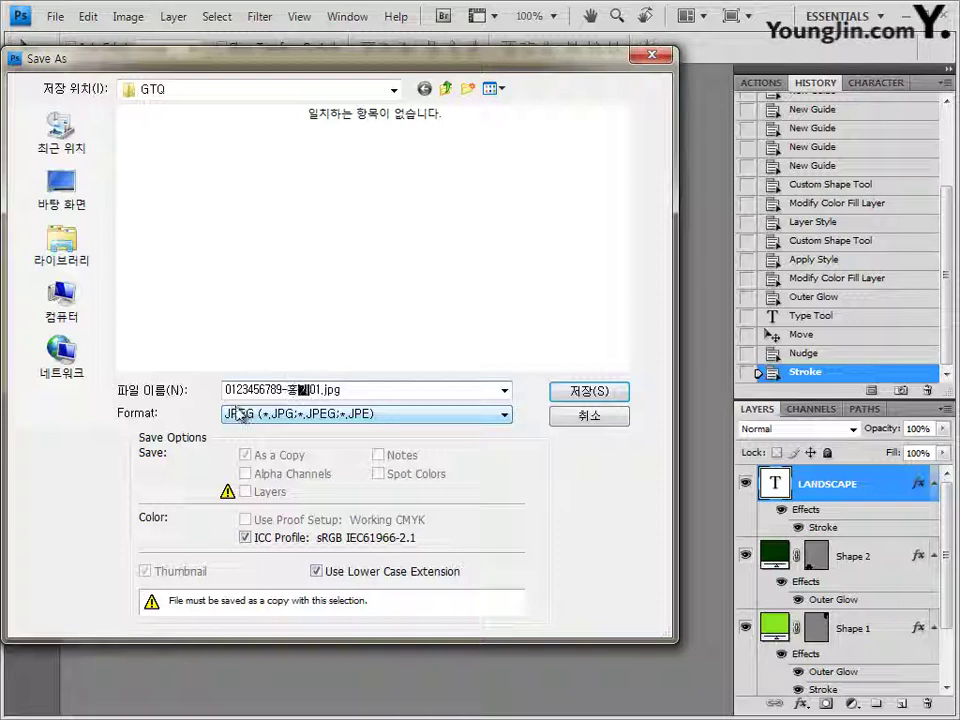
{"action": "type", "text": "-"}
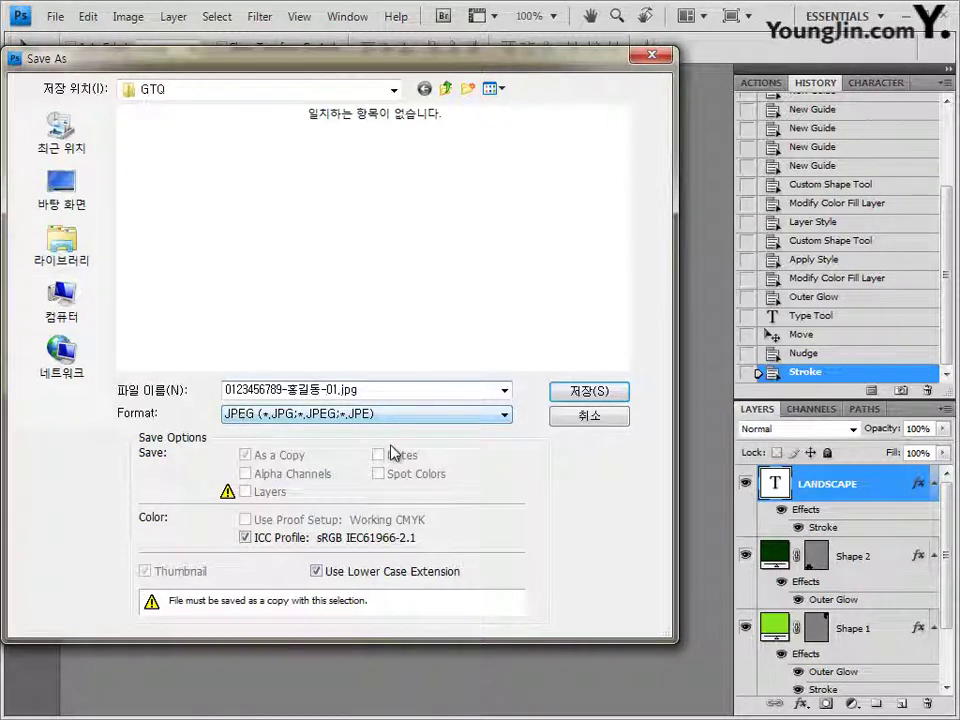
{"action": "left_click", "coordinate": [604, 400]}
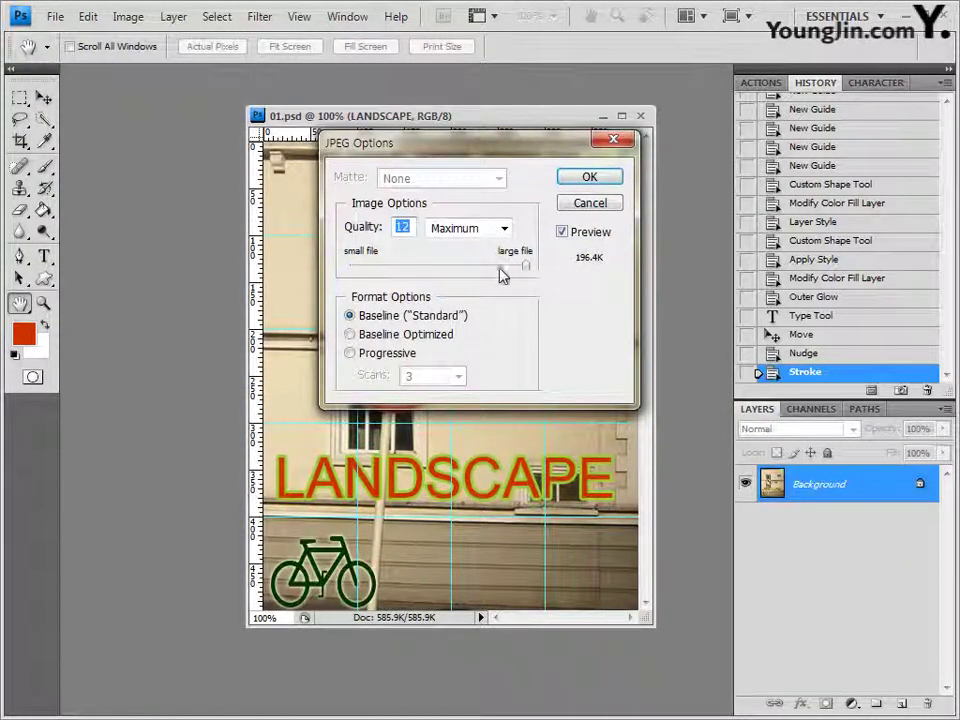
{"action": "left_click_drag", "start_coordinate": [502, 275], "coordinate": [542, 272]}
{"action": "left_click", "coordinate": [590, 178]}
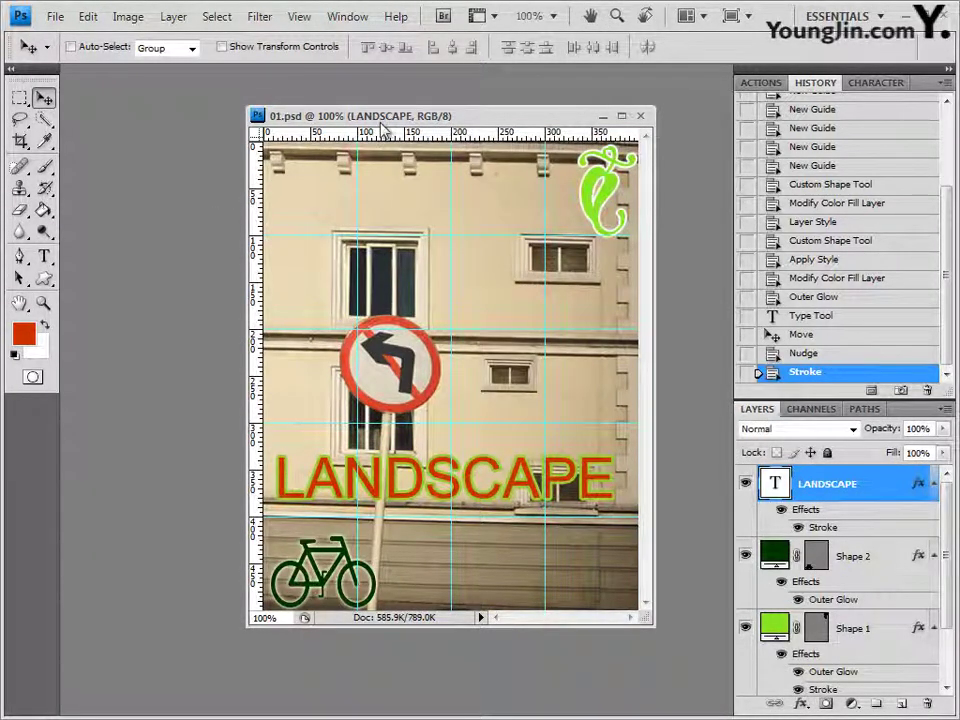
- Resize the image to 40 x 50 pixels with proportions constrained
{"action": "left_click", "coordinate": [131, 20]}
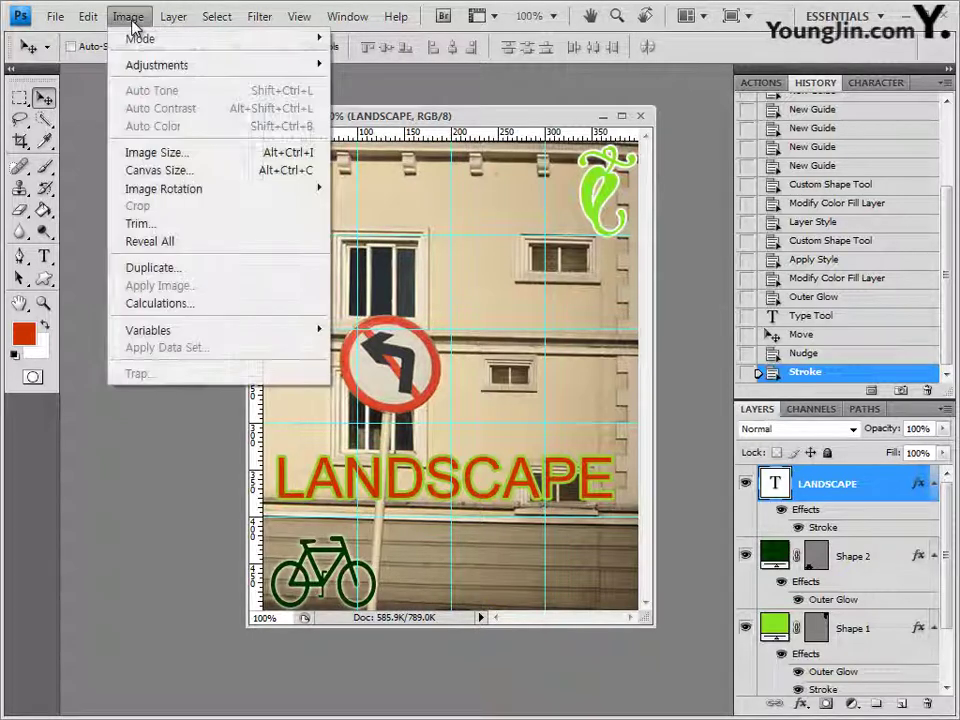
{"action": "left_click", "coordinate": [176, 153]}
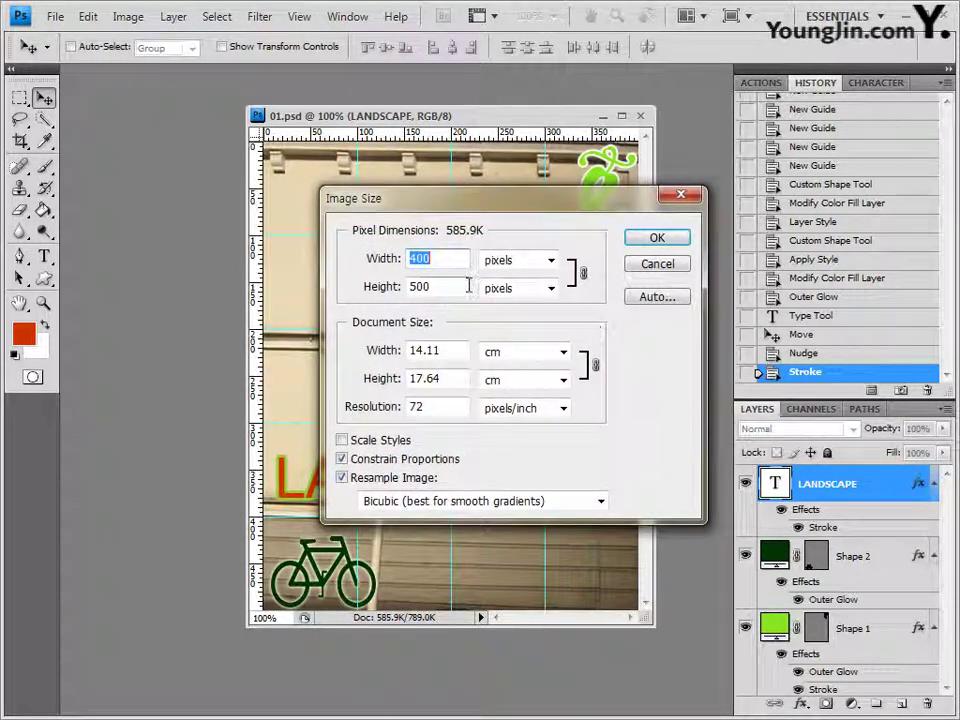
{"action": "type", "text": "40"}
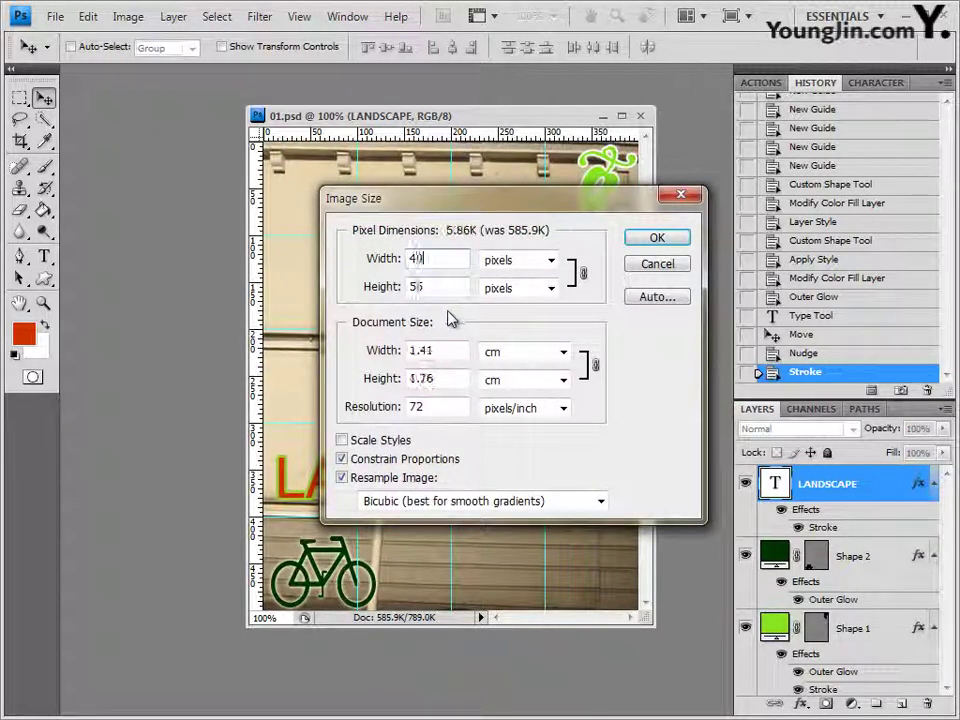
{"action": "left_click", "coordinate": [343, 441]}
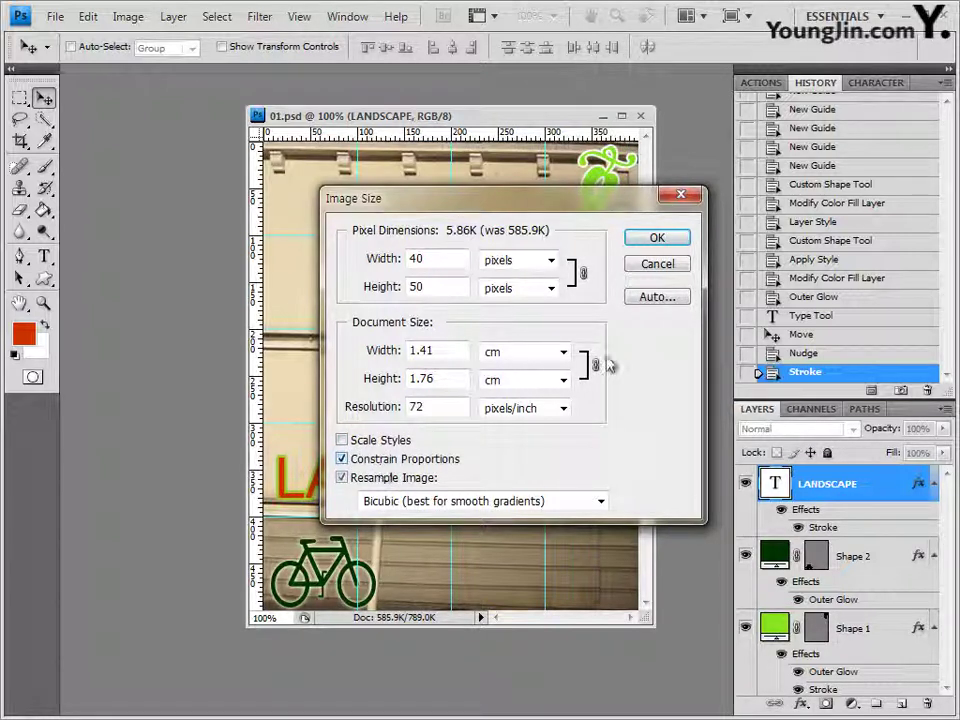
{"action": "left_click", "coordinate": [675, 241]}
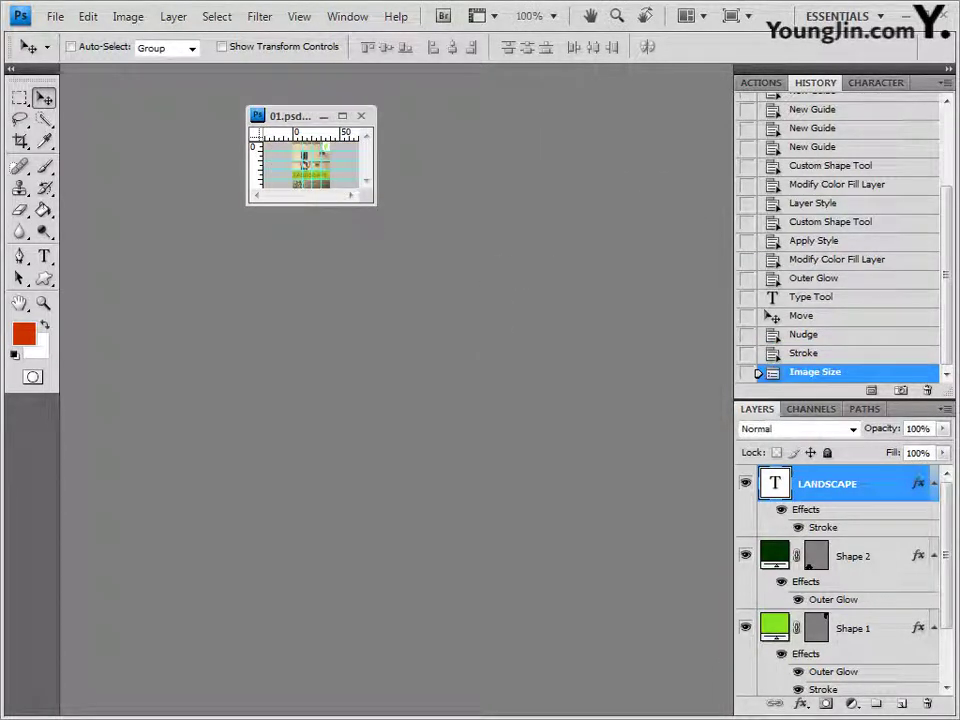
- Save the reduced image as a PSD under the JPEG's base name in the GTQ folder with Maximize compatibility on, and close it
{"action": "left_click", "coordinate": [55, 16]}
{"action": "left_click", "coordinate": [109, 268]}
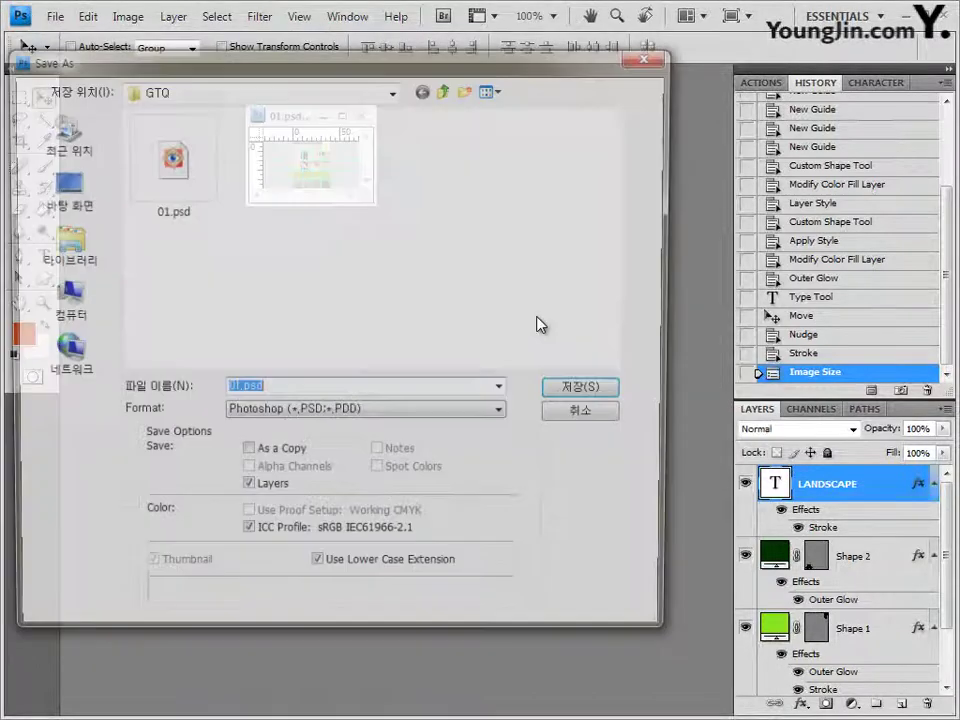
{"action": "left_click", "coordinate": [366, 413]}
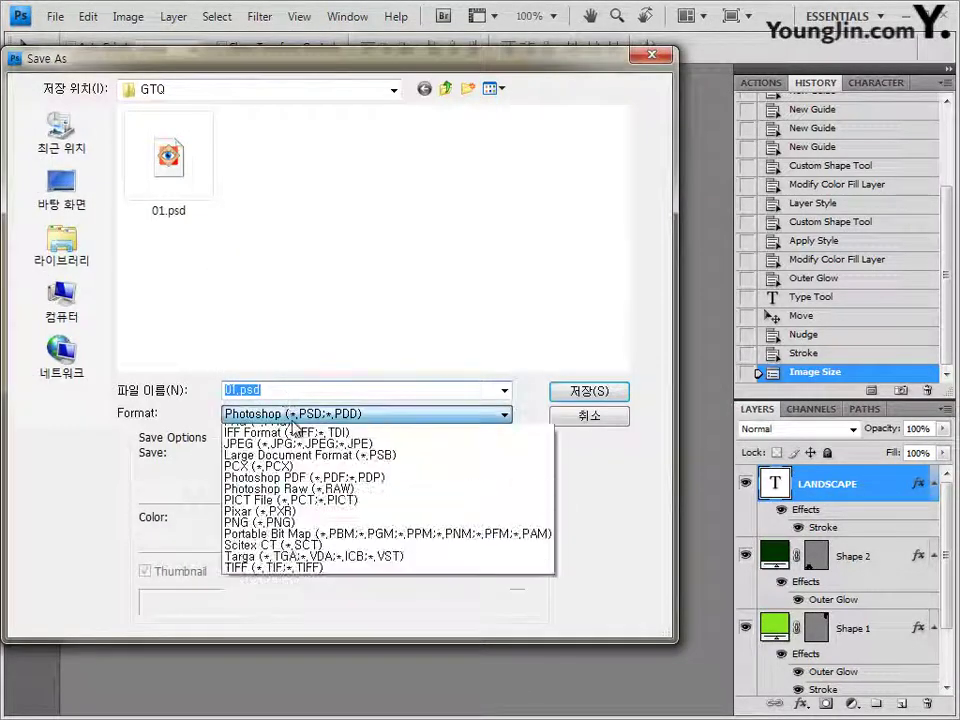
{"action": "left_click", "coordinate": [336, 530]}
{"action": "left_click", "coordinate": [178, 186]}
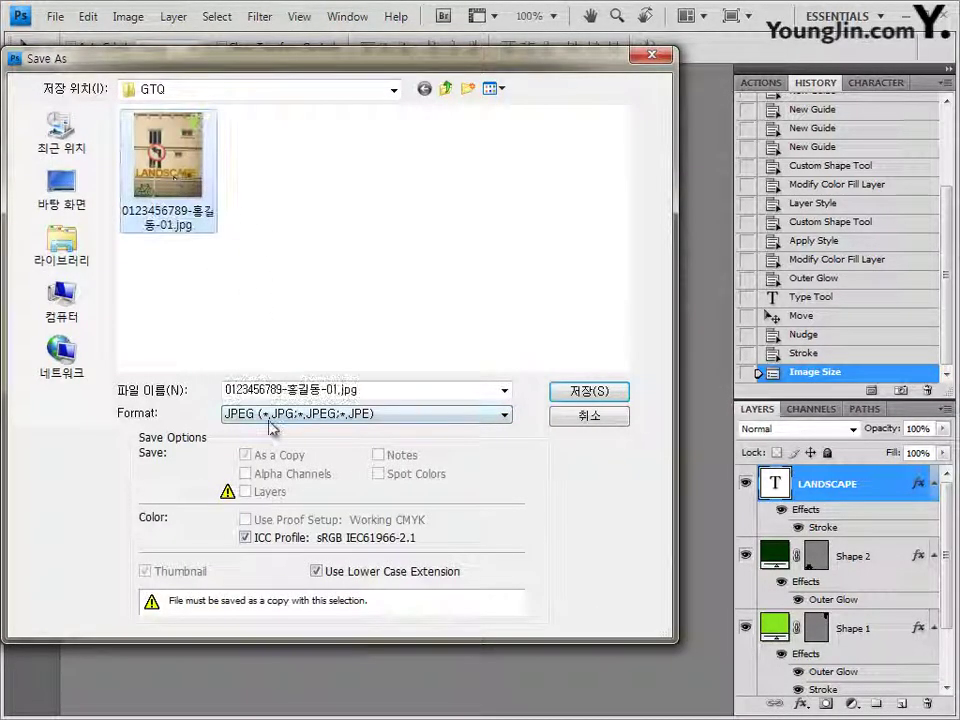
{"action": "left_click", "coordinate": [310, 413]}
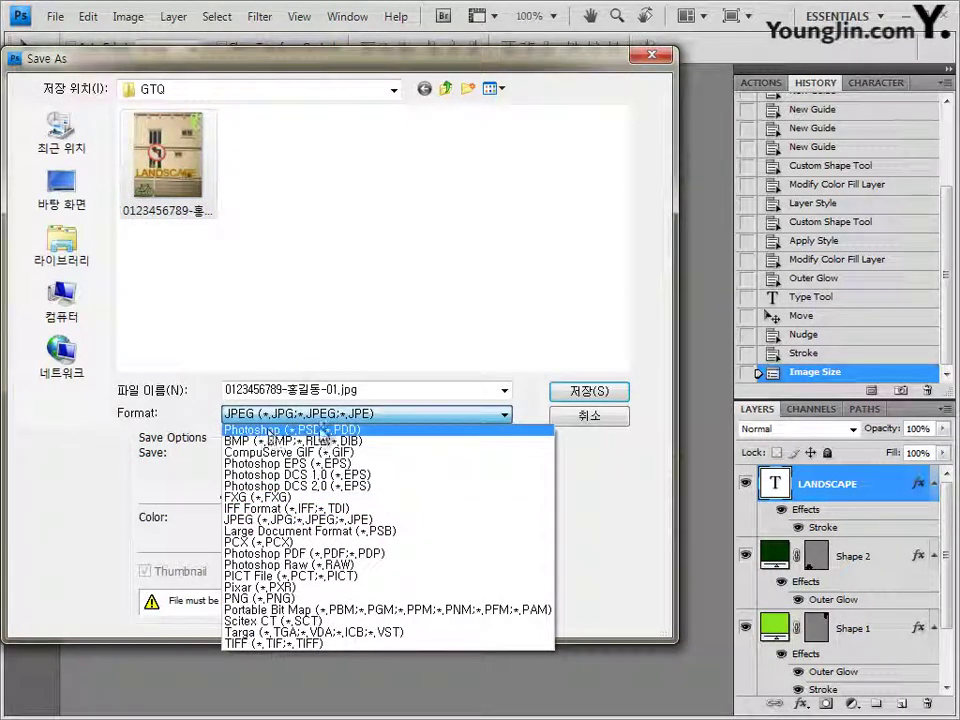
{"action": "left_click", "coordinate": [268, 430]}
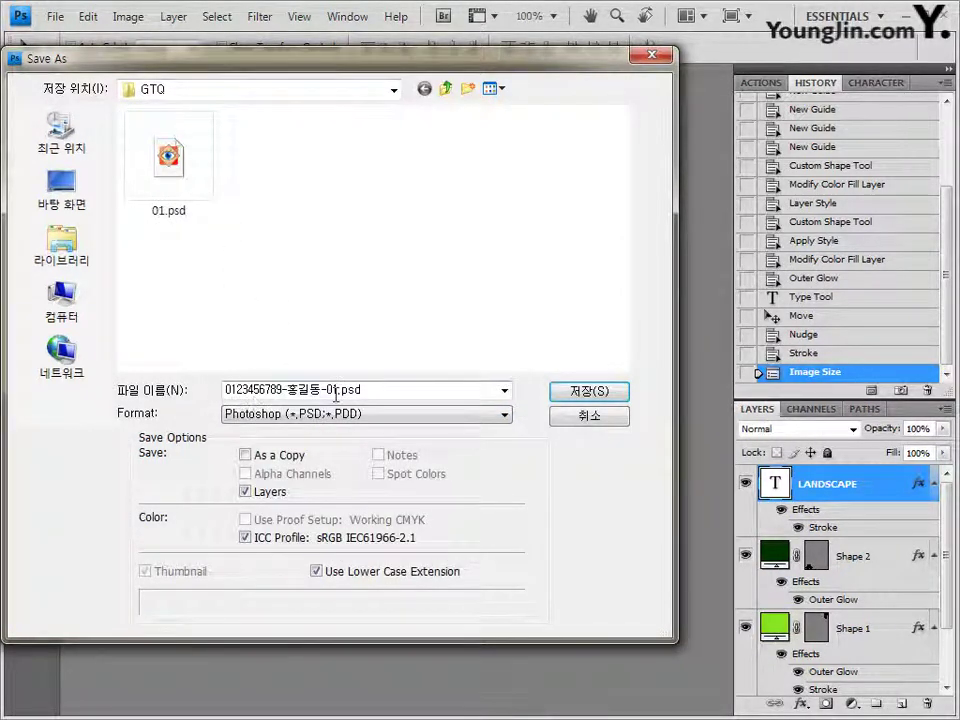
{"action": "left_click", "coordinate": [589, 396]}
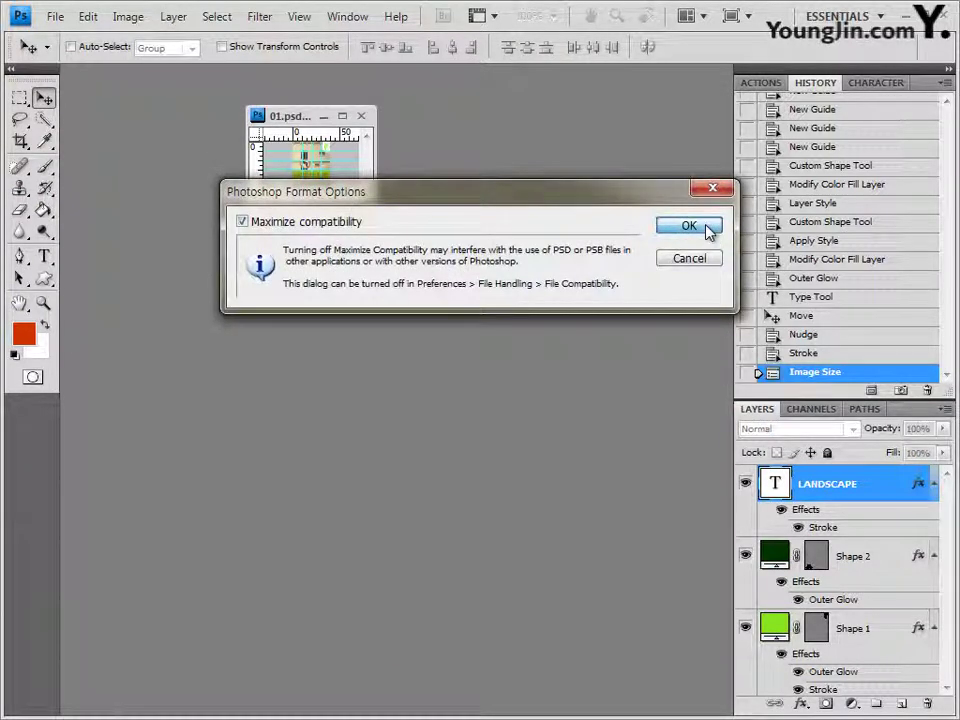
{"action": "left_click", "coordinate": [689, 226]}
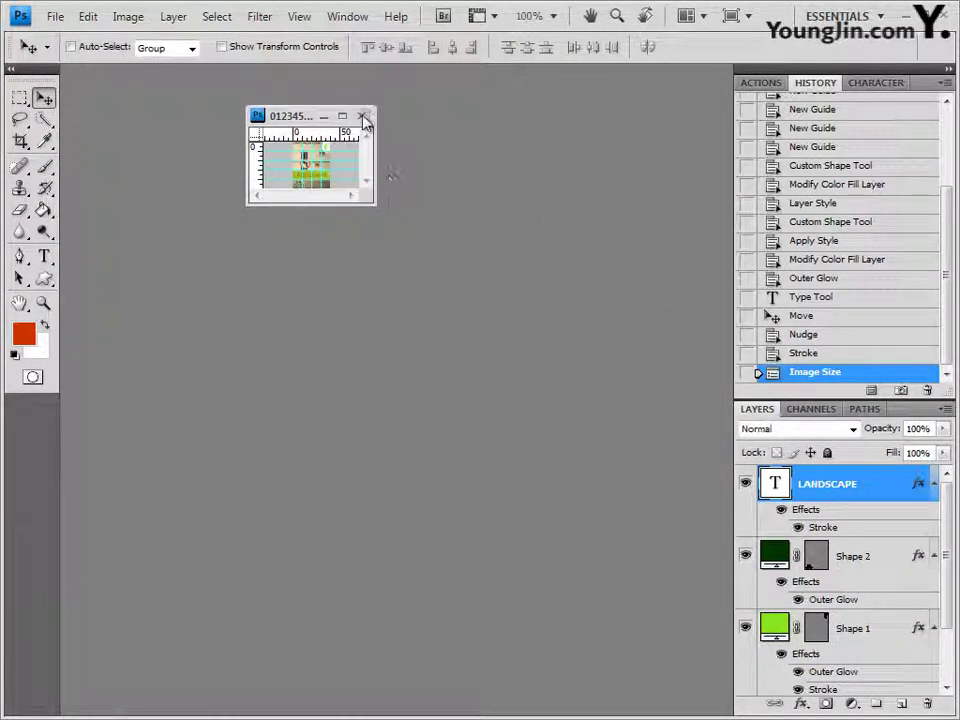
{"action": "left_click", "coordinate": [363, 117]}
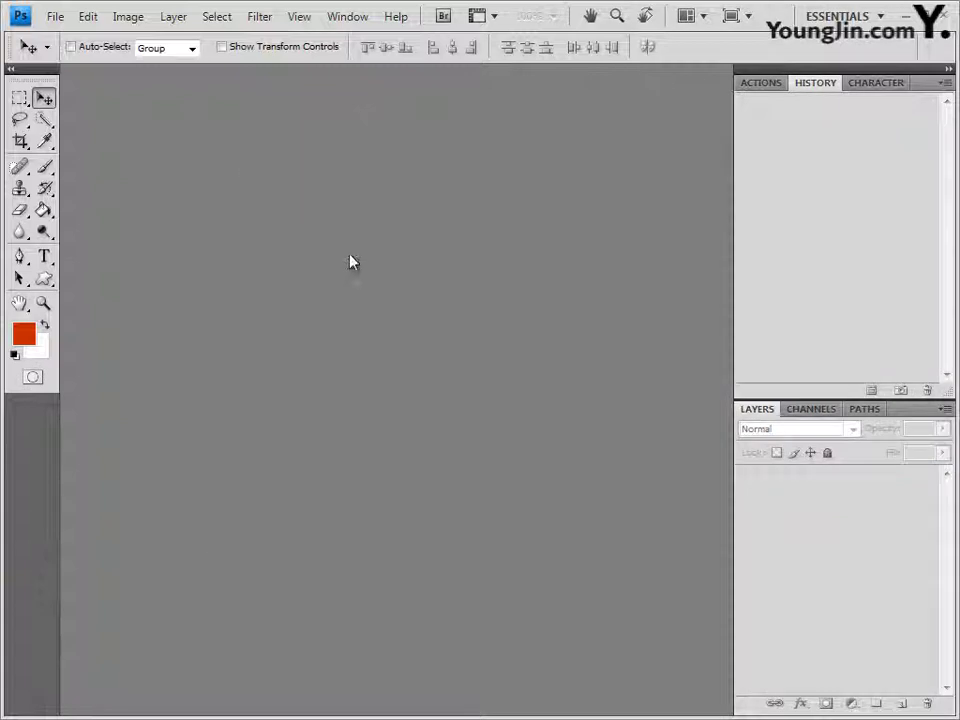
- Check the previews and details of 01.psd and the submission JPEG and PSD in the GTQ folder without opening them
{"action": "double_click", "coordinate": [250, 203]}
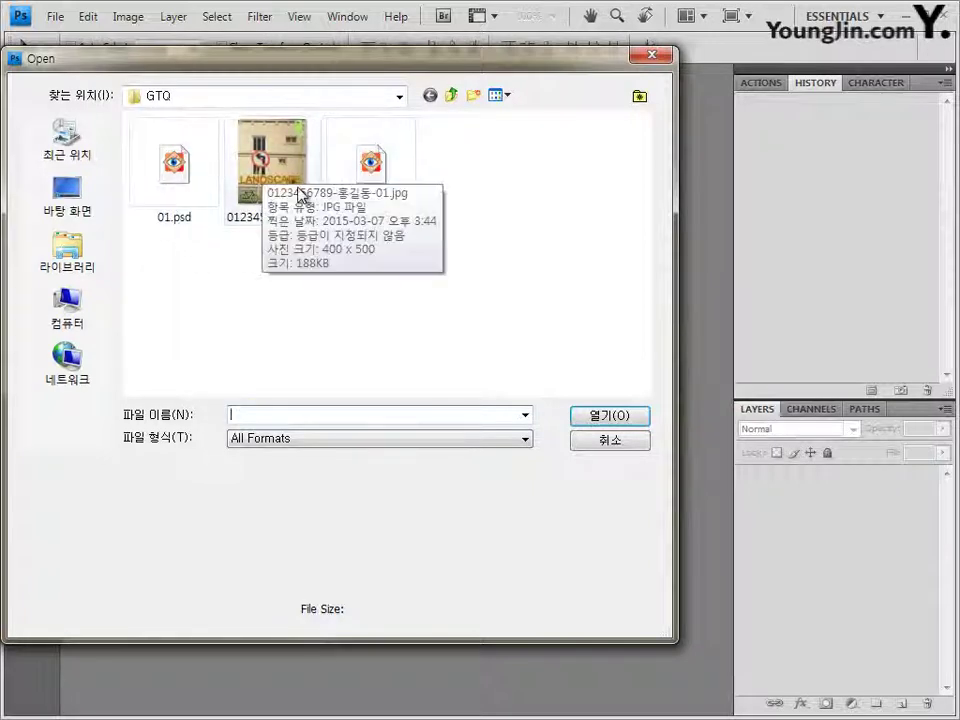
{"action": "left_click", "coordinate": [180, 168]}
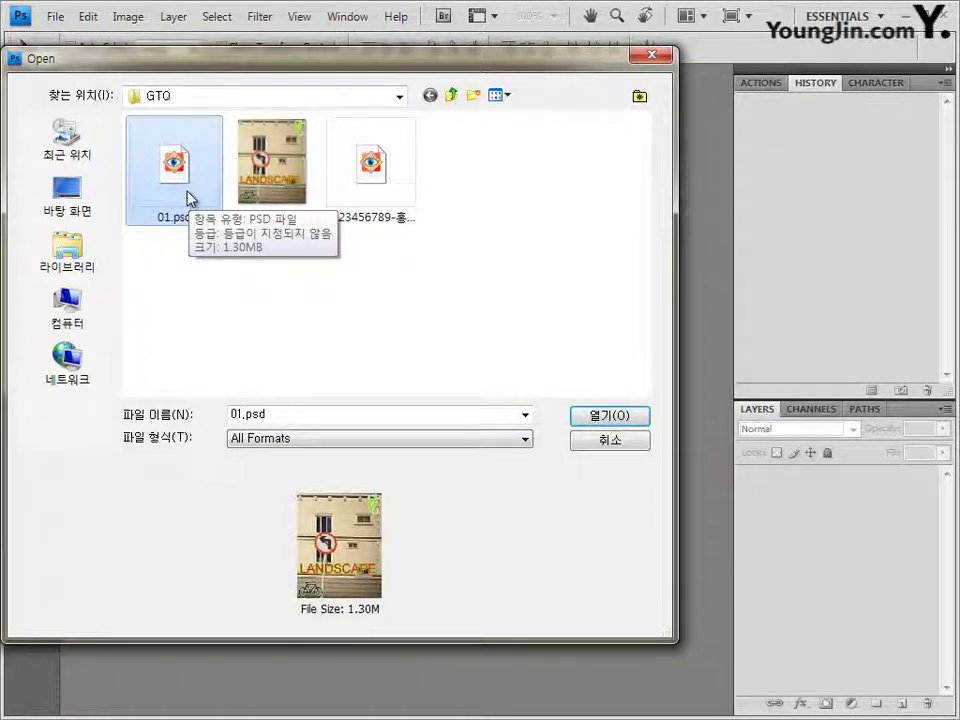
{"action": "left_click", "coordinate": [302, 195]}
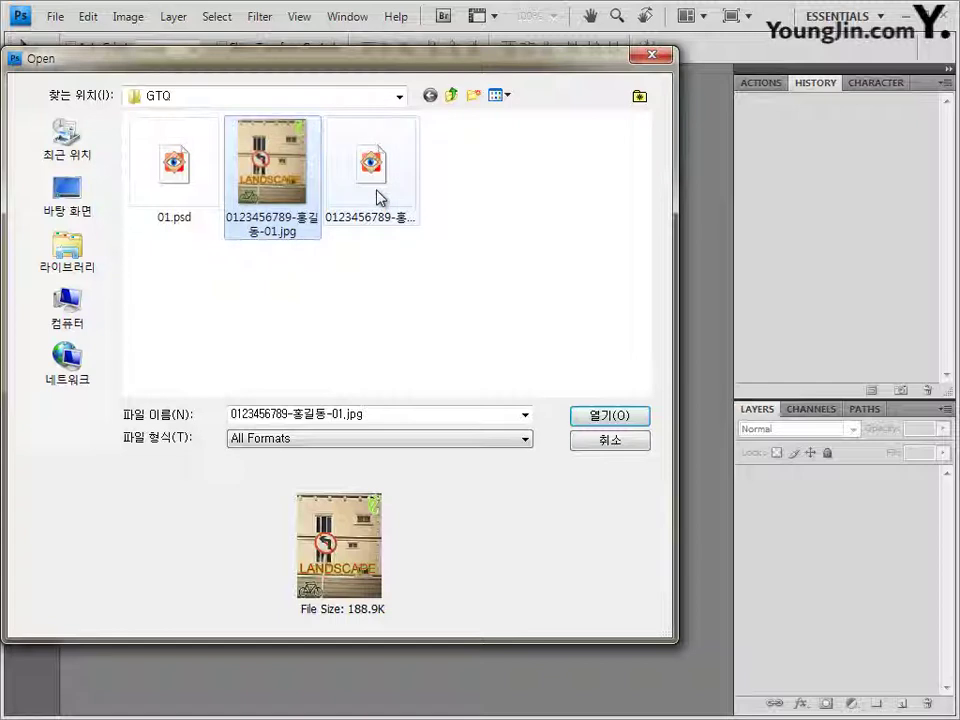
{"action": "left_click", "coordinate": [377, 197]}
{"action": "left_click", "coordinate": [288, 186]}
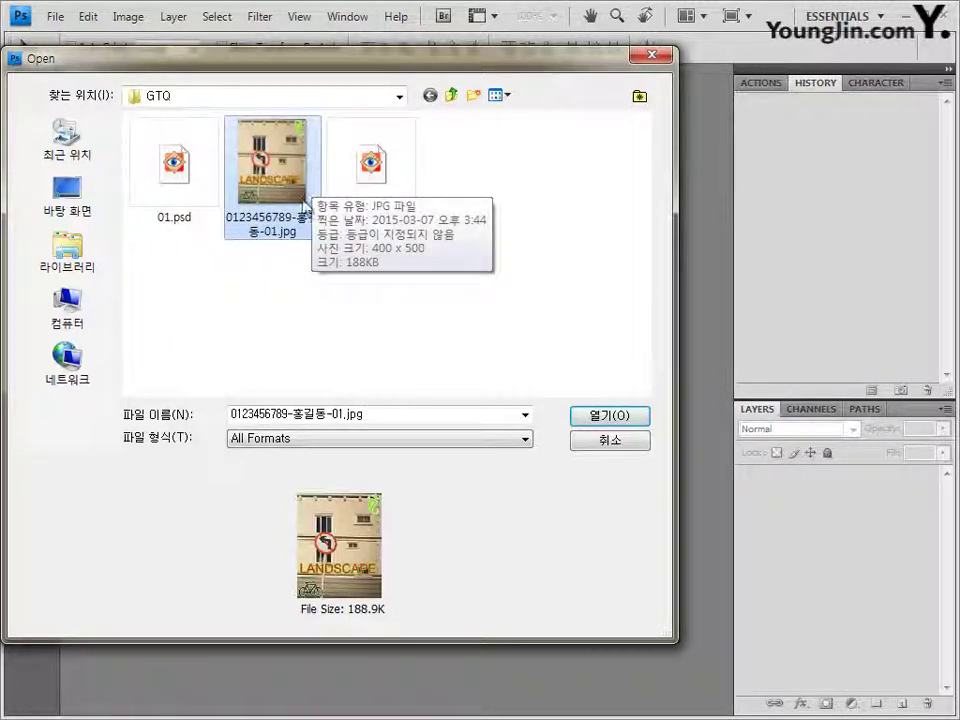
{"action": "left_click", "coordinate": [378, 193]}
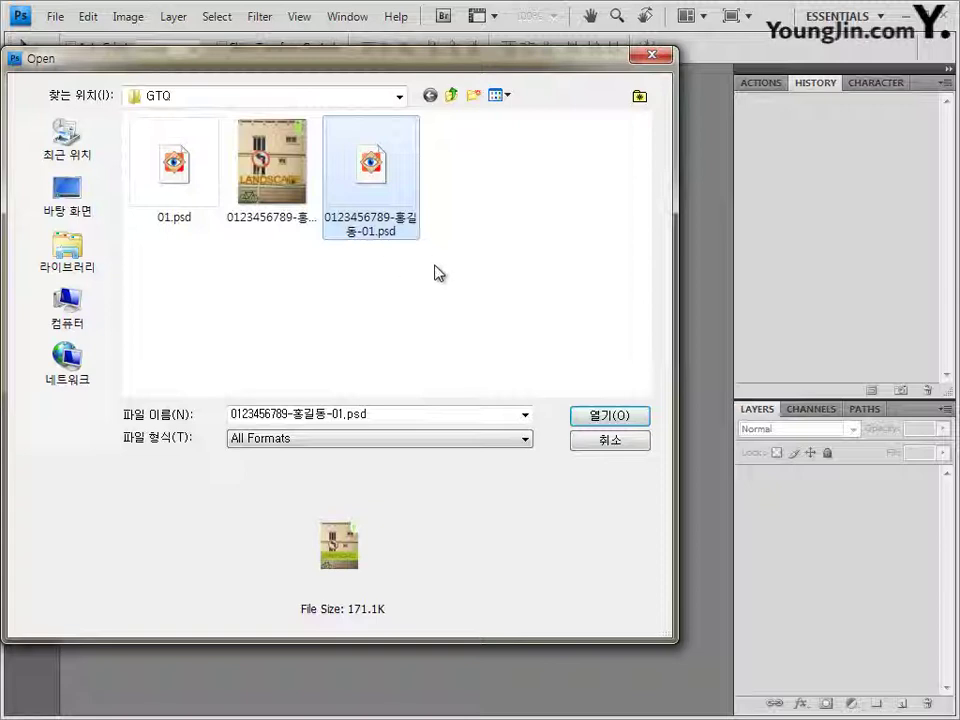
{"action": "left_click_drag", "start_coordinate": [461, 268], "coordinate": [300, 168]}
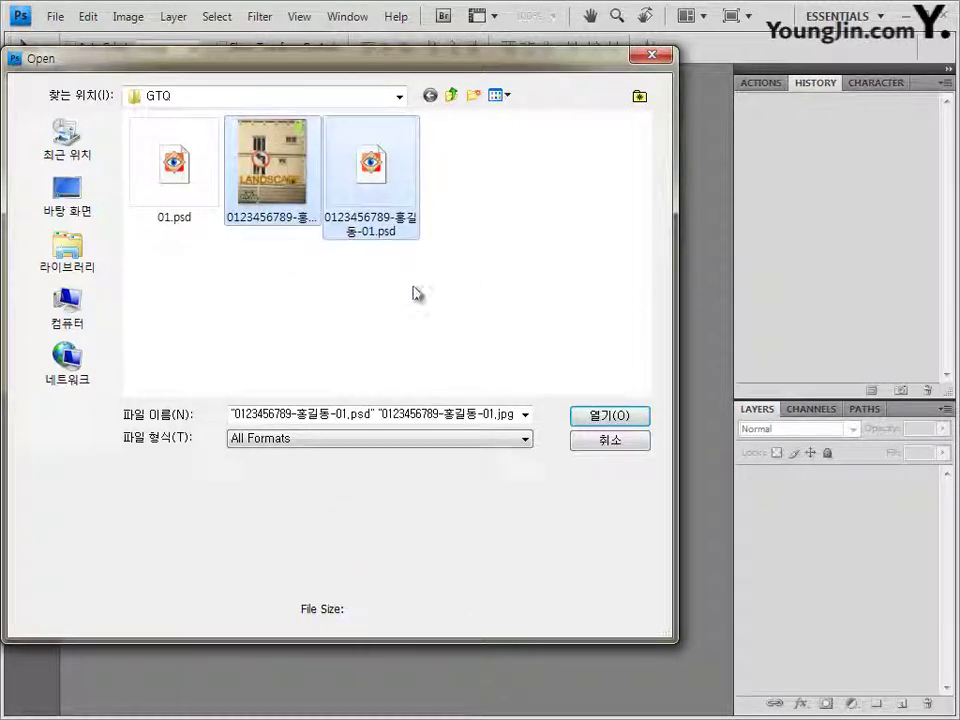
{"action": "left_click", "coordinate": [629, 448]}
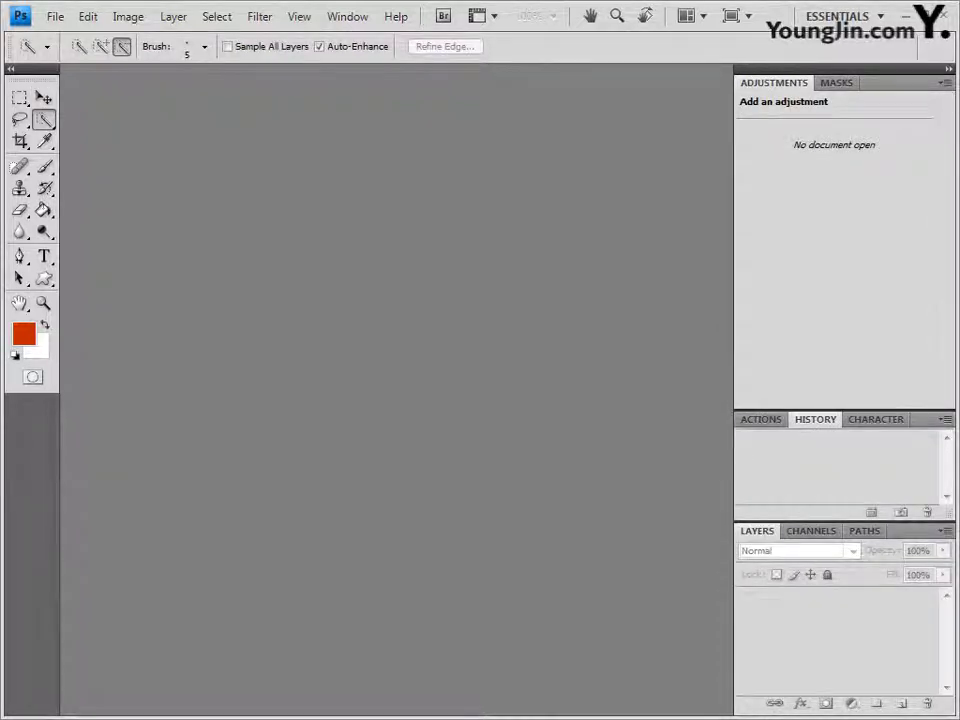
- Create a new 400 x 500 pixel document at 72 pixels/inch in 8-bit RGB Color with a white background
{"action": "key", "text": "ctrl+n"}
{"action": "left_click_drag", "start_coordinate": [546, 189], "coordinate": [536, 160]}
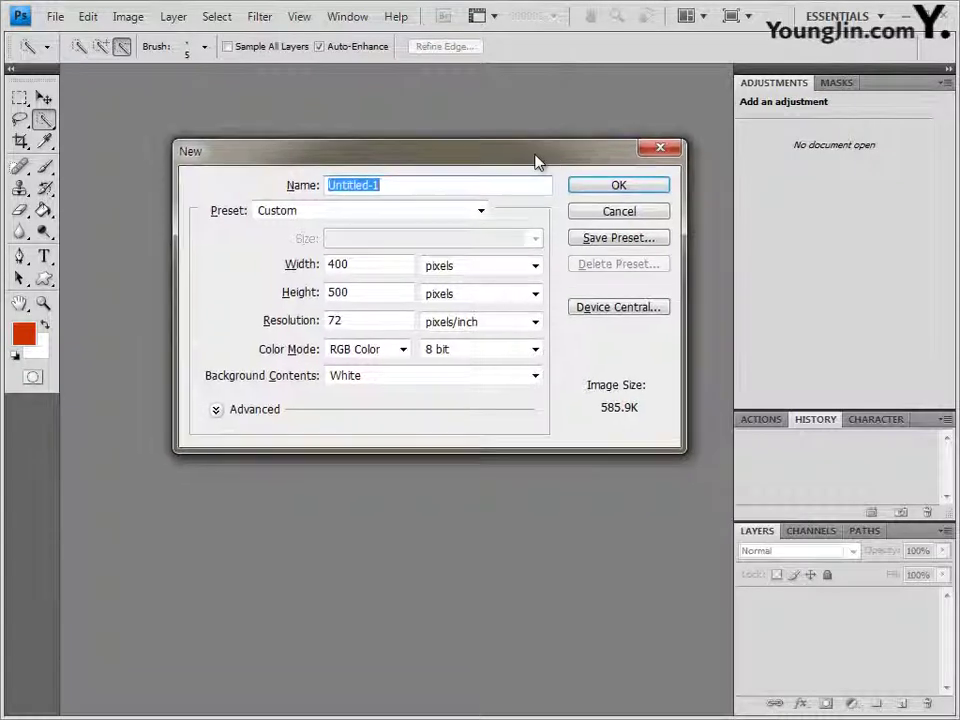
{"action": "double_click", "coordinate": [366, 264]}
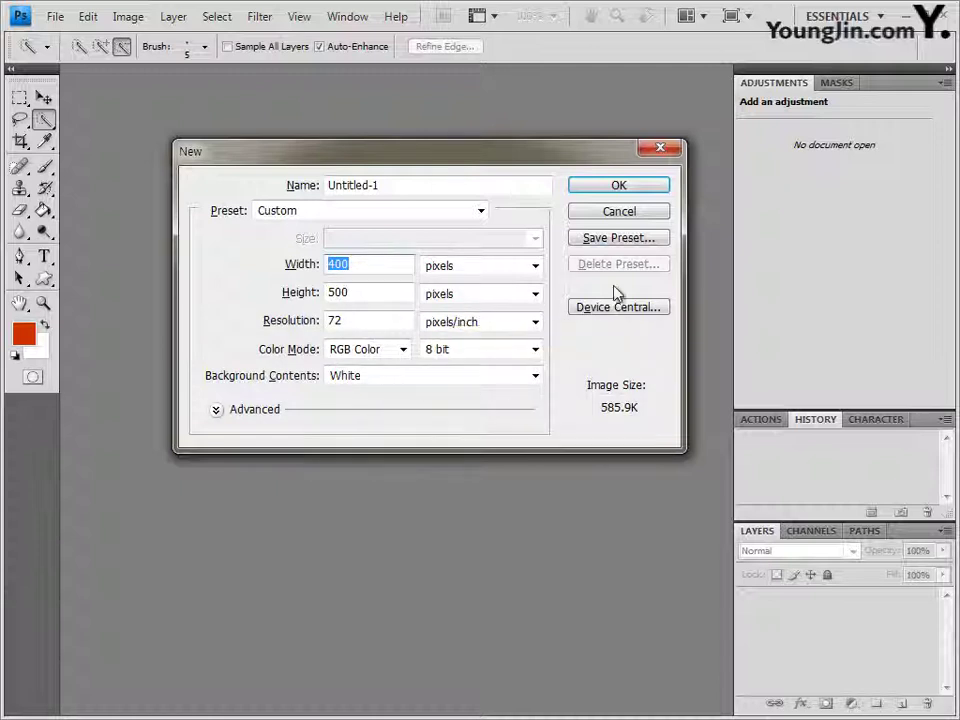
{"action": "left_click", "coordinate": [646, 190]}
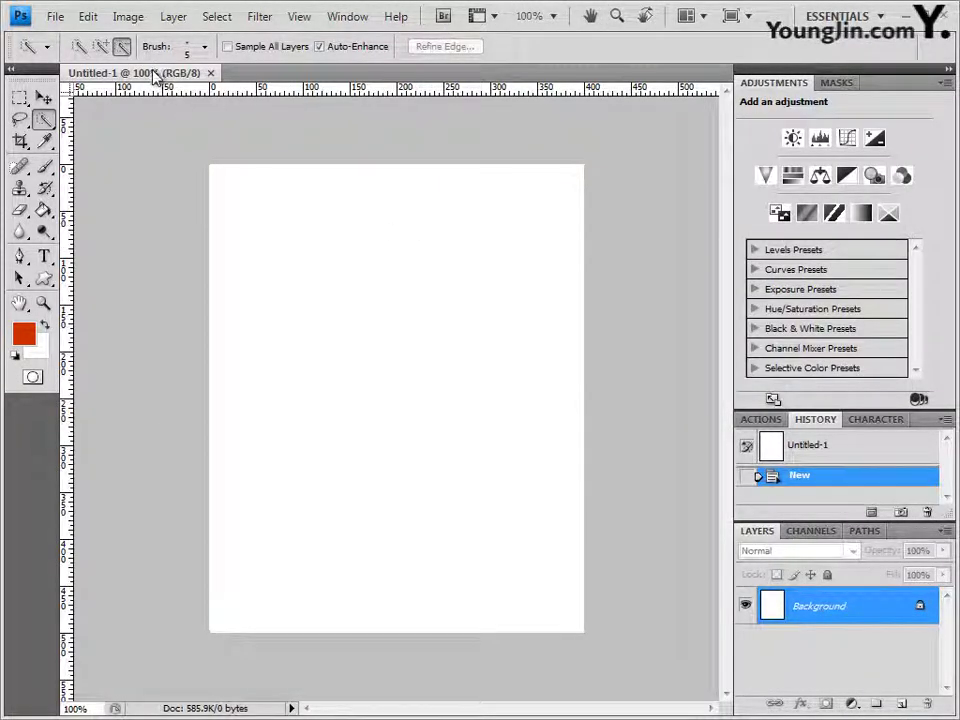
- Undock the blank document into a floating window in the workspace and activate the Move tool
{"action": "left_click_drag", "start_coordinate": [155, 77], "coordinate": [201, 111]}
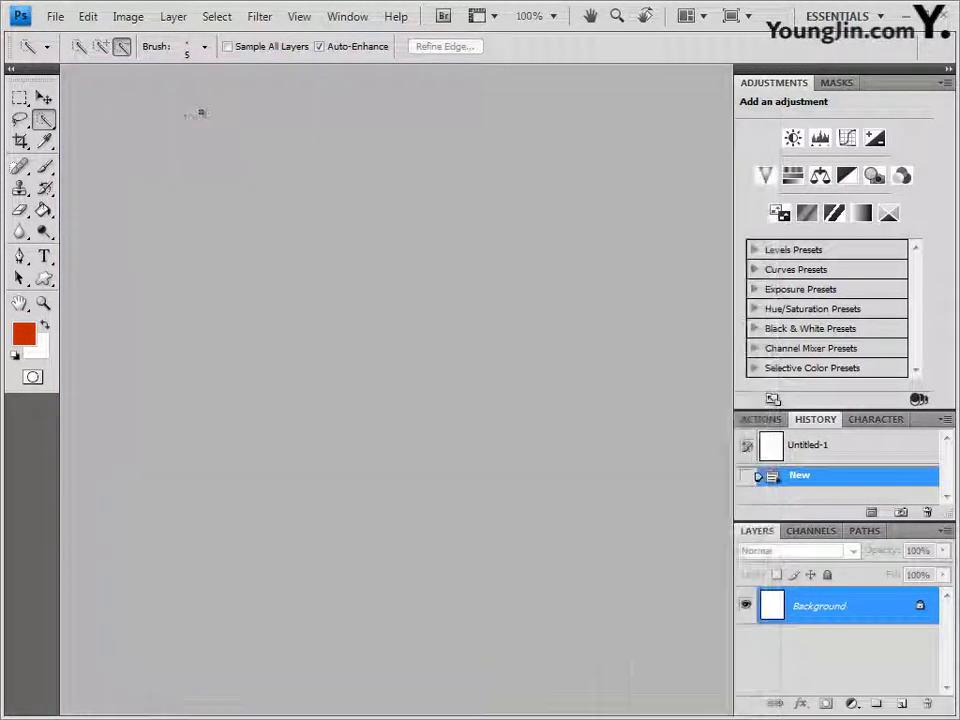
{"action": "left_click_drag", "start_coordinate": [261, 86], "coordinate": [362, 101]}
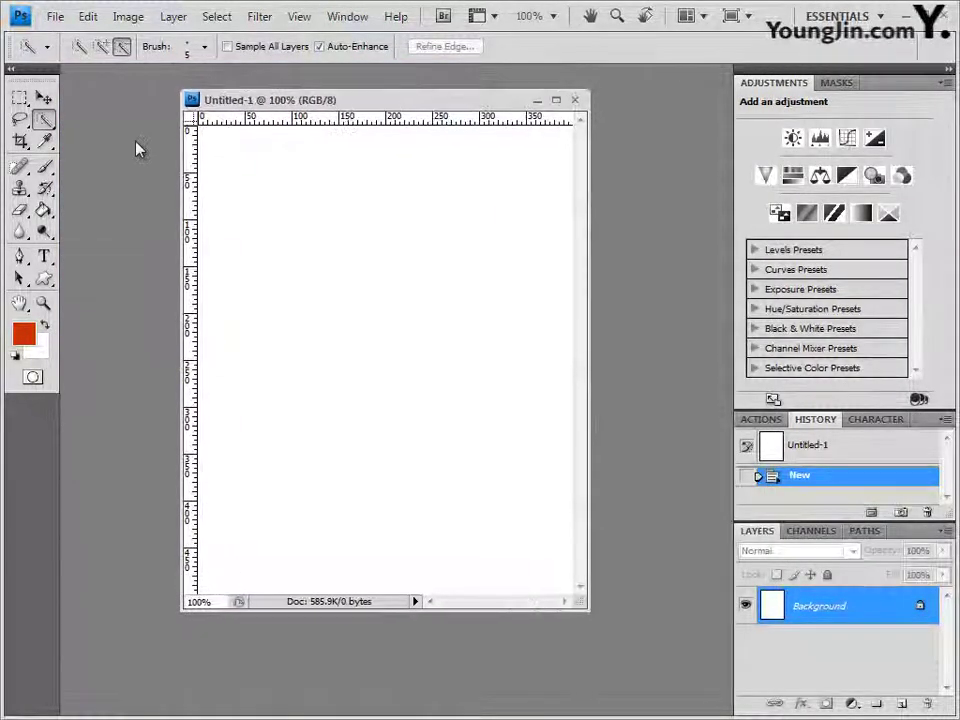
{"action": "left_click", "coordinate": [43, 97]}
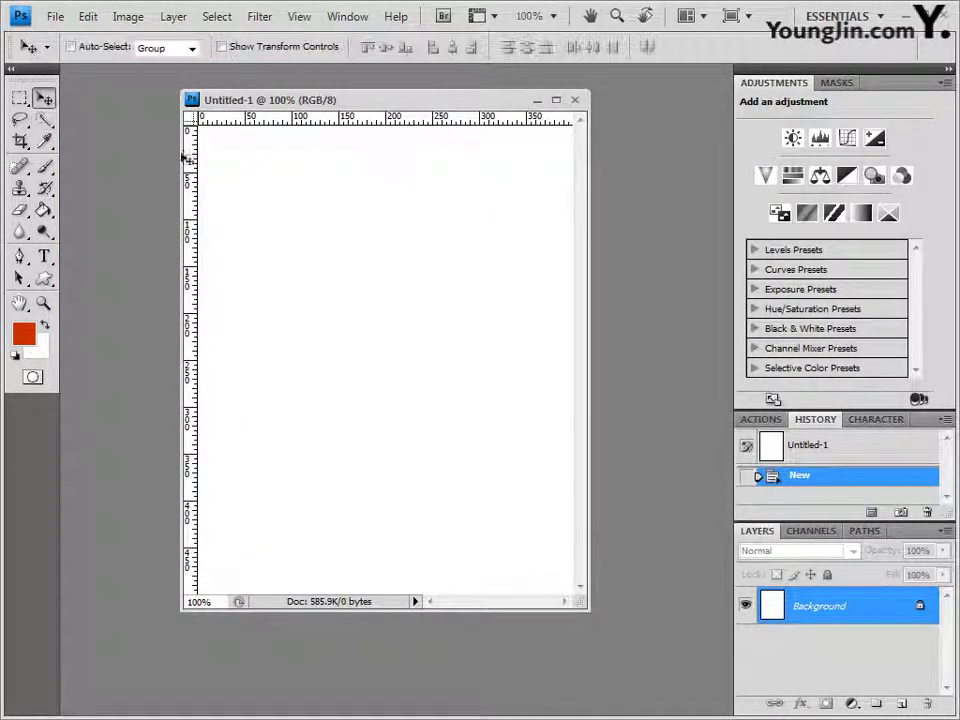
- Check the ruler unit options without changing them, and place a vertical guide at 100 px in the blank document
{"action": "right_click", "coordinate": [274, 120]}
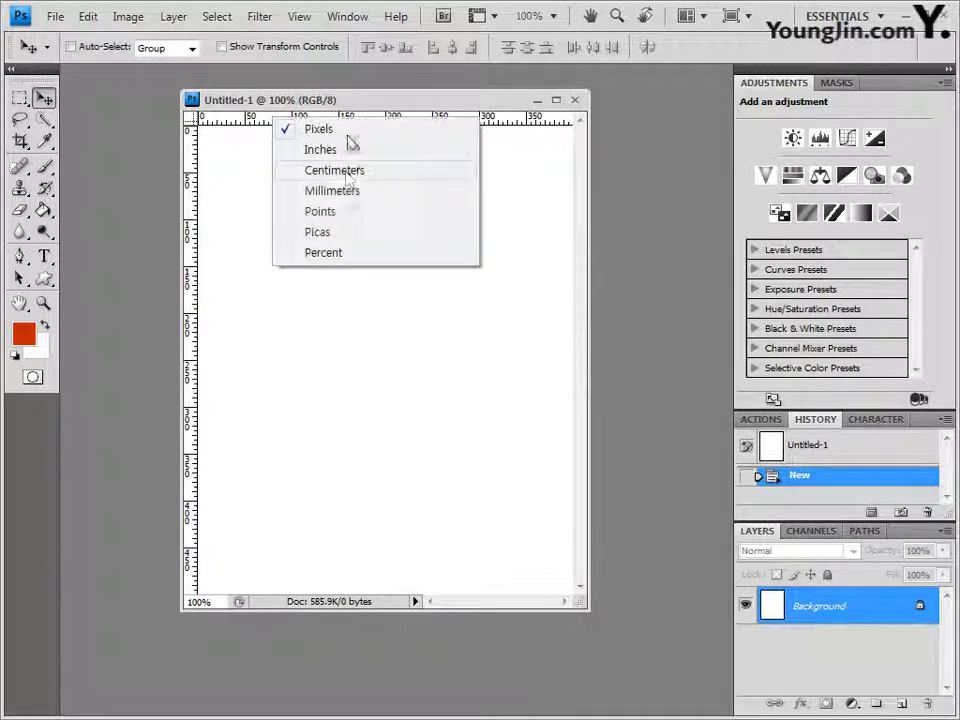
{"action": "left_click", "coordinate": [394, 102]}
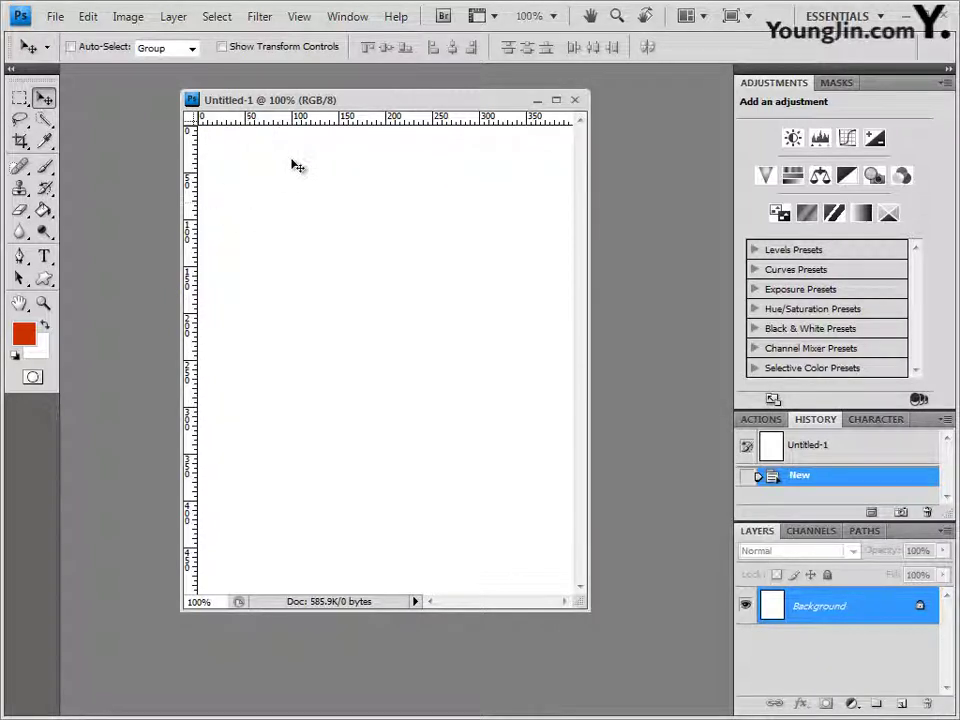
{"action": "left_click", "coordinate": [300, 17]}
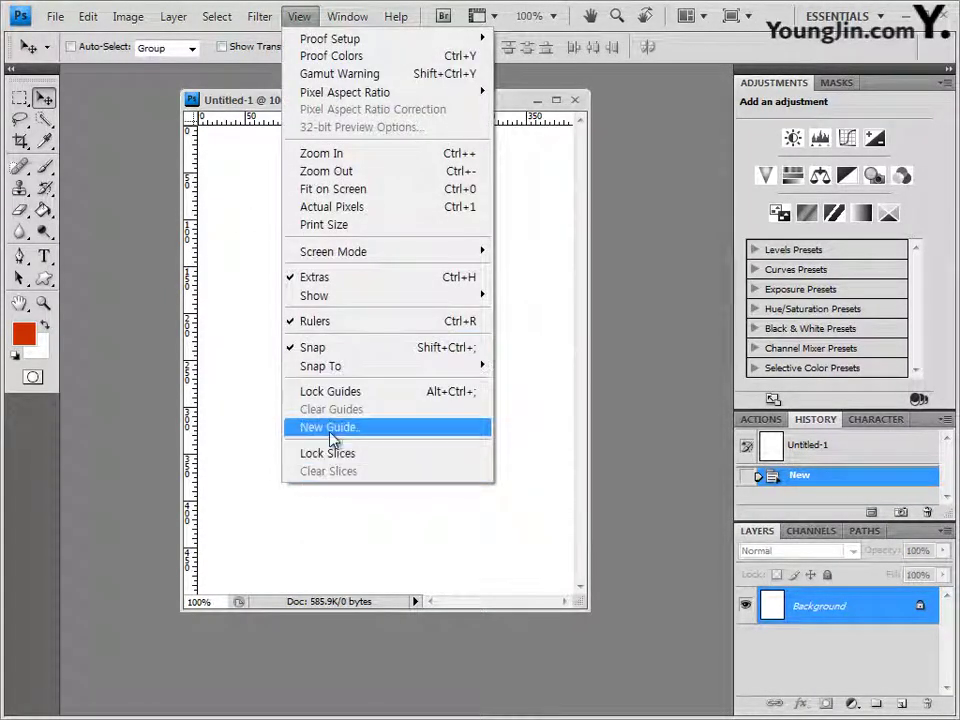
{"action": "left_click", "coordinate": [330, 427]}
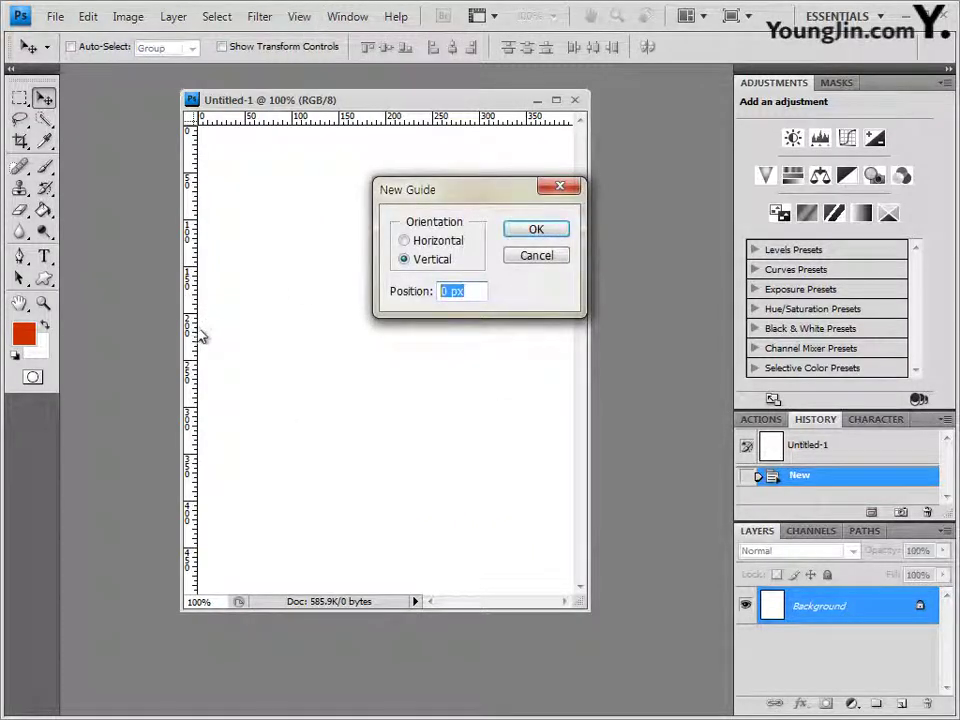
{"action": "type", "text": "100"}
{"action": "key", "text": "Return"}
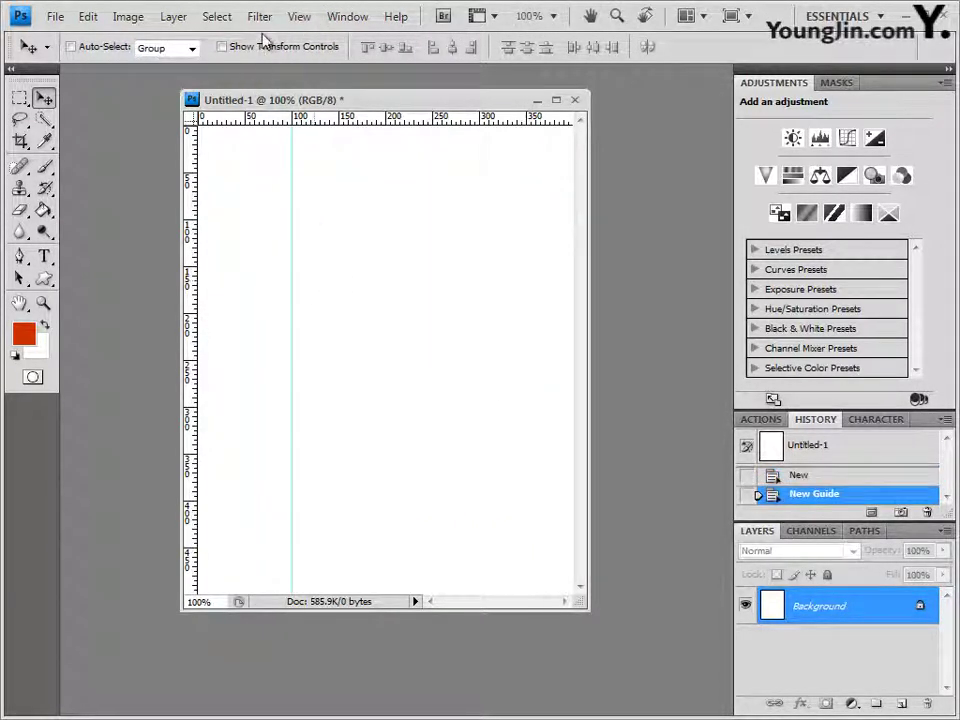
- Place a horizontal guide at 100 px
{"action": "left_click", "coordinate": [302, 18]}
{"action": "left_click", "coordinate": [337, 432]}
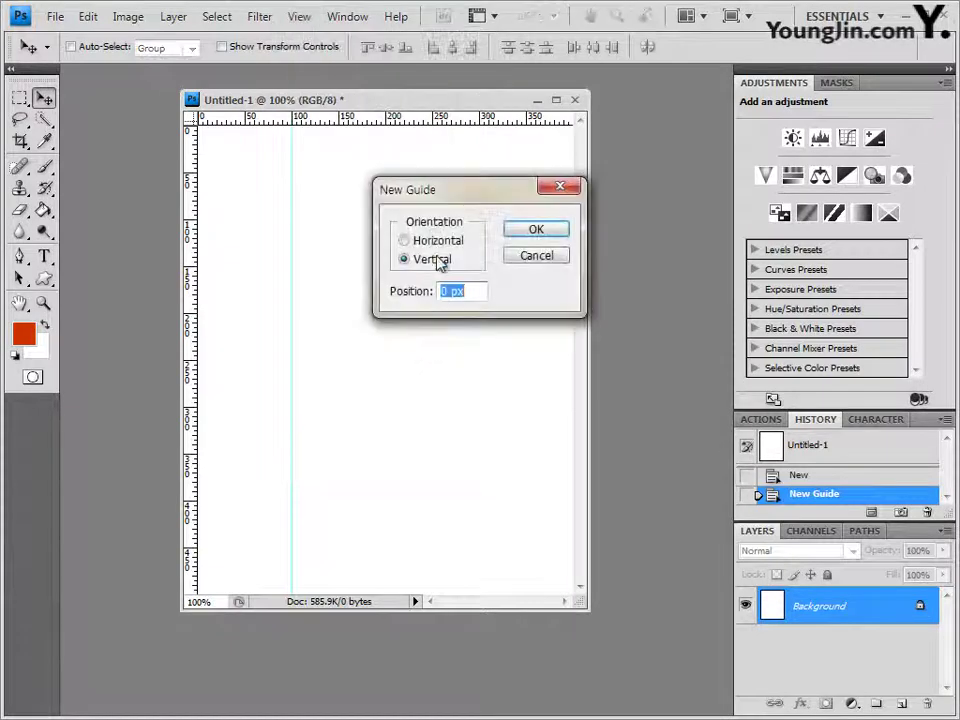
{"action": "left_click", "coordinate": [432, 240]}
{"action": "left_click", "coordinate": [442, 291]}
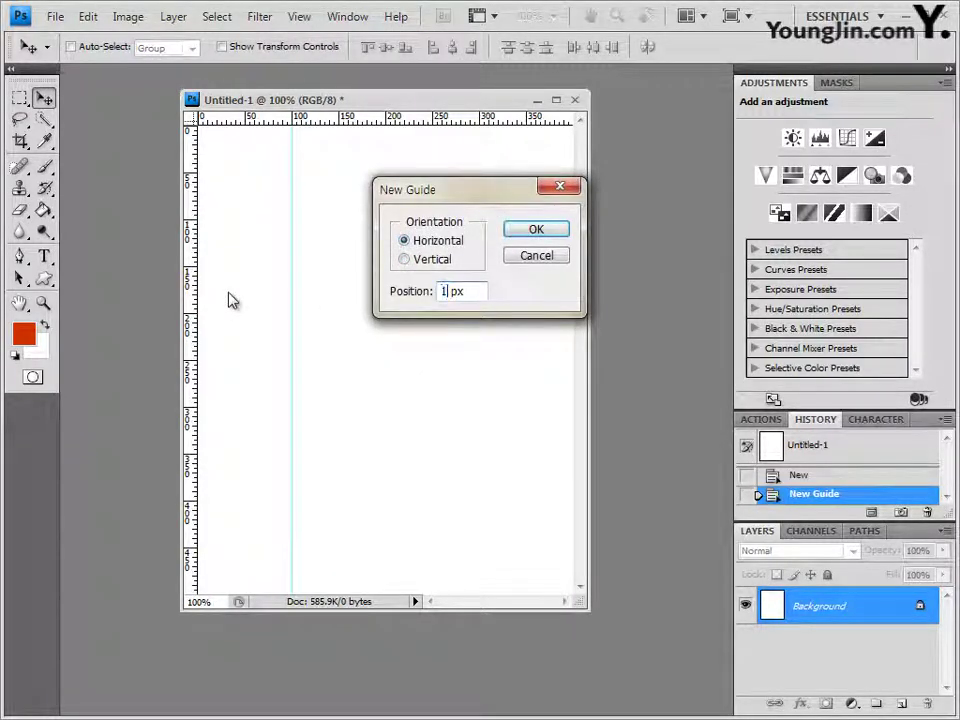
{"action": "type", "text": "100"}
{"action": "key", "text": "Return"}
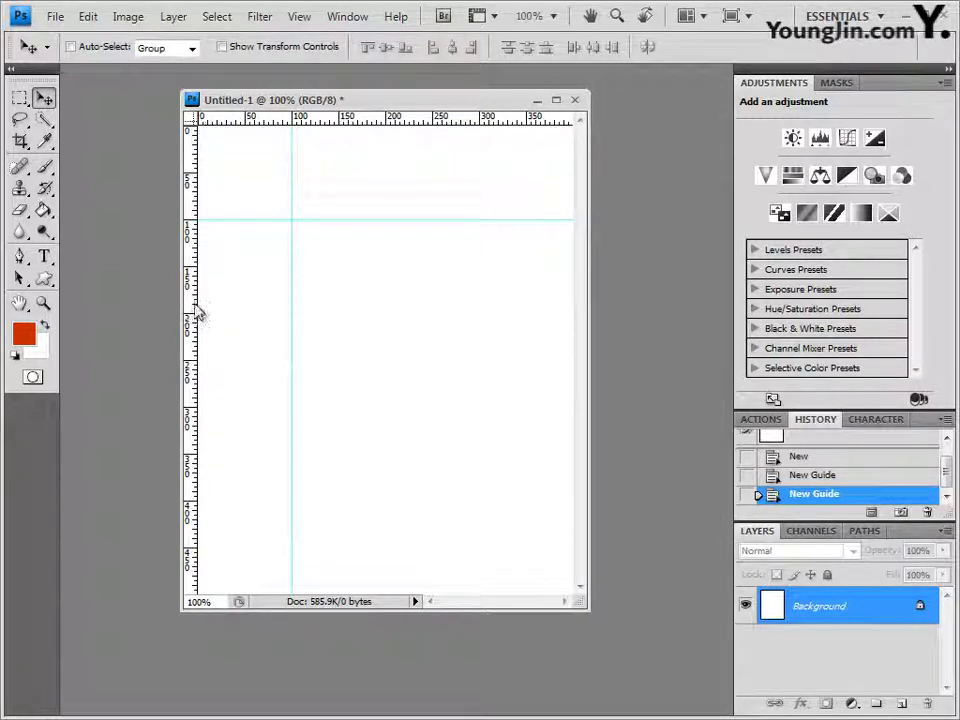
- Complete the 100-pixel grid with vertical guides at about 200 and 300 px and horizontal guides at about 200, 300 and 400 px
{"action": "left_click_drag", "start_coordinate": [193, 313], "coordinate": [385, 311]}
{"action": "left_click_drag", "start_coordinate": [190, 337], "coordinate": [470, 325]}
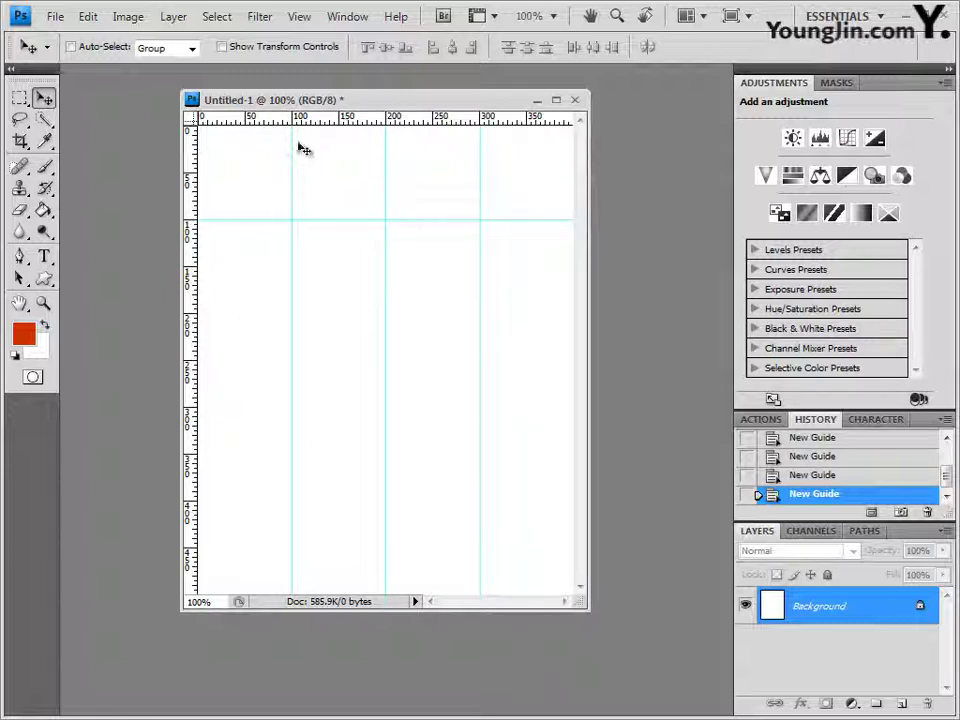
{"action": "left_click_drag", "start_coordinate": [317, 121], "coordinate": [317, 313]}
{"action": "left_click_drag", "start_coordinate": [377, 121], "coordinate": [360, 405]}
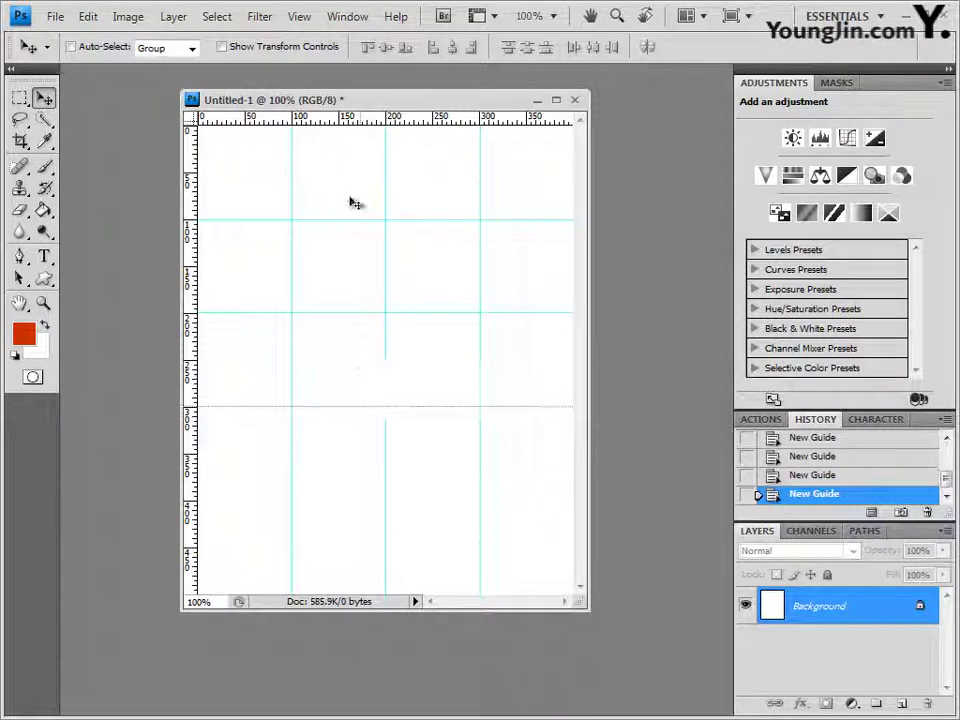
{"action": "mouse_move", "coordinate": [345, 121]}
{"action": "left_mouse_down"}
{"action": "mouse_move", "coordinate": [330, 516]}
{"action": "mouse_move", "coordinate": [334, 501]}
{"action": "left_mouse_up"}
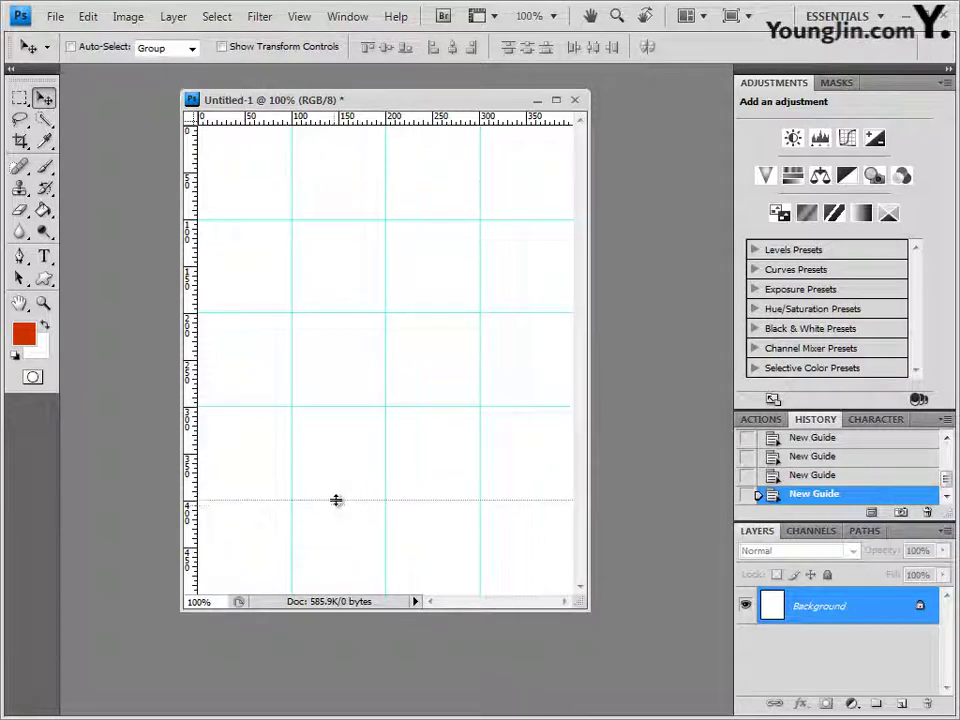
- Open 2급-2.JPG from the file folder and undock it into a floating window
{"action": "left_click", "coordinate": [43, 119]}
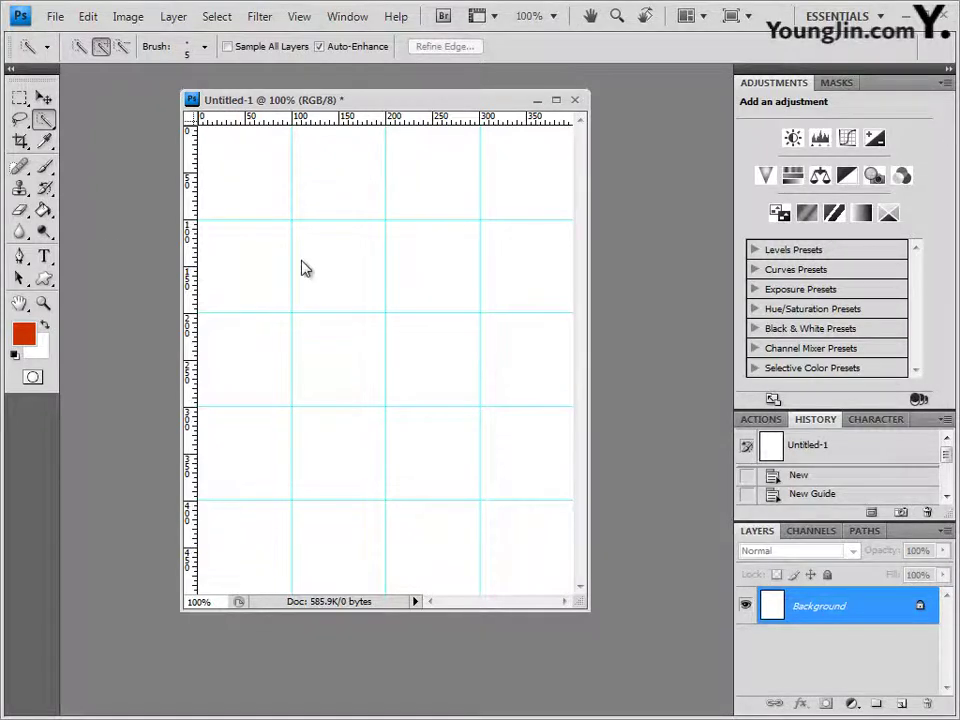
{"action": "key", "text": "alt+Tab"}
{"action": "left_click", "coordinate": [505, 305]}
{"action": "left_click_drag", "start_coordinate": [505, 305], "coordinate": [645, 112]}
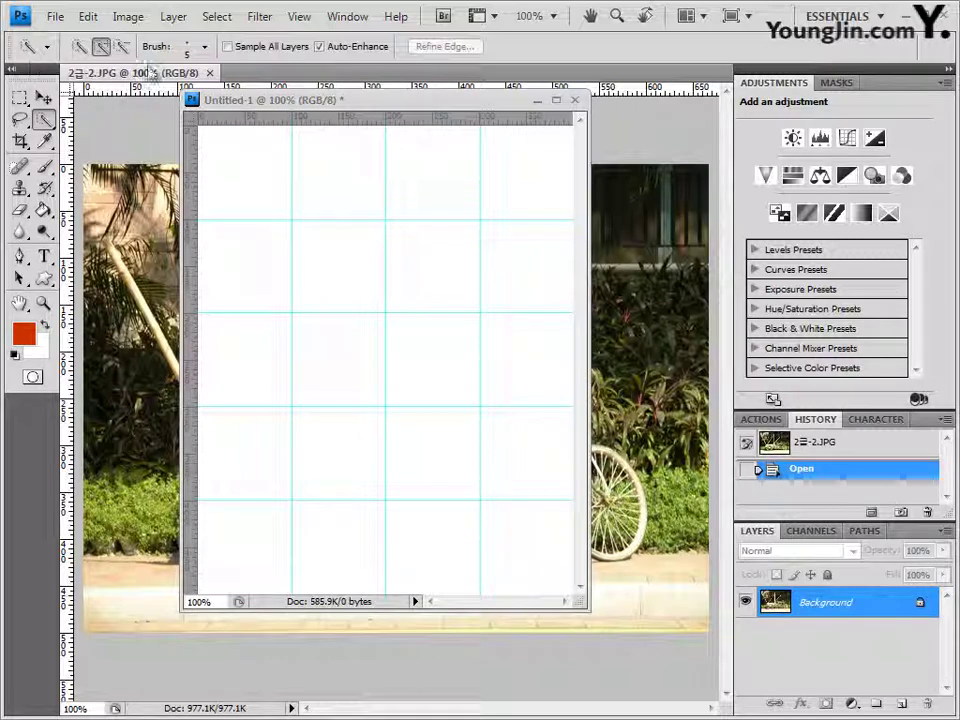
{"action": "left_click_drag", "start_coordinate": [137, 76], "coordinate": [205, 136]}
- Copy the whole bicycle cart photo, close its file, and paste it into the guided document as a new layer
{"action": "key", "text": "ctrl+a"}
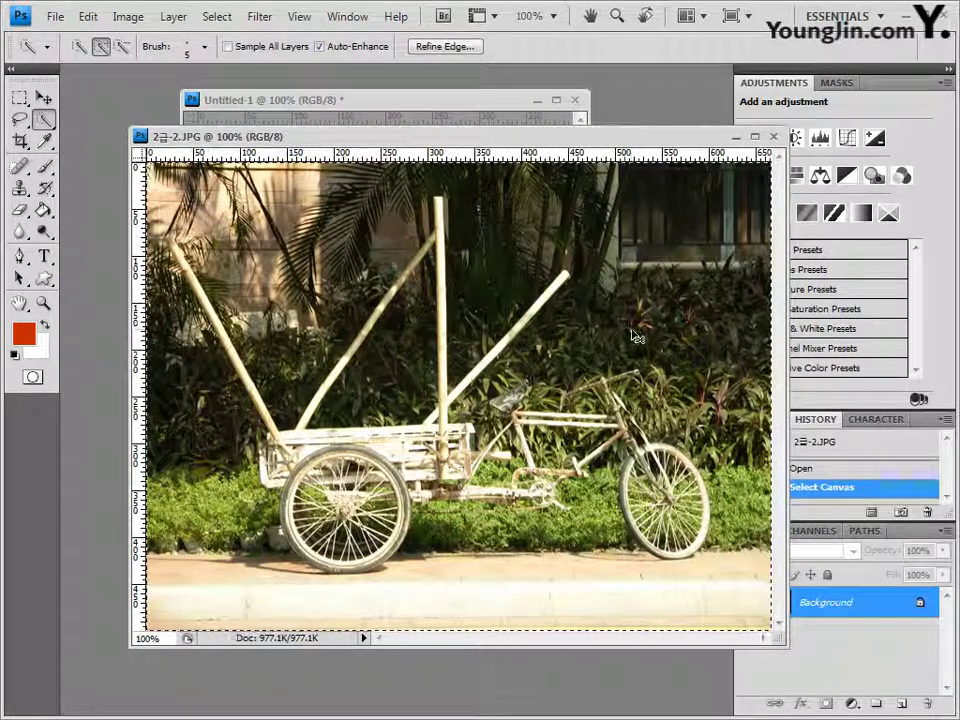
{"action": "left_click", "coordinate": [776, 137]}
{"action": "left_click_drag", "start_coordinate": [413, 107], "coordinate": [497, 199]}
{"action": "key", "text": "ctrl+v"}
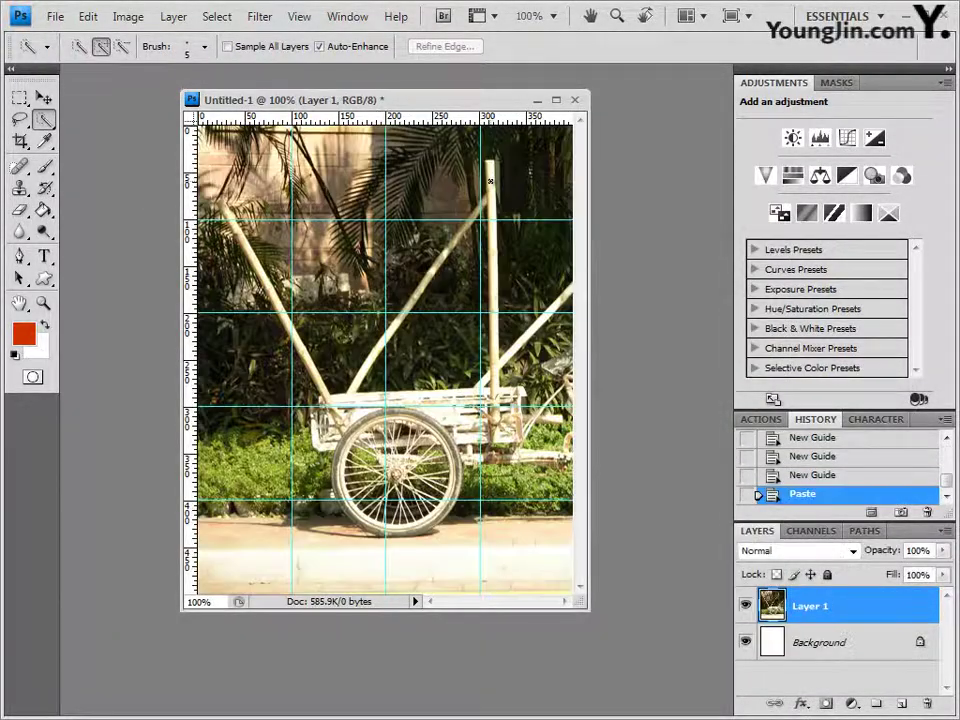
- Move the pasted photo so the bicycle's front wheel sits near the 300 px vertical guide and the photo fills the canvas
{"action": "left_click", "coordinate": [43, 98]}
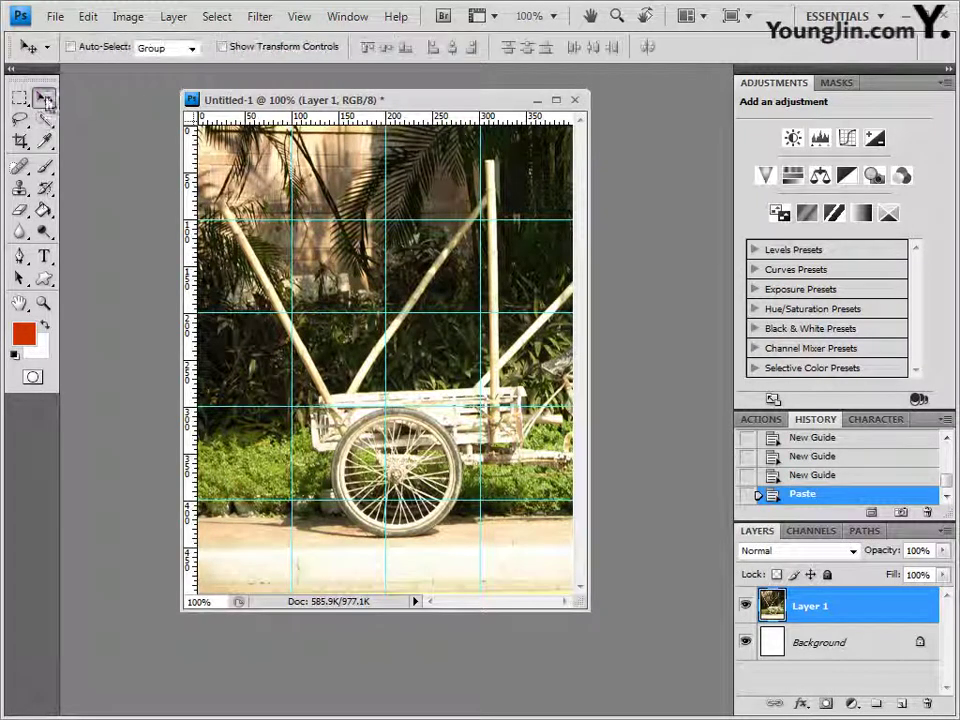
{"action": "left_click_drag", "start_coordinate": [528, 382], "coordinate": [312, 393]}
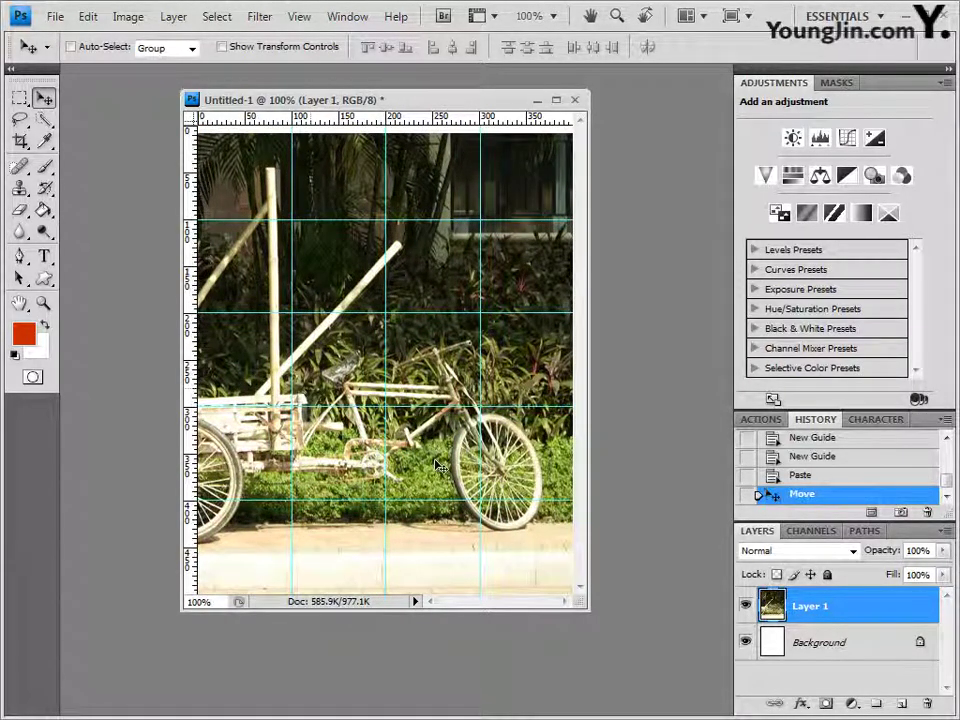
{"action": "left_click_drag", "start_coordinate": [452, 261], "coordinate": [448, 256]}
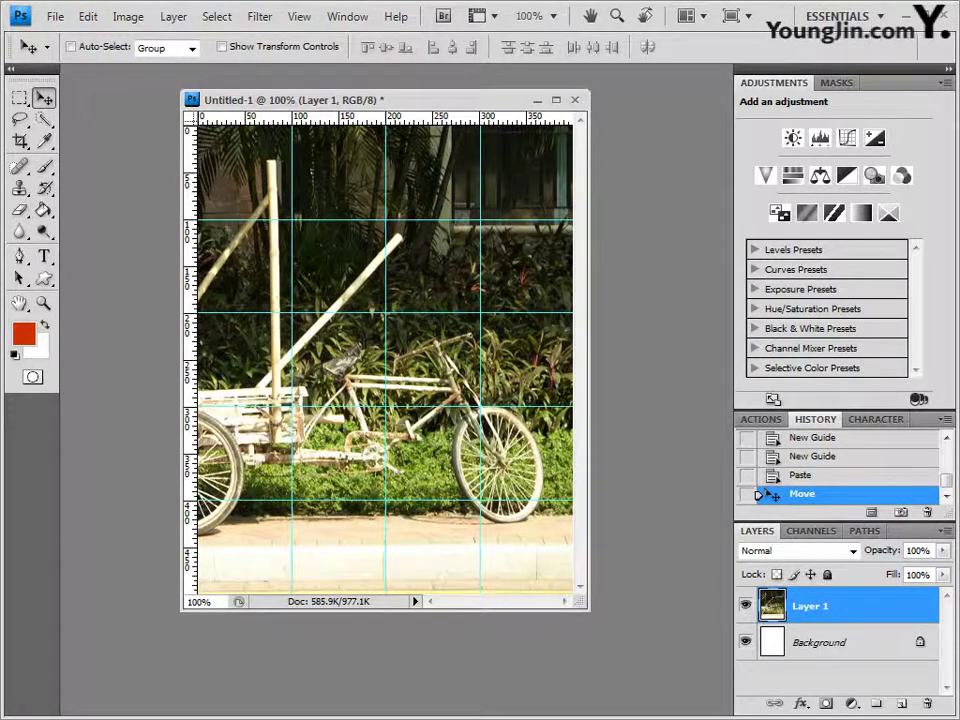
- Open 2급-3.JPG from the file folder and undock it into a floating window
{"action": "key", "text": "alt+Tab"}
{"action": "left_click_drag", "start_coordinate": [641, 312], "coordinate": [654, 141]}
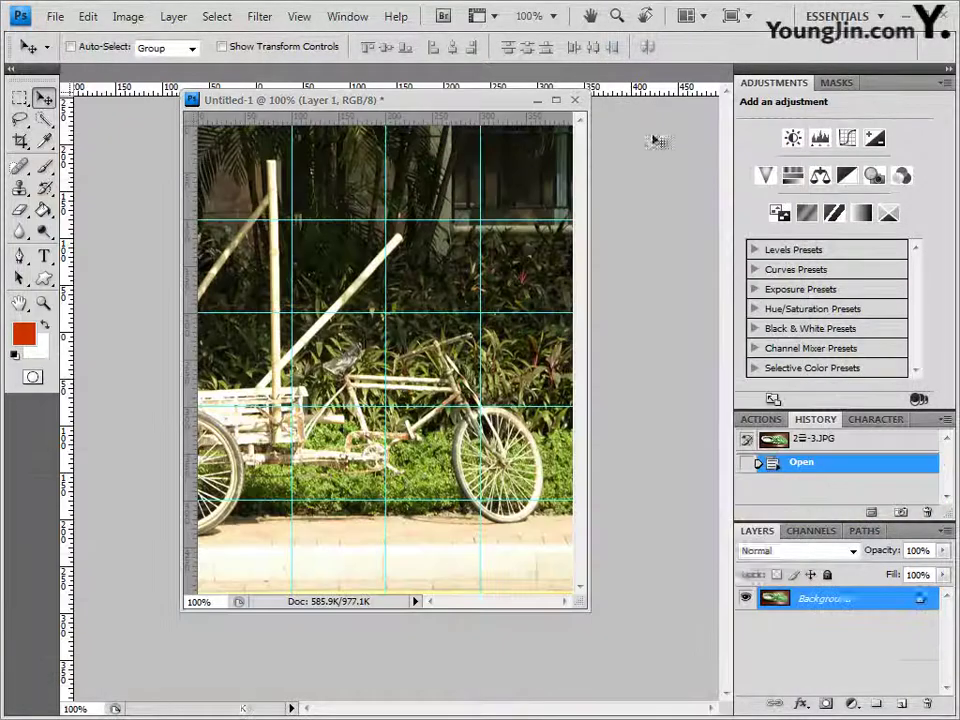
{"action": "left_click_drag", "start_coordinate": [72, 71], "coordinate": [216, 249]}
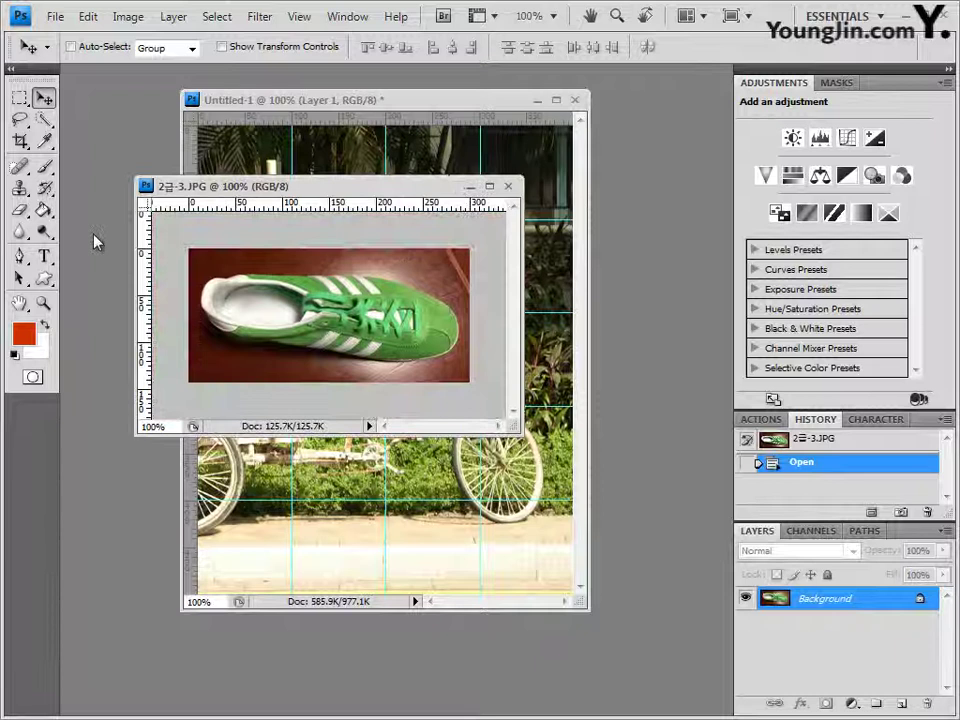
- Activate the Quick Selection tool in New Selection mode and review its brush settings without changing them
{"action": "left_click", "coordinate": [44, 119]}
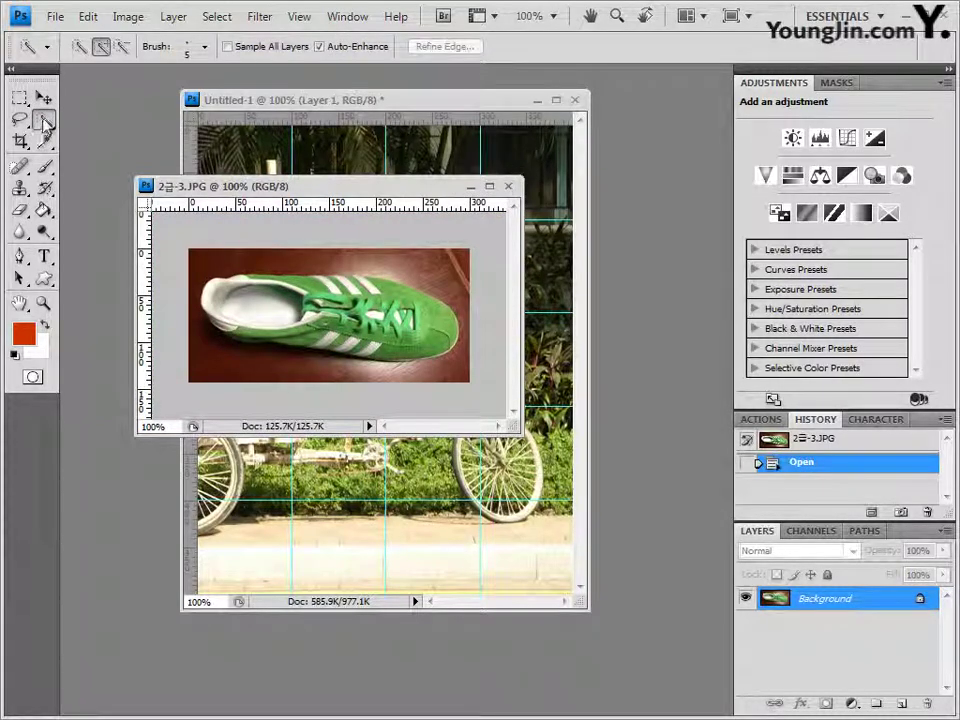
{"action": "left_click", "coordinate": [43, 118]}
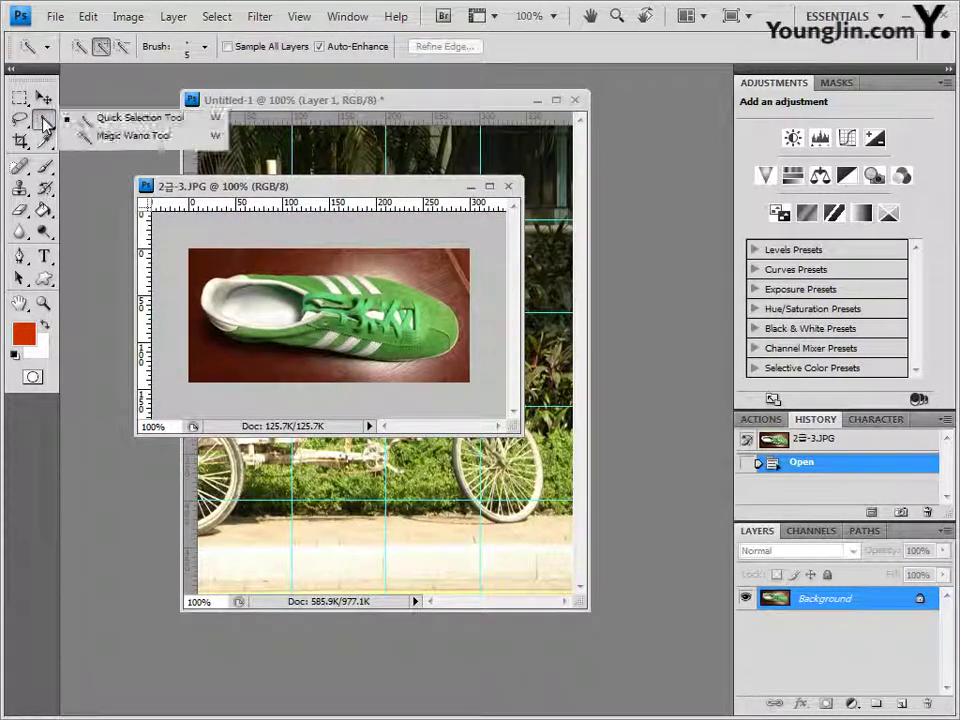
{"action": "left_click", "coordinate": [132, 122]}
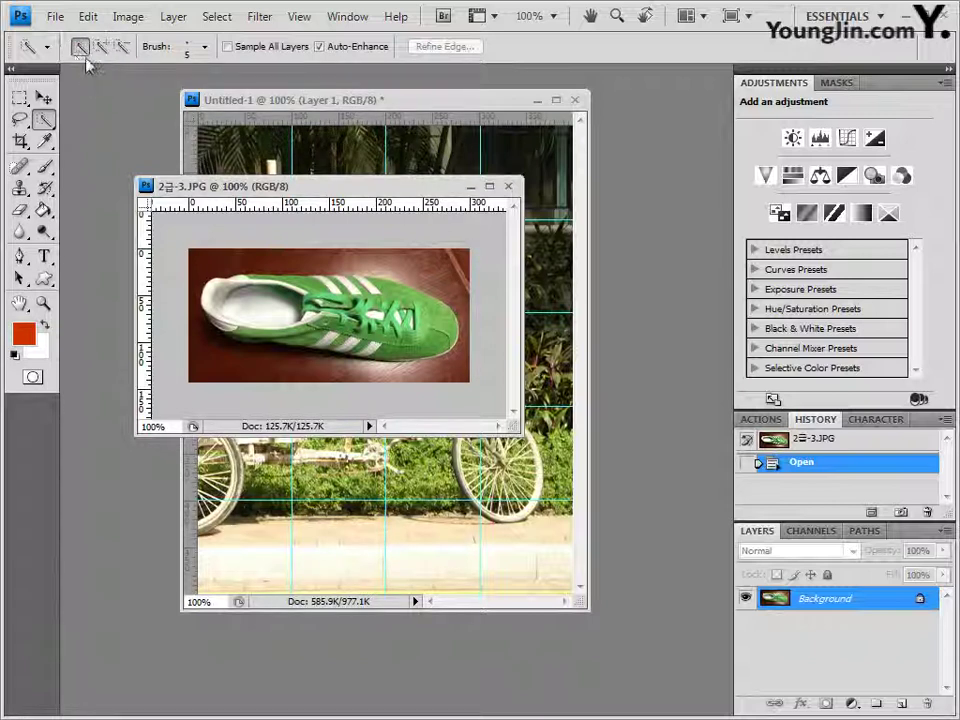
{"action": "left_click", "coordinate": [84, 50]}
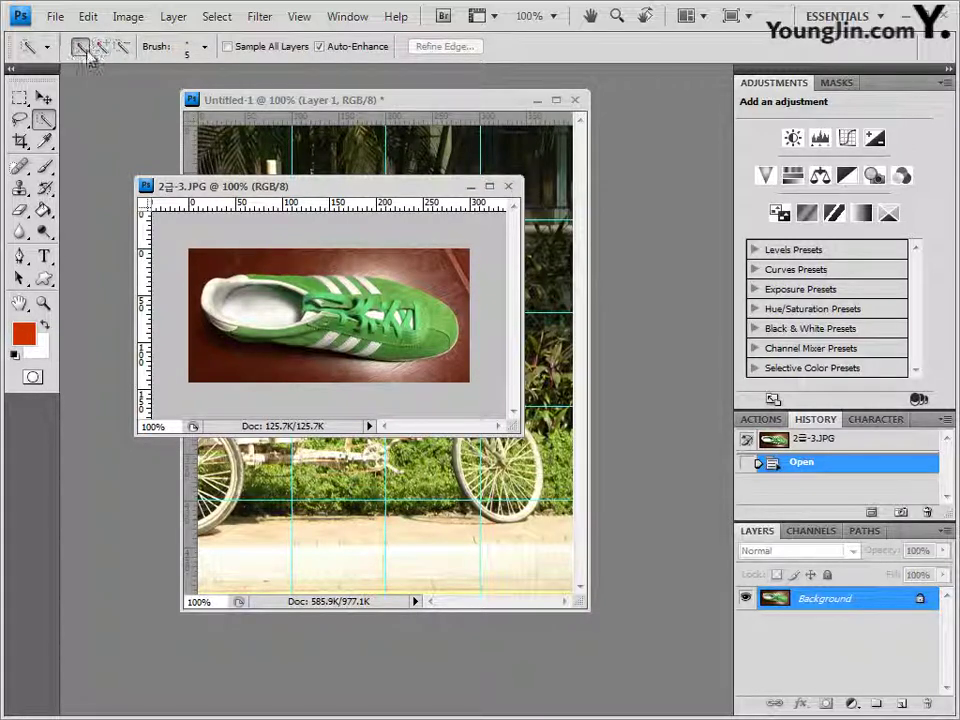
{"action": "left_click", "coordinate": [205, 47]}
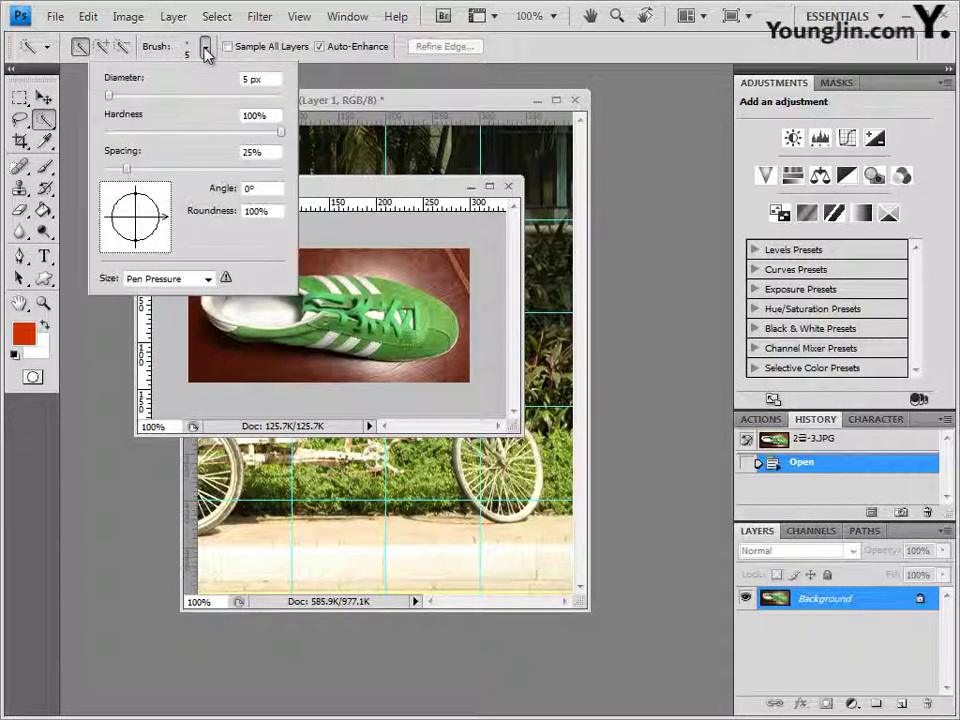
{"action": "left_click", "coordinate": [275, 84]}
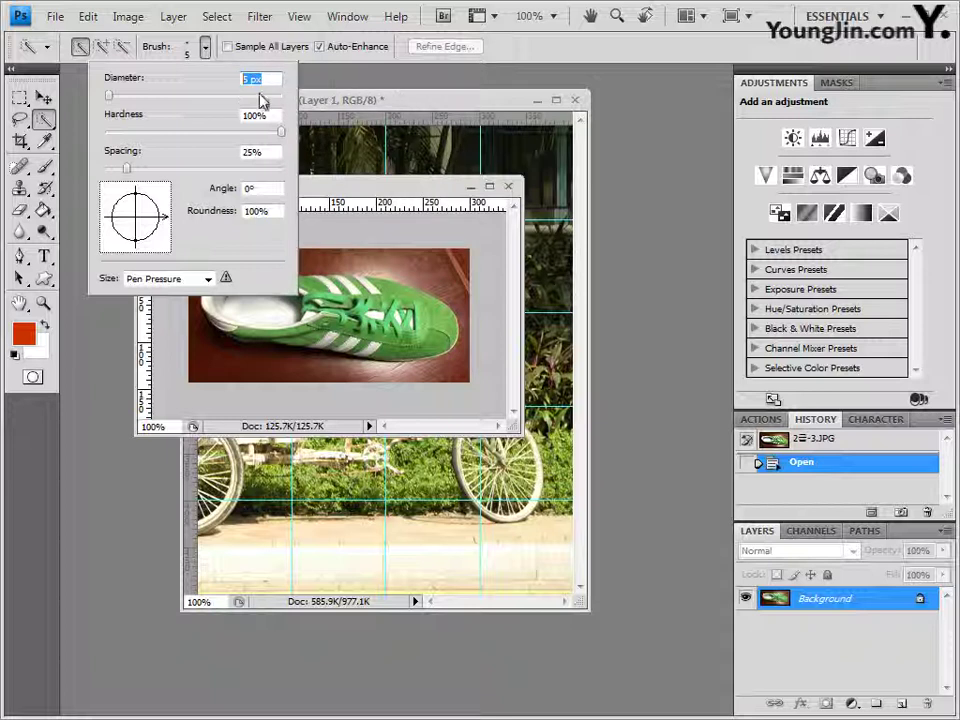
{"action": "left_click", "coordinate": [352, 190]}
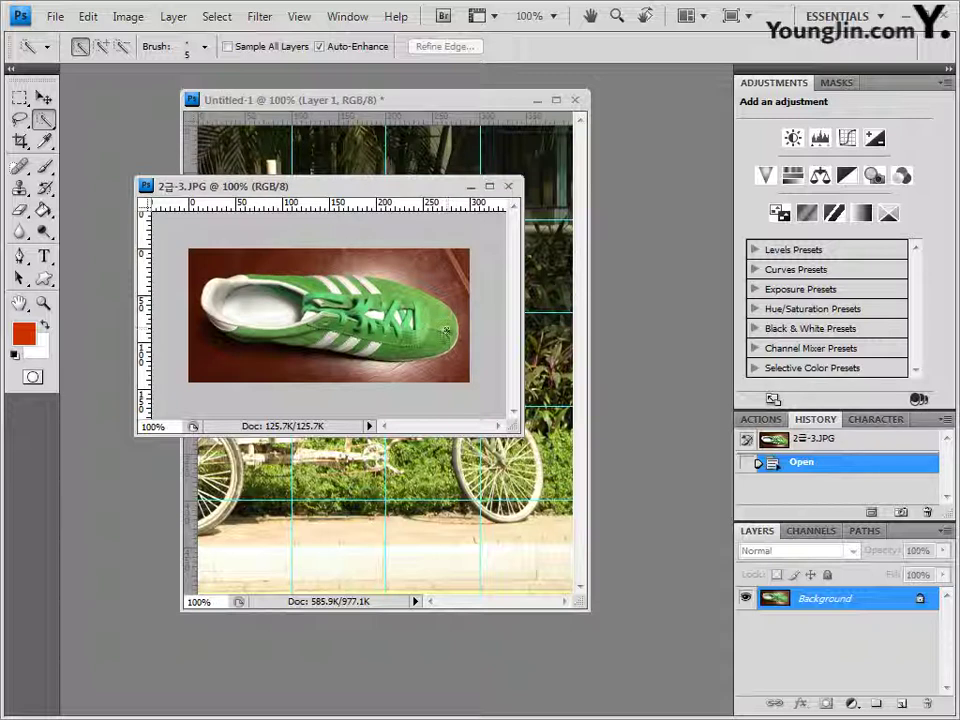
- Select the entire green shoe with the Quick Selection tool, adding the missed white spot between the laces
{"action": "mouse_move", "coordinate": [448, 325]}
{"action": "left_mouse_down"}
{"action": "mouse_move", "coordinate": [370, 288]}
{"action": "mouse_move", "coordinate": [295, 282]}
{"action": "mouse_move", "coordinate": [215, 294]}
{"action": "mouse_move", "coordinate": [240, 335]}
{"action": "mouse_move", "coordinate": [275, 333]}
{"action": "left_mouse_up"}
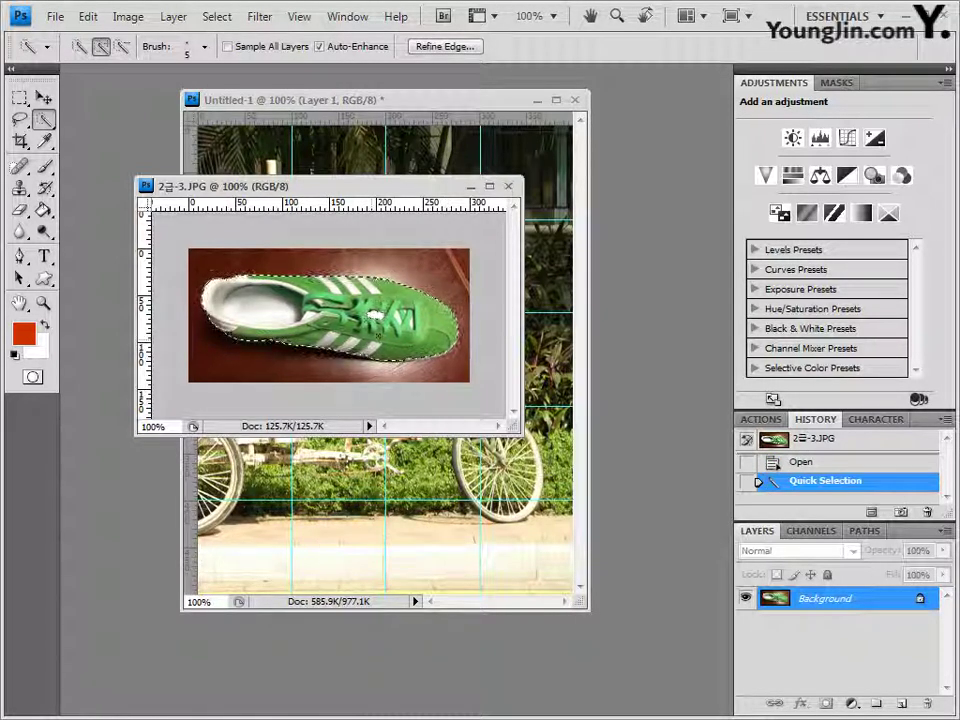
{"action": "left_click", "coordinate": [101, 47]}
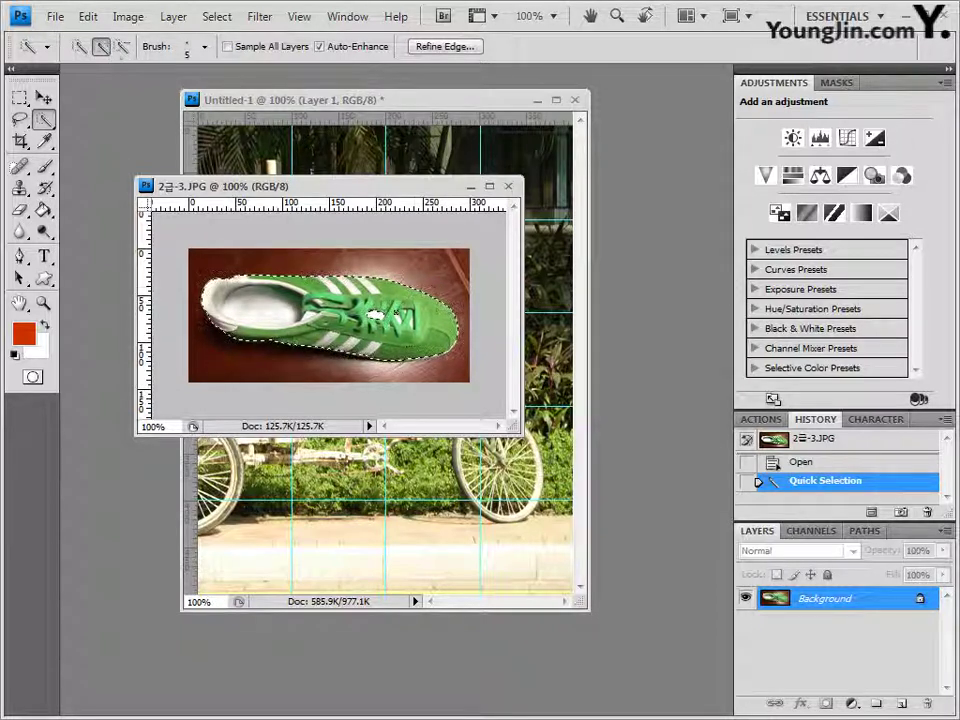
{"action": "left_click", "coordinate": [375, 315]}
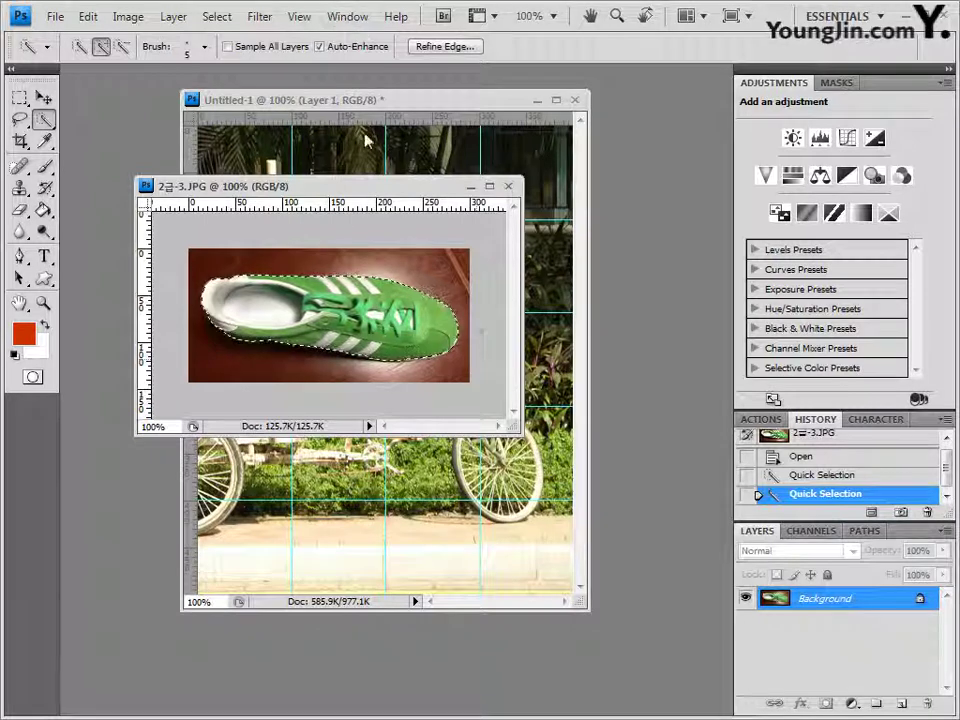
- Paste the copied shoe into the bicycle composition as a new layer and move it onto the pavement at the canvas's lower left
{"action": "left_click", "coordinate": [416, 104]}
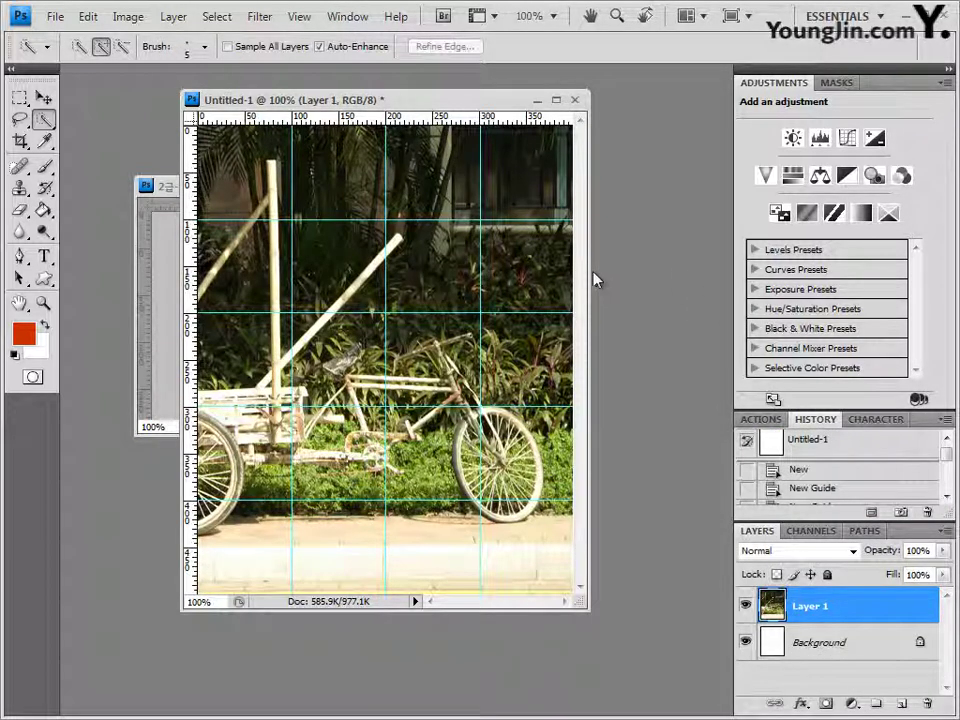
{"action": "key", "text": "ctrl+v"}
{"action": "left_click", "coordinate": [43, 98]}
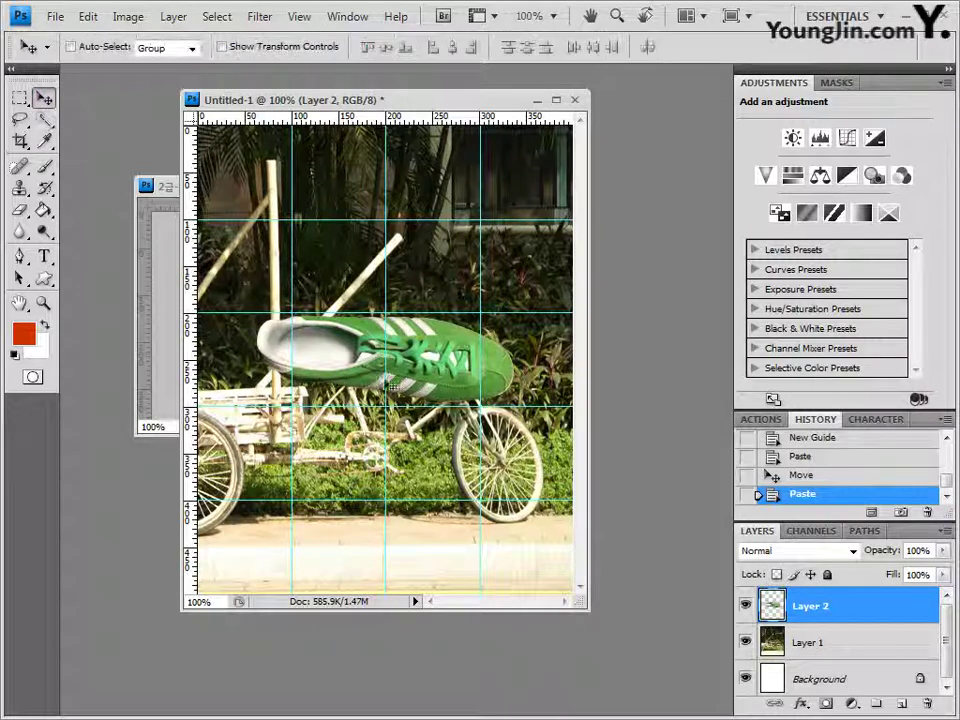
{"action": "left_click_drag", "start_coordinate": [447, 359], "coordinate": [394, 549]}
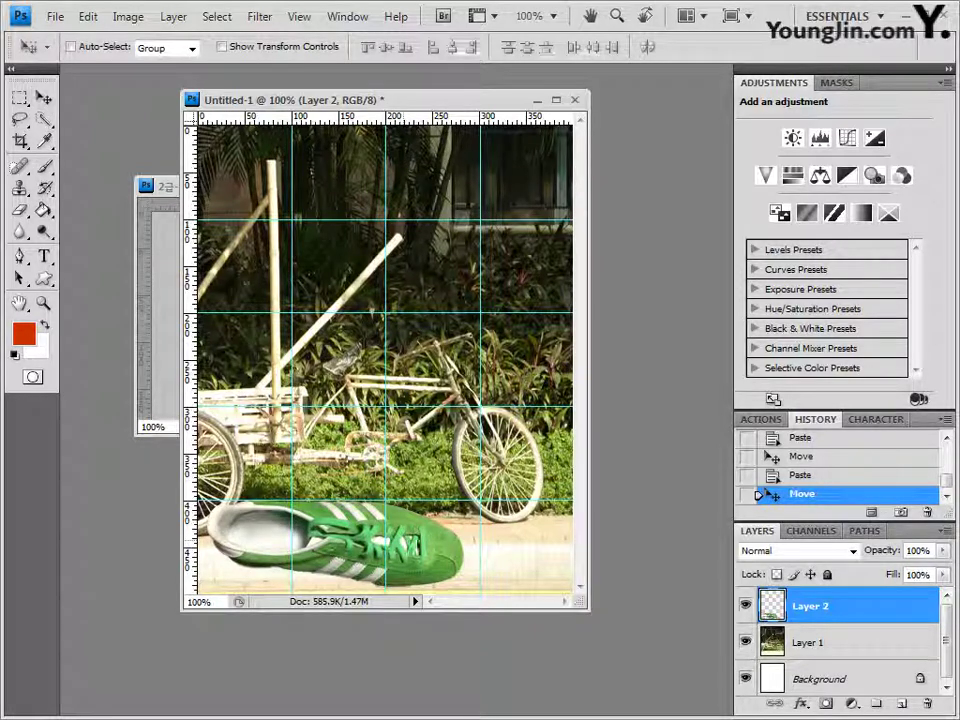
- Free-transform the shoe to about 77% scale and -23.1° rotation, placing it on the pavement at the canvas's lower left
{"action": "key", "text": "ctrl+t"}
{"action": "left_click_drag", "start_coordinate": [483, 508], "coordinate": [356, 527]}
{"action": "left_click_drag", "start_coordinate": [347, 576], "coordinate": [370, 544]}
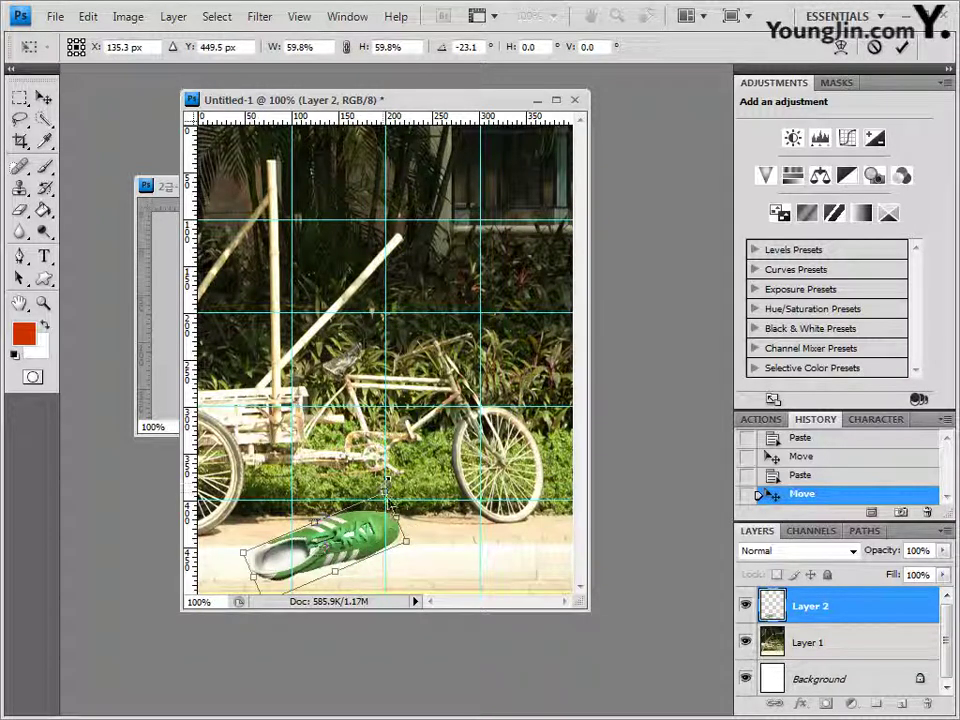
{"action": "mouse_move", "coordinate": [368, 532]}
{"action": "left_mouse_down"}
{"action": "mouse_move", "coordinate": [376, 540]}
{"action": "mouse_move", "coordinate": [354, 540]}
{"action": "left_mouse_up"}
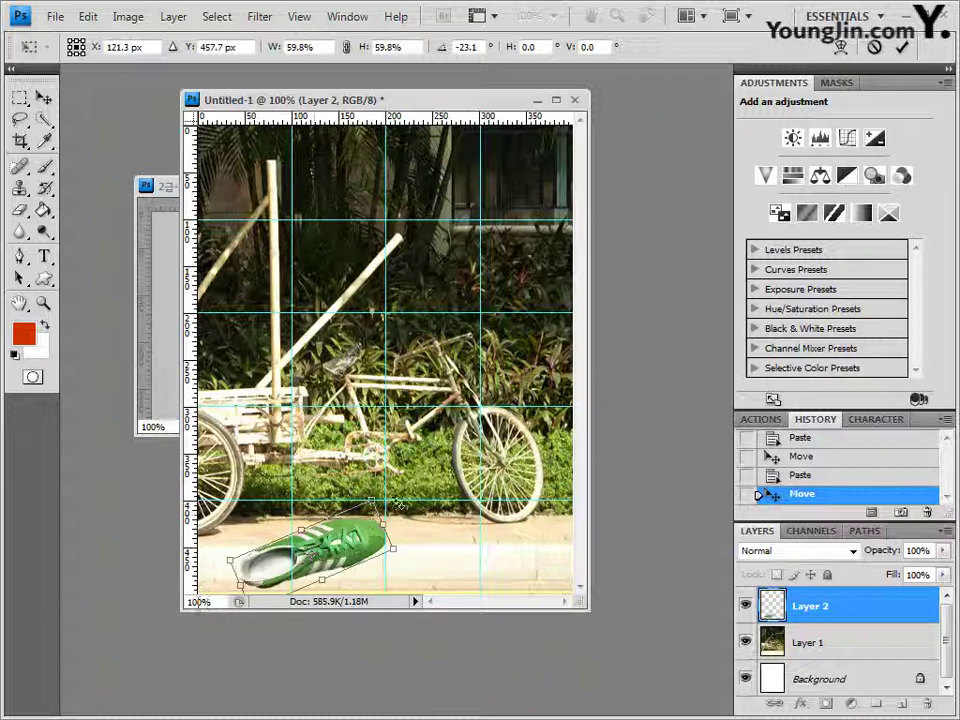
{"action": "left_click_drag", "start_coordinate": [373, 497], "coordinate": [424, 480]}
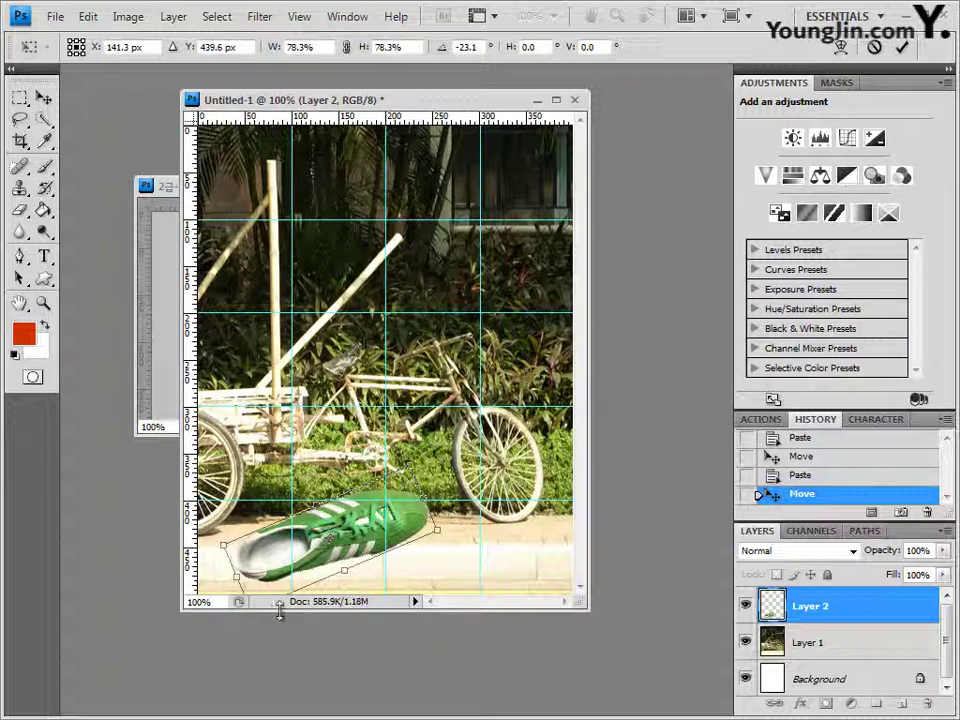
{"action": "left_click_drag", "start_coordinate": [350, 576], "coordinate": [352, 588]}
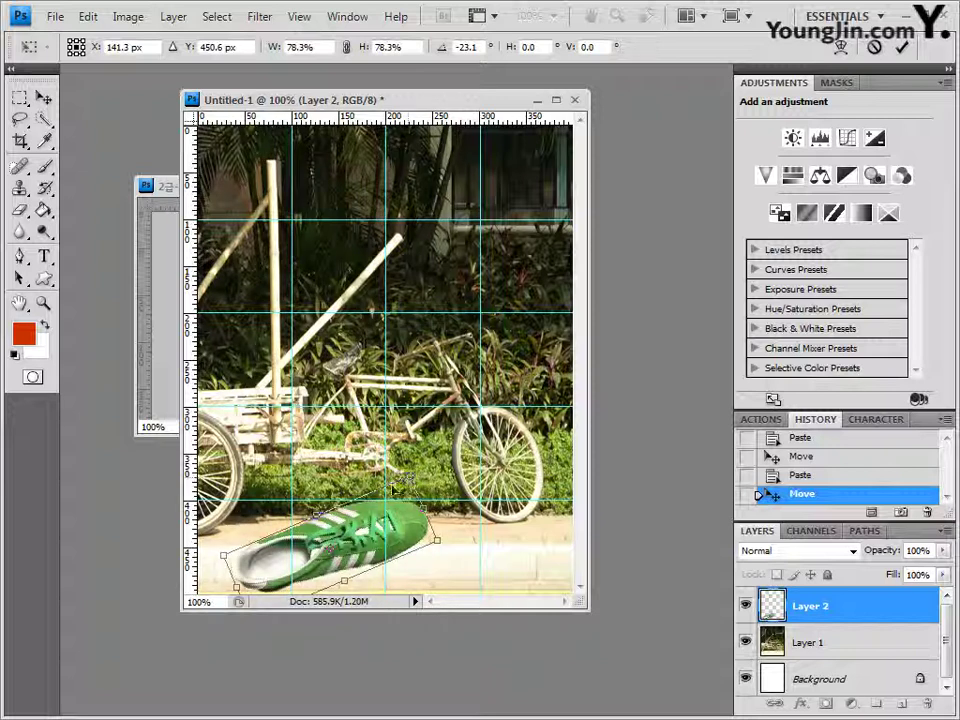
{"action": "left_click_drag", "start_coordinate": [225, 556], "coordinate": [229, 558]}
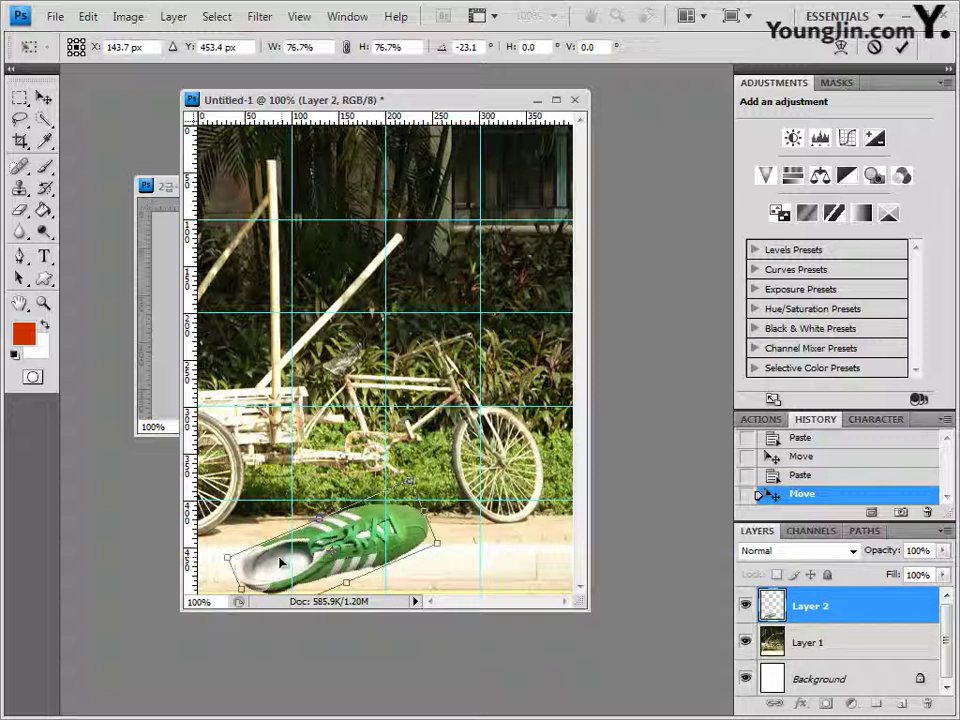
{"action": "key", "text": "Down"}
{"action": "key", "text": "Return"}
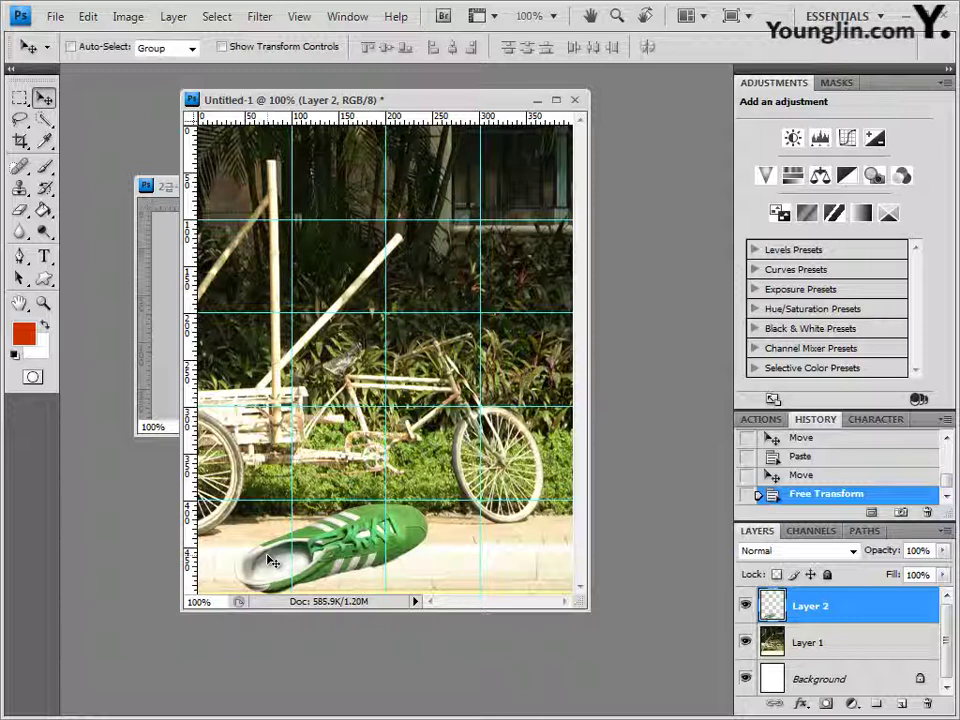
- Give the shoe layer a drop shadow with default settings and add a Hue/Saturation adjustment layer above it
{"action": "left_click", "coordinate": [802, 704]}
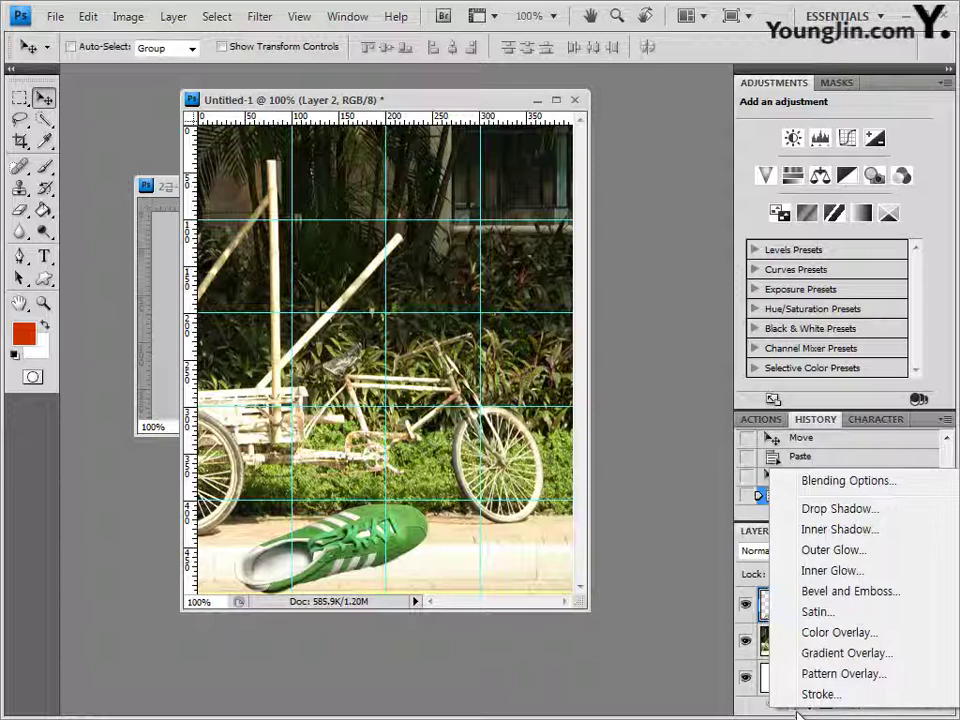
{"action": "left_click", "coordinate": [852, 509]}
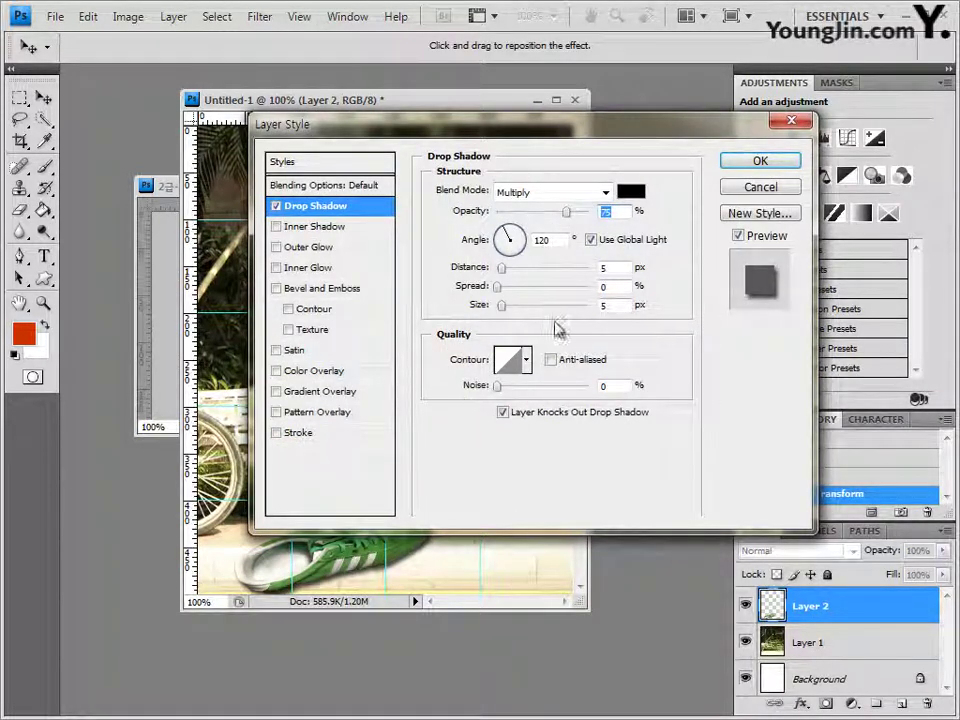
{"action": "left_click", "coordinate": [783, 166]}
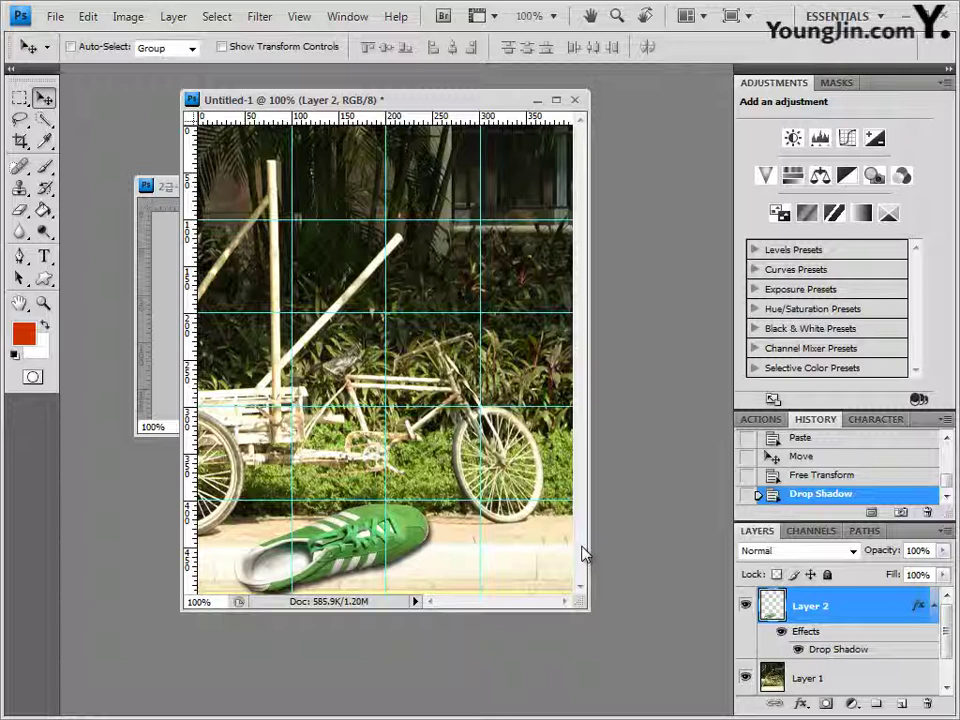
{"action": "left_click", "coordinate": [852, 705]}
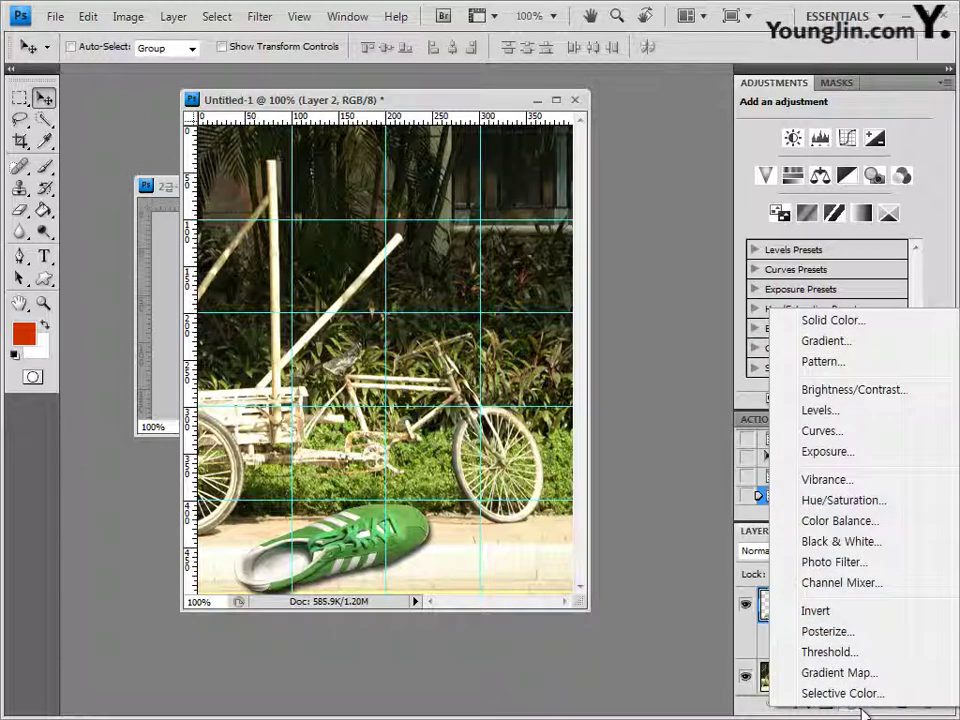
{"action": "left_click", "coordinate": [840, 500]}
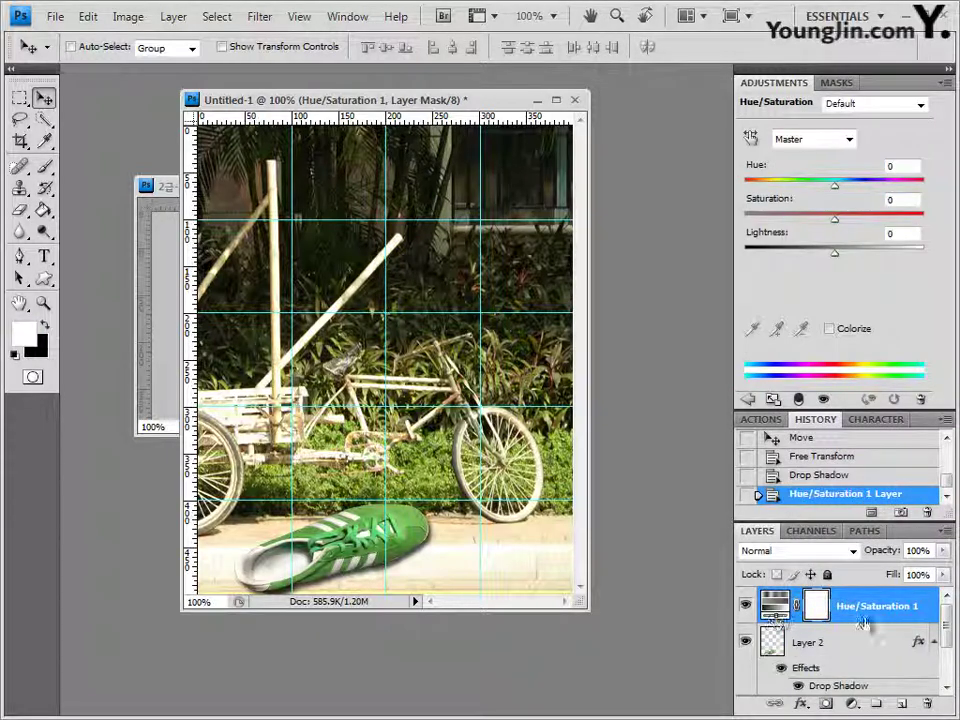
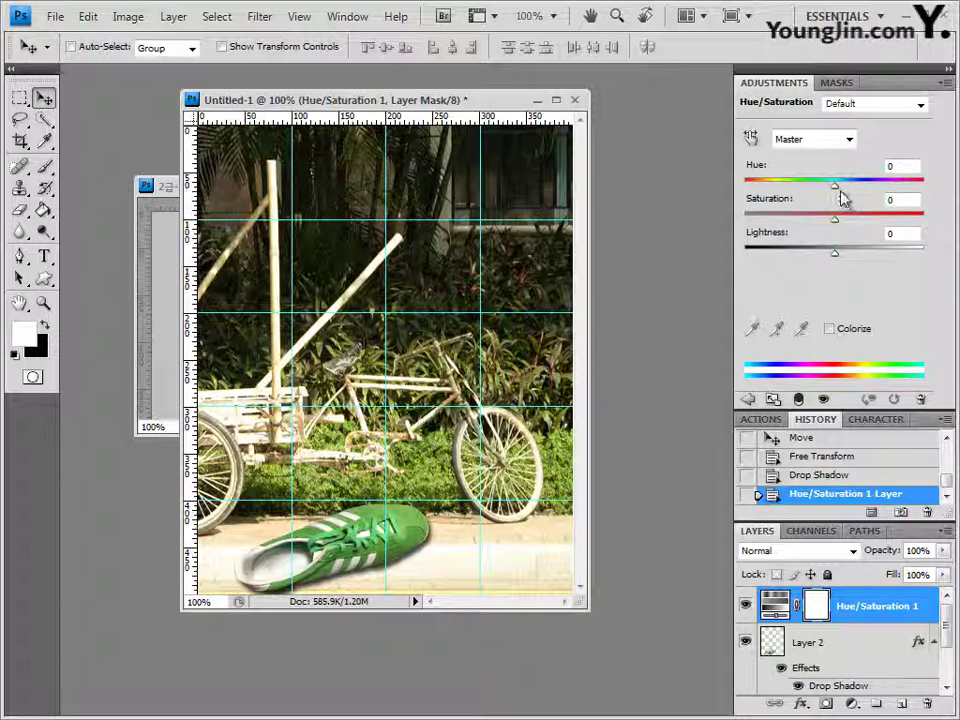
- Try a Hue value of 280 on the Hue/Saturation adjustment without colorizing
{"action": "left_click_drag", "start_coordinate": [835, 188], "coordinate": [911, 190]}
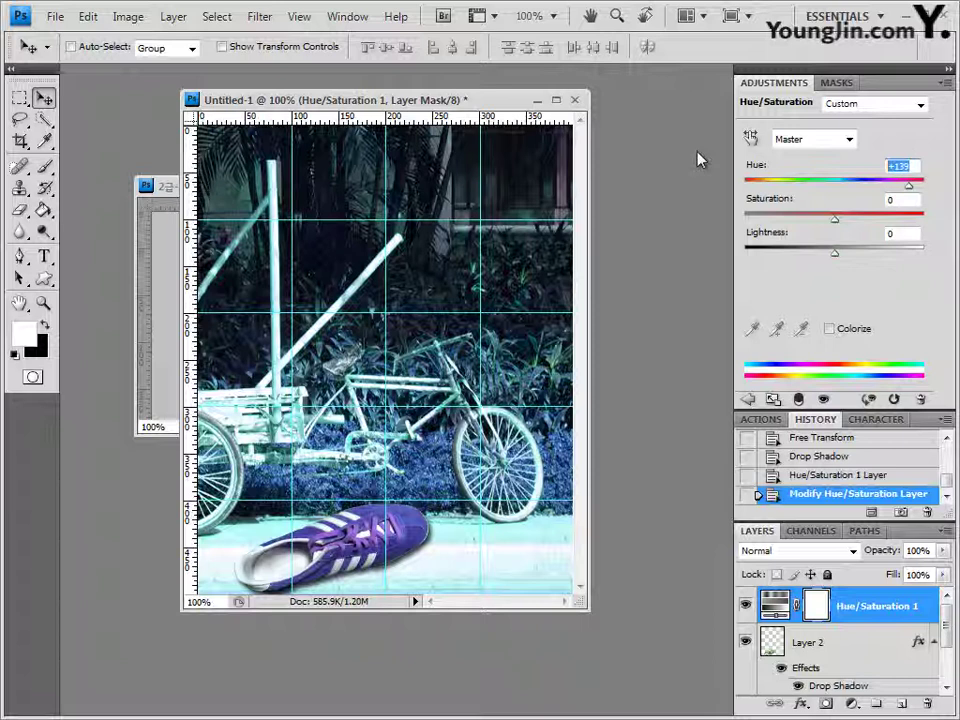
{"action": "type", "text": "280"}
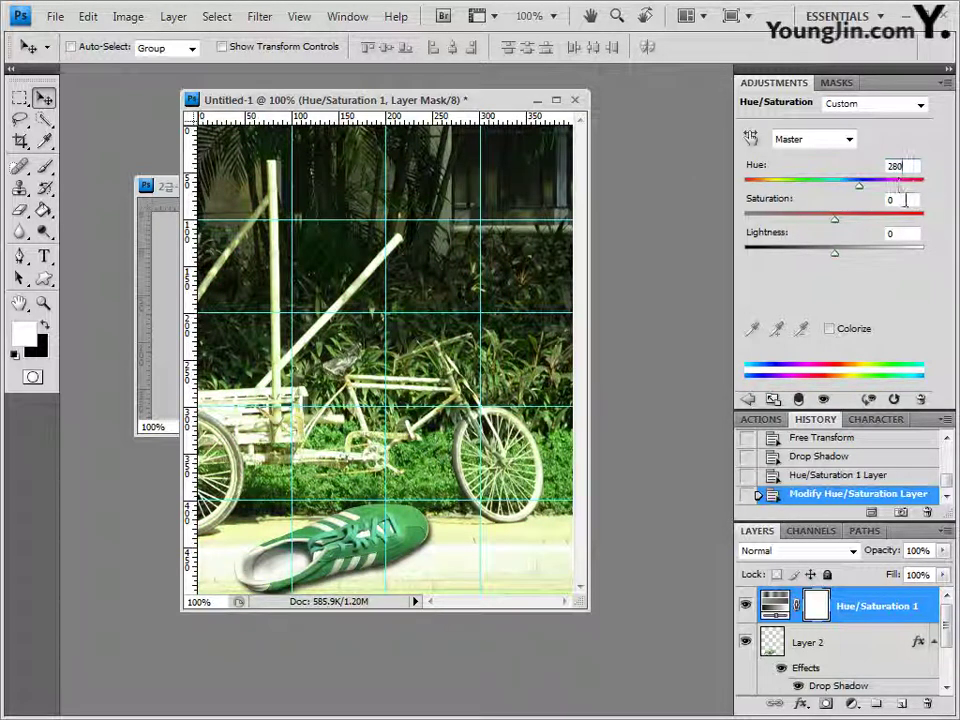
{"action": "key", "text": "Return"}
{"action": "left_click", "coordinate": [537, 401]}
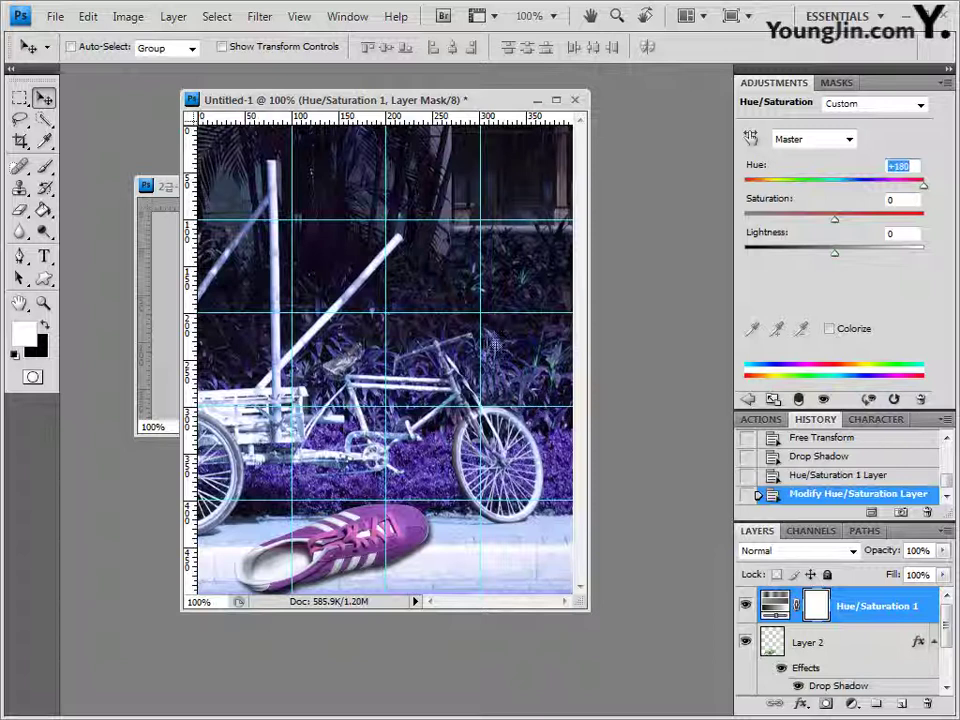
- Turn on Colorize for the Hue/Saturation adjustment and set Hue to 280 and Saturation to 40
{"action": "left_click", "coordinate": [829, 328]}
{"action": "left_click", "coordinate": [893, 166]}
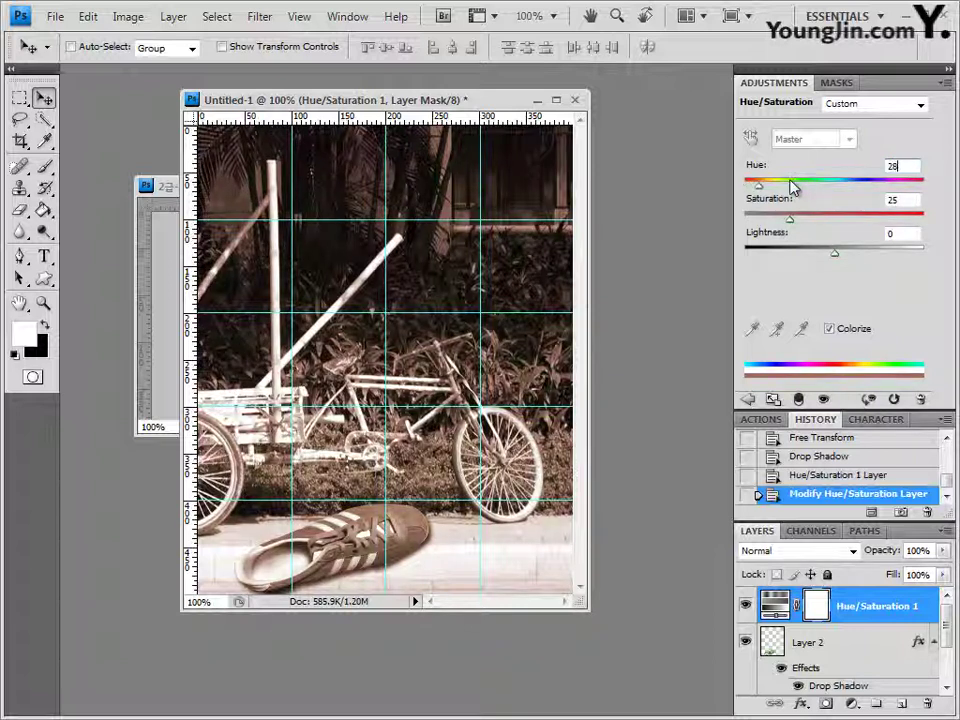
{"action": "type", "text": "280"}
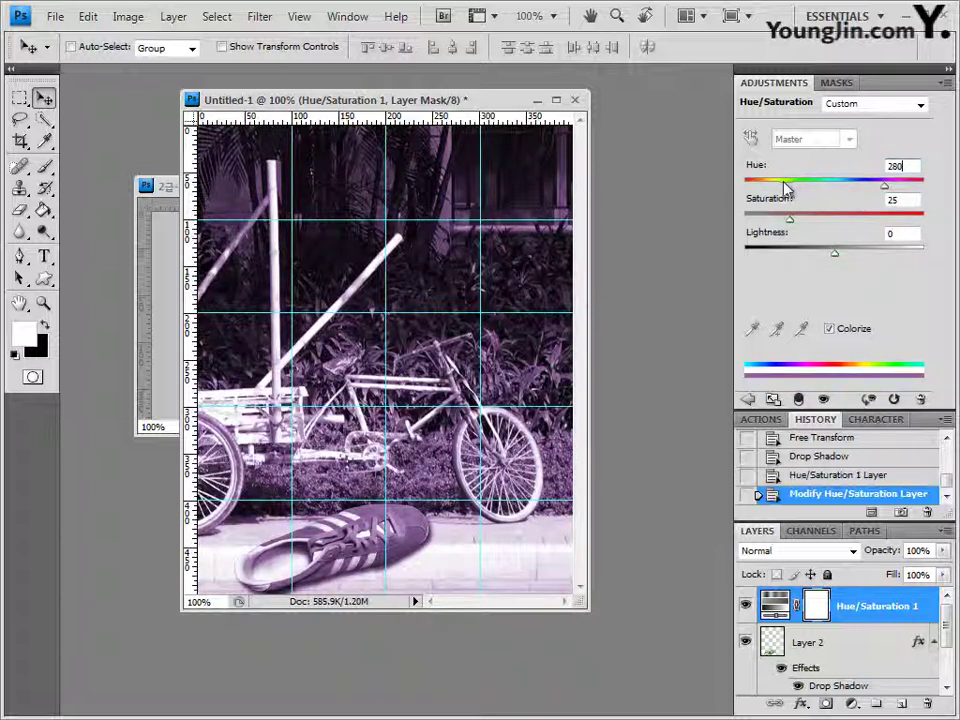
{"action": "left_click", "coordinate": [907, 202]}
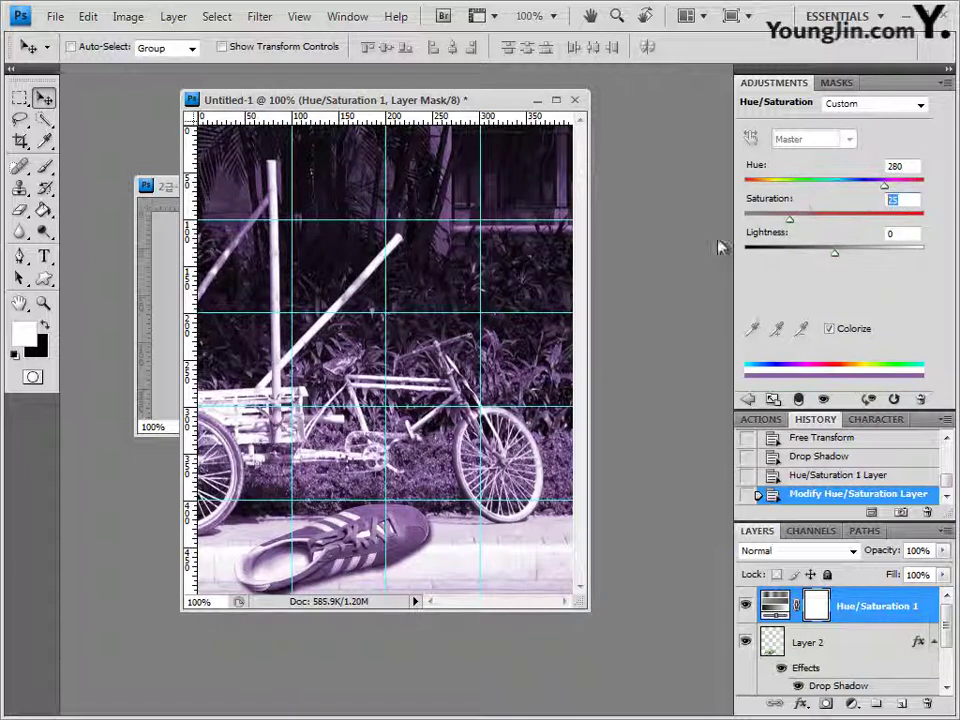
{"action": "type", "text": "40"}
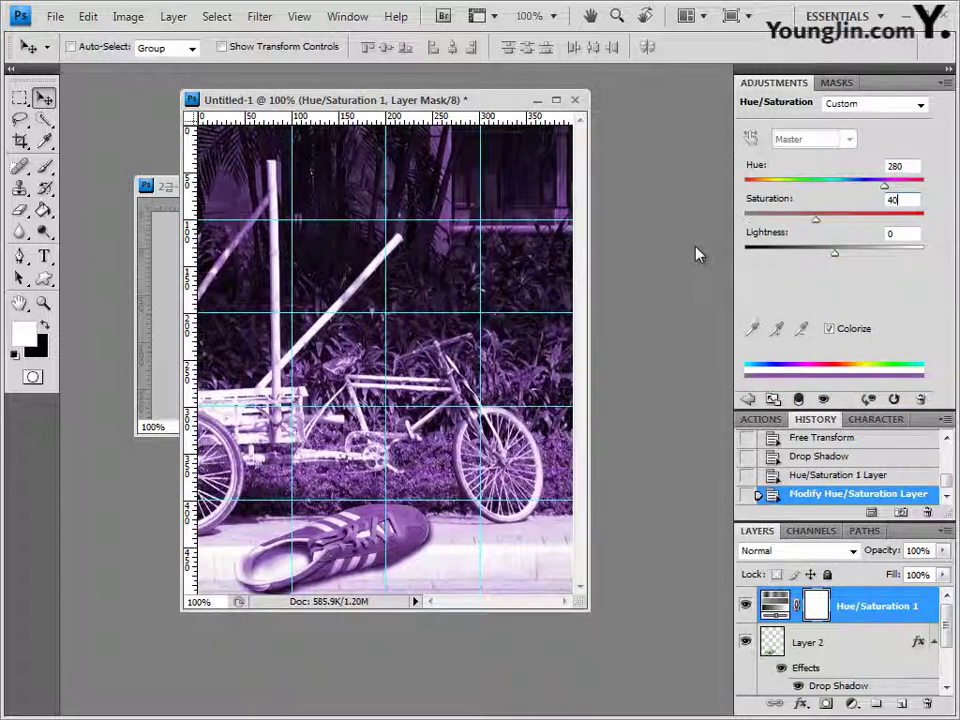
- Clip the Hue/Saturation adjustment layer to the shoe layer so it recolors only the shoe
{"action": "left_click", "coordinate": [846, 610]}
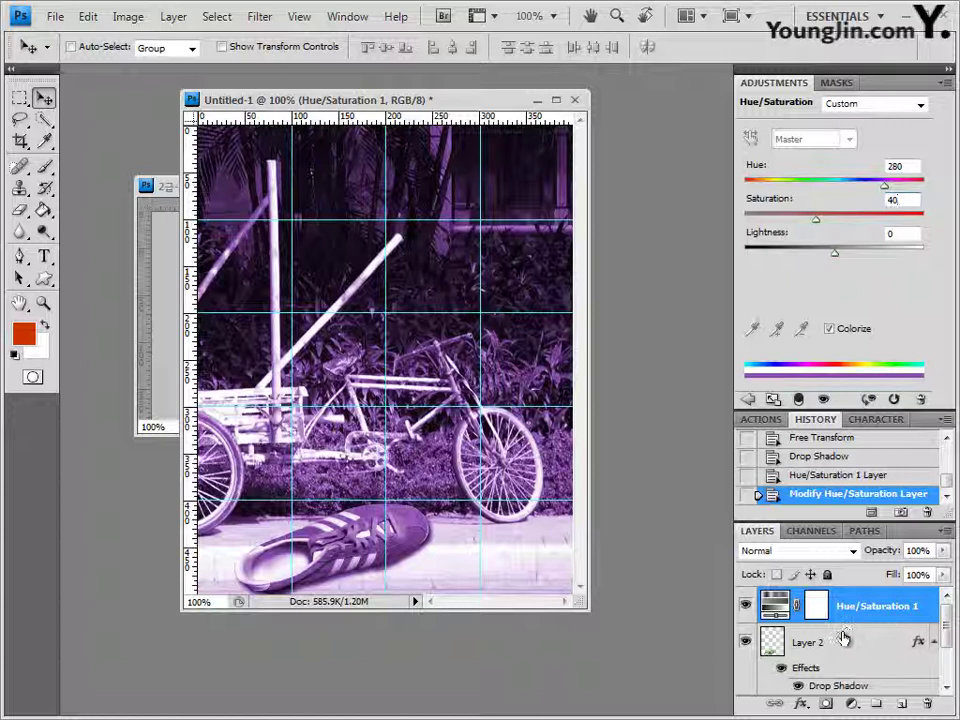
{"action": "key", "text": "alt"}
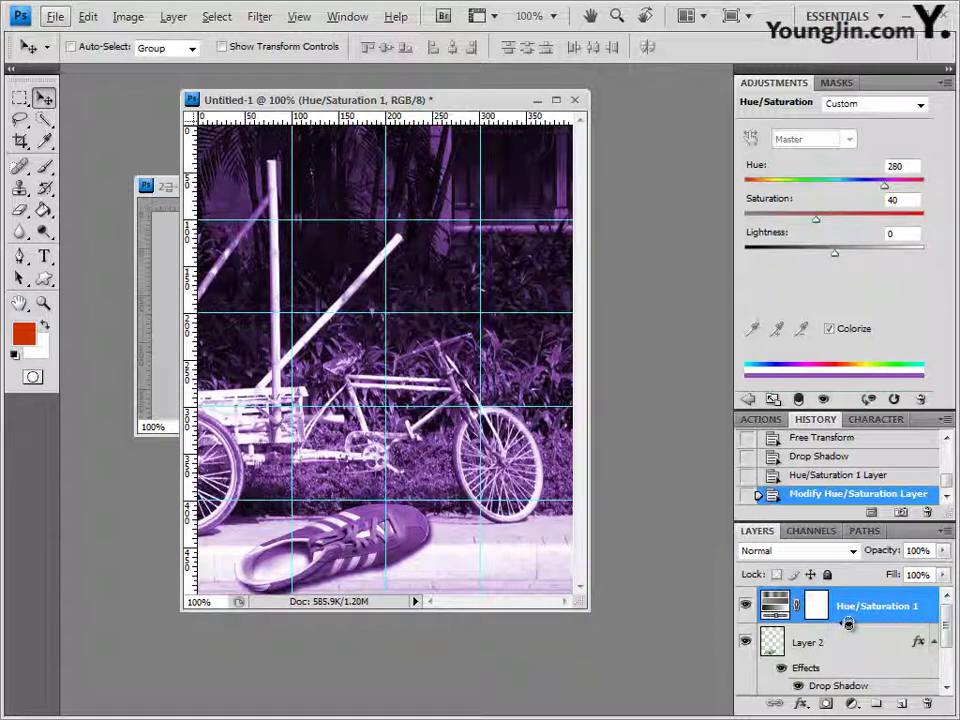
{"action": "left_click", "coordinate": [848, 622], "text": "alt"}
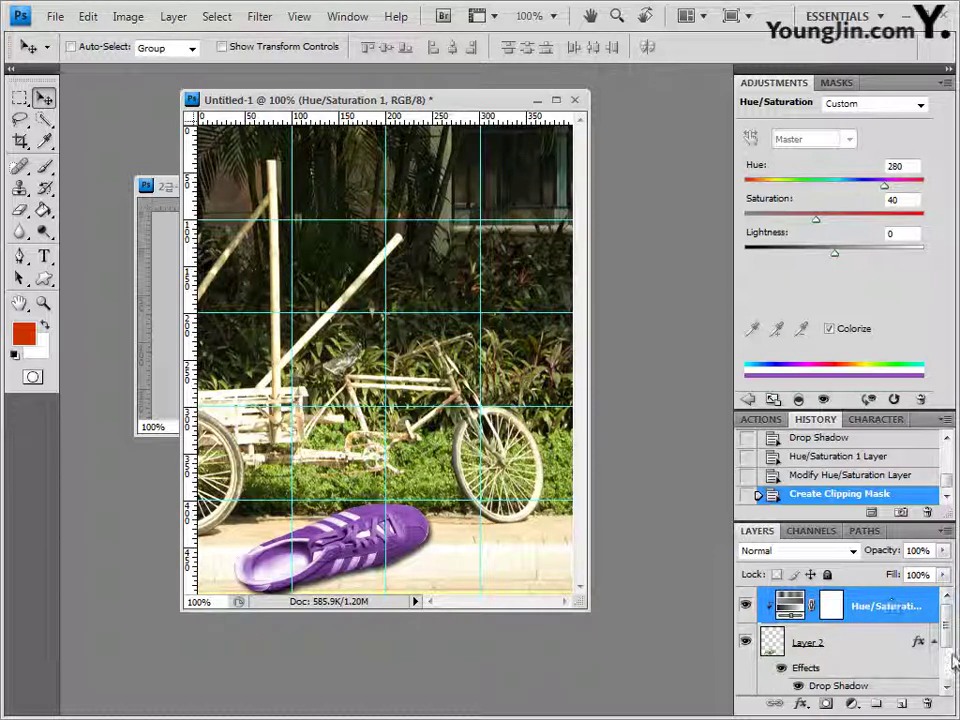
- Close the Adjustments panel group and enlarge the Layers panel enough to list every layer
{"action": "left_click_drag", "start_coordinate": [949, 628], "coordinate": [950, 665]}
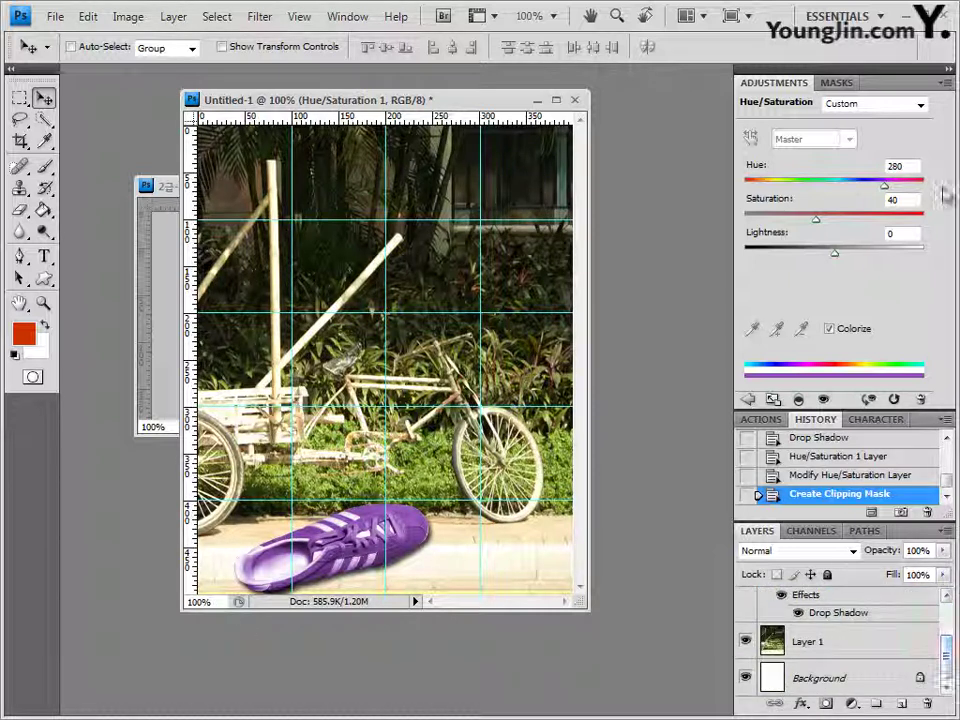
{"action": "left_click", "coordinate": [946, 83]}
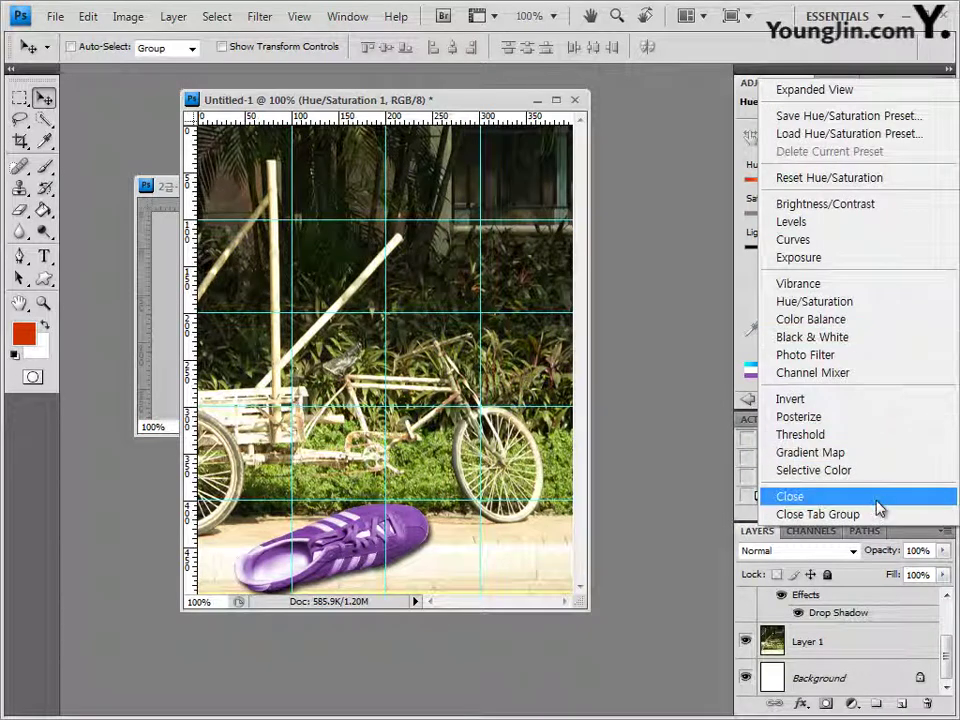
{"action": "left_click", "coordinate": [876, 514]}
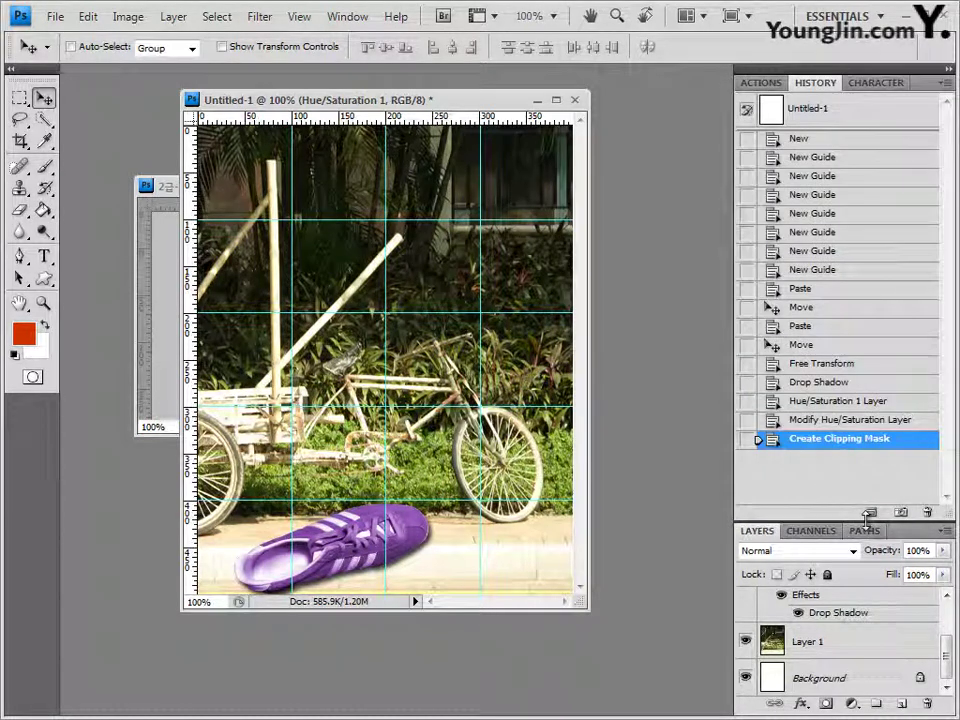
{"action": "left_click_drag", "start_coordinate": [852, 524], "coordinate": [852, 408]}
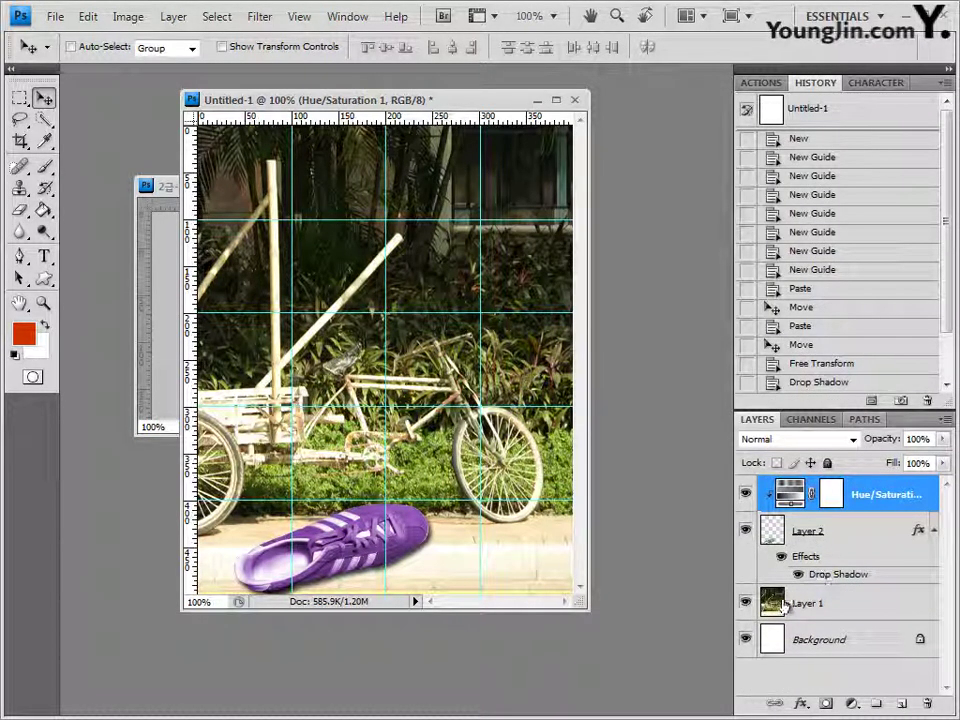
- Duplicate the bicycle photo layer, Layer 1, and move the copy to the top of the layer stack
{"action": "left_click", "coordinate": [824, 608]}
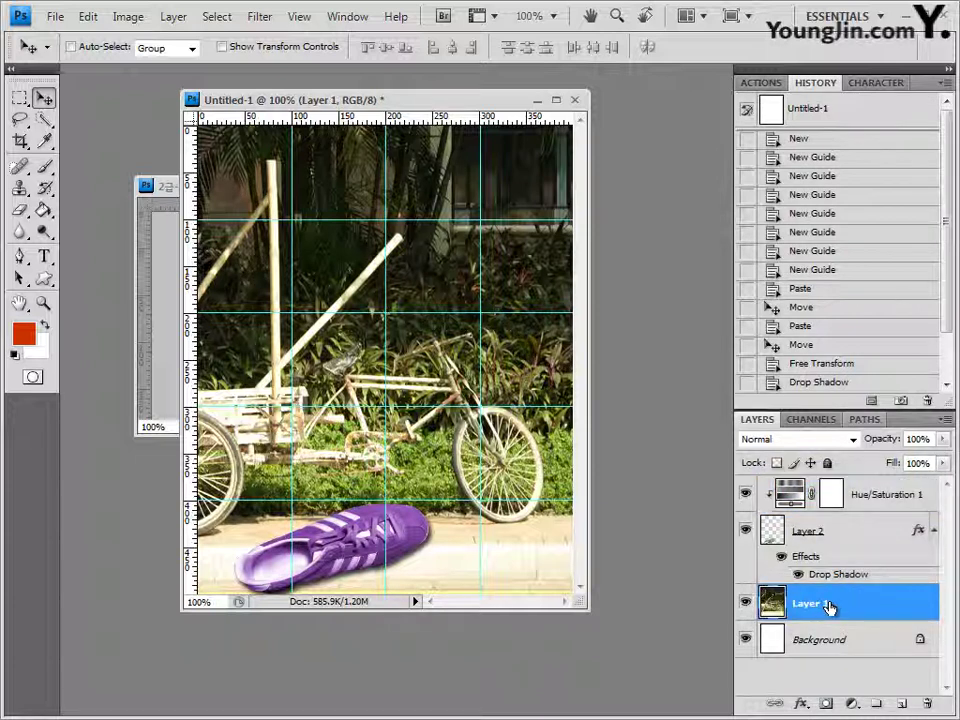
{"action": "key", "text": "ctrl+j"}
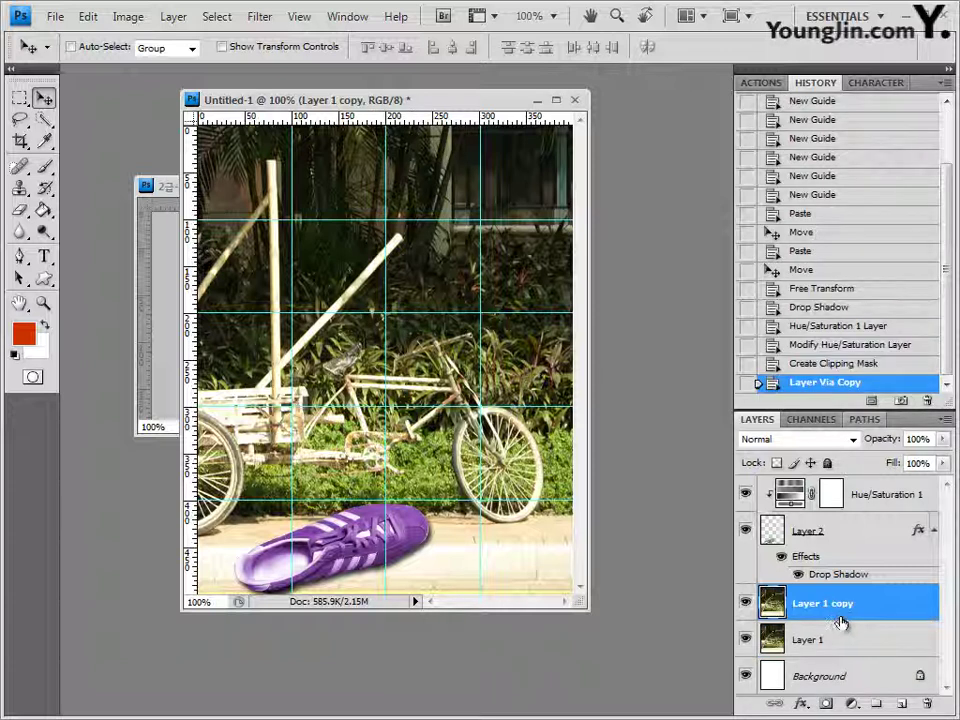
{"action": "left_click_drag", "start_coordinate": [838, 608], "coordinate": [828, 482]}
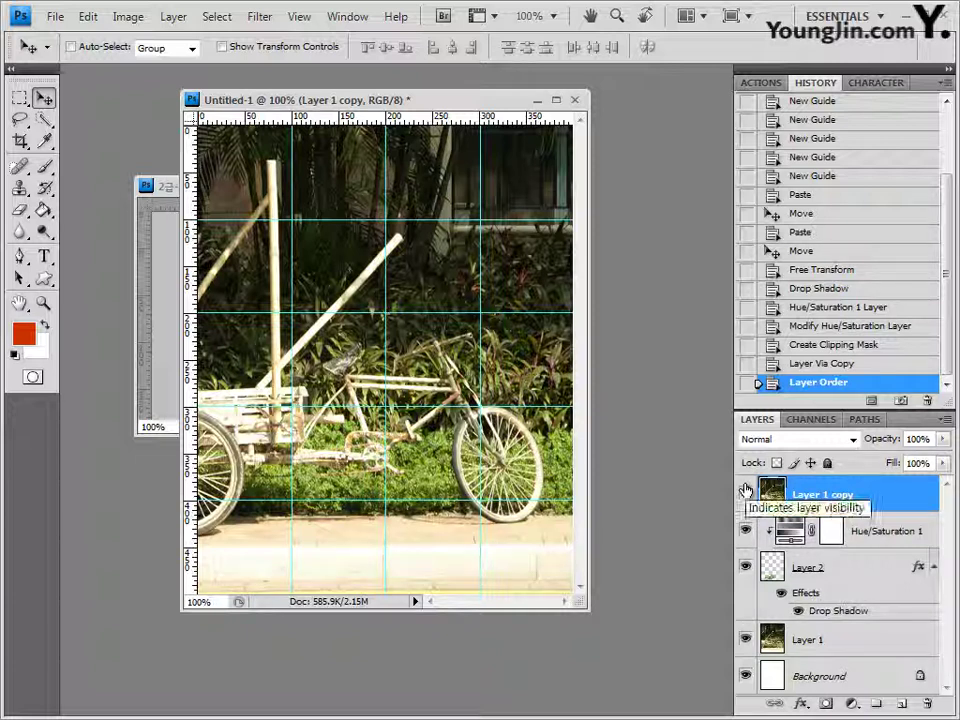
- Apply the Patchwork texture filter to Layer 1 copy with Square Size 4 and Relief 8
{"action": "left_click", "coordinate": [262, 17]}
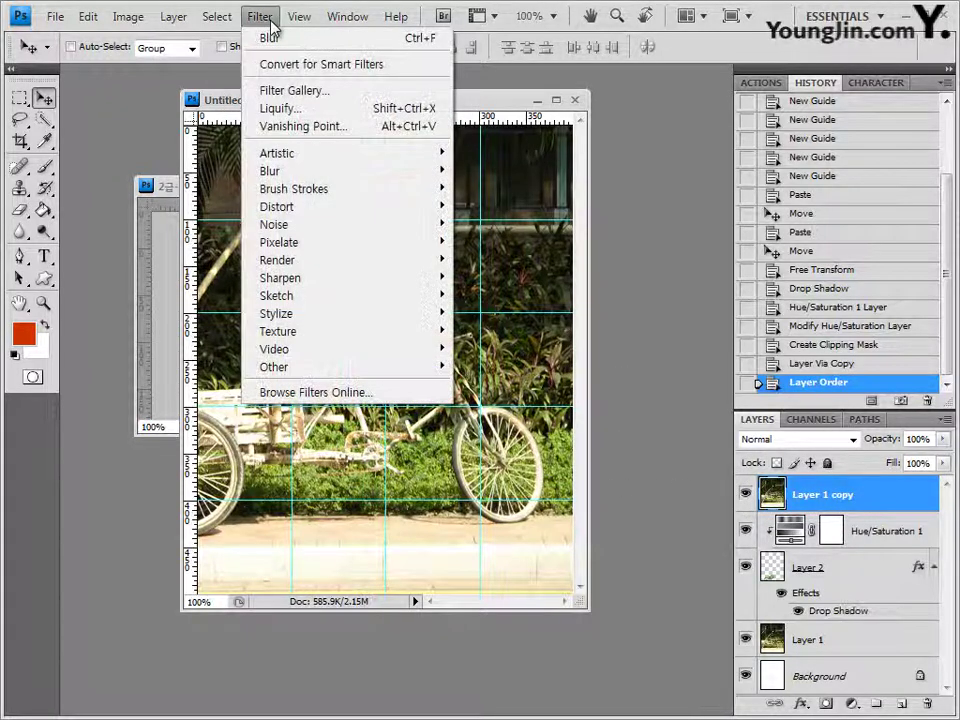
{"action": "mouse_move", "coordinate": [297, 338]}
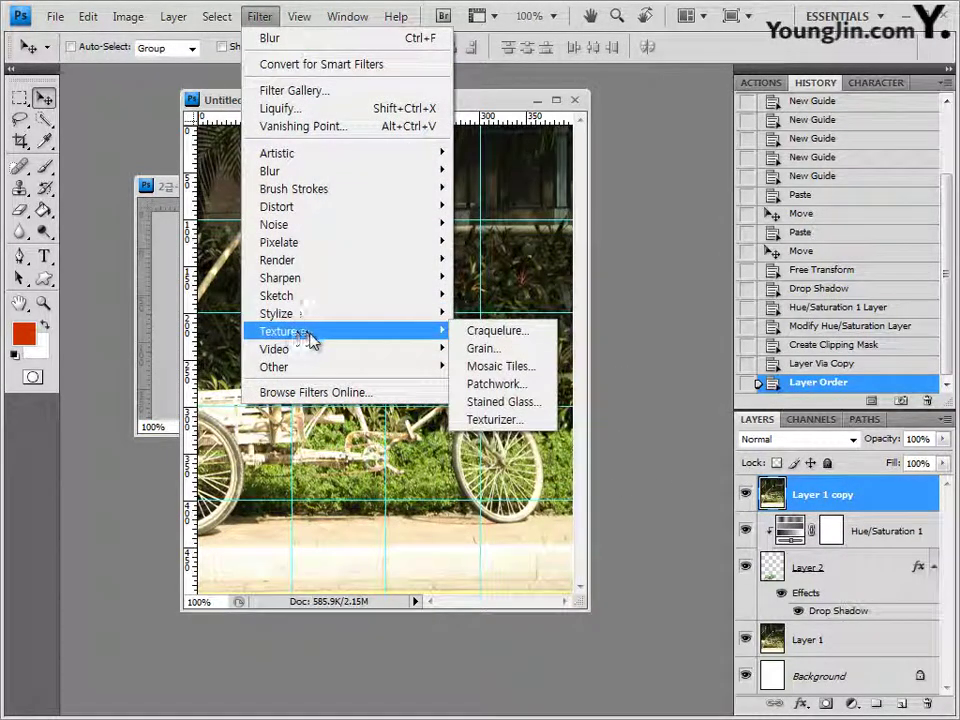
{"action": "left_click", "coordinate": [491, 385]}
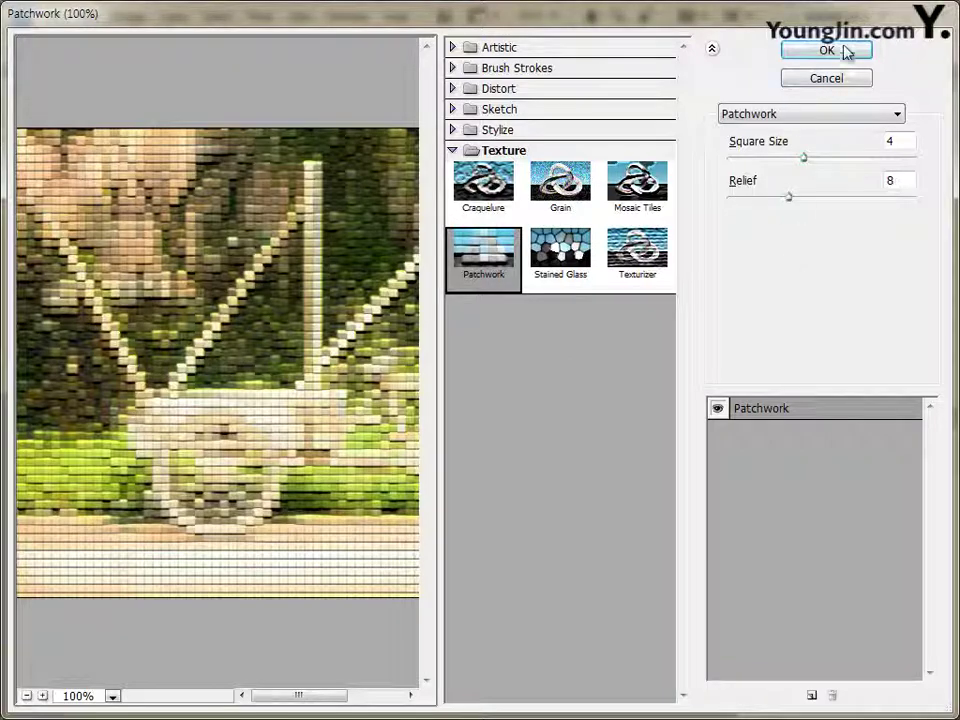
{"action": "left_click", "coordinate": [846, 52]}
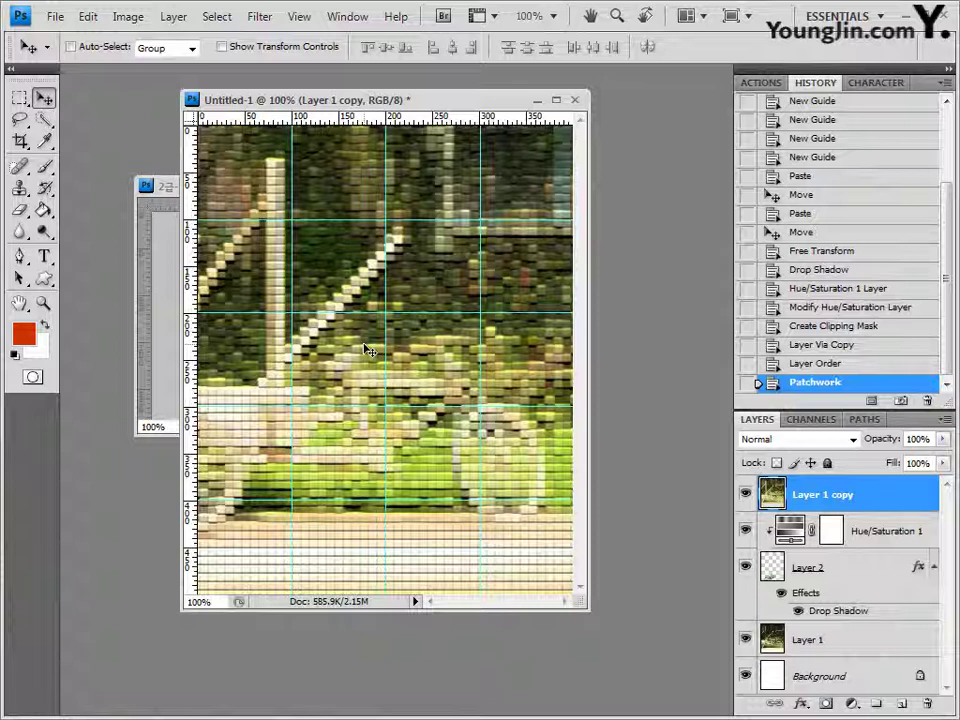
- Make a rectangular marquee selection of about 320 x 415 pixels, set in about 40 pixels from the canvas edges
{"action": "left_click", "coordinate": [22, 97]}
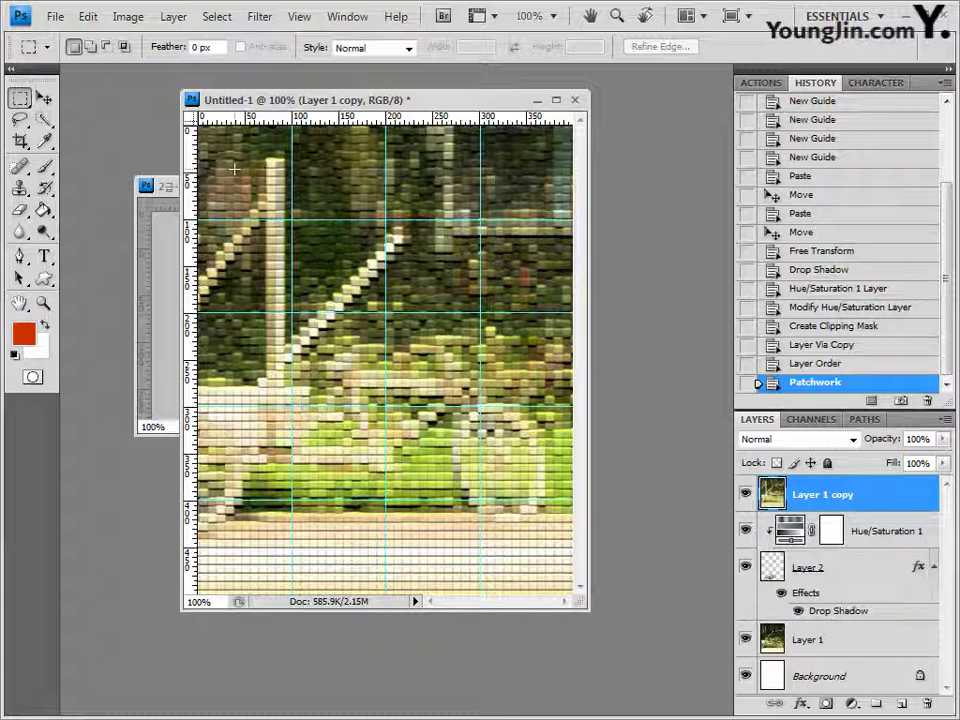
{"action": "left_click_drag", "start_coordinate": [233, 163], "coordinate": [537, 553]}
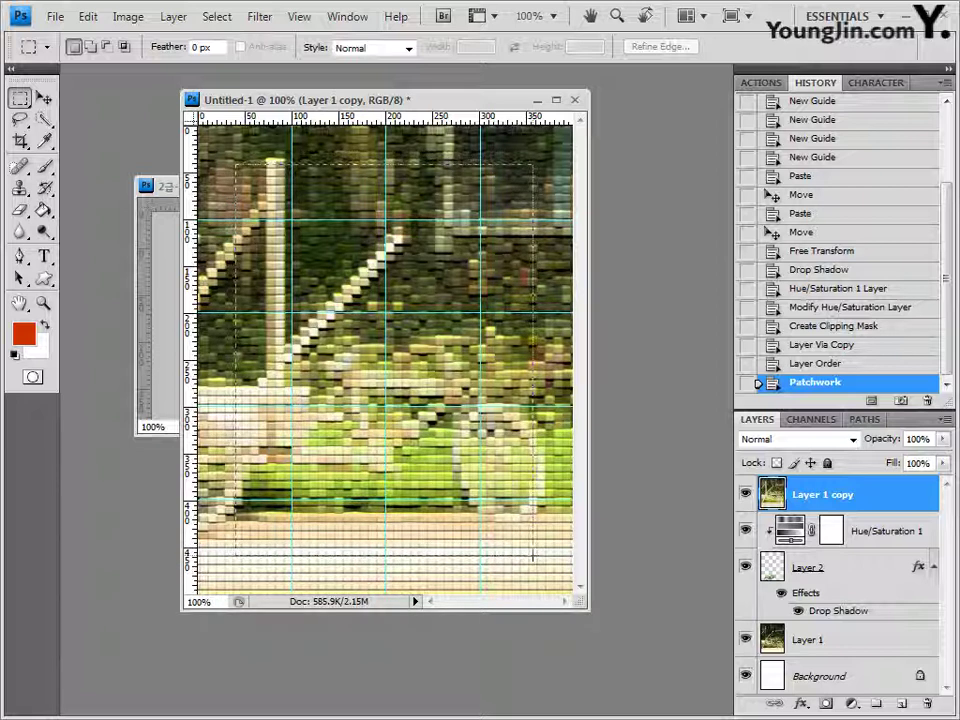
{"action": "left_click_drag", "start_coordinate": [537, 553], "coordinate": [537, 553]}
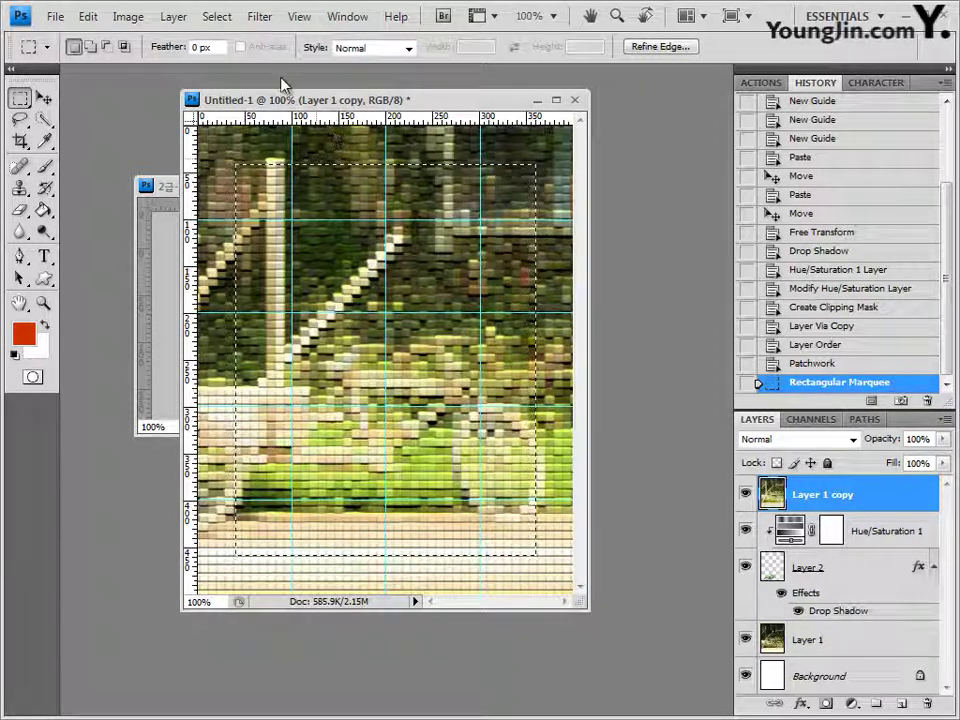
- Smooth the selection with a sample radius of 8 pixels, clear that area from Layer 1 copy and deselect
{"action": "left_click", "coordinate": [215, 20]}
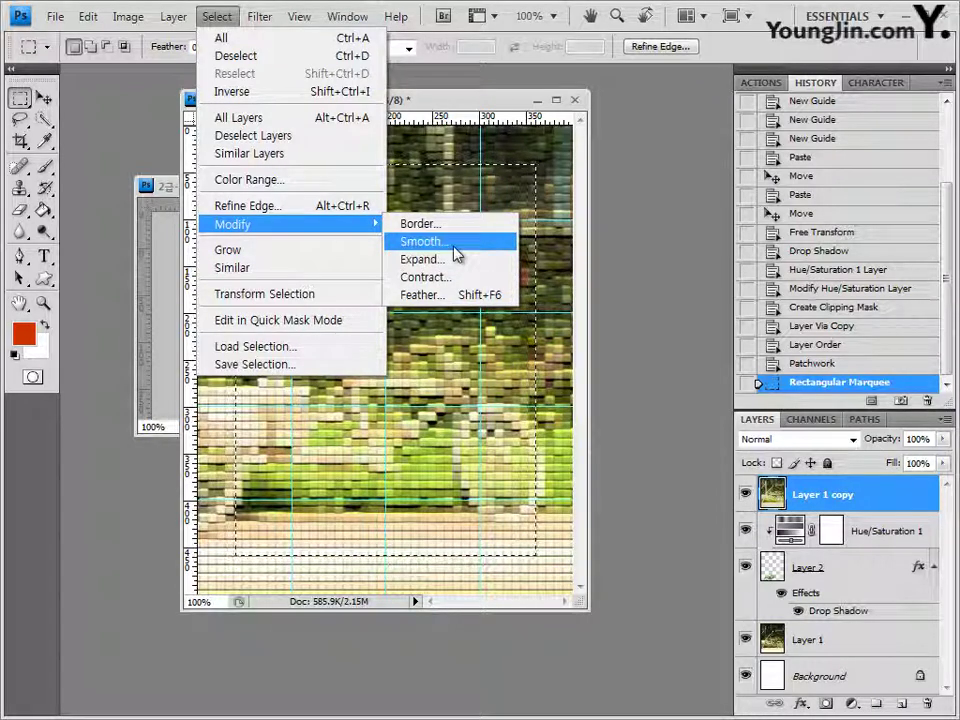
{"action": "left_click", "coordinate": [454, 242]}
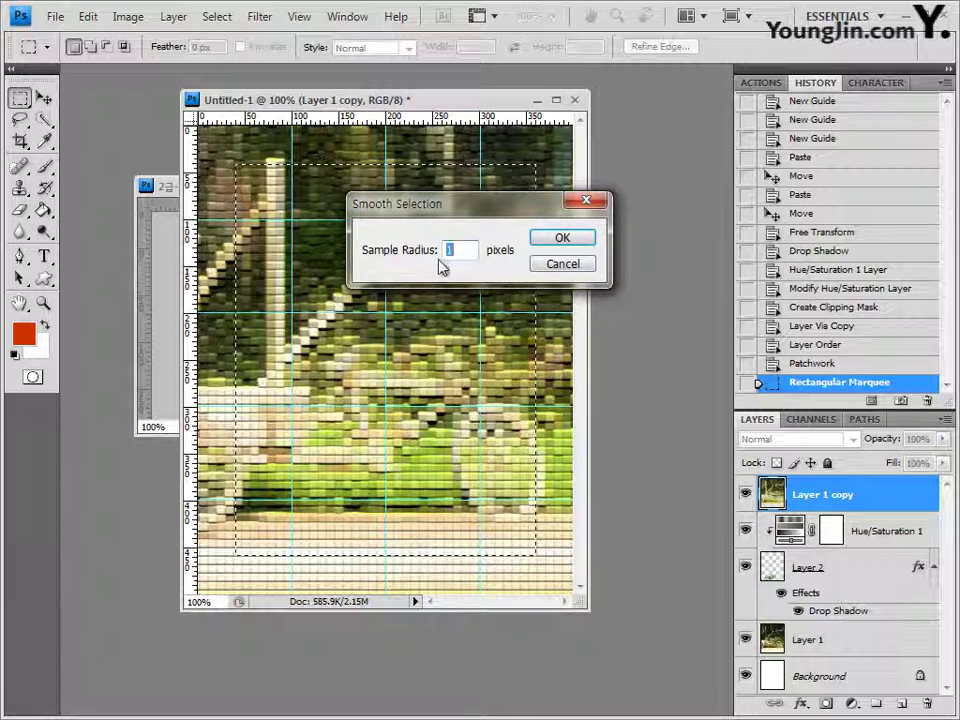
{"action": "type", "text": "8"}
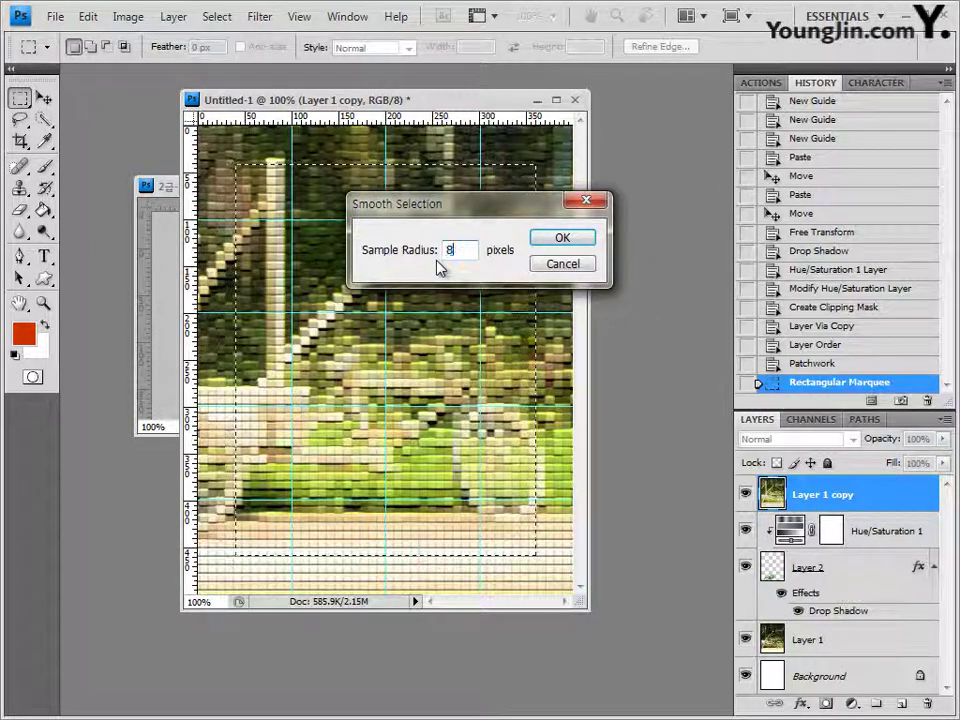
{"action": "left_click", "coordinate": [562, 239]}
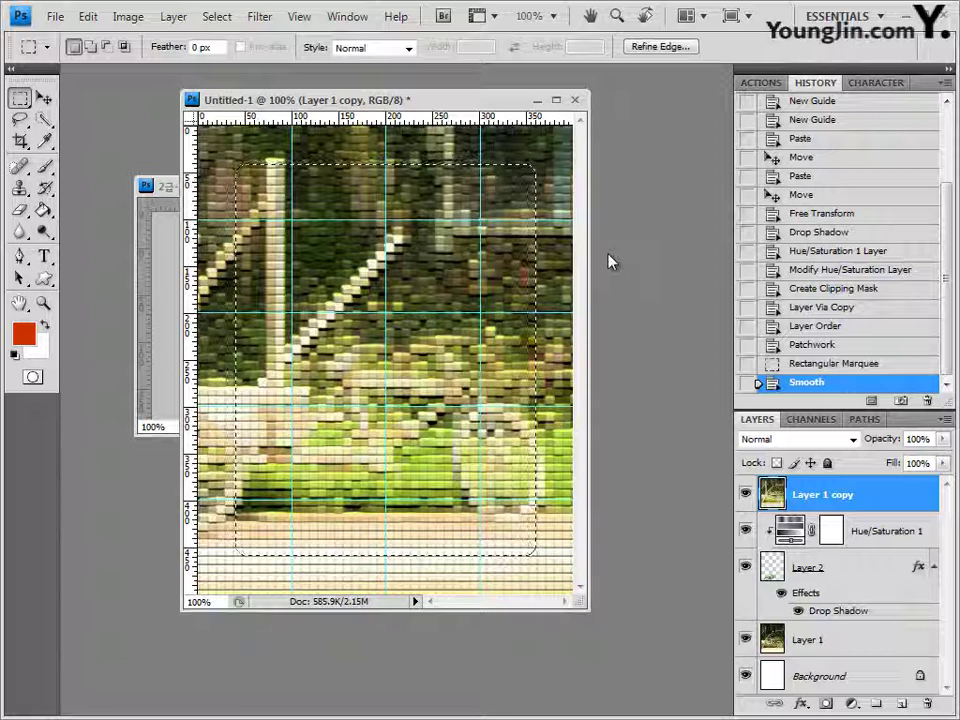
{"action": "key", "text": "Delete"}
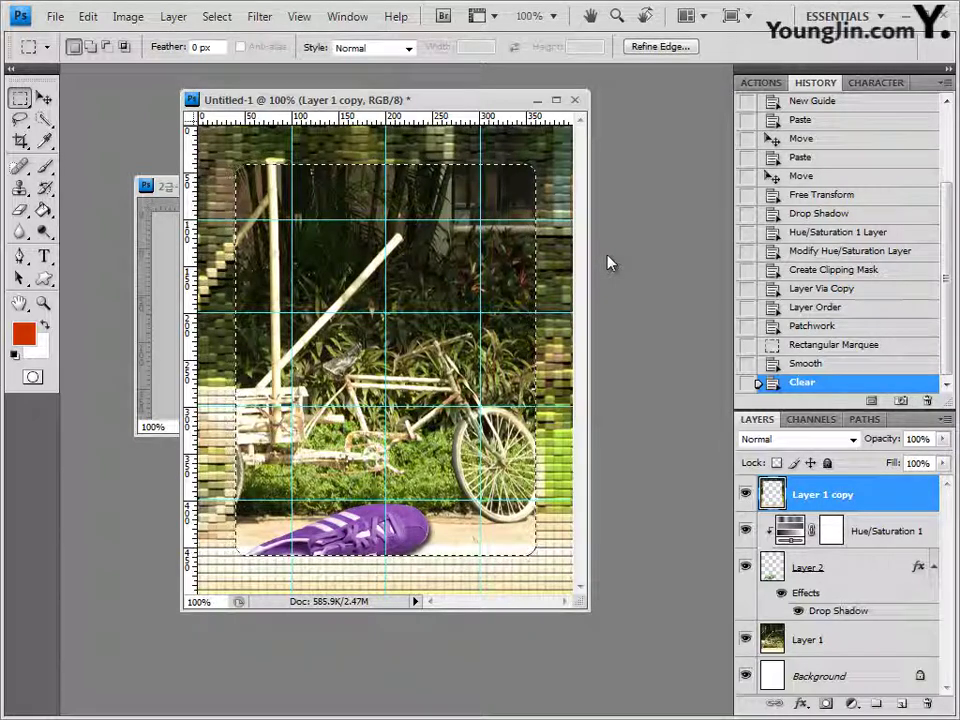
{"action": "key", "text": "ctrl+d"}
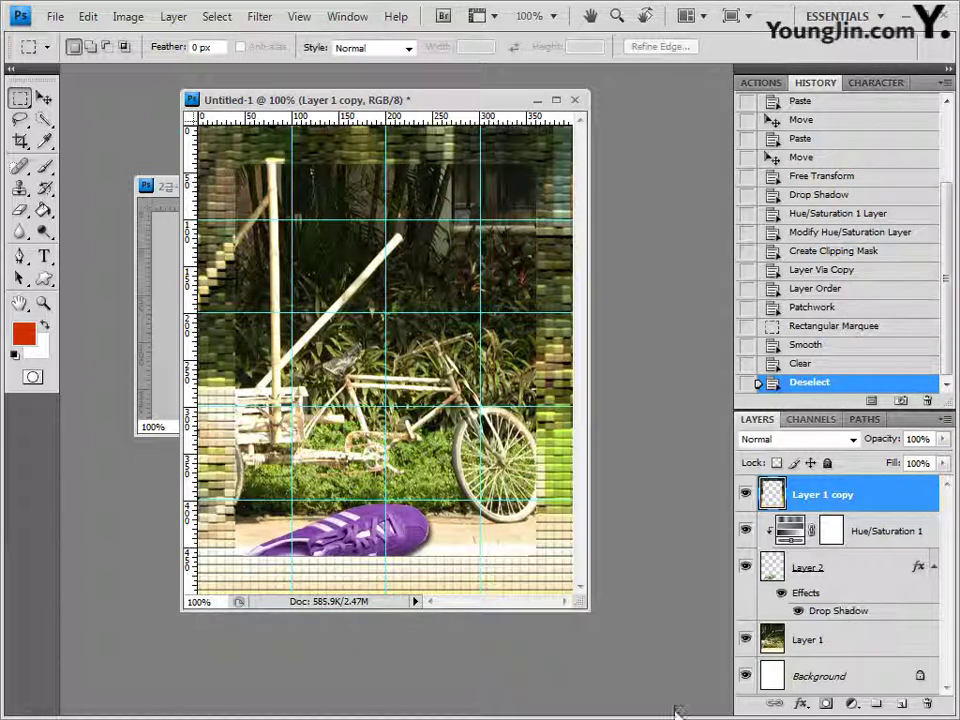
- Add a 4 px outside Stroke layer style in white (ffffff) to Layer 1 copy
{"action": "left_click", "coordinate": [804, 707]}
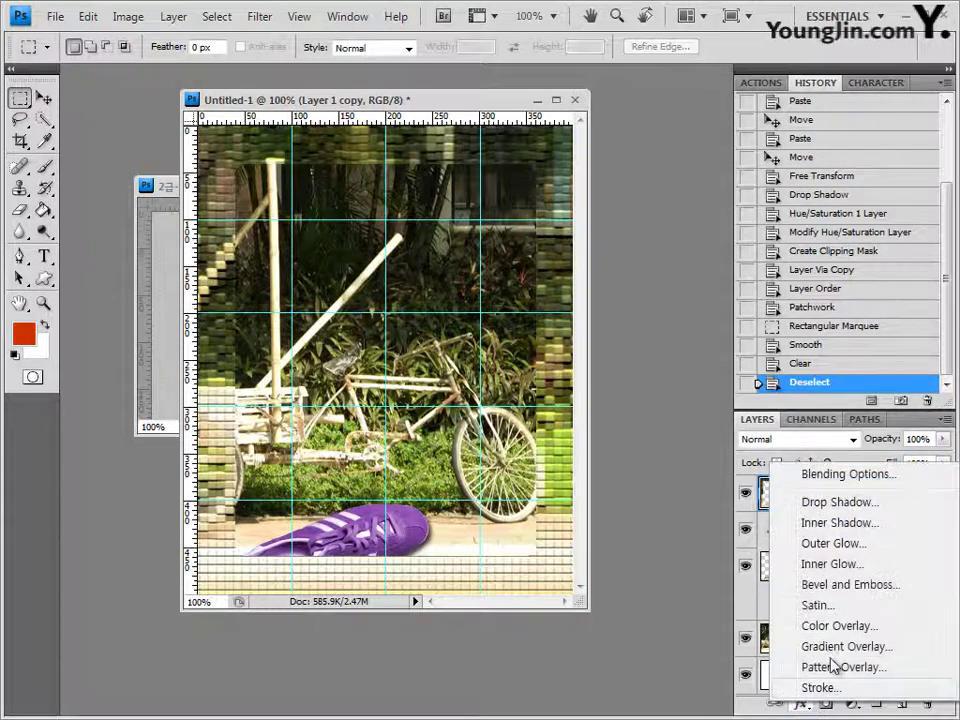
{"action": "left_click", "coordinate": [829, 694]}
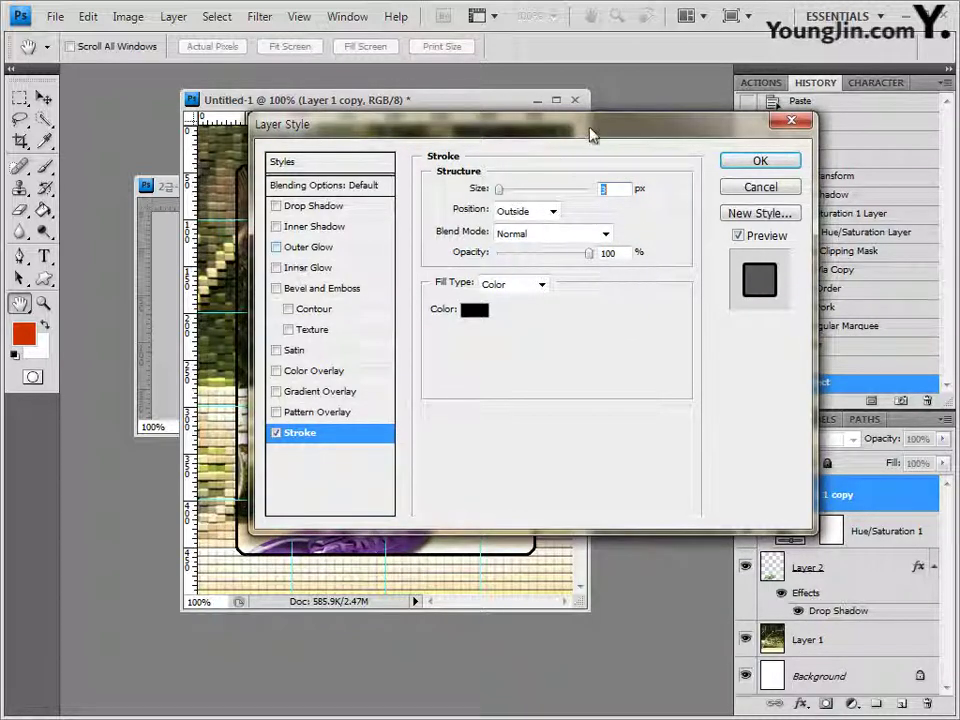
{"action": "left_click_drag", "start_coordinate": [590, 126], "coordinate": [738, 88]}
{"action": "type", "text": "4"}
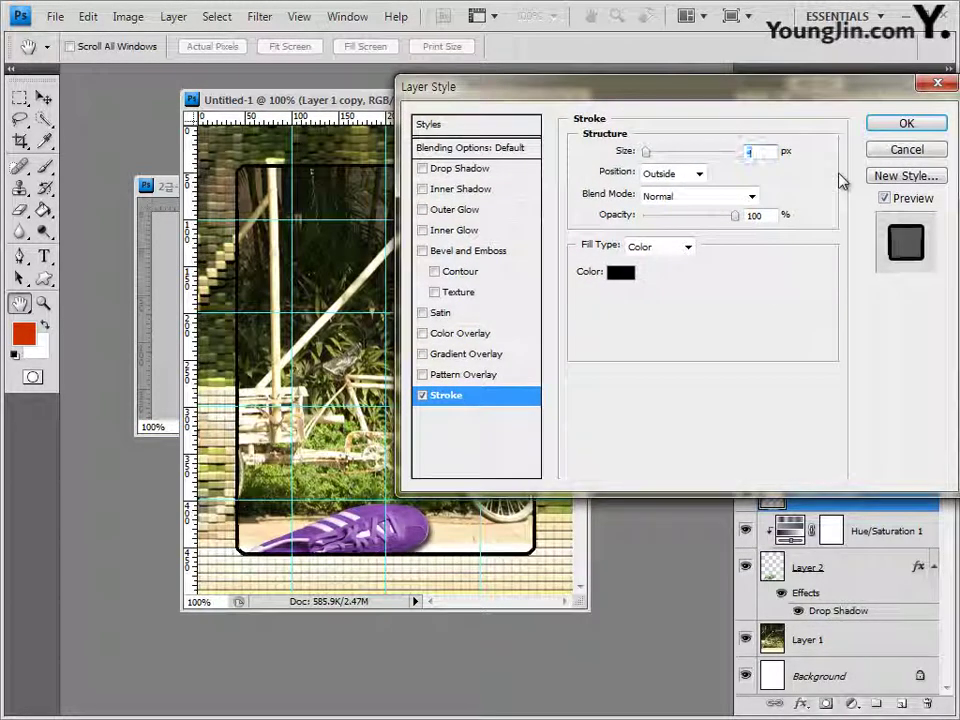
{"action": "left_click", "coordinate": [619, 280]}
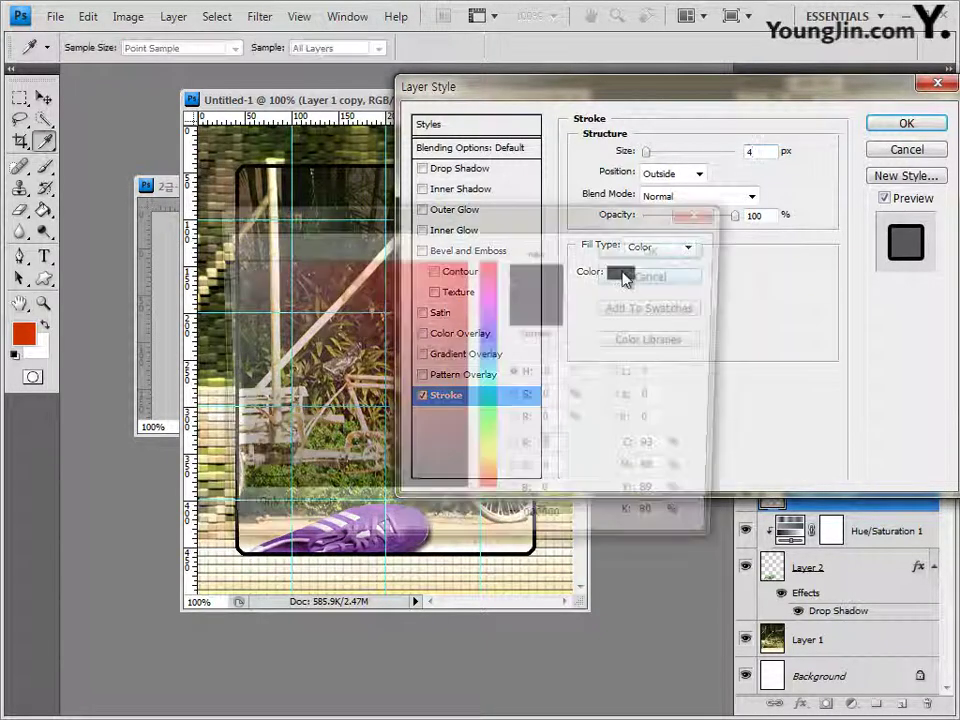
{"action": "double_click", "coordinate": [570, 528]}
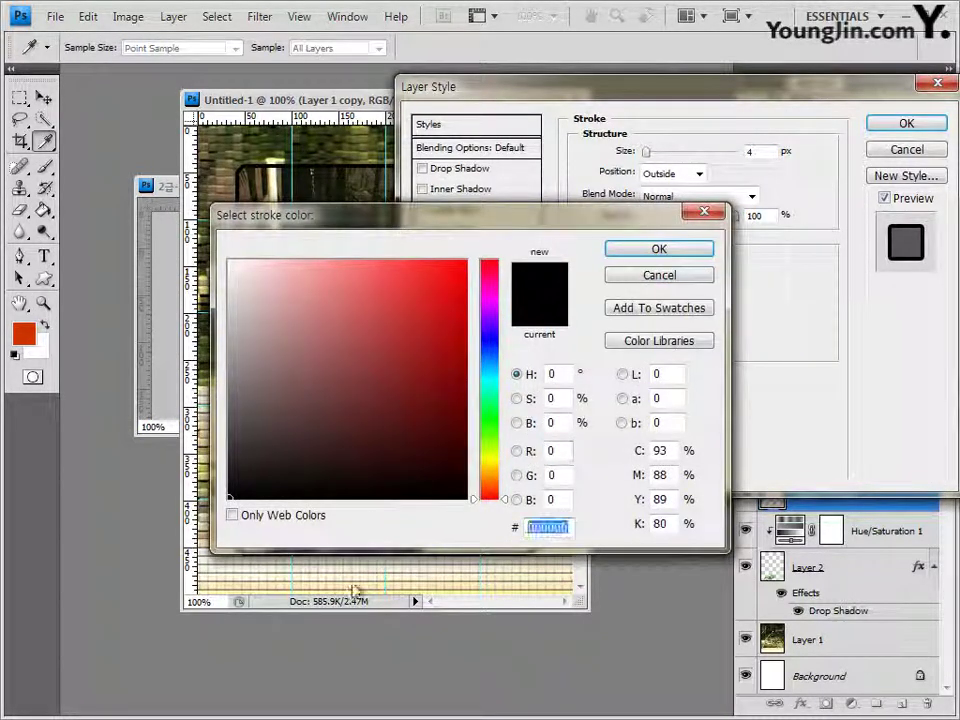
{"action": "type", "text": "ffffff"}
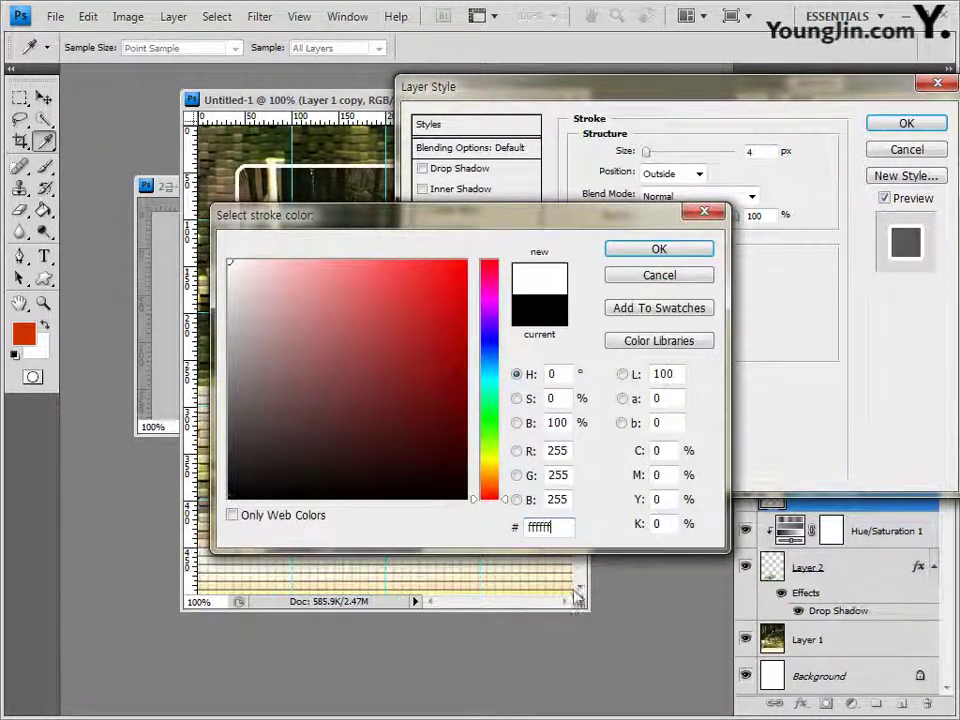
{"action": "left_click", "coordinate": [683, 258]}
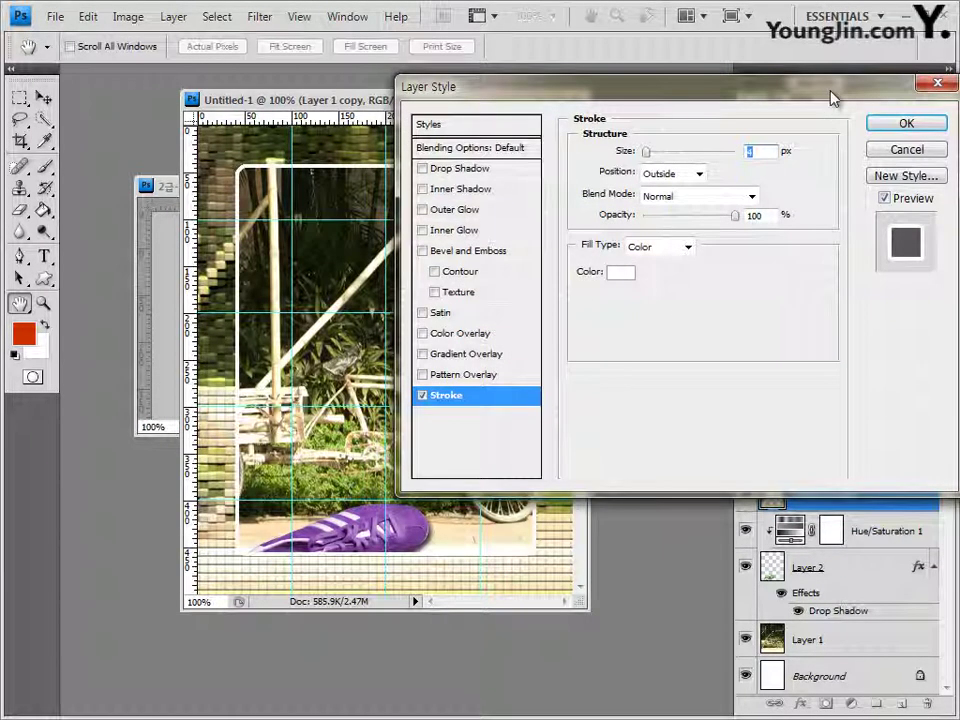
- Add a Drop Shadow with its default settings to Layer 1 copy and apply the layer style
{"action": "left_click_drag", "start_coordinate": [622, 88], "coordinate": [559, 90]}
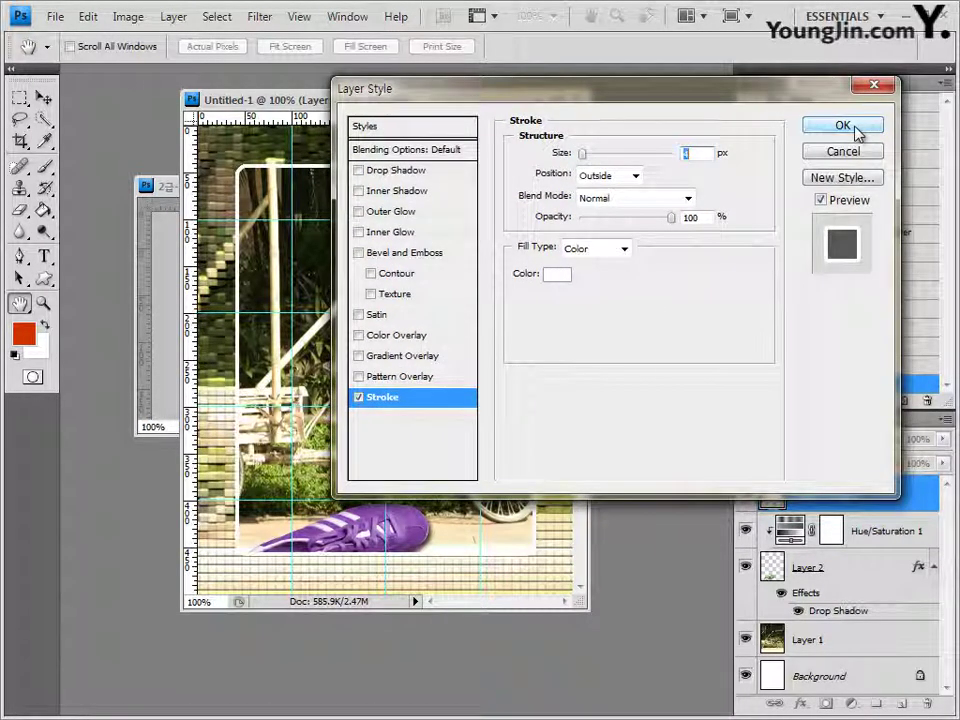
{"action": "left_click_drag", "start_coordinate": [778, 94], "coordinate": [790, 146]}
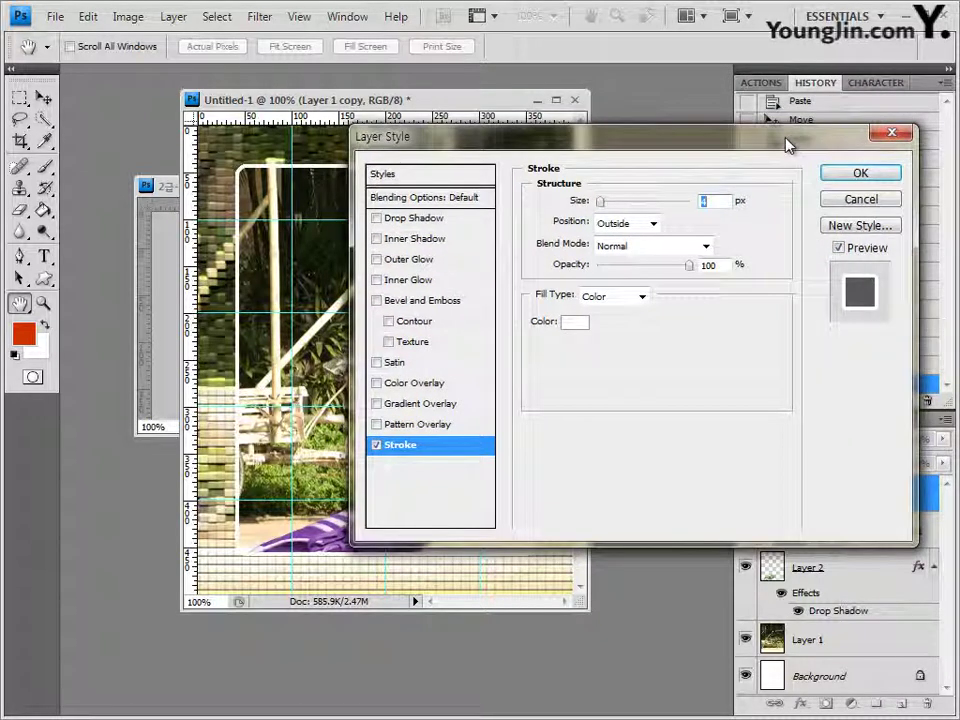
{"action": "left_click", "coordinate": [416, 220]}
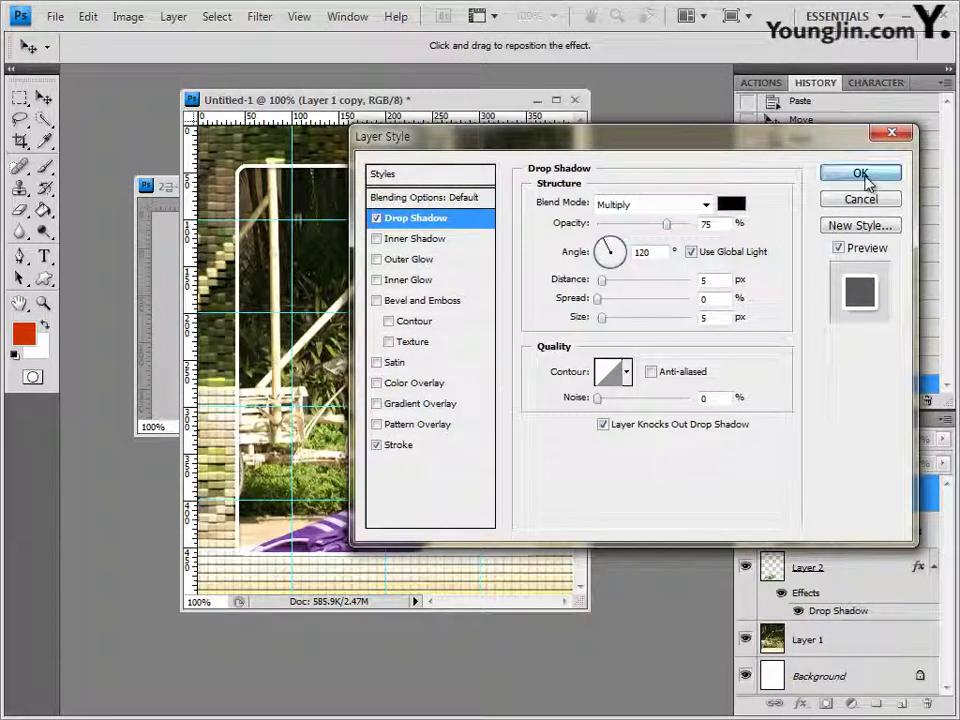
{"action": "left_click", "coordinate": [862, 176]}
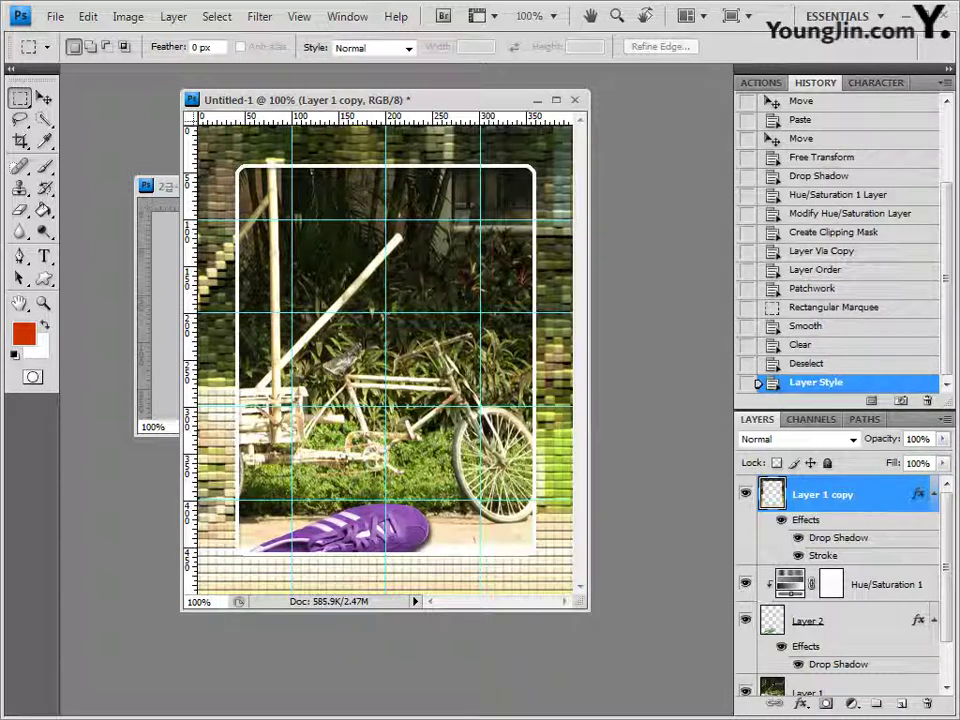
- Open the flower photo 2급-4.jpg from the file folder and float it in its own window over the composition
{"action": "key", "text": "alt+Tab"}
{"action": "left_click_drag", "start_coordinate": [735, 316], "coordinate": [663, 119]}
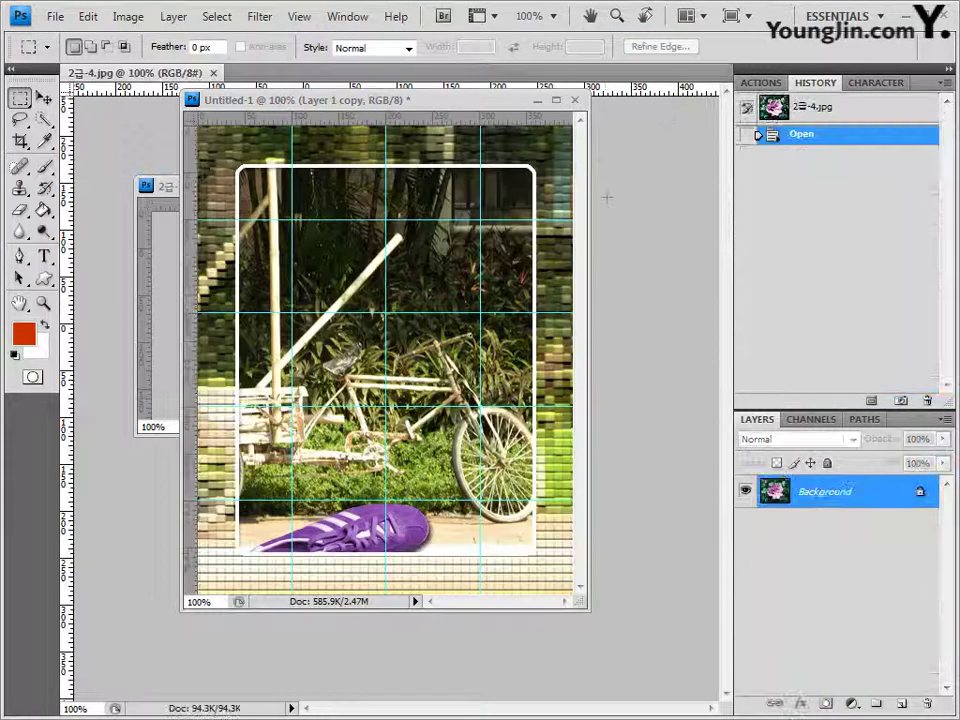
{"action": "left_click_drag", "start_coordinate": [80, 70], "coordinate": [180, 150]}
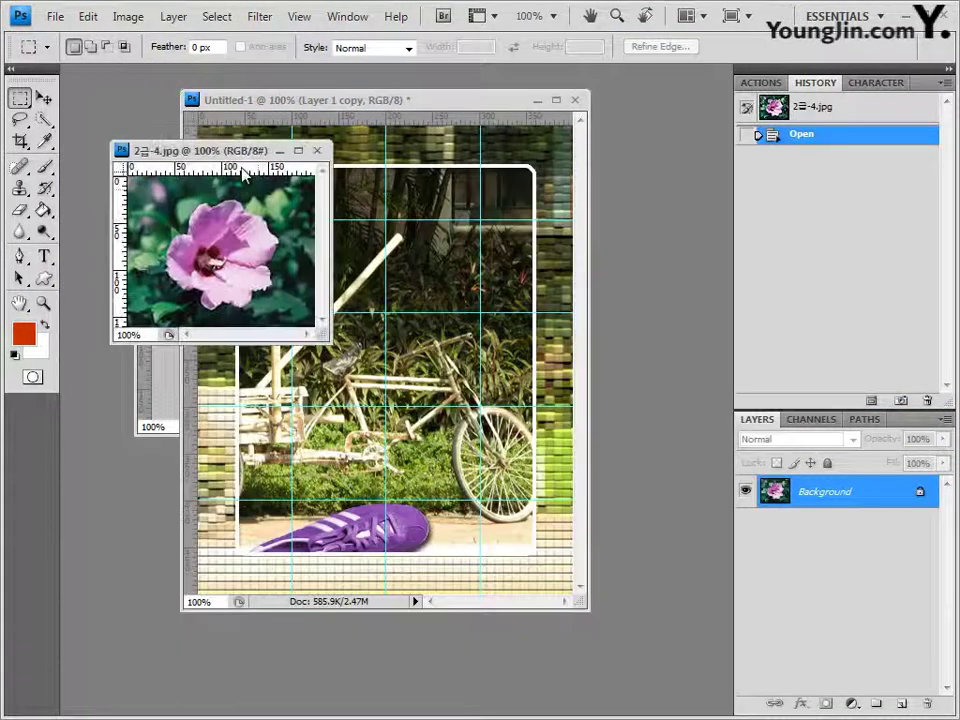
{"action": "left_click_drag", "start_coordinate": [240, 160], "coordinate": [400, 179]}
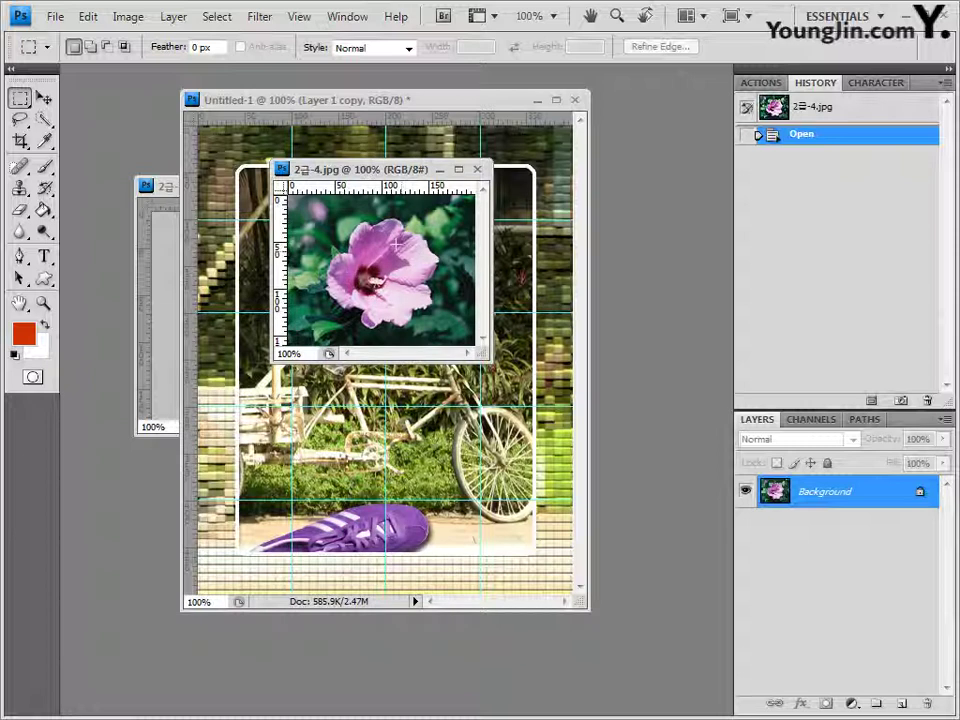
- Select the pink flower with the Quick Selection tool and copy it into the Untitled-1 composition
{"action": "left_click", "coordinate": [45, 120]}
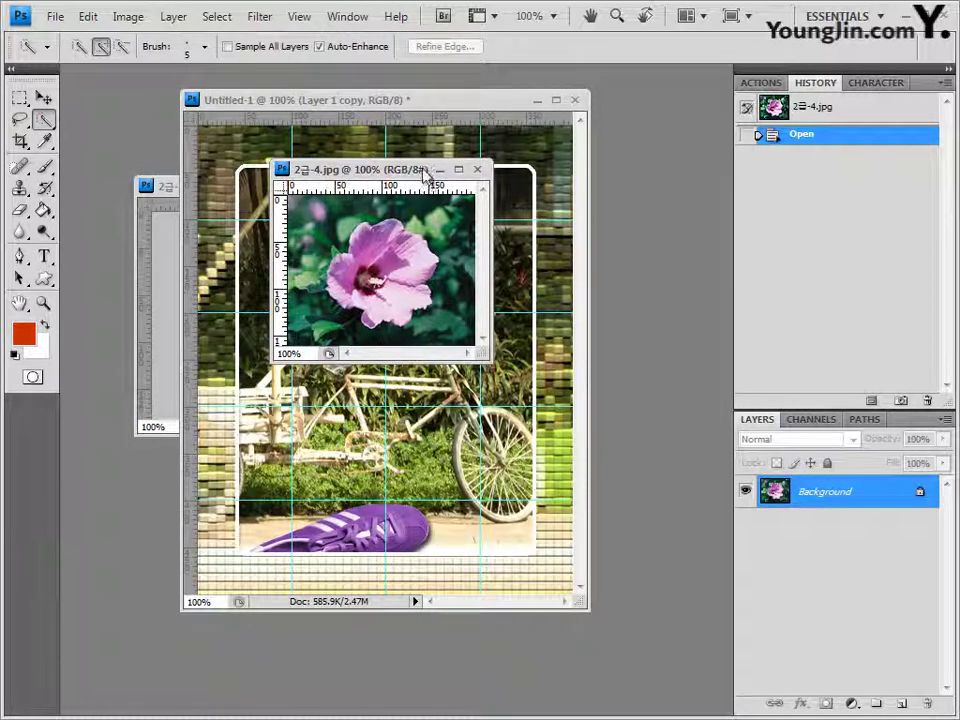
{"action": "mouse_move", "coordinate": [396, 290]}
{"action": "left_mouse_down"}
{"action": "mouse_move", "coordinate": [420, 262]}
{"action": "mouse_move", "coordinate": [392, 228]}
{"action": "mouse_move", "coordinate": [372, 233]}
{"action": "mouse_move", "coordinate": [388, 290]}
{"action": "left_mouse_up"}
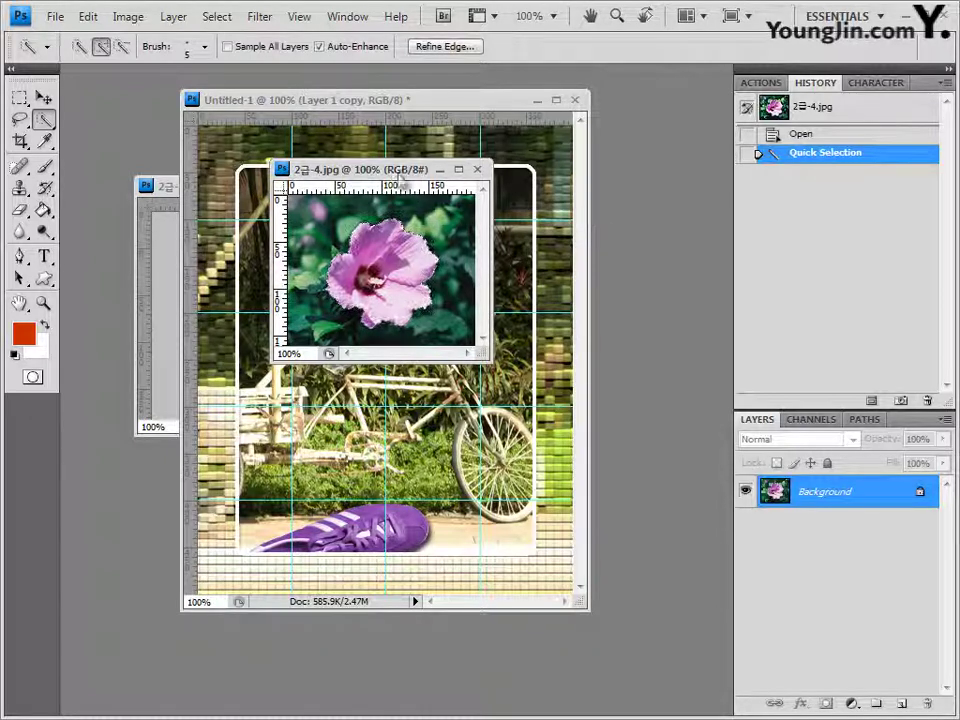
{"action": "left_click_drag", "start_coordinate": [410, 169], "coordinate": [658, 214]}
{"action": "left_click", "coordinate": [484, 100]}
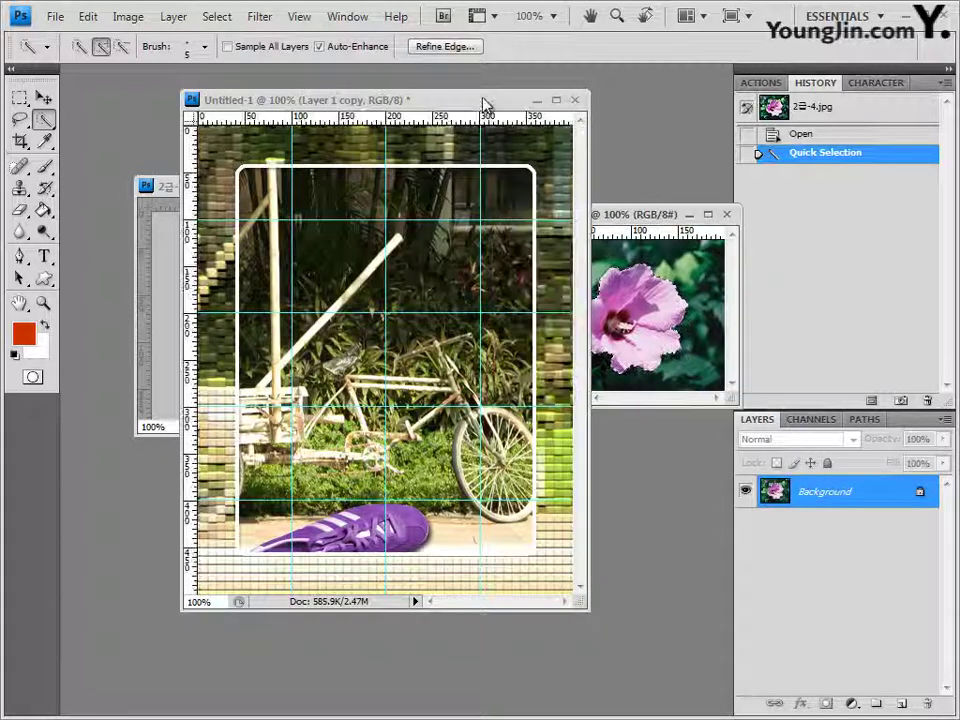
{"action": "key", "text": "ctrl+v"}
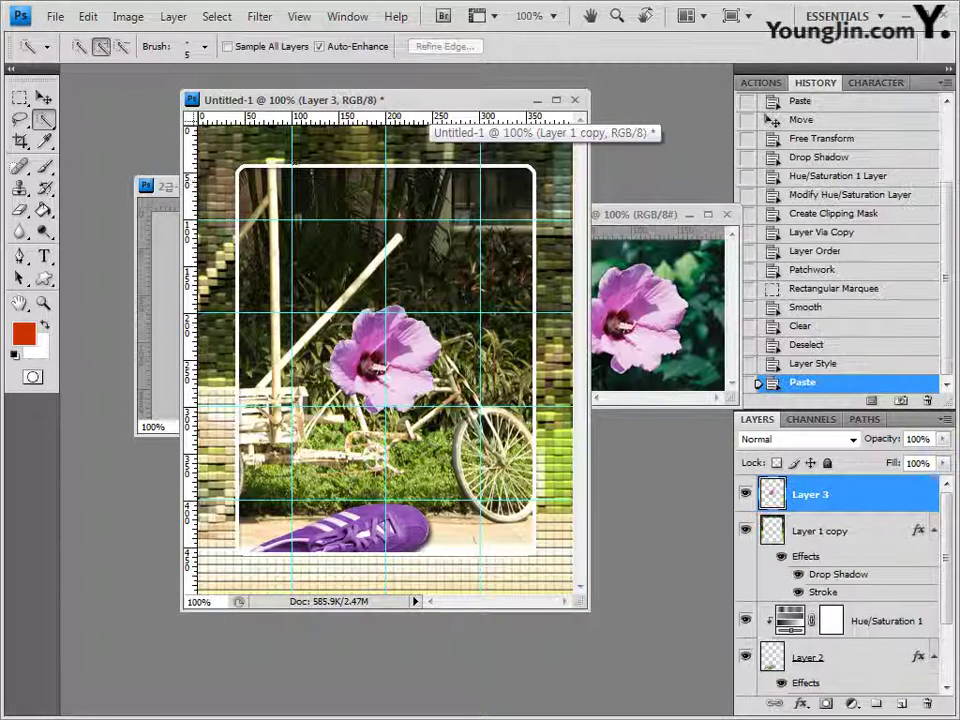
- Move the pasted flower up so it overlaps the middle of the white frame's upper edge
{"action": "left_click", "coordinate": [44, 98]}
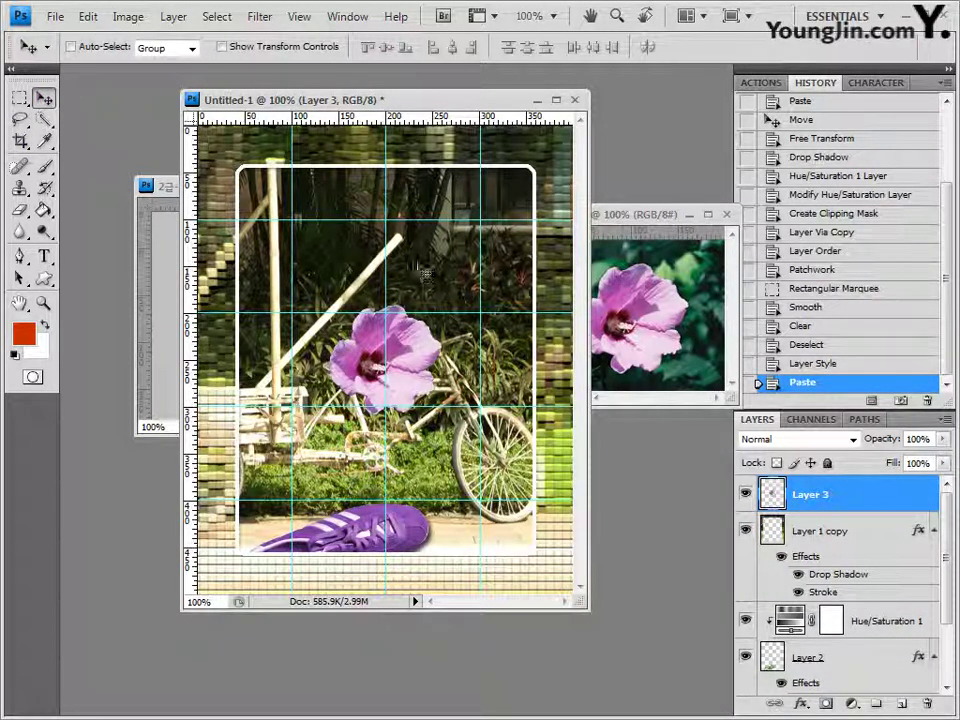
{"action": "left_click_drag", "start_coordinate": [406, 332], "coordinate": [416, 184]}
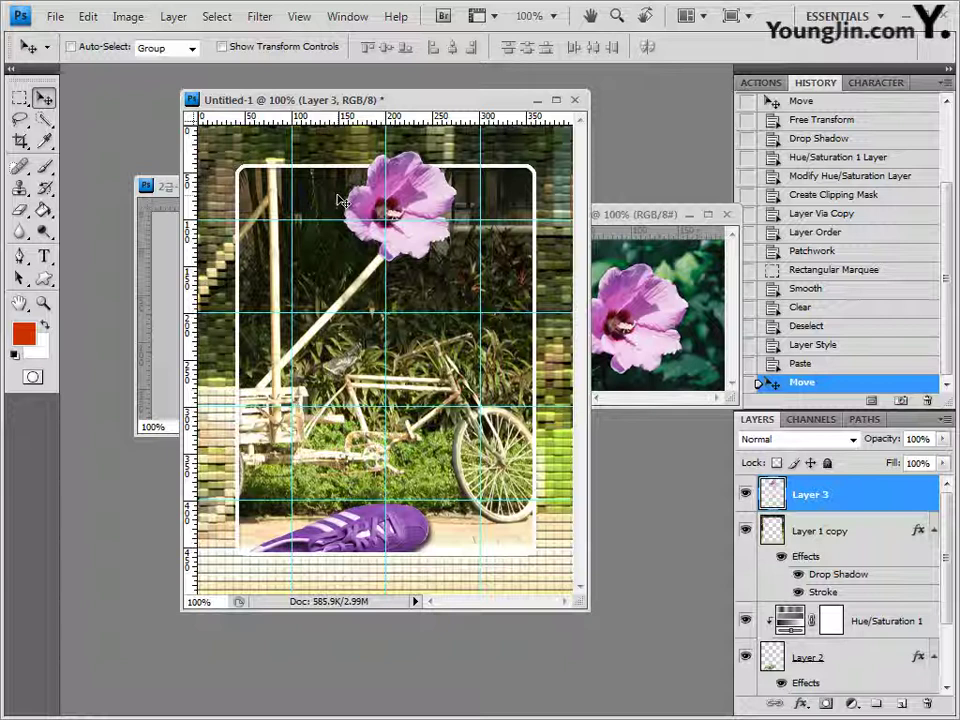
{"action": "left_click_drag", "start_coordinate": [340, 200], "coordinate": [342, 203]}
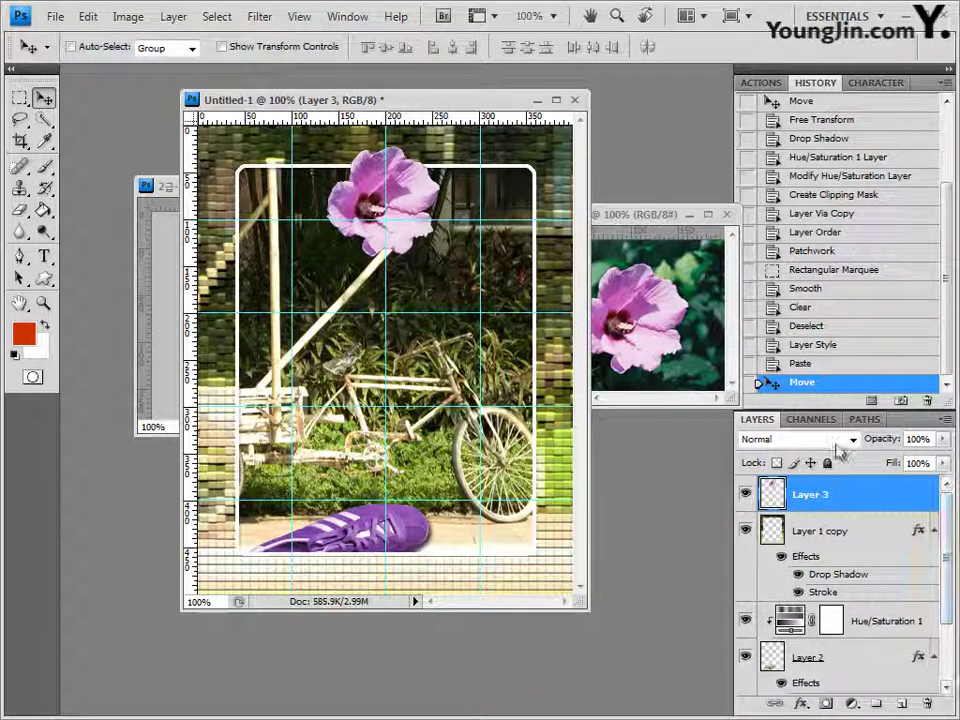
- Apply an Outer Glow layer style with default settings to the flower on Layer 3
{"action": "left_click", "coordinate": [801, 704]}
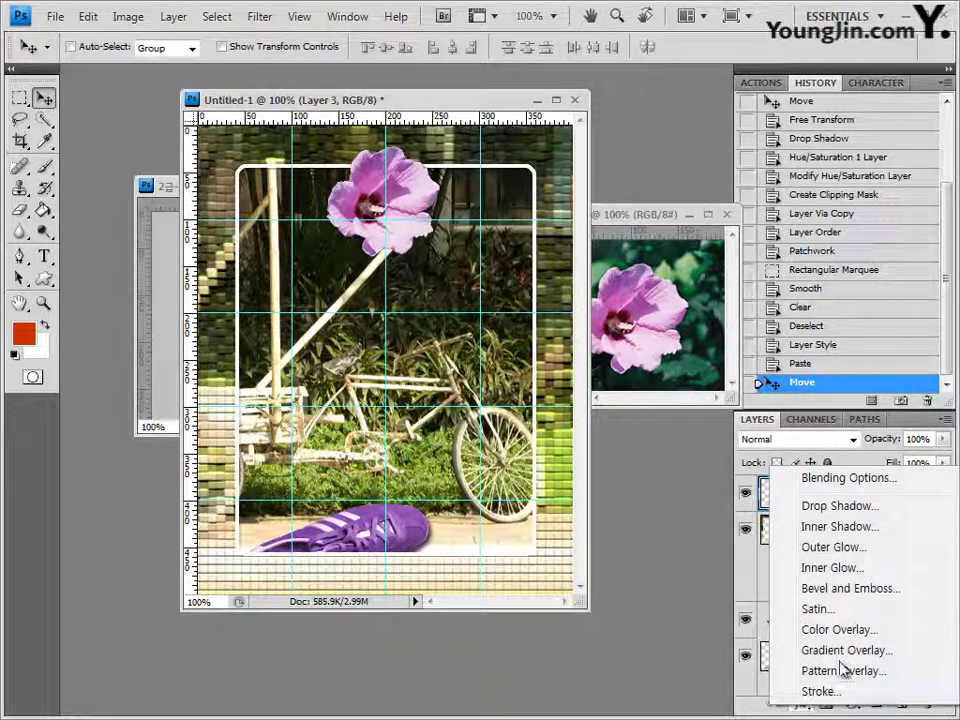
{"action": "left_click", "coordinate": [730, 218]}
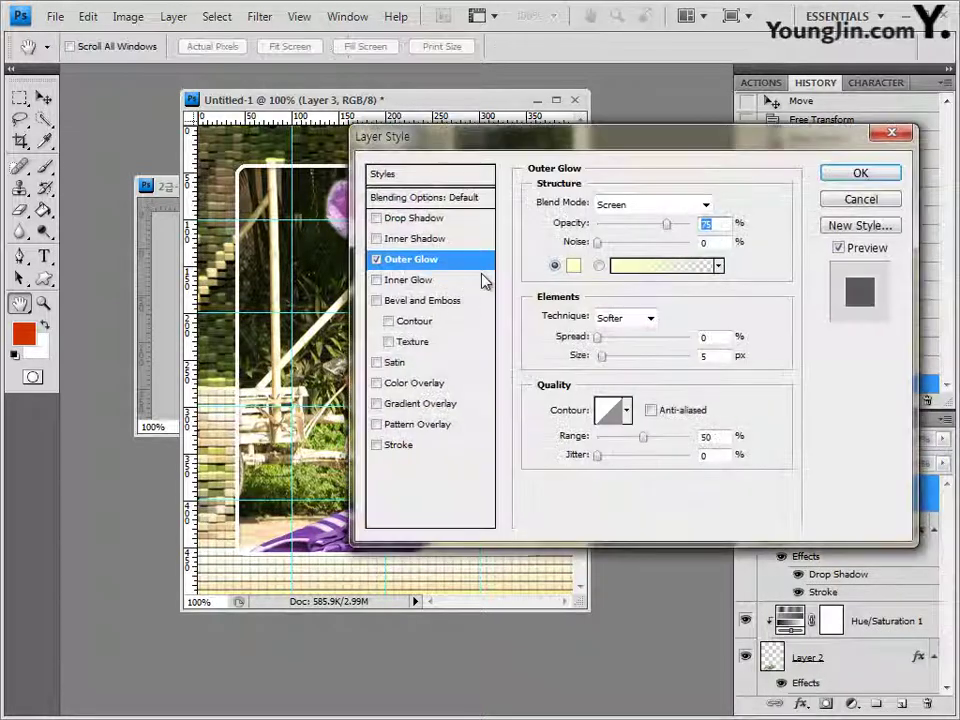
{"action": "left_click", "coordinate": [886, 181]}
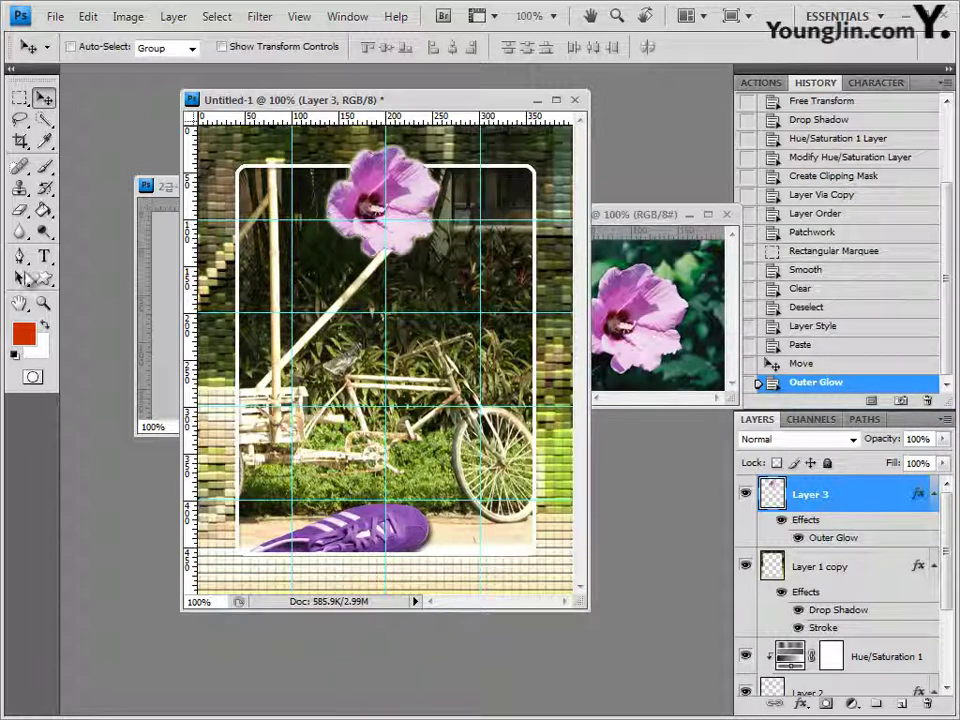
- Set the Type tool's font size to 35 pt and the text color to #006699
{"action": "left_click", "coordinate": [44, 258]}
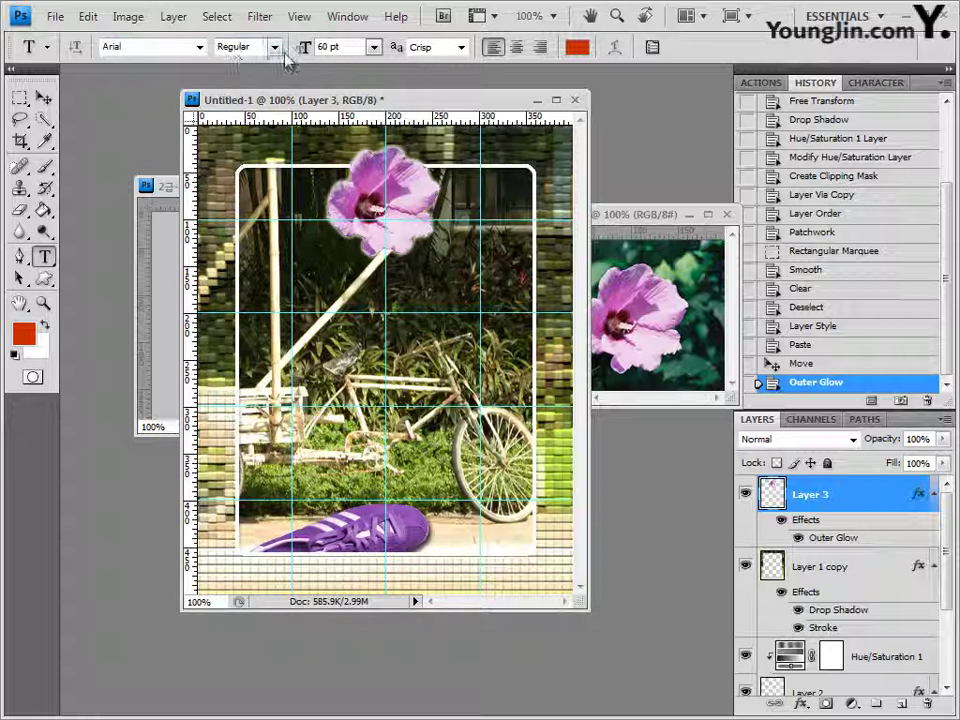
{"action": "left_click", "coordinate": [345, 49]}
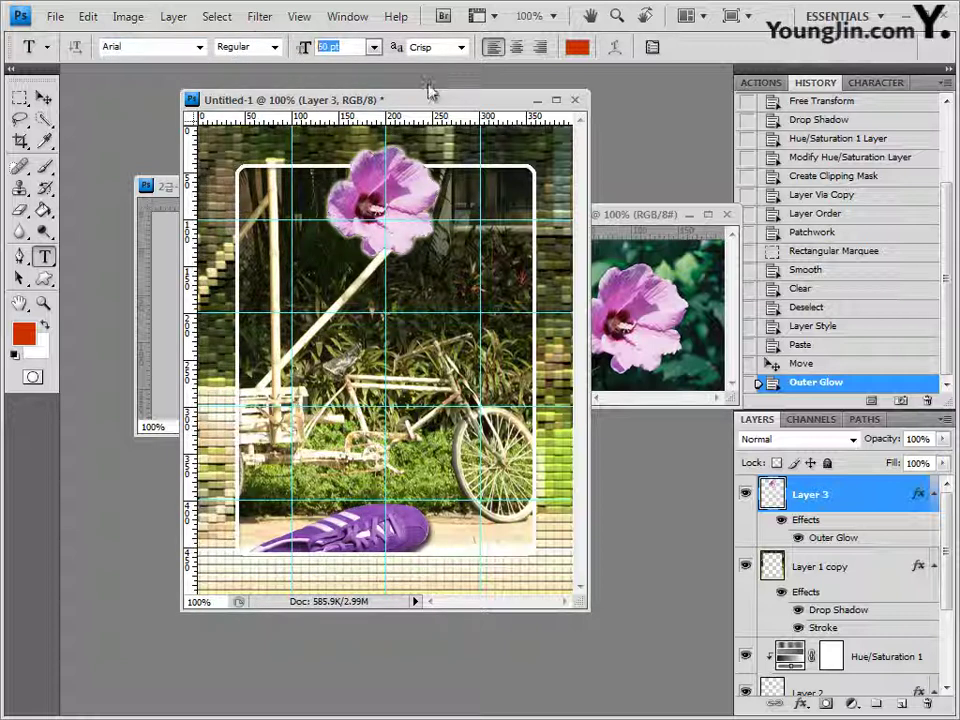
{"action": "type", "text": "3"}
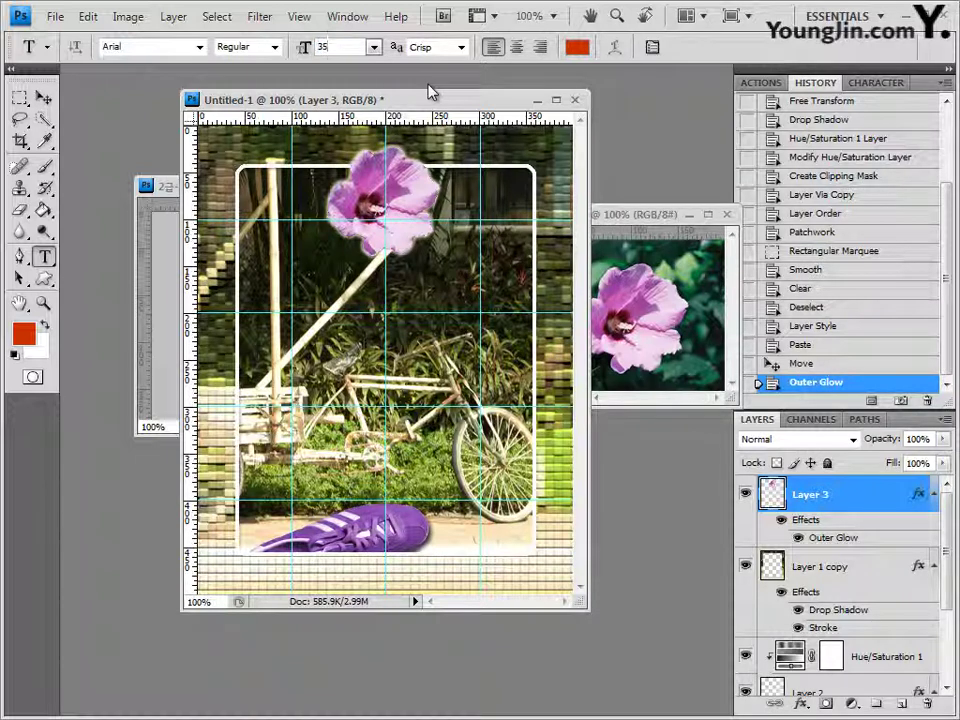
{"action": "type", "text": "5"}
{"action": "key", "text": "Return"}
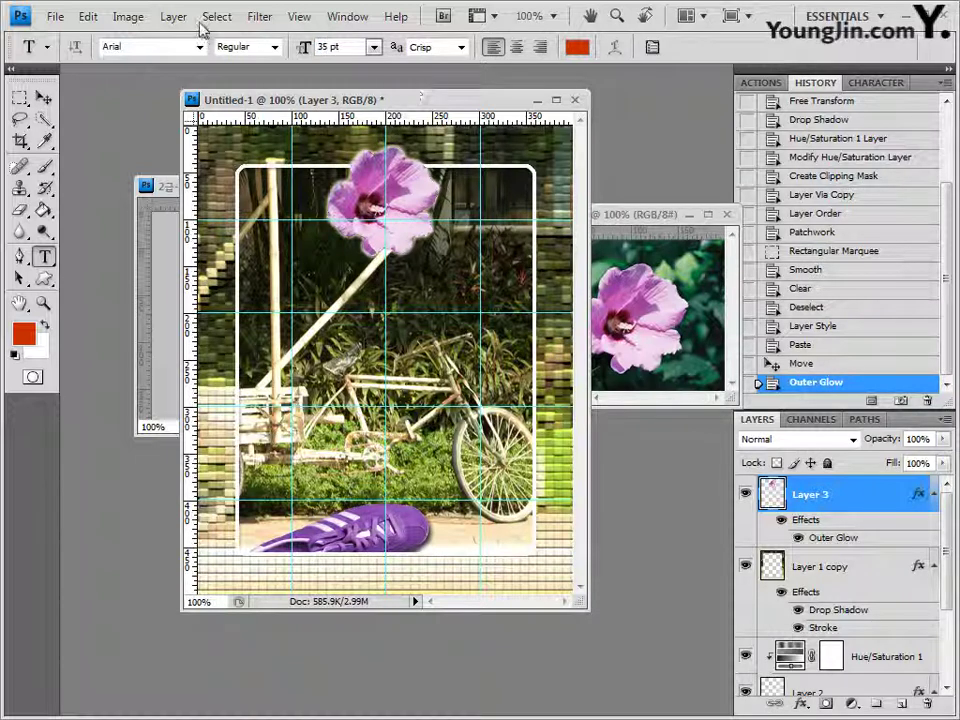
{"action": "left_click", "coordinate": [577, 49]}
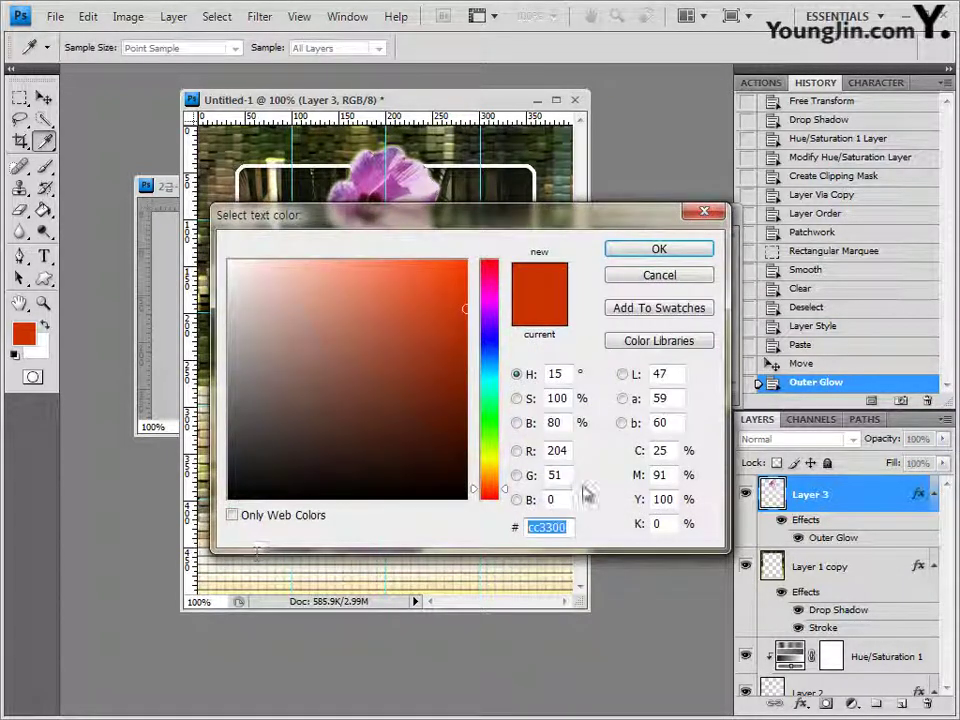
{"action": "type", "text": "006"}
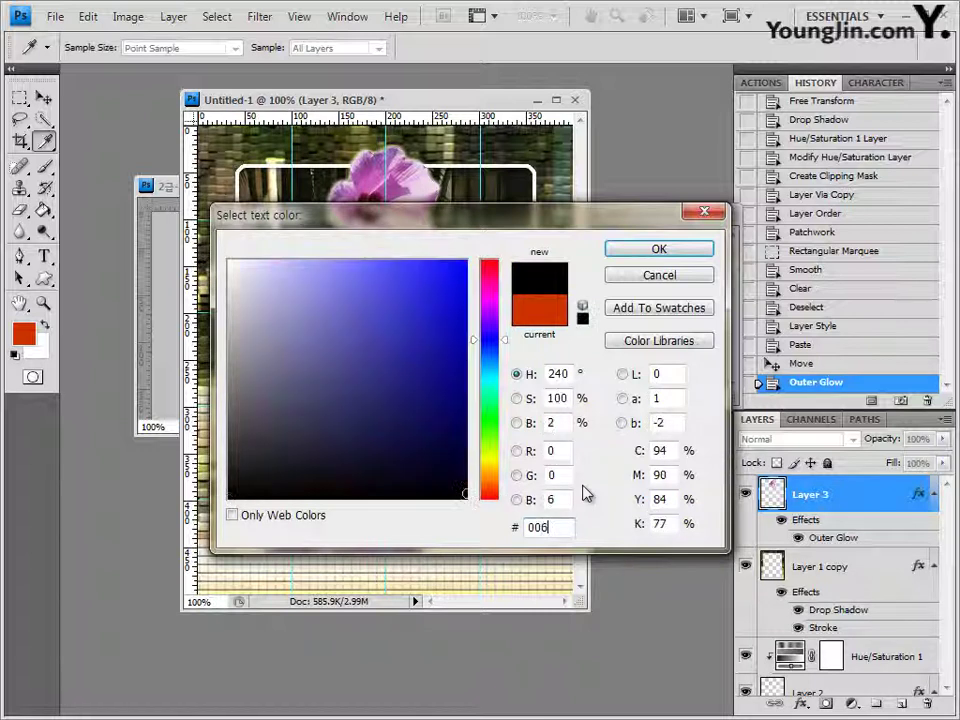
{"action": "type", "text": "699"}
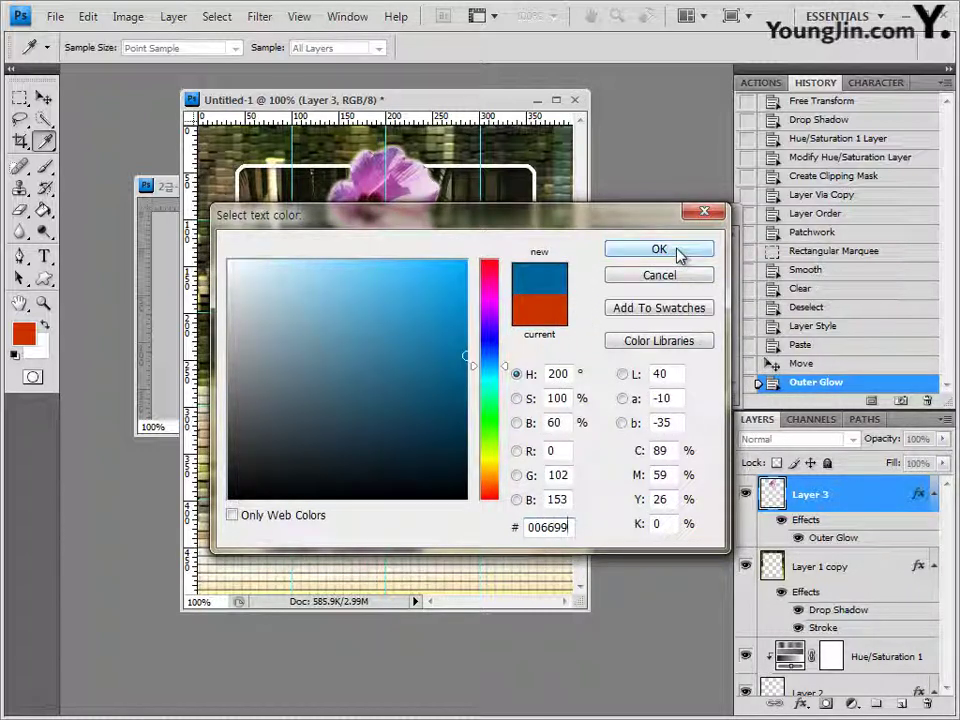
{"action": "left_click", "coordinate": [233, 515]}
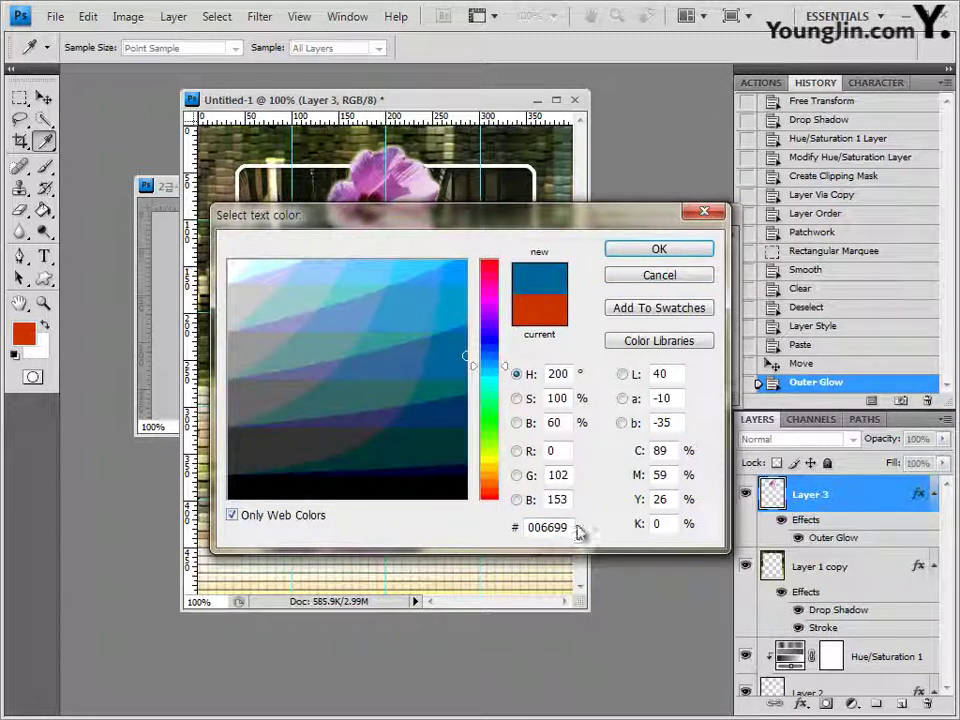
{"action": "left_click", "coordinate": [233, 515]}
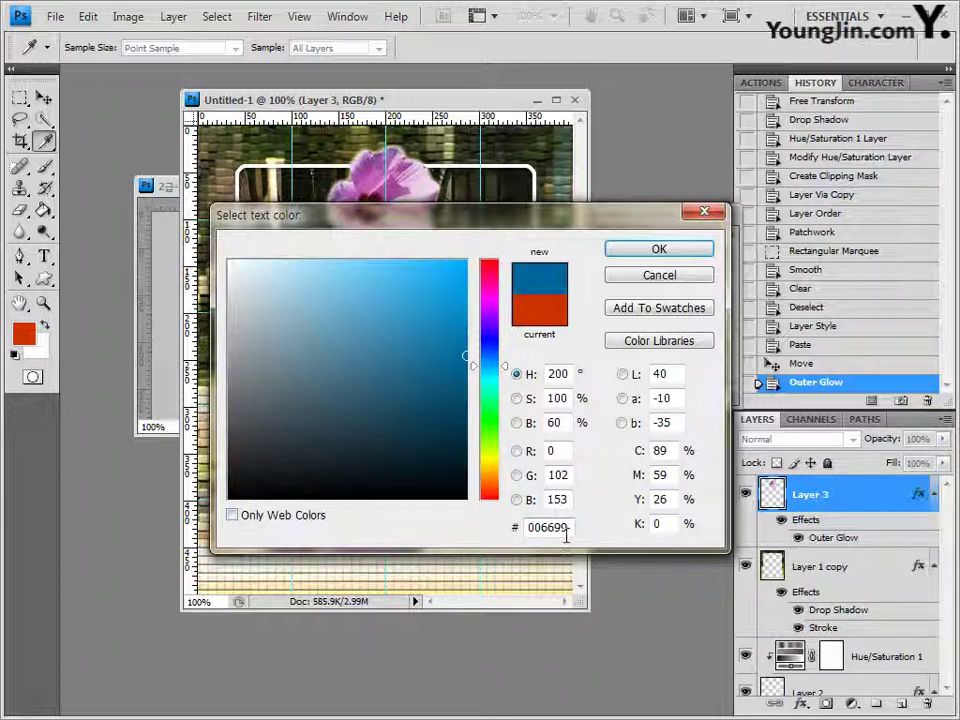
{"action": "left_click", "coordinate": [659, 249]}
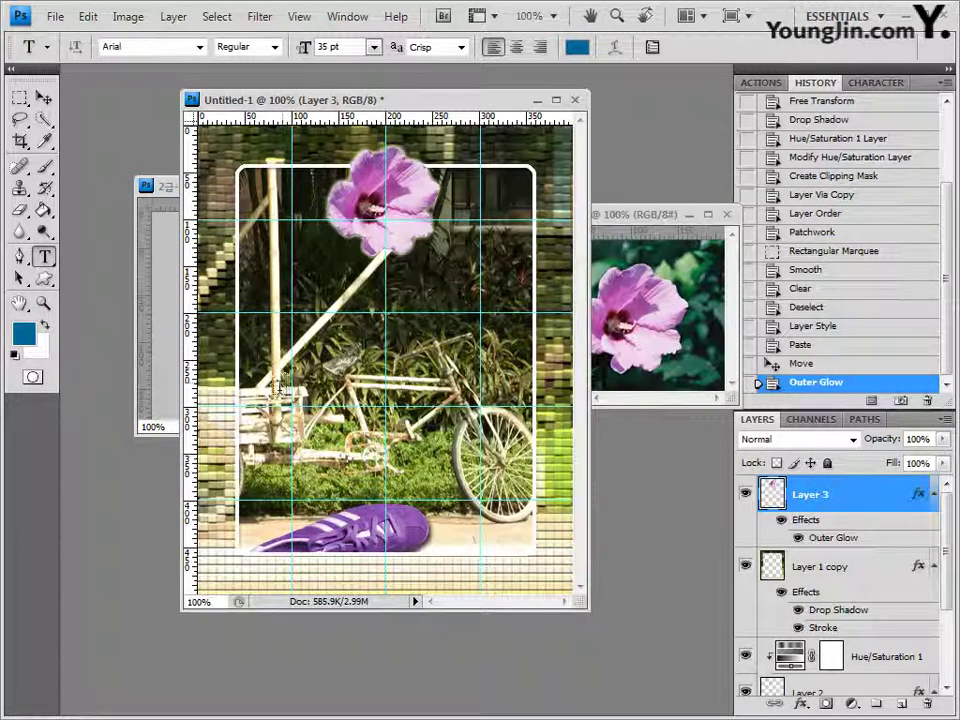
- Add the horizontal text OUTDOOR across the middle of the composition and commit it
{"action": "left_click", "coordinate": [211, 283]}
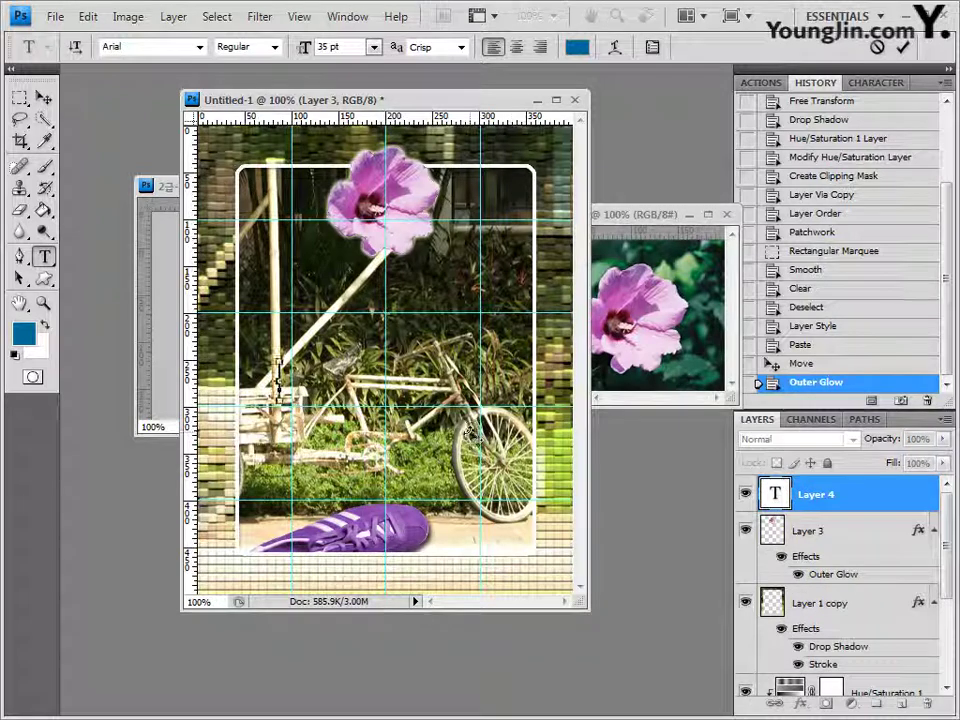
{"action": "type", "text": "OUTDOOR"}
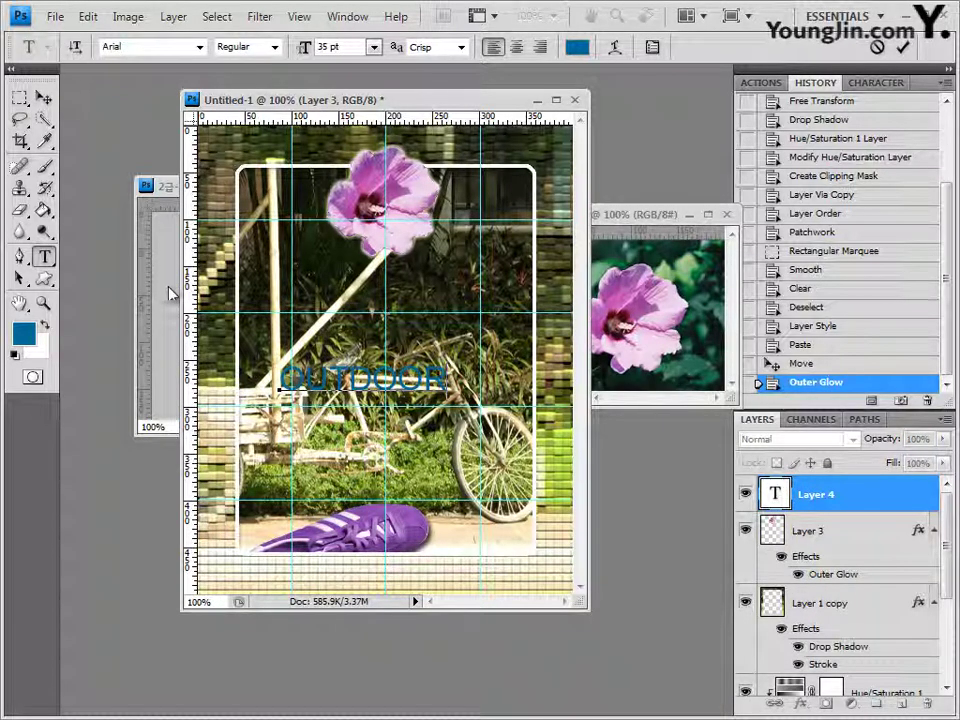
{"action": "left_click", "coordinate": [859, 494]}
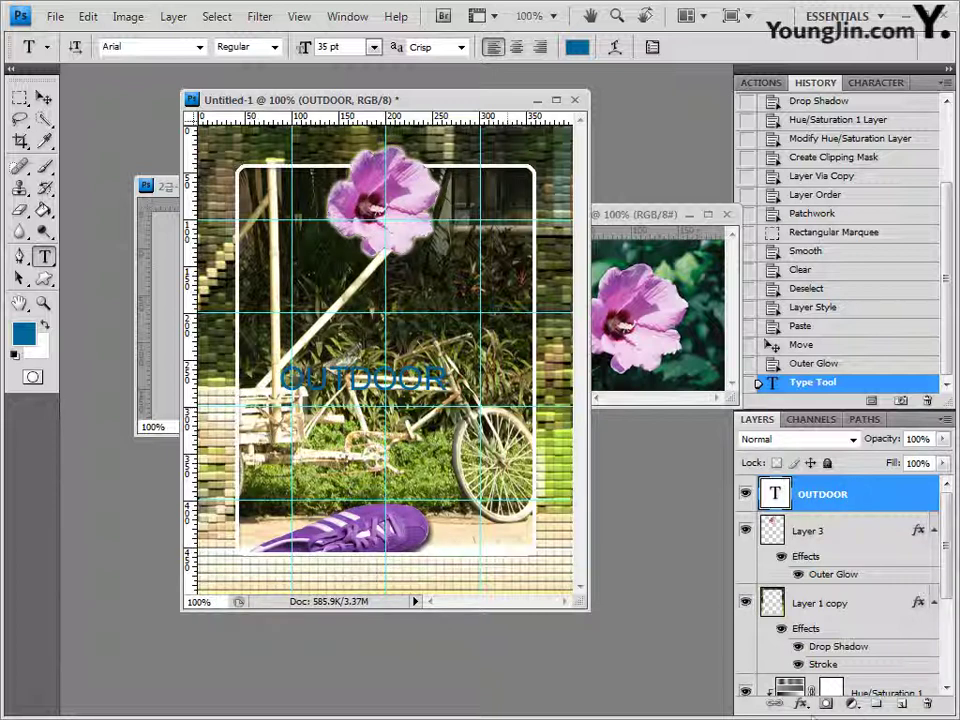
- Add a 3 px outside Stroke layer style in white (#ffffff) to the OUTDOOR text
{"action": "left_click", "coordinate": [806, 708]}
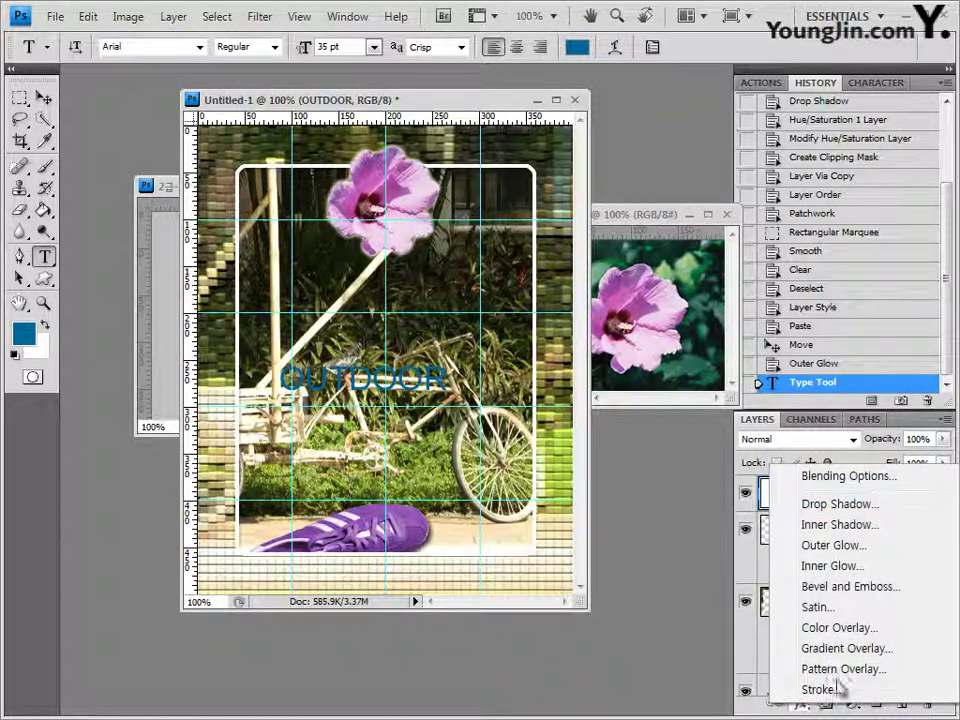
{"action": "left_click", "coordinate": [820, 690]}
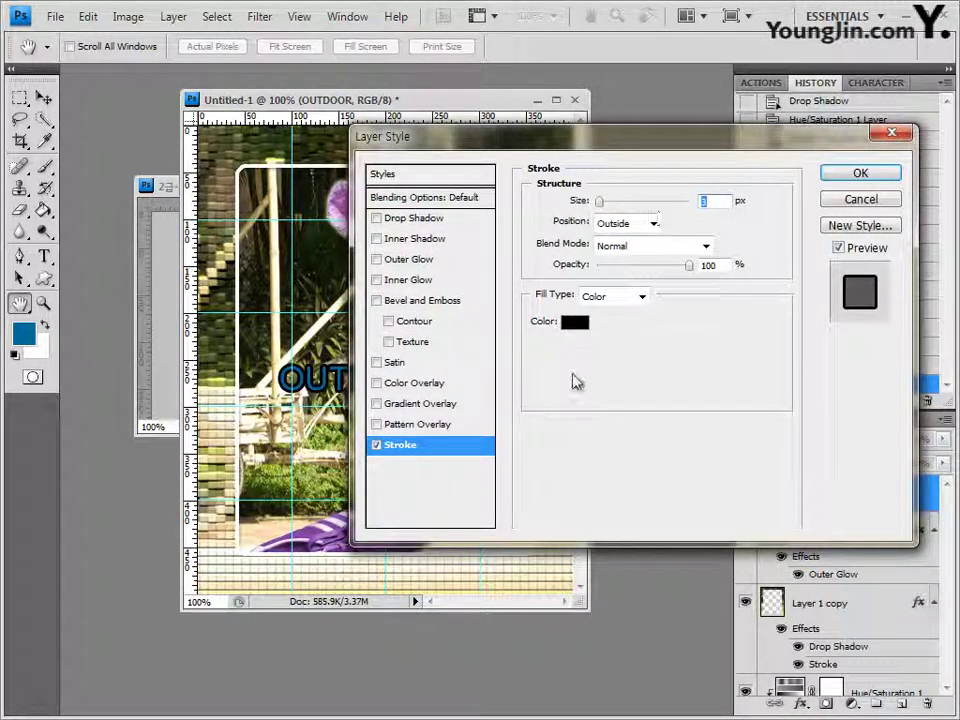
{"action": "left_click", "coordinate": [575, 323]}
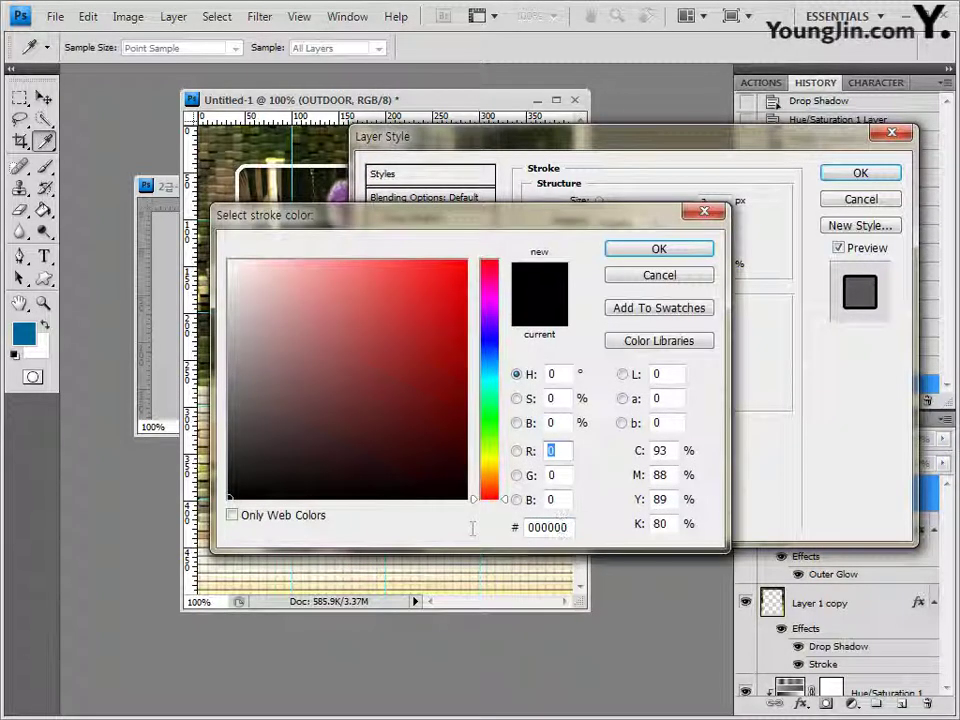
{"action": "type", "text": "ffffff"}
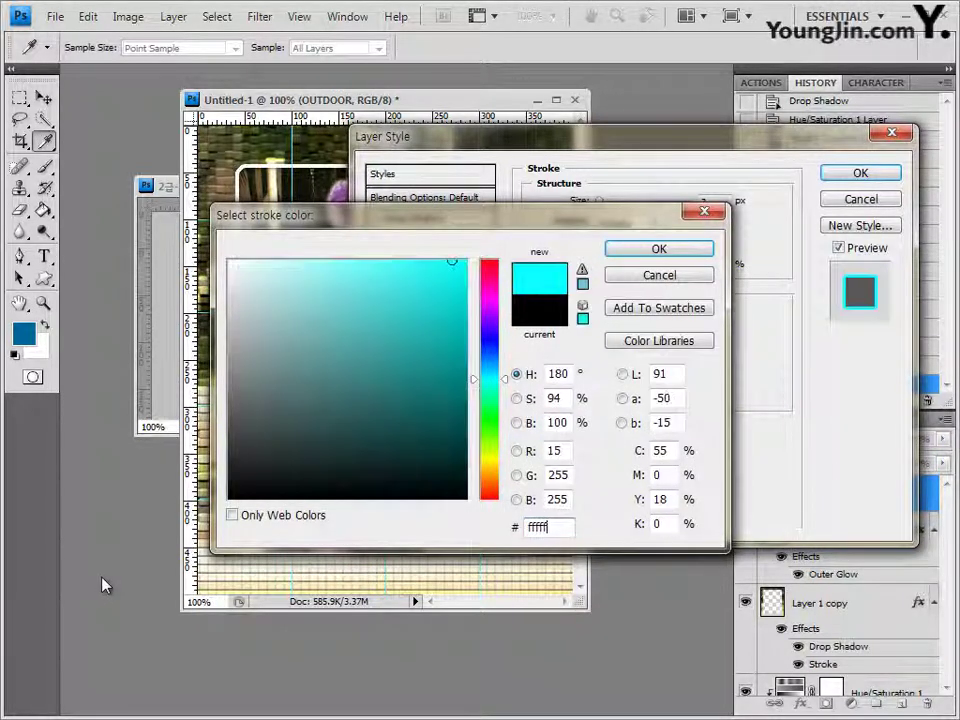
{"action": "left_click", "coordinate": [659, 249]}
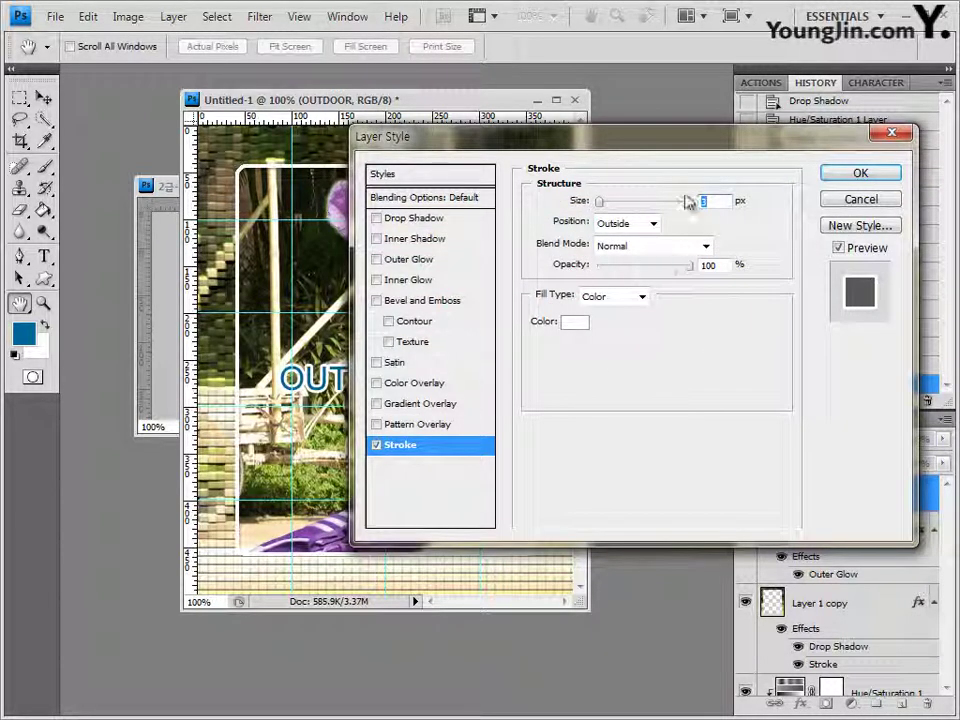
{"action": "left_click", "coordinate": [861, 174]}
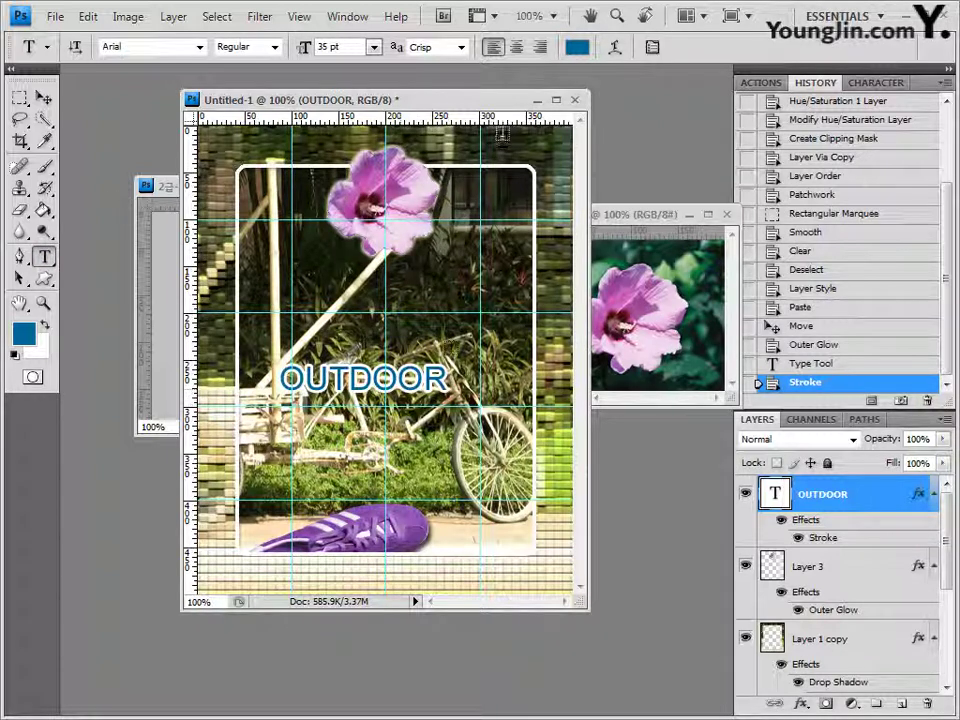
- Warp the OUTDOOR text with the horizontal Arc style at 50% bend
{"action": "left_click", "coordinate": [617, 48]}
{"action": "left_click_drag", "start_coordinate": [507, 157], "coordinate": [569, 148]}
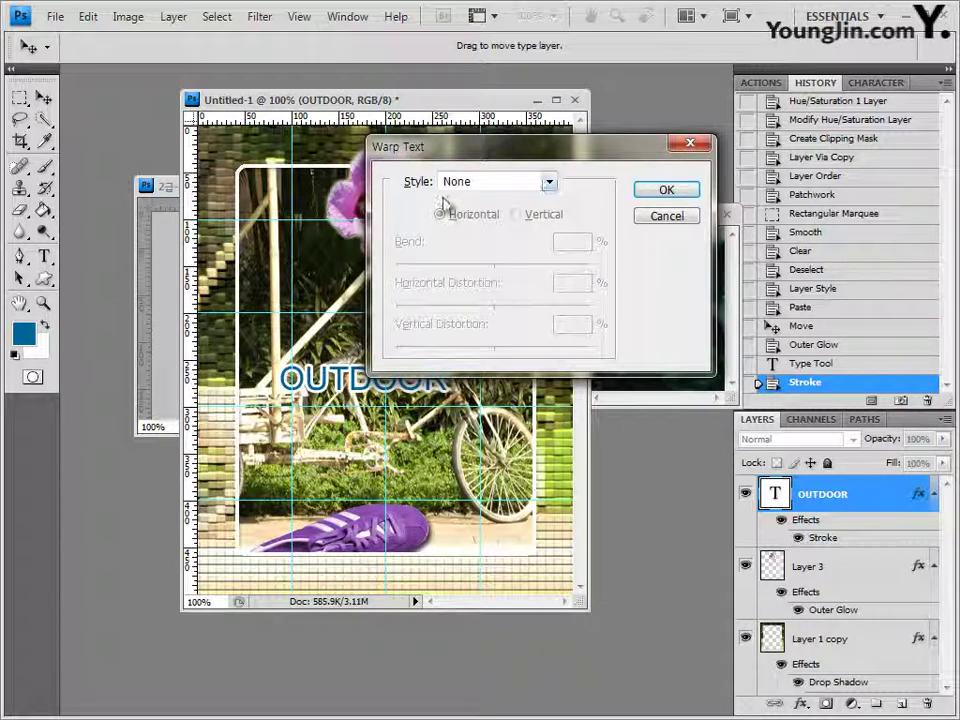
{"action": "left_click", "coordinate": [549, 182]}
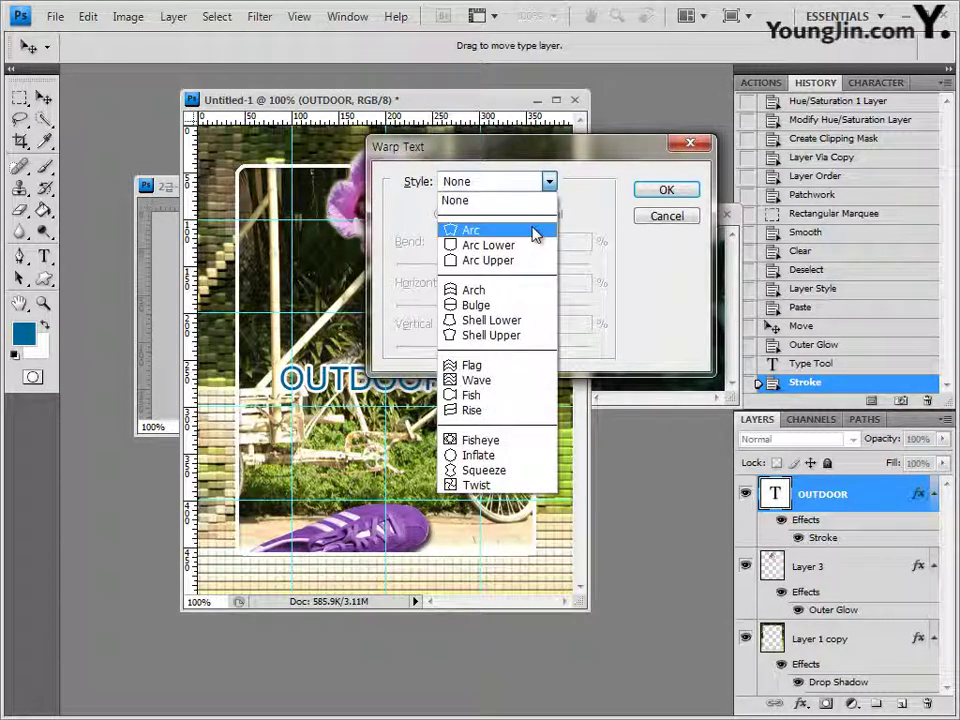
{"action": "left_click", "coordinate": [533, 233]}
{"action": "left_click_drag", "start_coordinate": [480, 146], "coordinate": [589, 155]}
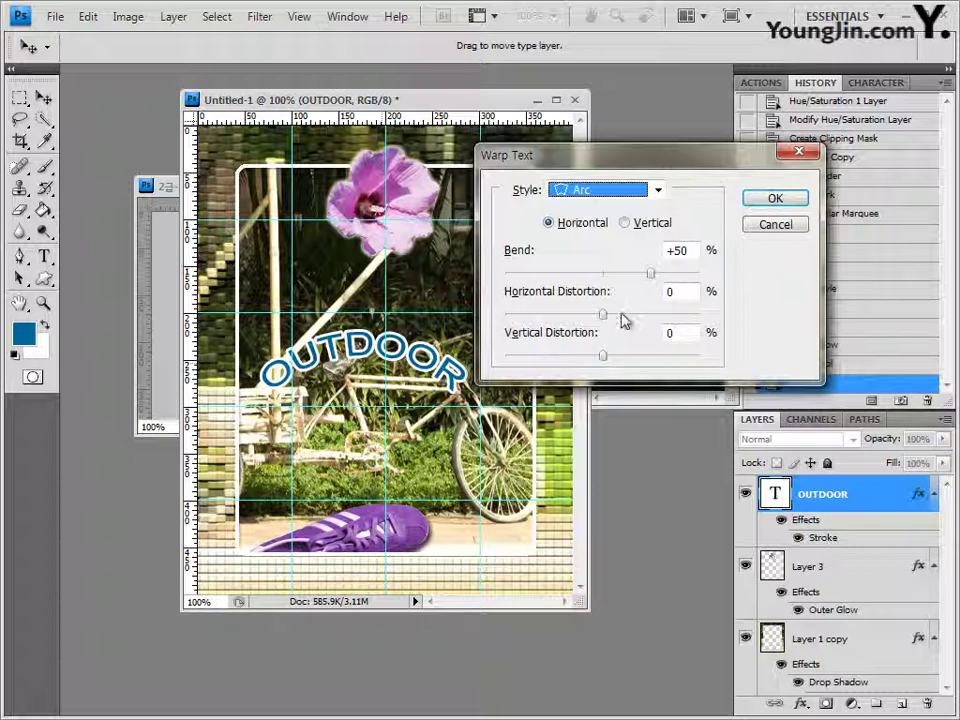
{"action": "mouse_move", "coordinate": [650, 273]}
{"action": "left_mouse_down"}
{"action": "mouse_move", "coordinate": [664, 274]}
{"action": "mouse_move", "coordinate": [623, 279]}
{"action": "mouse_move", "coordinate": [672, 283]}
{"action": "mouse_move", "coordinate": [648, 274]}
{"action": "left_mouse_up"}
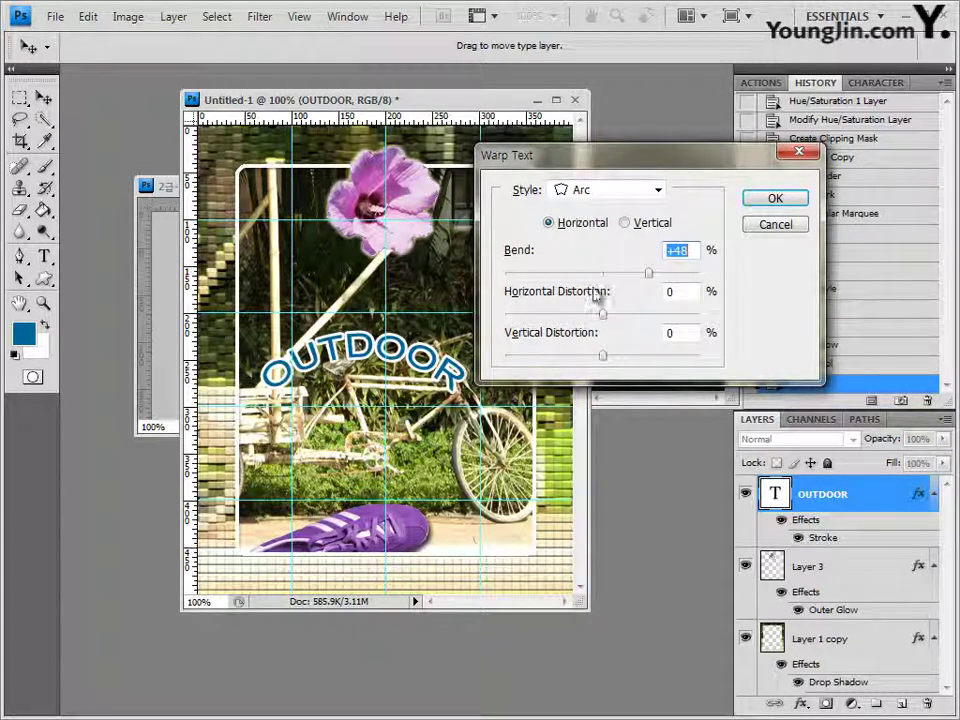
{"action": "type", "text": "50"}
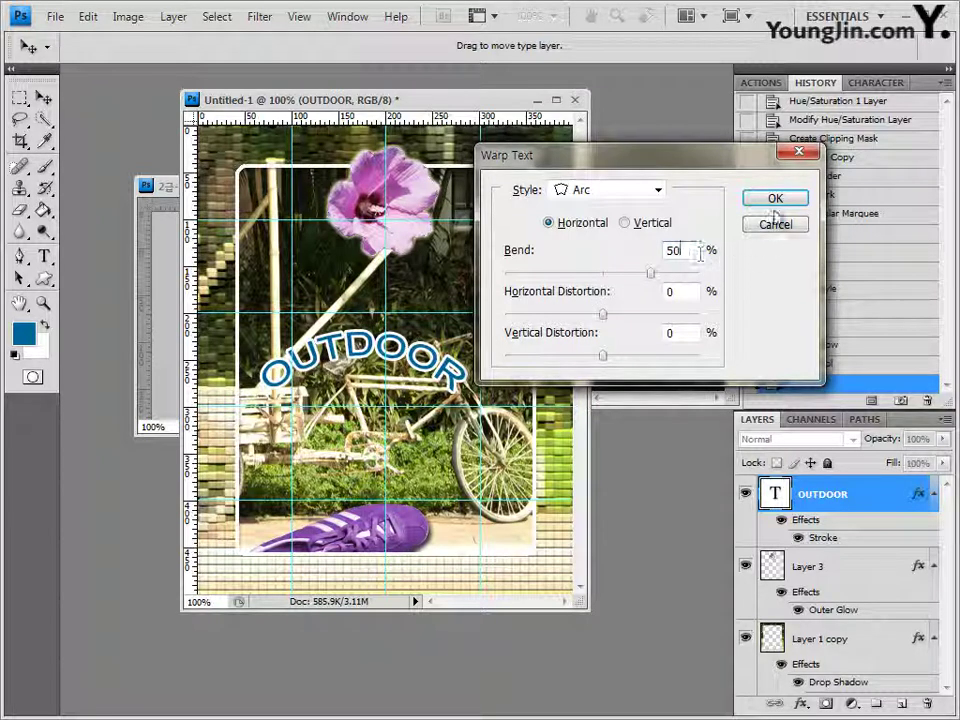
{"action": "left_click", "coordinate": [776, 199]}
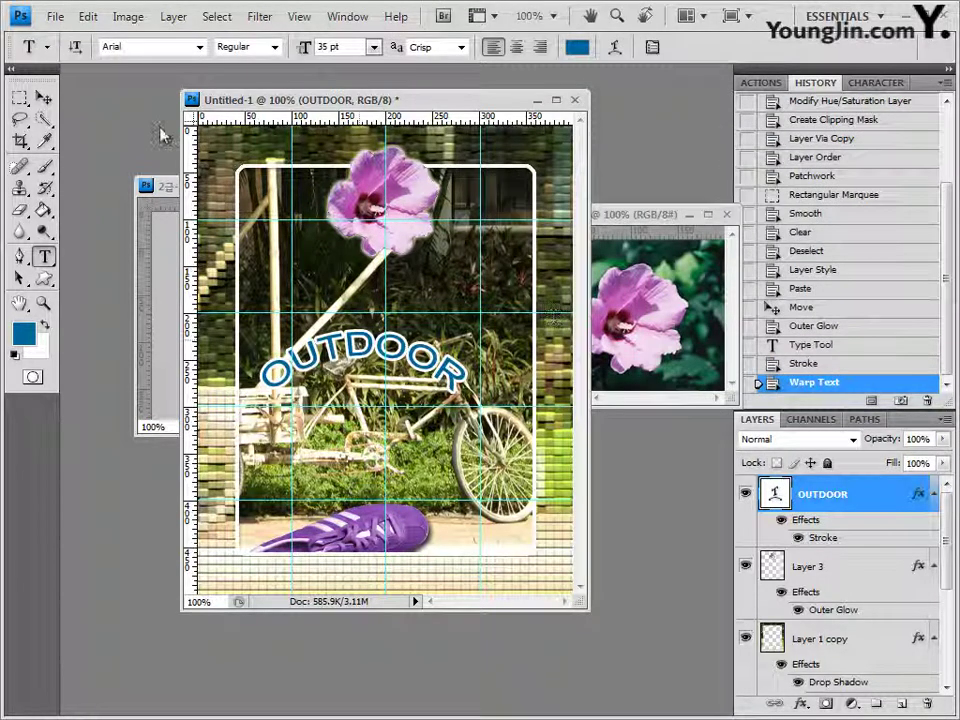
- Move the arched OUTDOOR text up so it sits centered just beneath the pink flower
{"action": "left_click", "coordinate": [43, 97]}
{"action": "left_click_drag", "start_coordinate": [376, 357], "coordinate": [409, 282]}
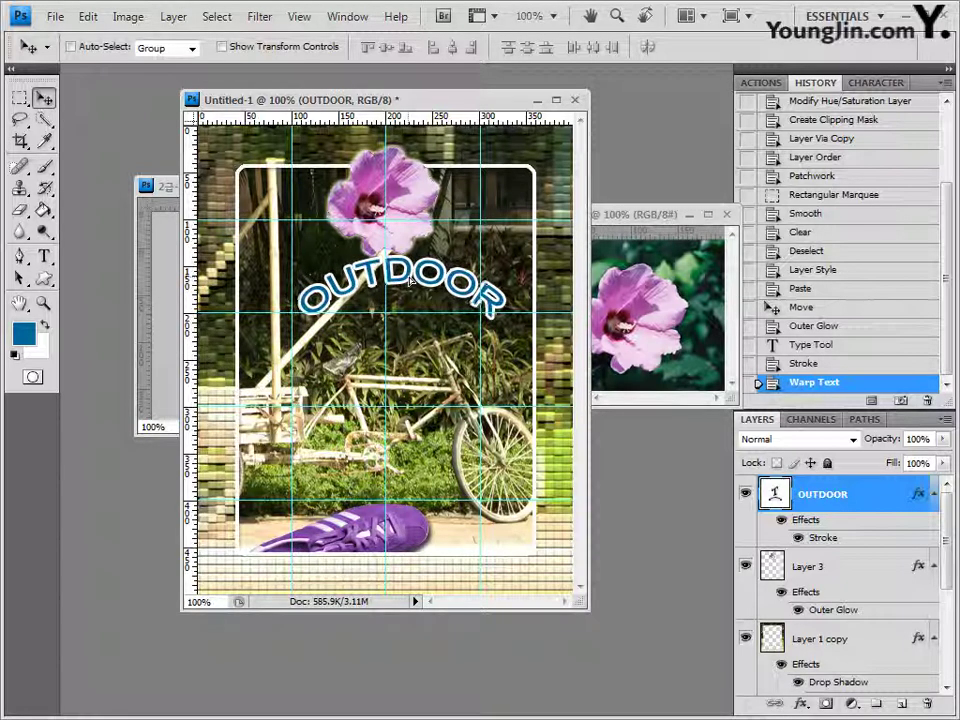
{"action": "key", "text": "Left"}
{"action": "key", "text": "Left"}
{"action": "key", "text": "Left"}
{"action": "key", "text": "Left"}
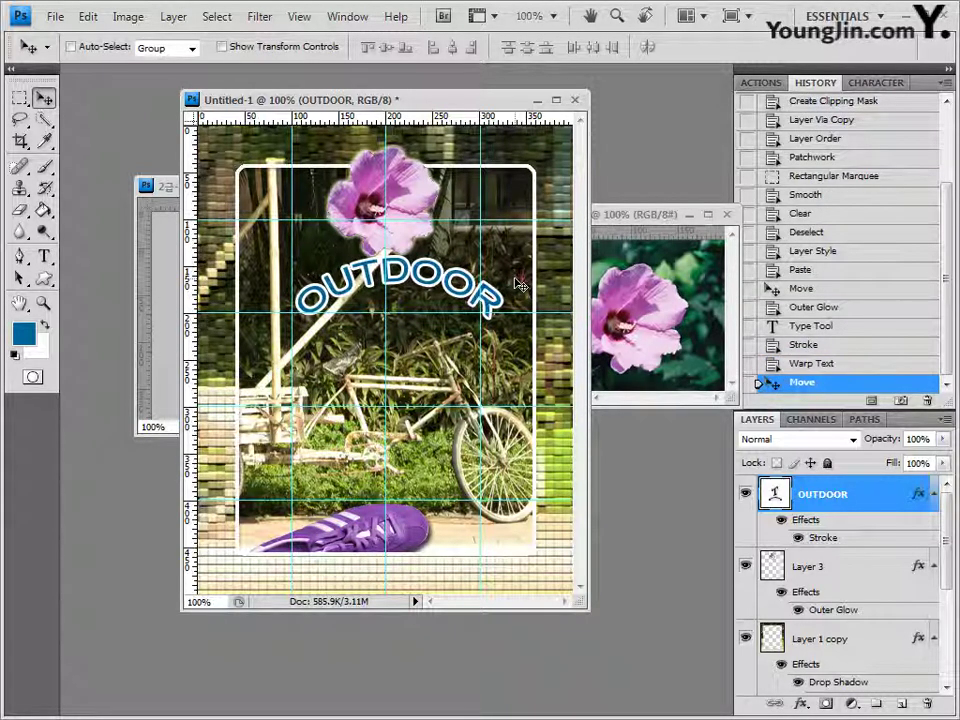
{"action": "key", "text": "Left"}
{"action": "key", "text": "Left"}
{"action": "key", "text": "Left"}
{"action": "key", "text": "Left"}
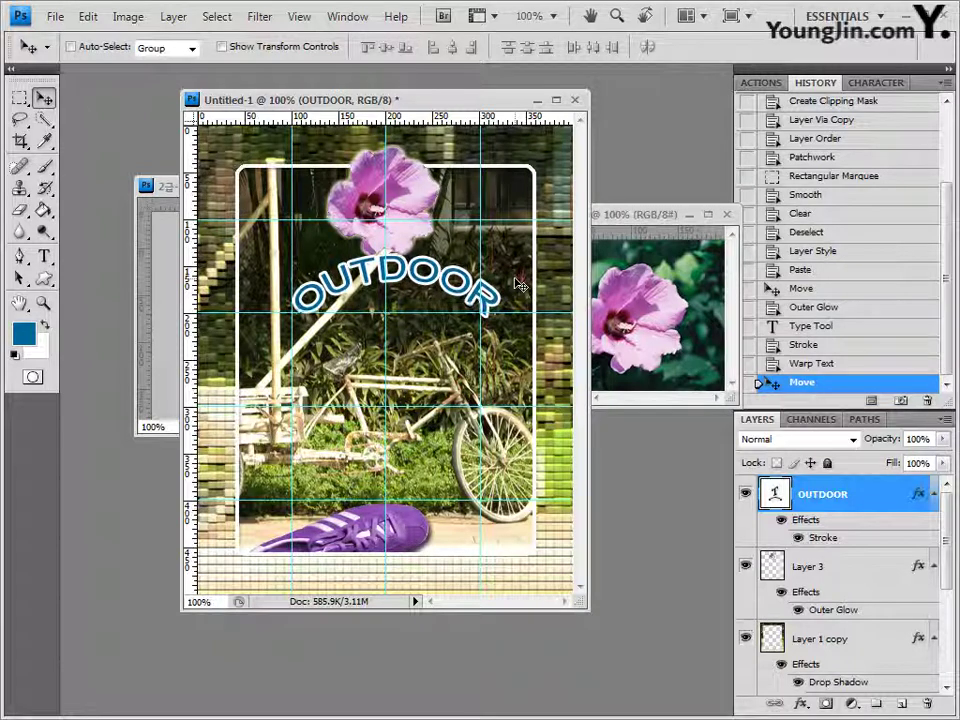
{"action": "key", "text": "Left"}
{"action": "key", "text": "Left"}
{"action": "key", "text": "Left"}
{"action": "key", "text": "Left"}
{"action": "key", "text": "Left"}
{"action": "key", "text": "Left"}
{"action": "key", "text": "Left"}
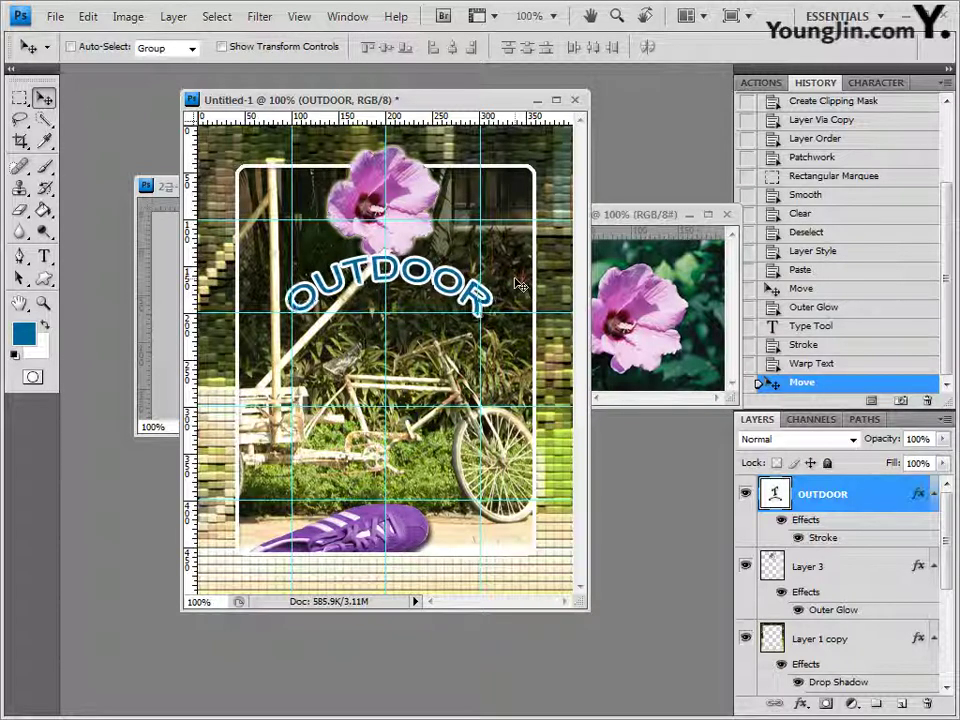
{"action": "key", "text": "Down"}
{"action": "key", "text": "Down"}
{"action": "key", "text": "Down"}
{"action": "key", "text": "Down"}
{"action": "key", "text": "Down"}
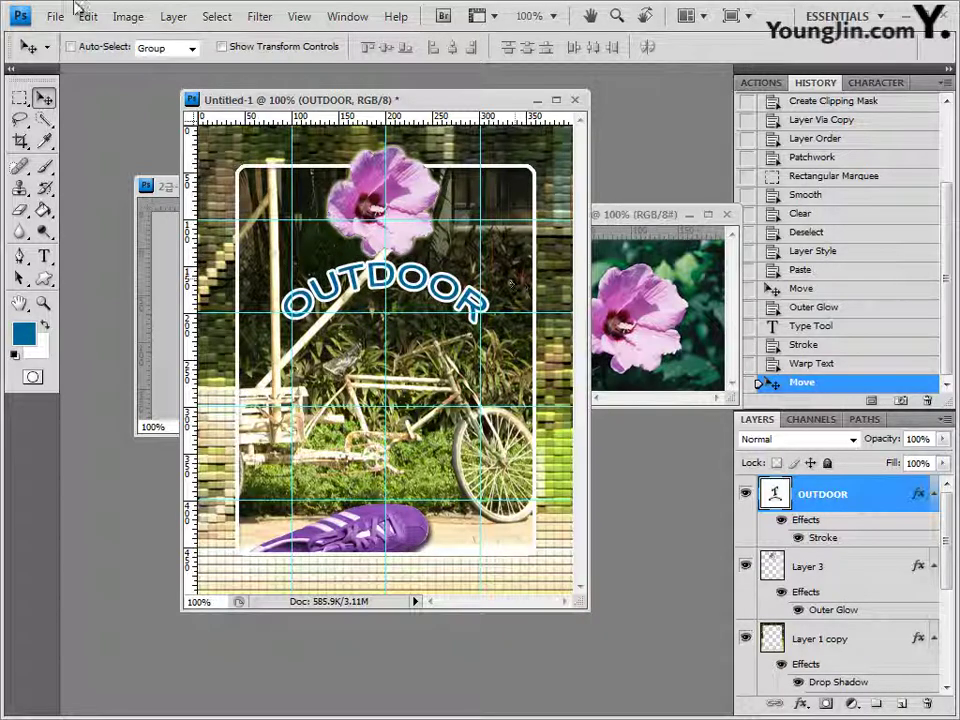
{"action": "key", "text": "Left"}
{"action": "key", "text": "Left"}
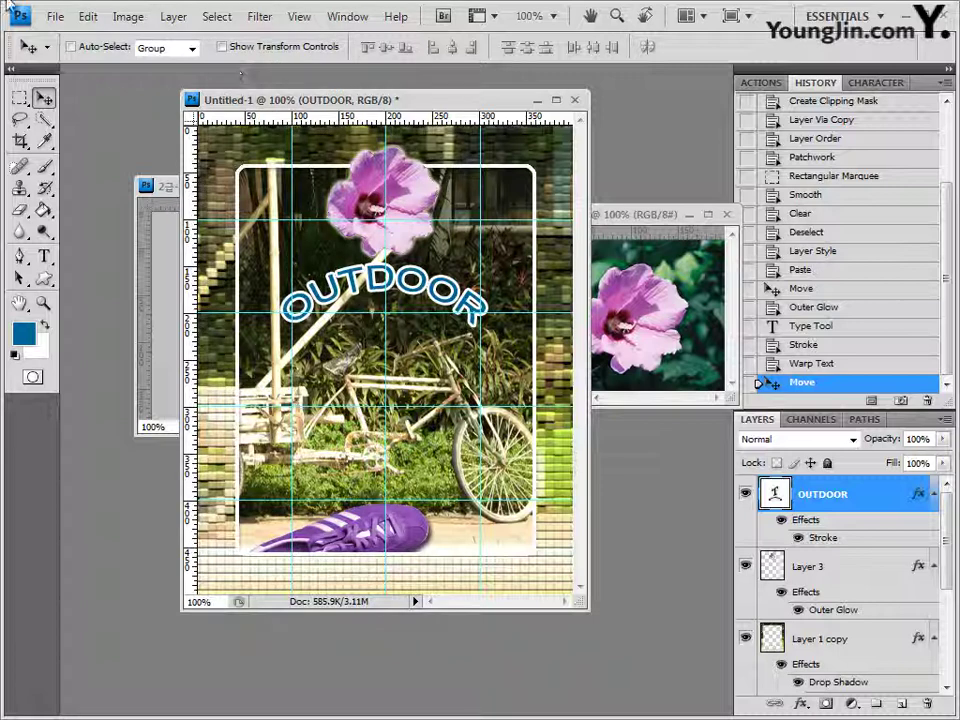
- Save the composition as 02 in Photoshop PSD format in the GTQ folder, with Maximize compatibility on
{"action": "left_click", "coordinate": [55, 16]}
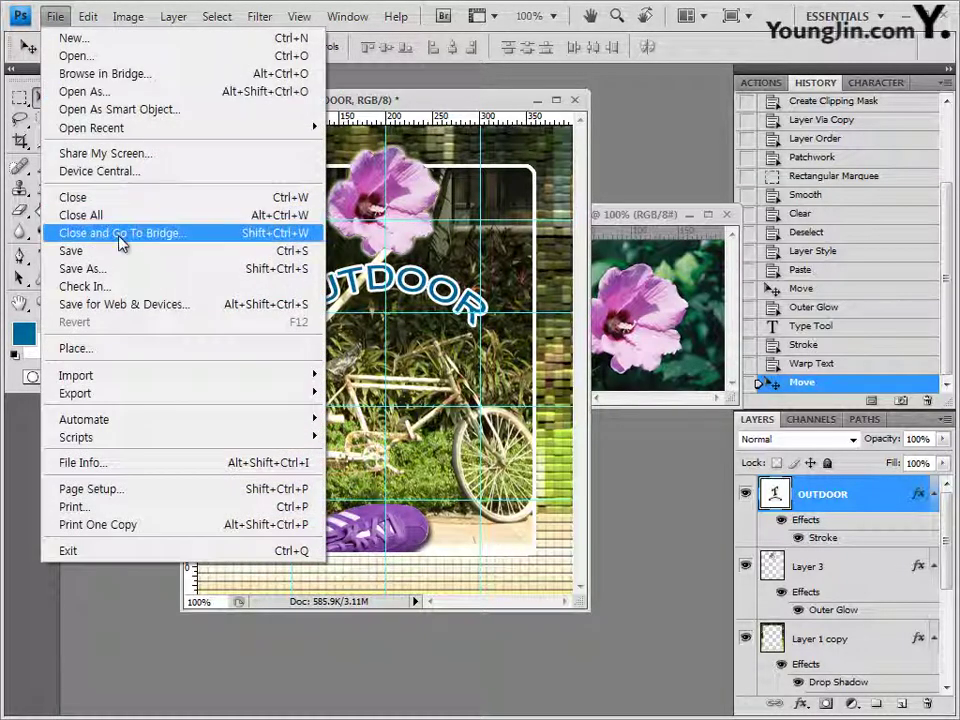
{"action": "left_click", "coordinate": [103, 251]}
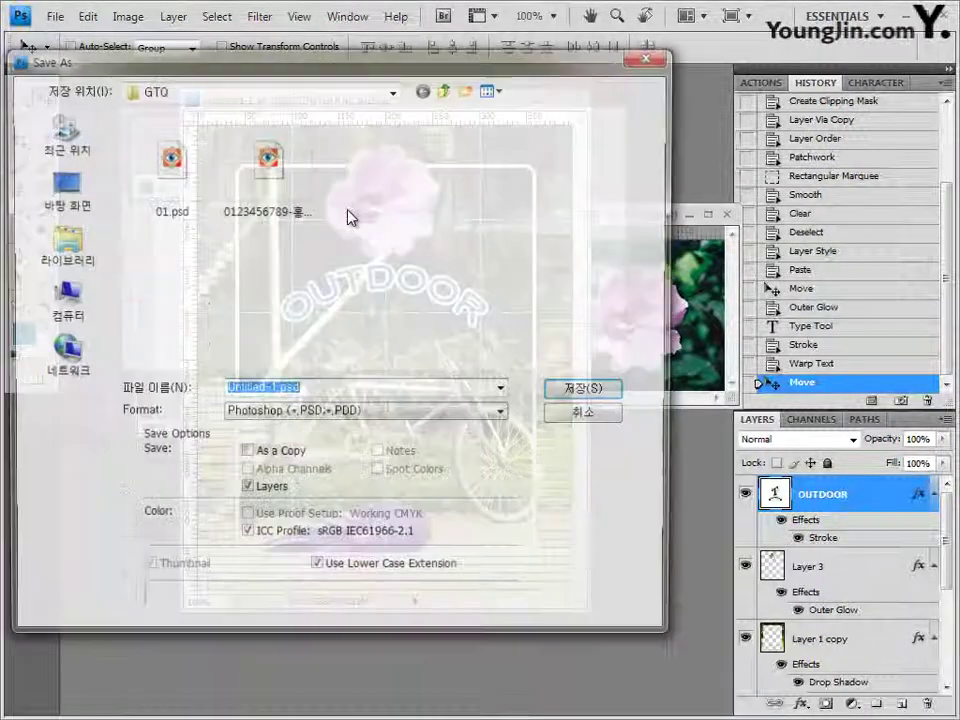
{"action": "type", "text": "02"}
{"action": "key", "text": "Return"}
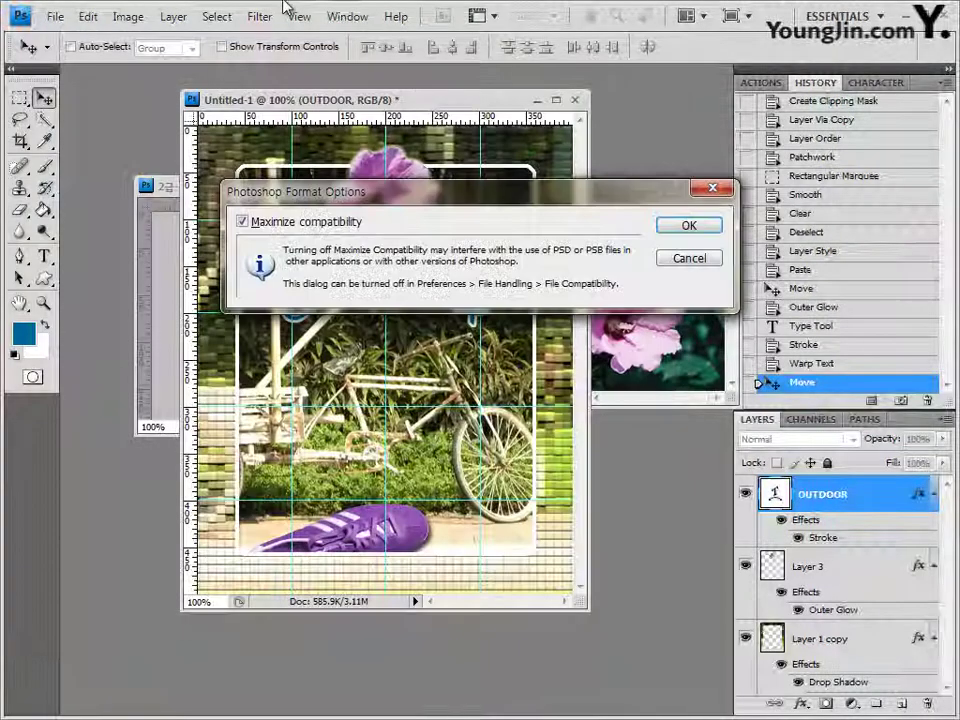
{"action": "key", "text": "Return"}
- Save a JPEG copy in the GTQ folder, named with the examinee number and name plus -02, at Maximum quality 12
{"action": "left_click", "coordinate": [55, 16]}
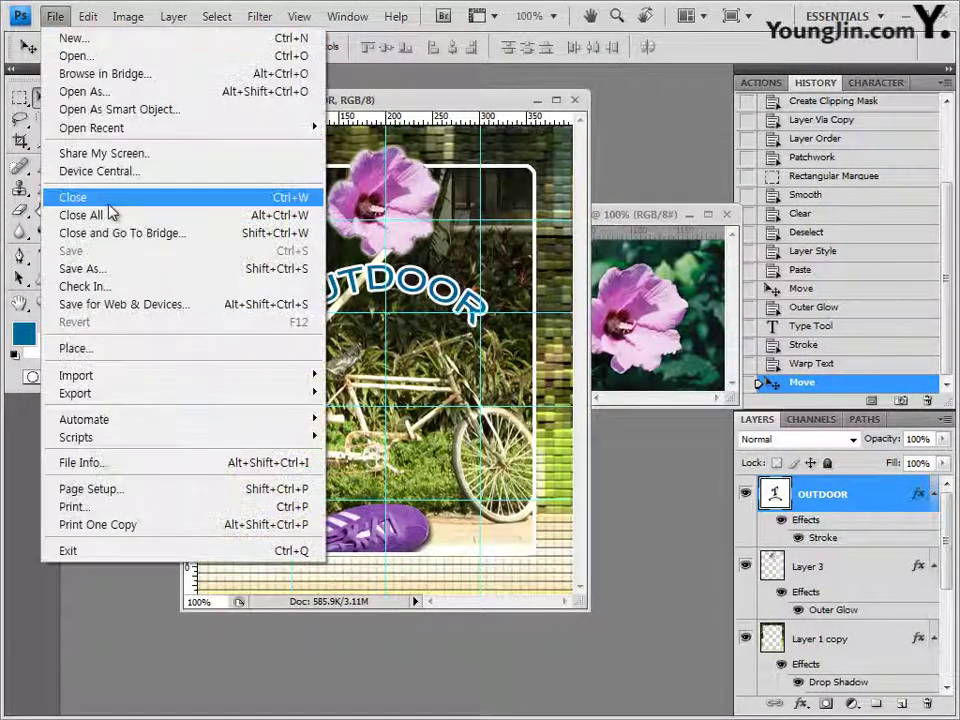
{"action": "left_click", "coordinate": [88, 268]}
{"action": "left_click", "coordinate": [397, 414]}
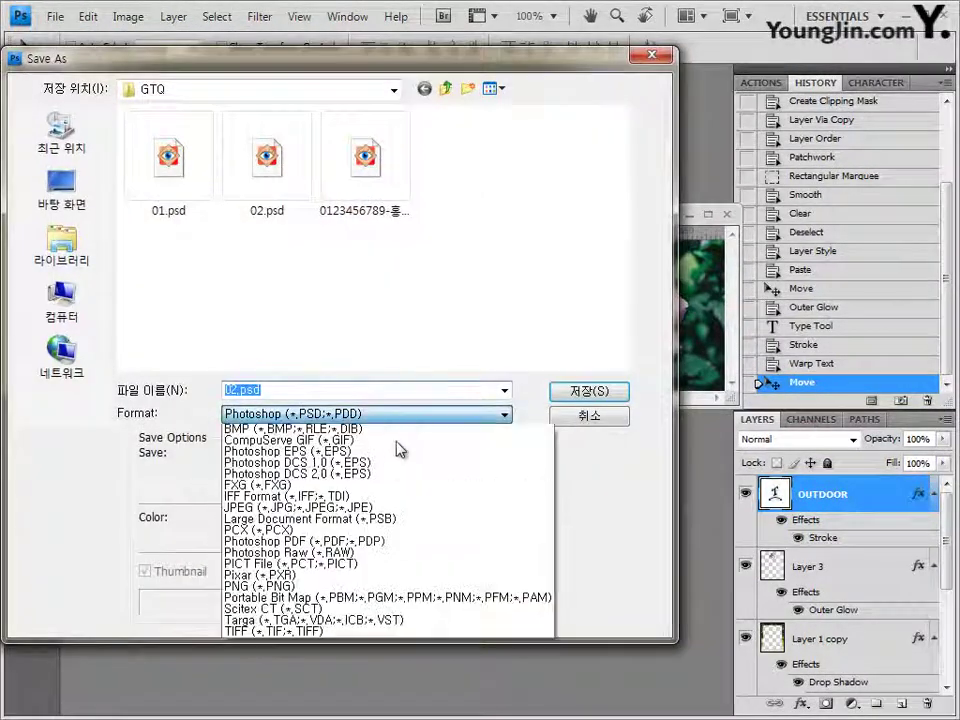
{"action": "left_click", "coordinate": [393, 515]}
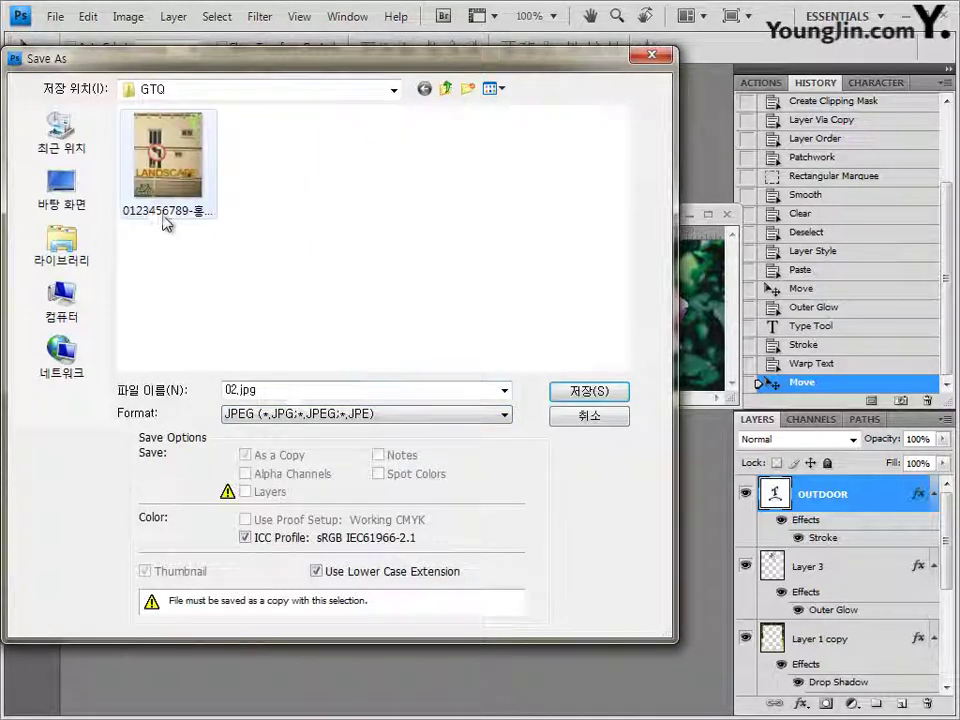
{"action": "left_click", "coordinate": [165, 215]}
{"action": "left_click", "coordinate": [338, 390]}
{"action": "left_click", "coordinate": [338, 390]}
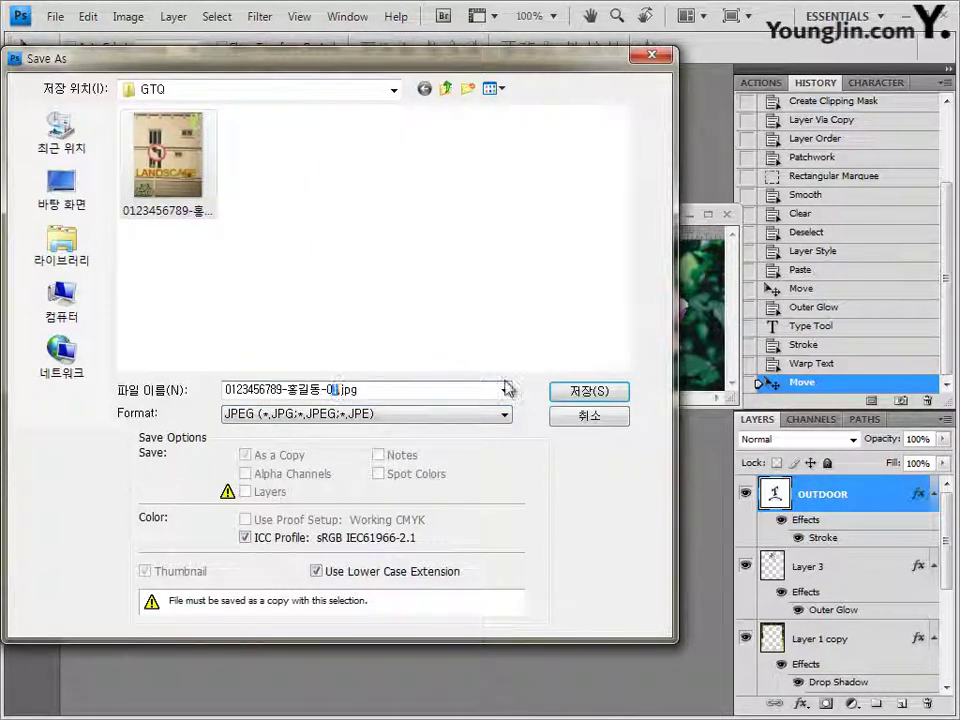
{"action": "type", "text": "2"}
{"action": "key", "text": "Return"}
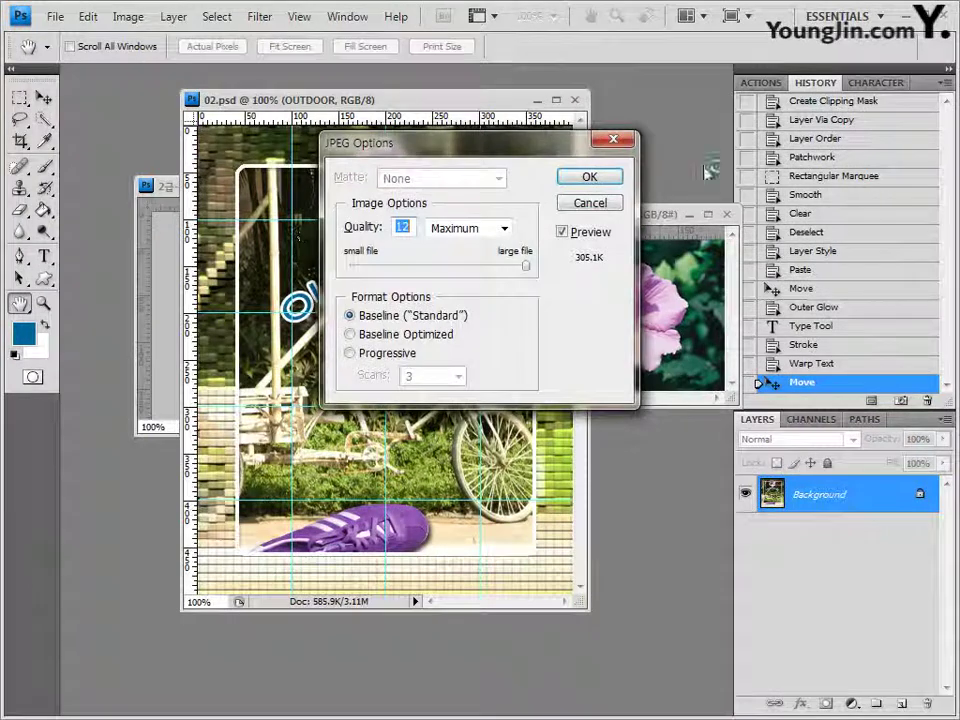
{"action": "left_click", "coordinate": [592, 178]}
- Resize the composition to 40 x 50 pixels with Constrain Proportions on
{"action": "left_click", "coordinate": [130, 18]}
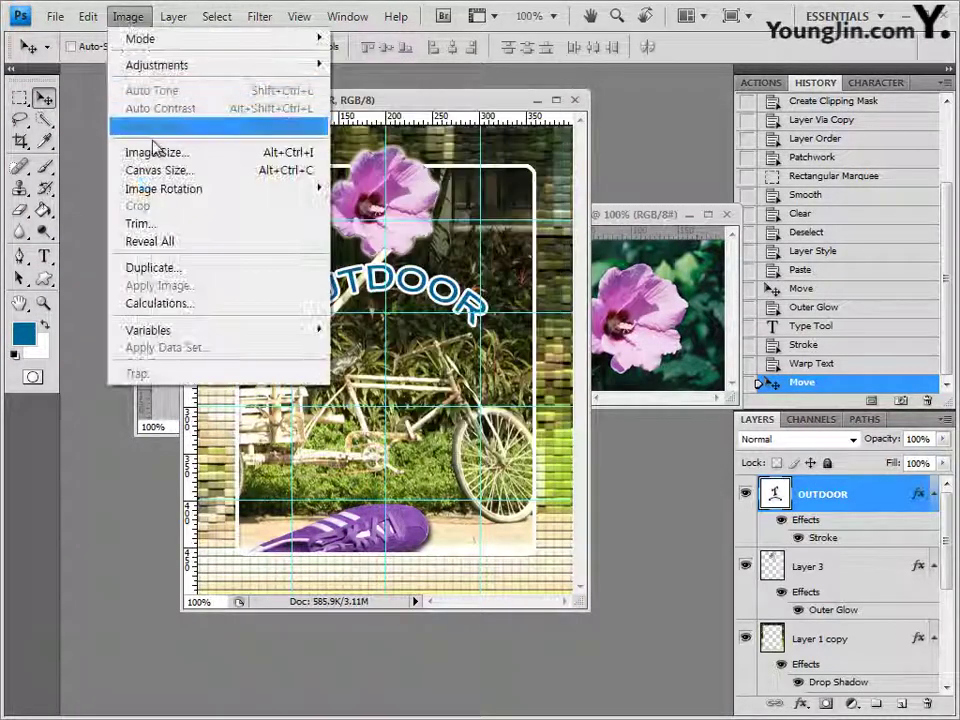
{"action": "left_click", "coordinate": [152, 152]}
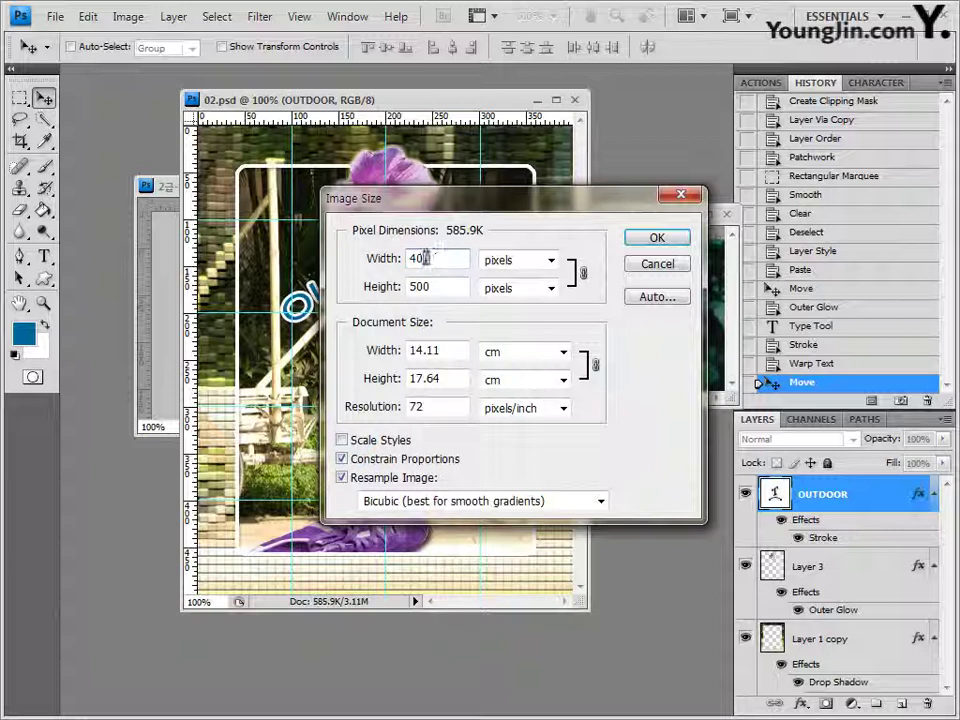
{"action": "key", "text": "BackSpace"}
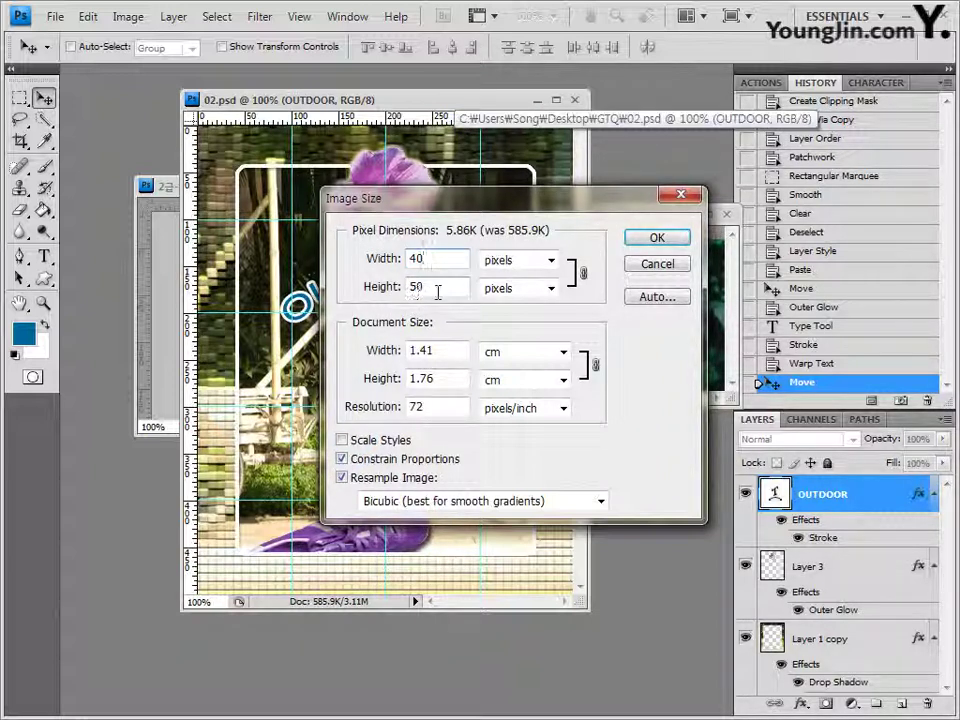
{"action": "left_click", "coordinate": [662, 246]}
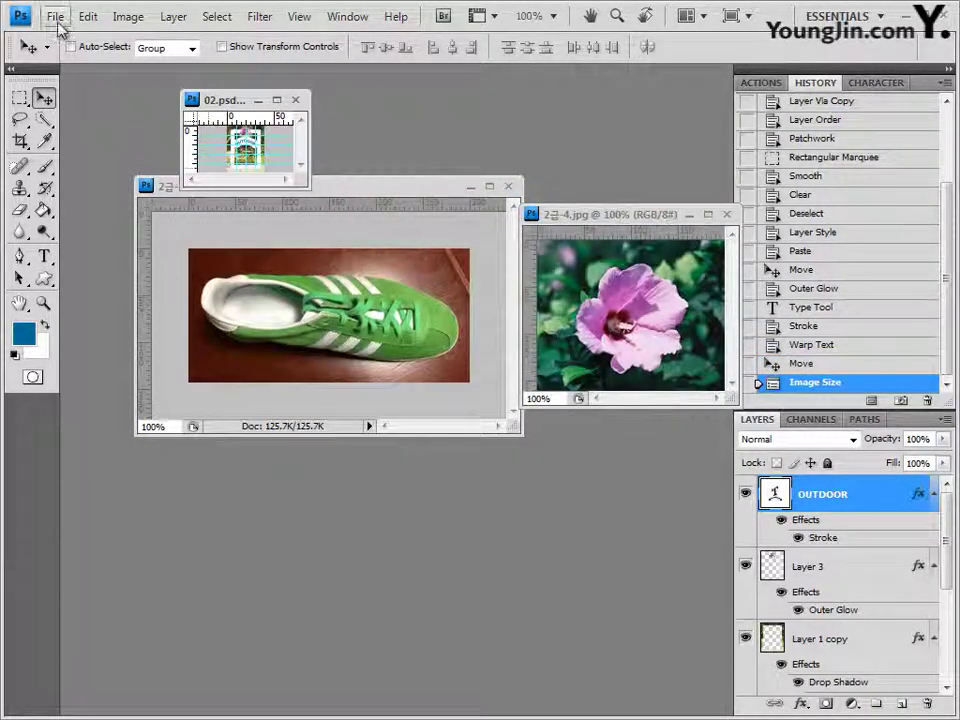
- Save the reduced image as a Photoshop PSD in the GTQ folder, named with the examinee number and name plus -02, with Maximize compatibility on
{"action": "left_click", "coordinate": [54, 17]}
{"action": "left_click", "coordinate": [62, 266]}
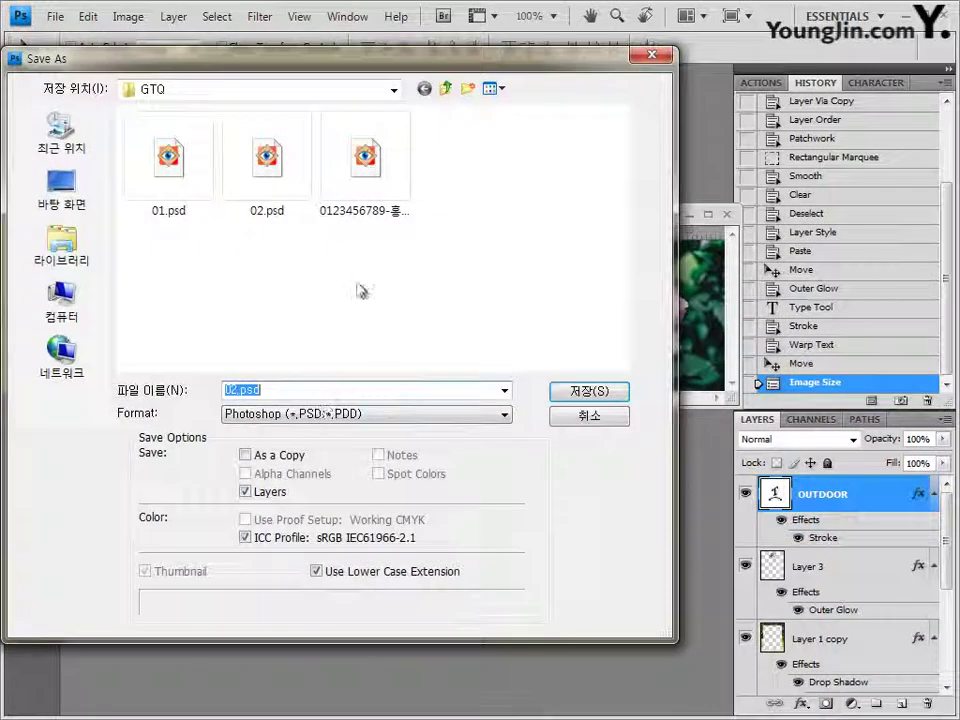
{"action": "left_click", "coordinate": [380, 215]}
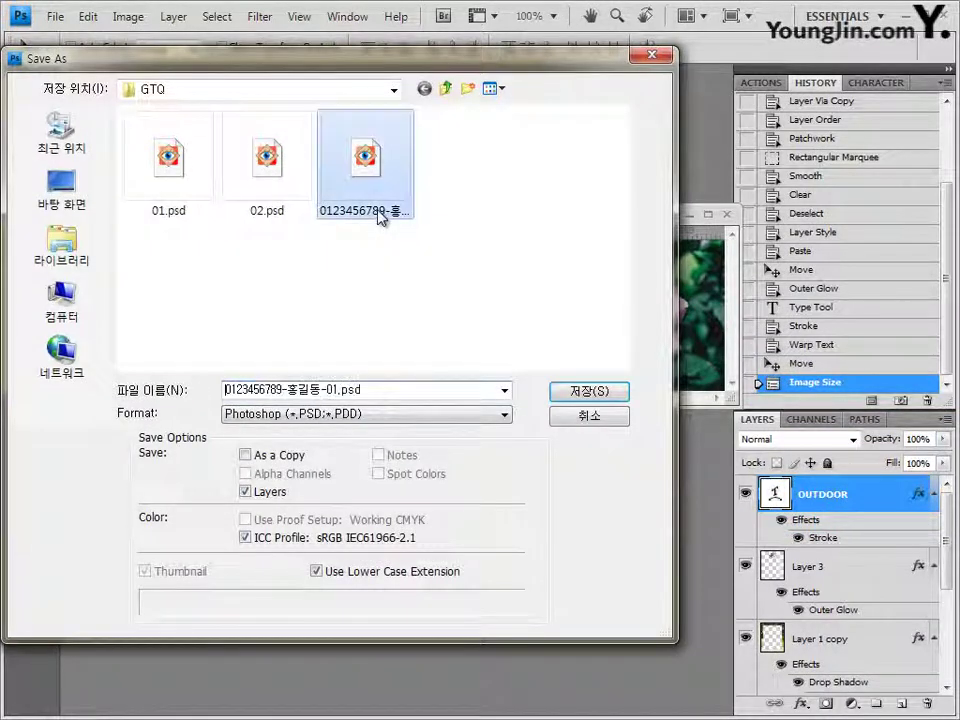
{"action": "left_click", "coordinate": [345, 390]}
{"action": "left_click", "coordinate": [333, 389]}
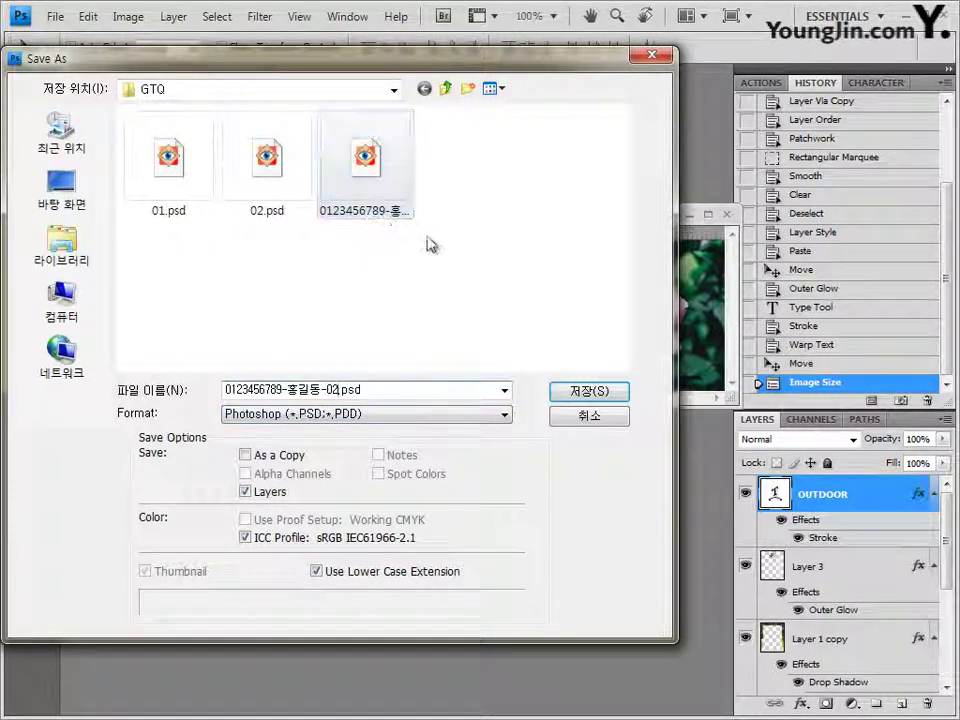
{"action": "left_click", "coordinate": [586, 391]}
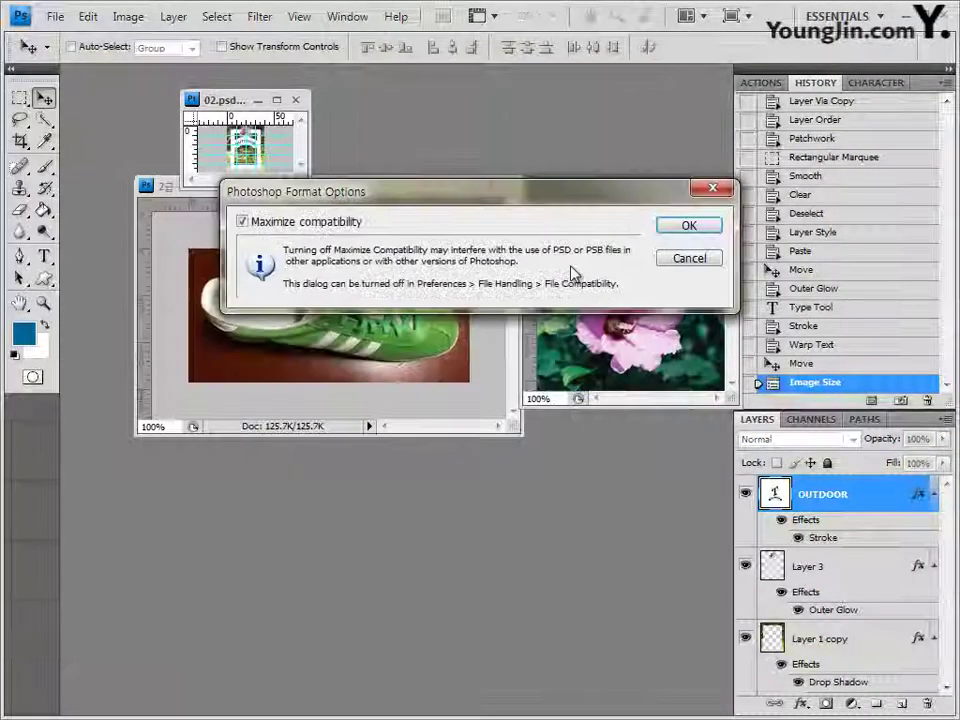
{"action": "left_click", "coordinate": [701, 227]}
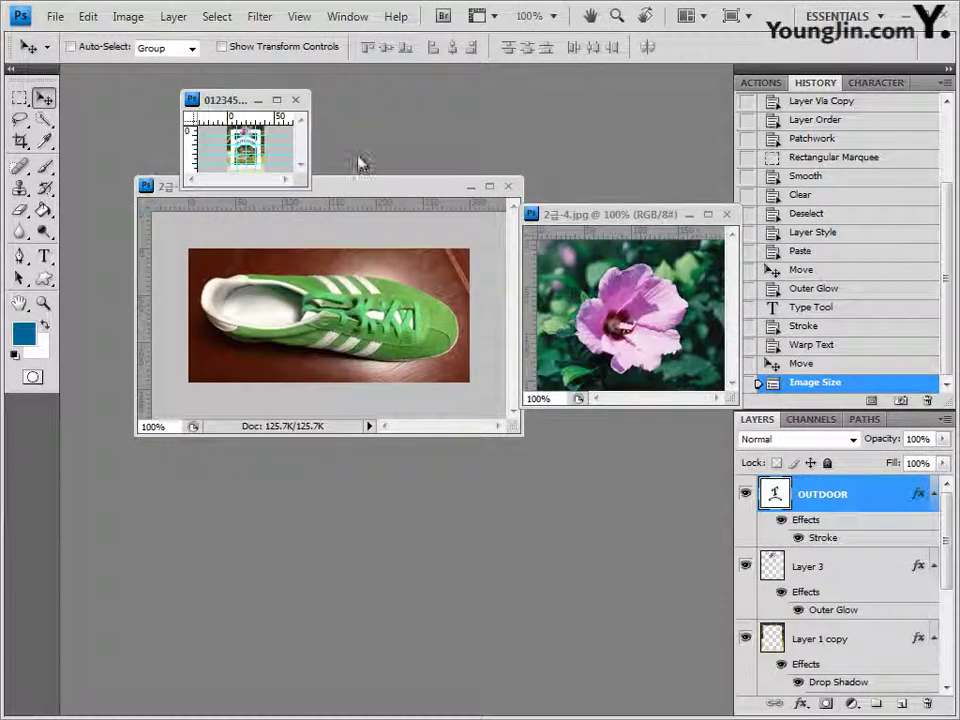
- Close the shoe photo, the flower photo and the reduced composition
{"action": "left_click", "coordinate": [508, 186]}
{"action": "left_click", "coordinate": [727, 214]}
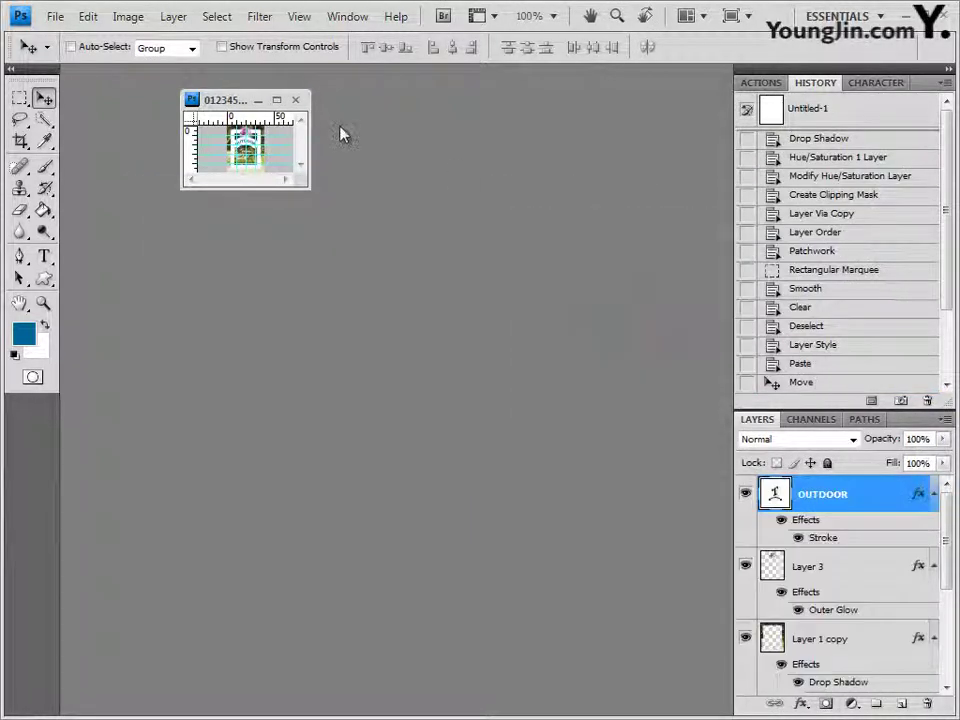
{"action": "left_click", "coordinate": [295, 100]}
- Examine the previews and sizes of the saved PSD and JPEG files in the GTQ folder without opening any
{"action": "double_click", "coordinate": [405, 260]}
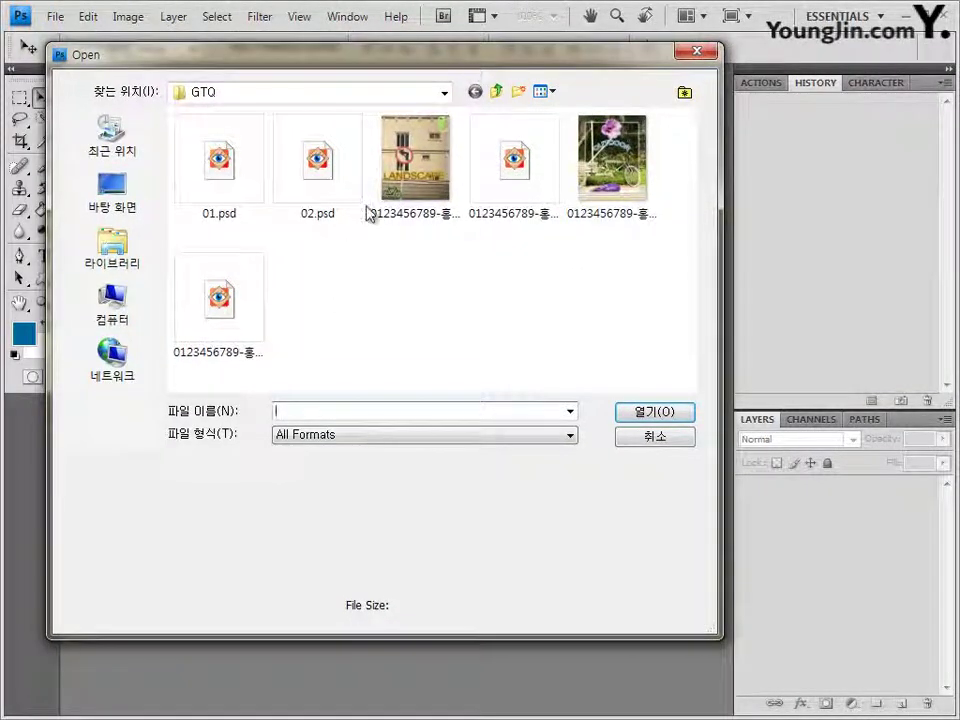
{"action": "left_click", "coordinate": [199, 176]}
{"action": "left_click", "coordinate": [328, 180]}
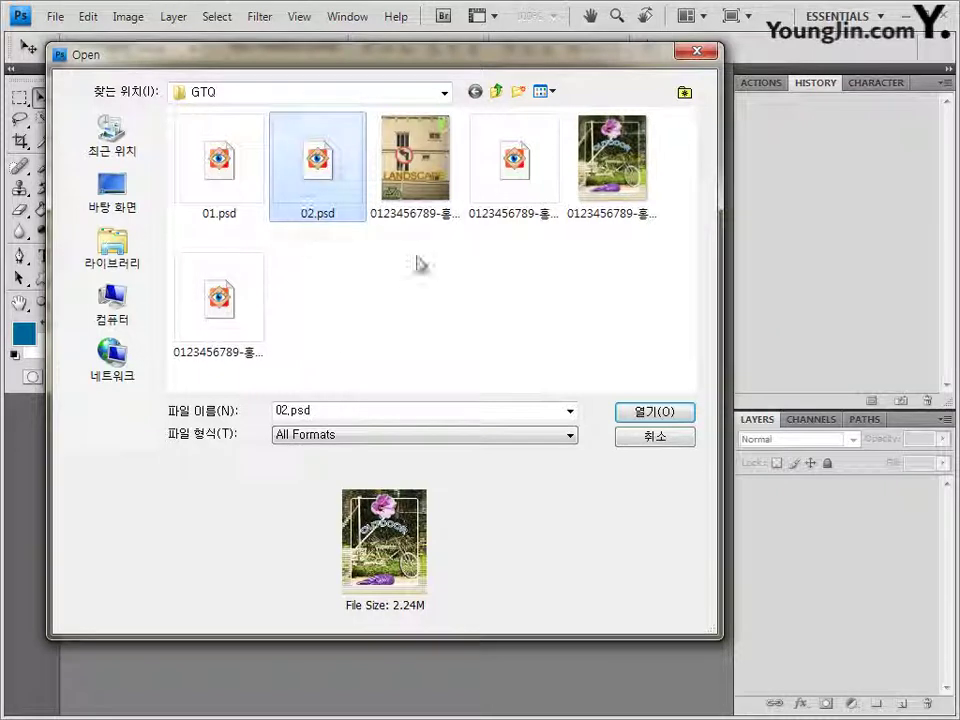
{"action": "left_click", "coordinate": [435, 184]}
{"action": "left_click", "coordinate": [525, 190]}
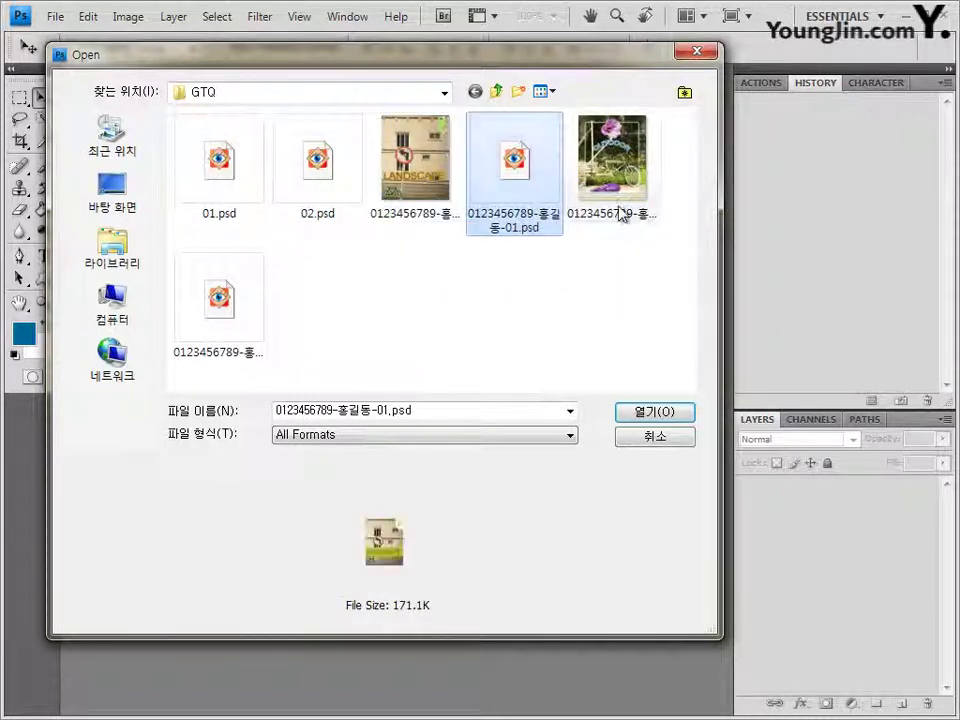
{"action": "left_click", "coordinate": [650, 228]}
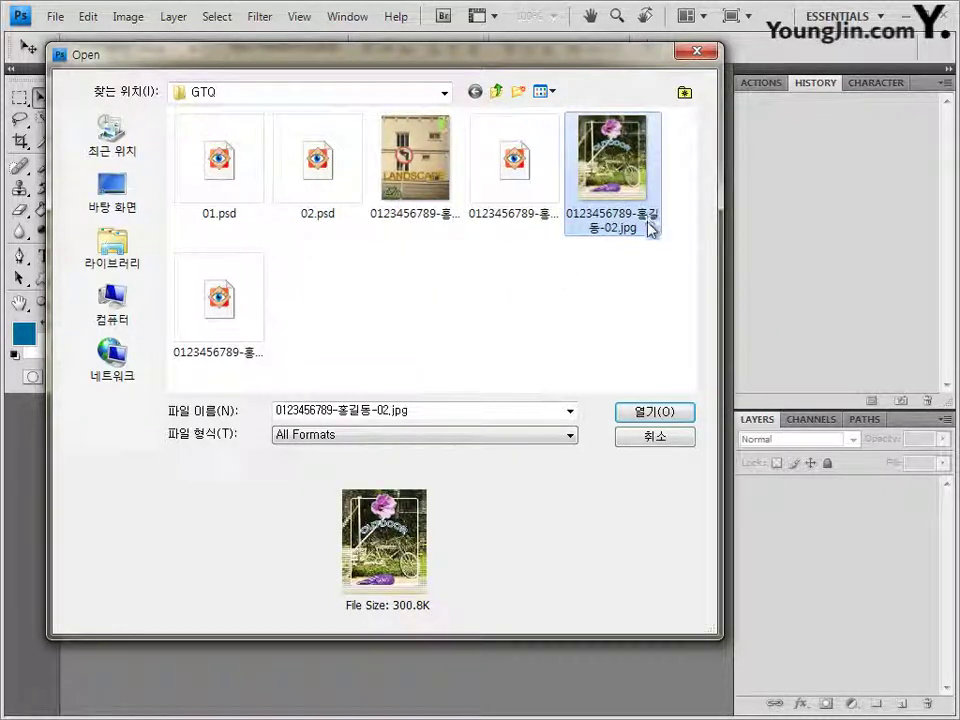
{"action": "left_click", "coordinate": [240, 302]}
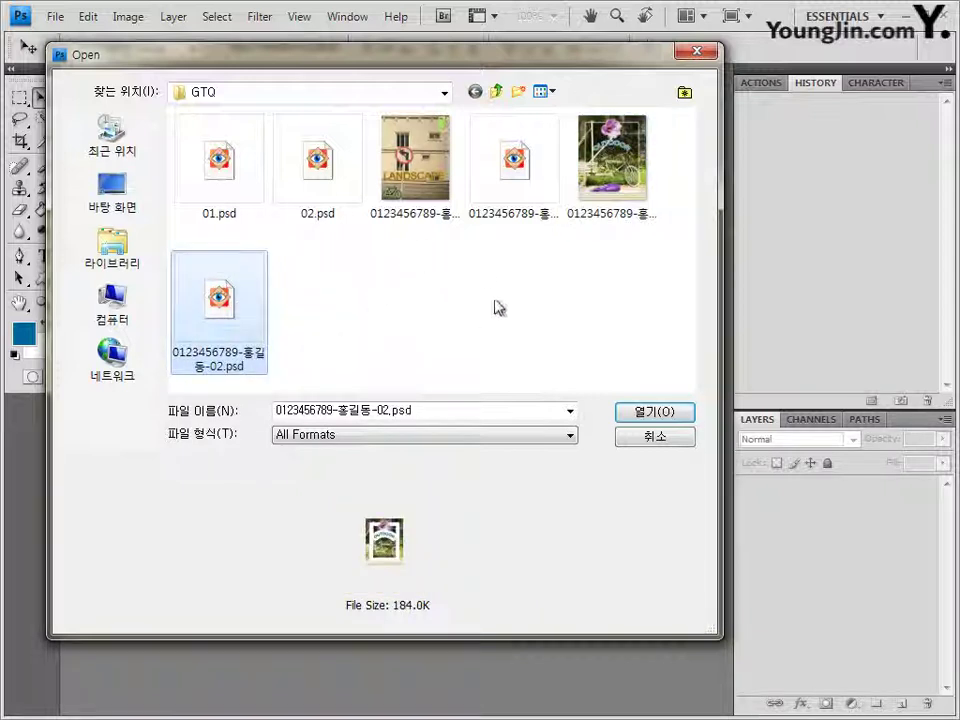
{"action": "left_click", "coordinate": [675, 438]}
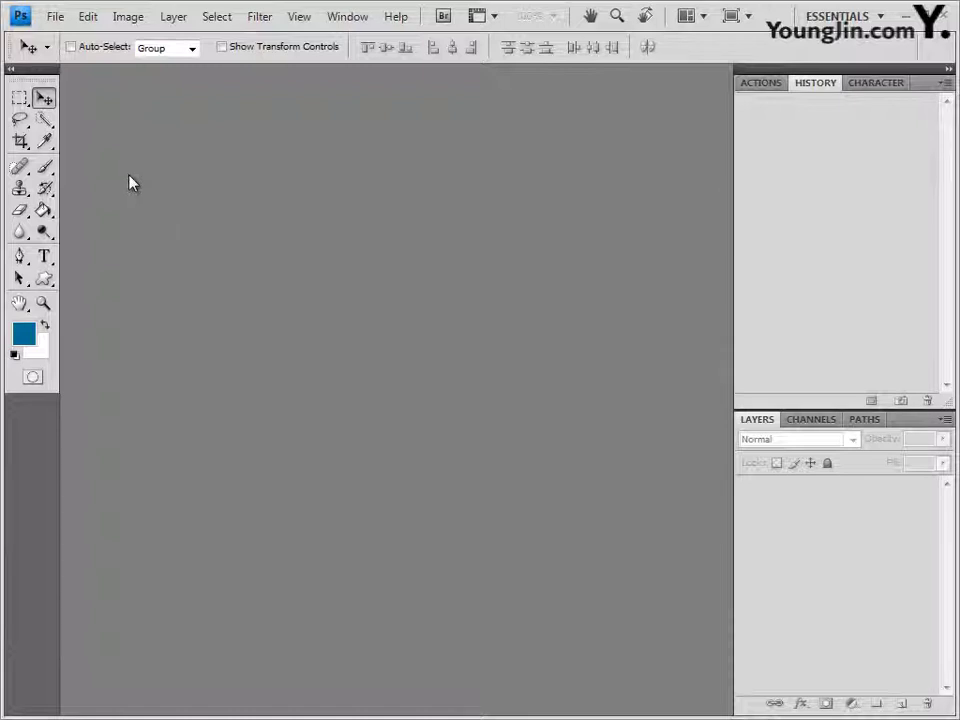